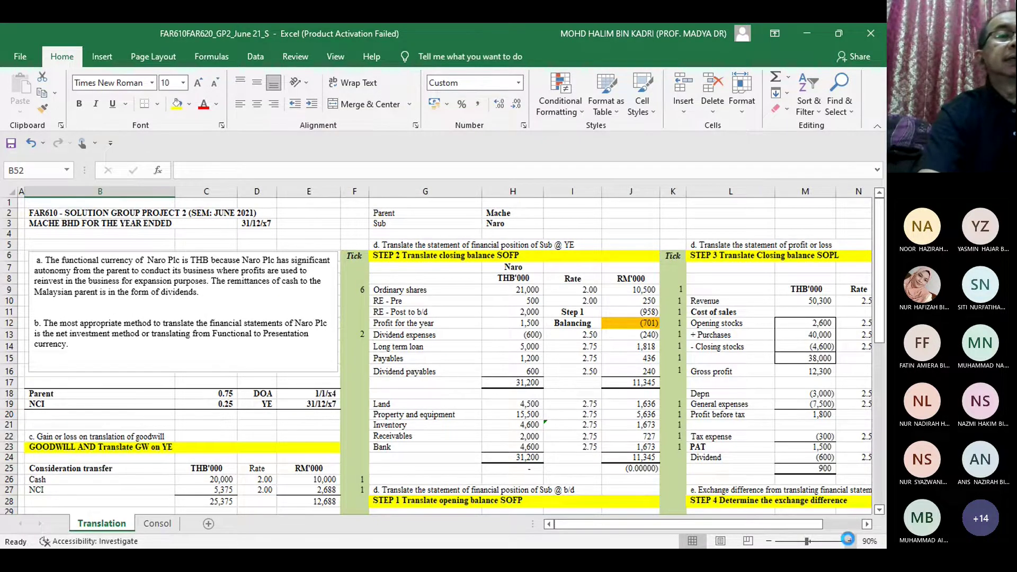
Step: Enlarge the Translation sheet to 120% and read the answers on functional currency and translation method
click(849, 540)
click(849, 541)
click(850, 541)
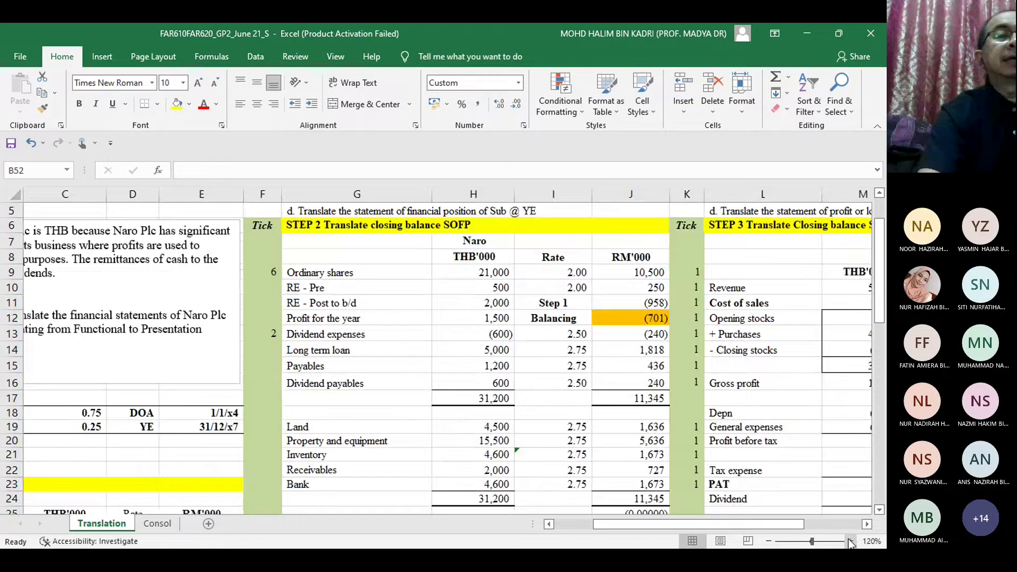
click(549, 525)
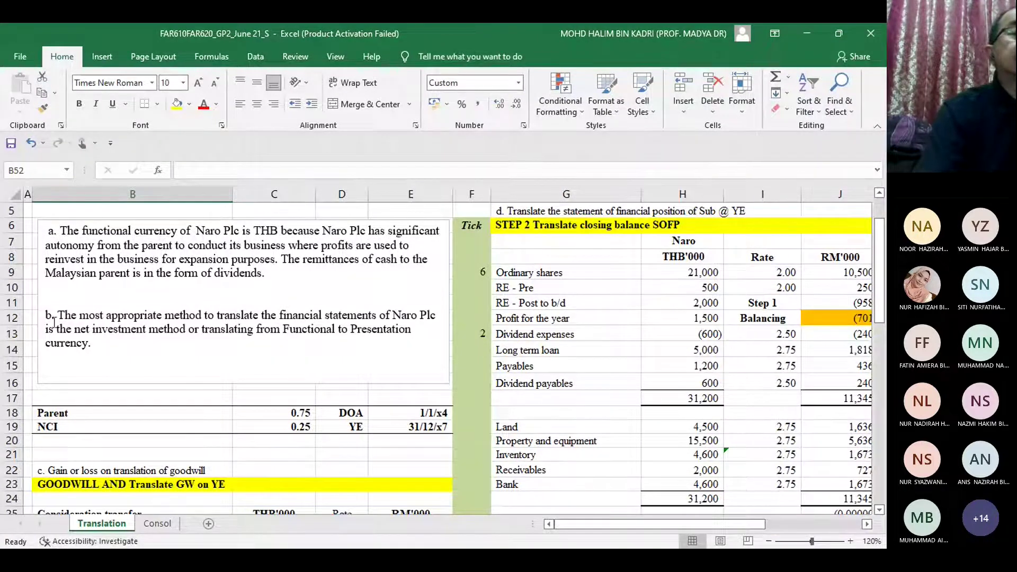
click(100, 331)
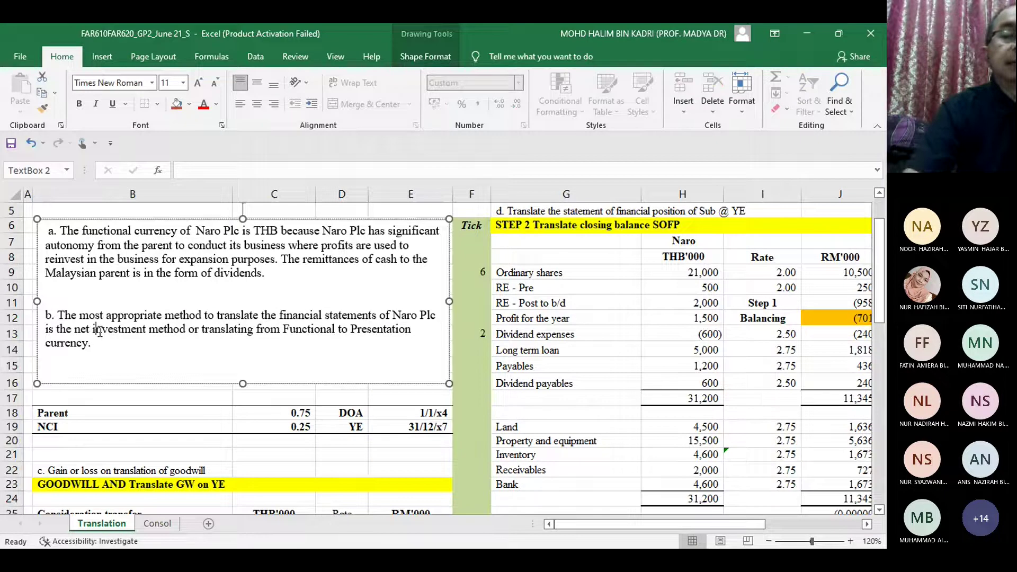
Step: Review the parent and NCI ownership rows and the consideration transfer section of the goodwill working
click(59, 424)
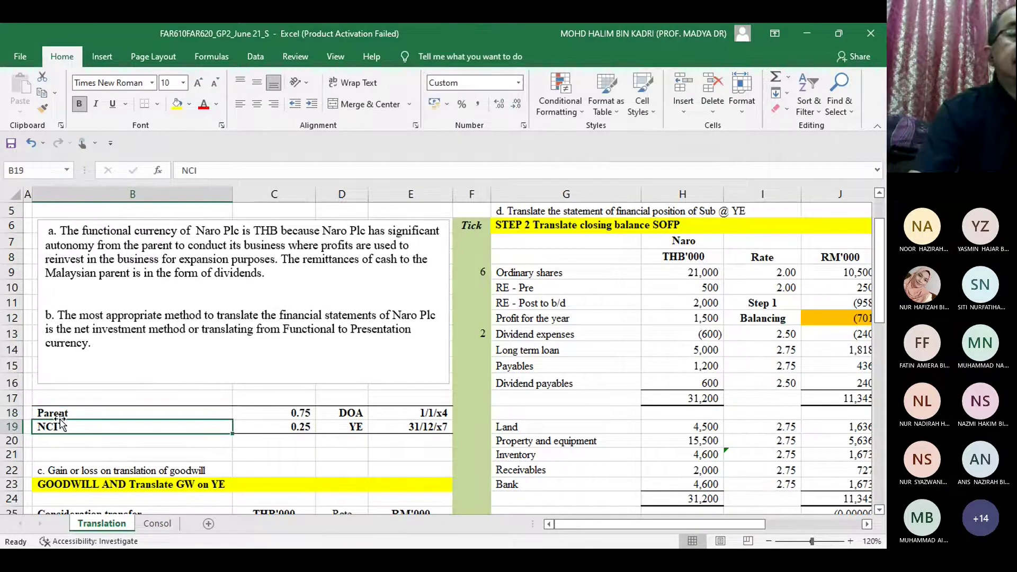
key(Down)
key(Down)
key(Down)
key(Down)
key(Down)
key(Down)
key(Down)
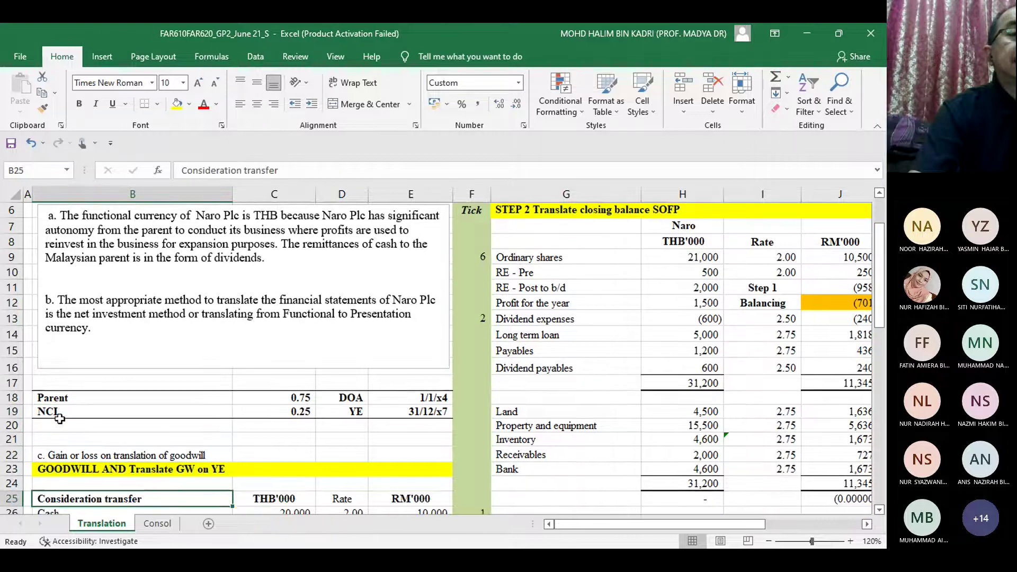
key(Down)
key(Down)
key(Down)
key(Down)
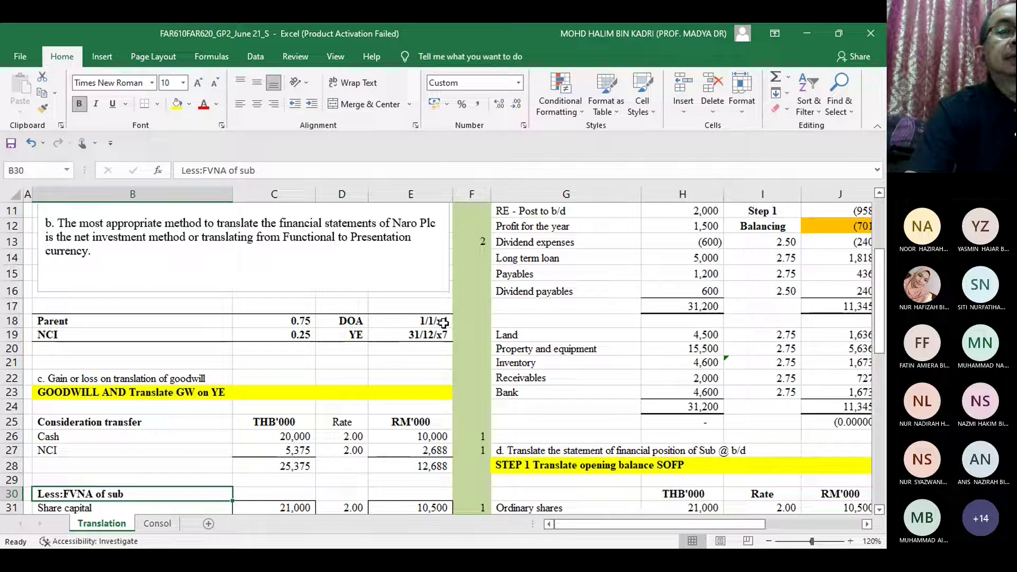
Step: Check the year-end date, then go through the RM'000 column of the goodwill working down to Goodwill @ C/D
click(421, 335)
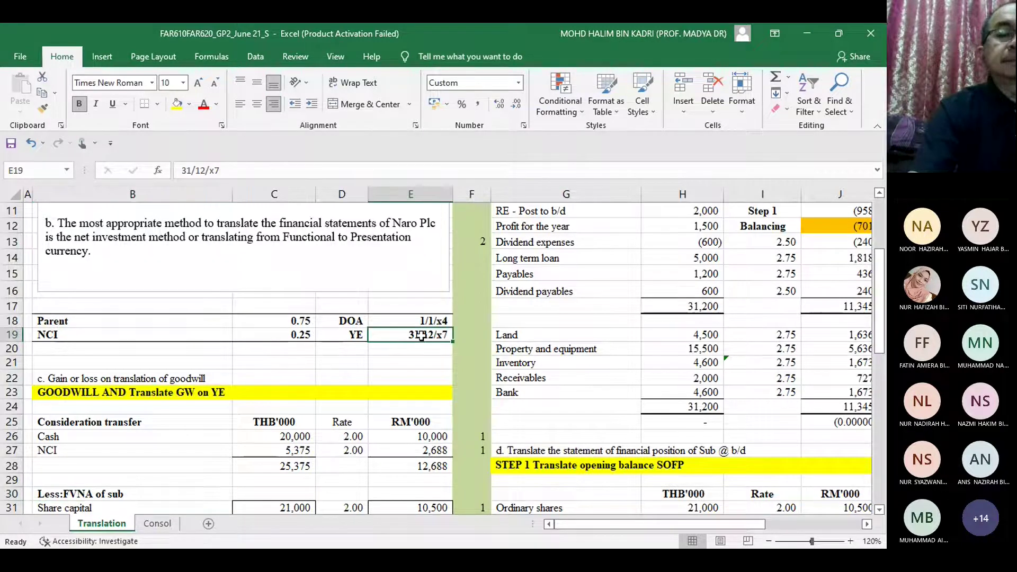
key(Down)
key(Down)
key(Down)
key(Down)
key(Down)
key(Down)
key(Down)
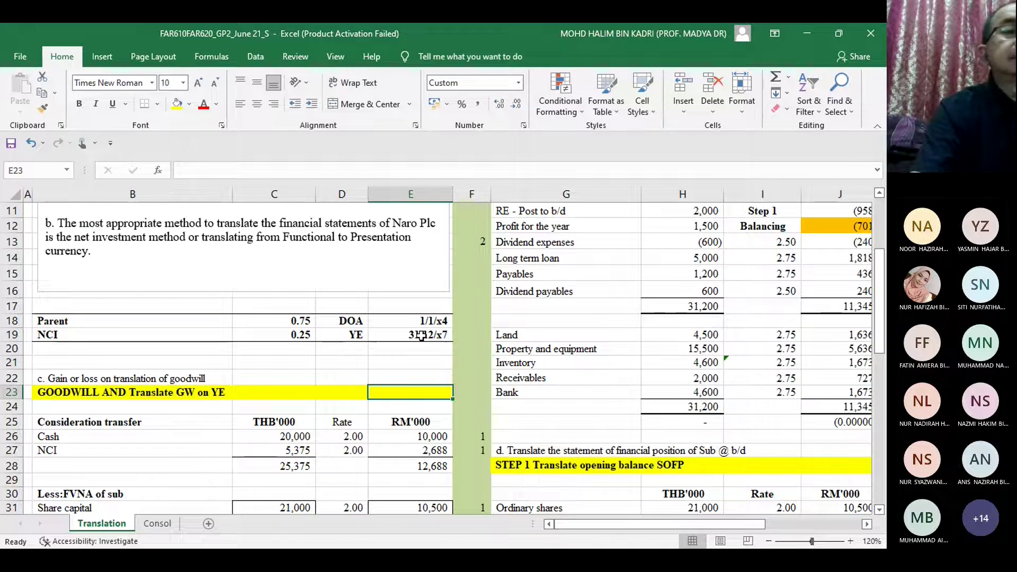
key(Down)
key(Down)
key(Down)
key(Down)
key(Down)
key(Down)
key(Down)
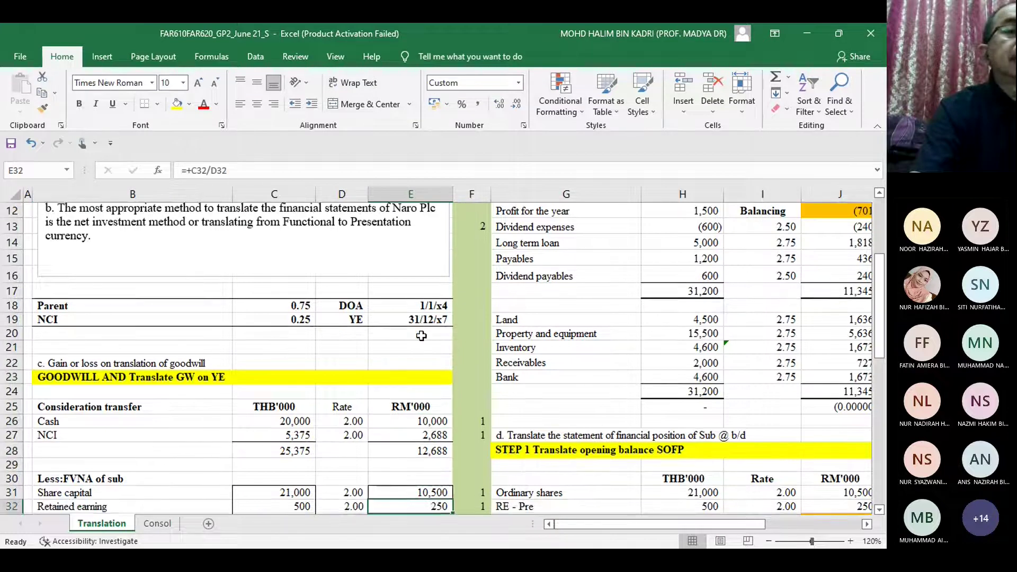
key(Down)
key(Down)
key(Down)
key(Down)
key(Down)
key(Down)
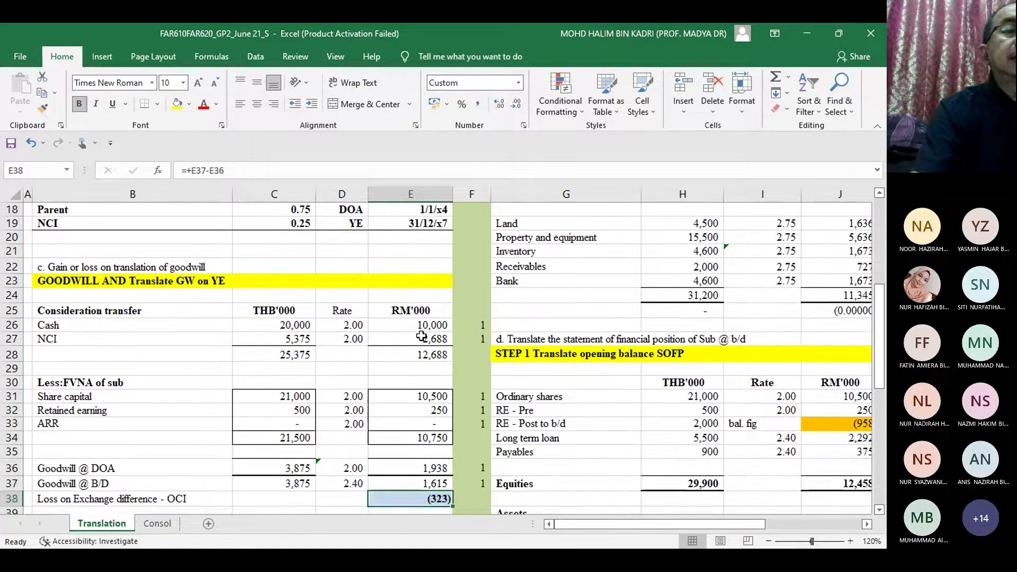
key(Down)
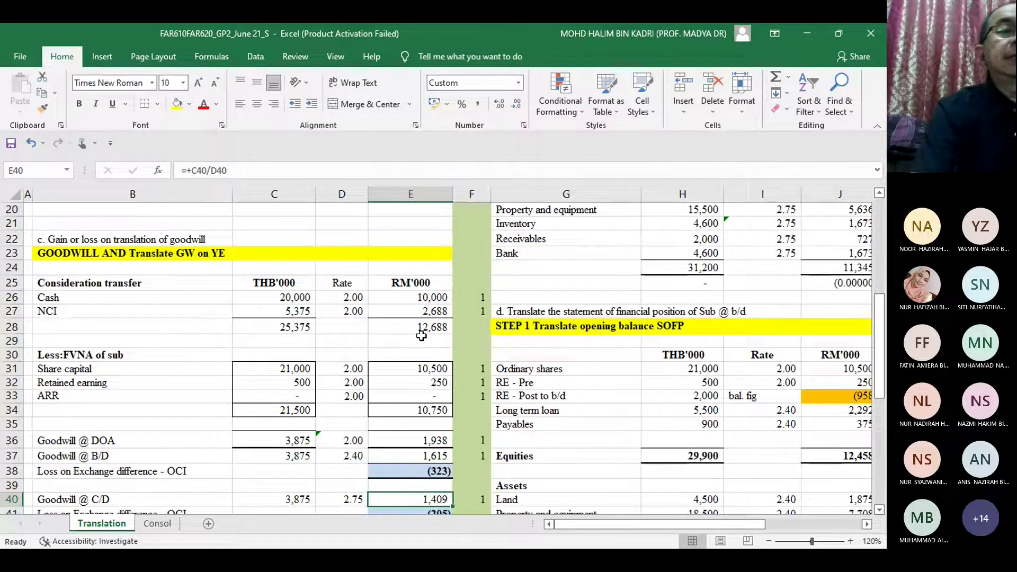
Step: Examine how the cash consideration is translated, checking its RM amount, exchange rate and THB formula in row 26
click(437, 295)
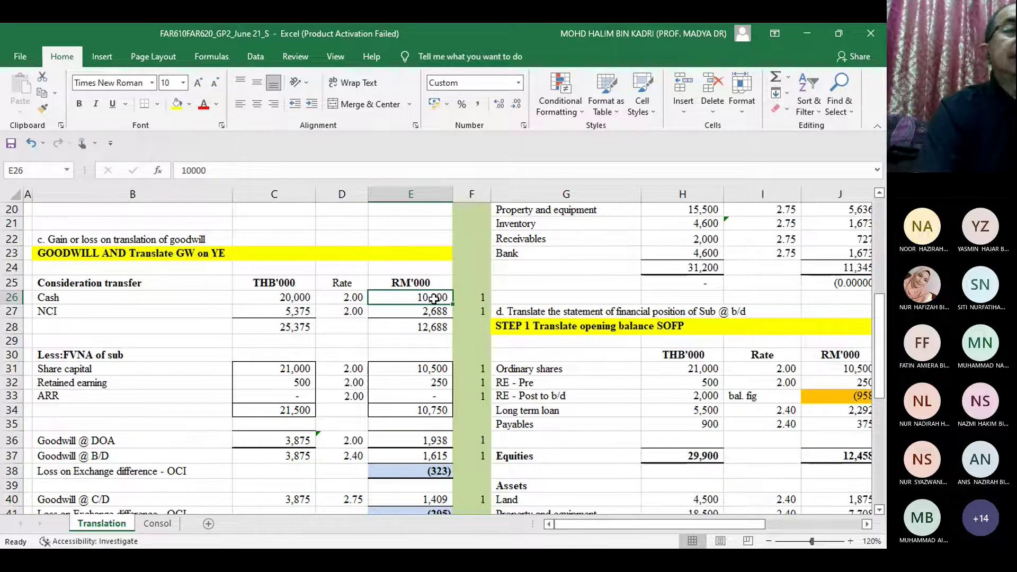
click(293, 297)
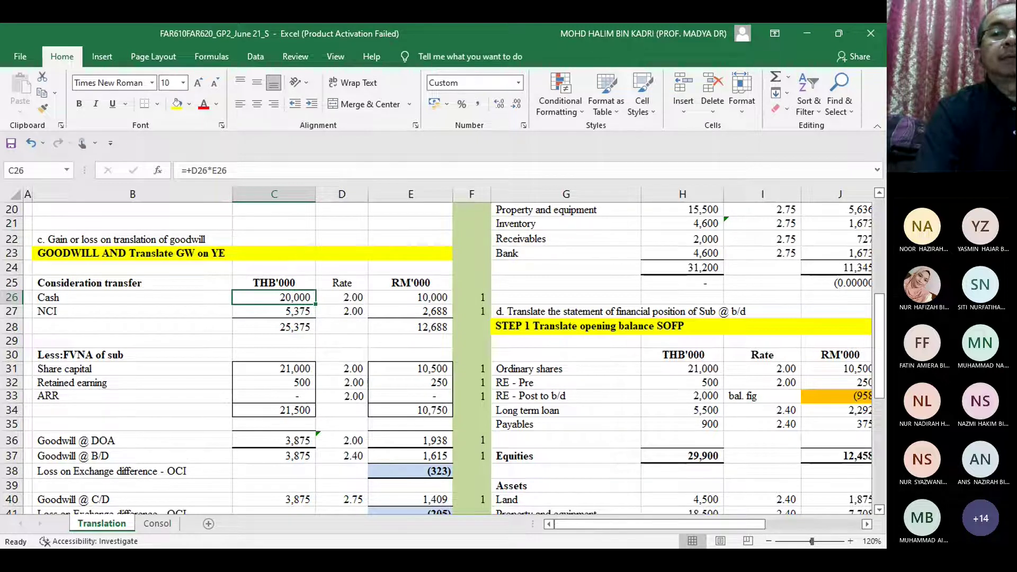
key(alt+Tab)
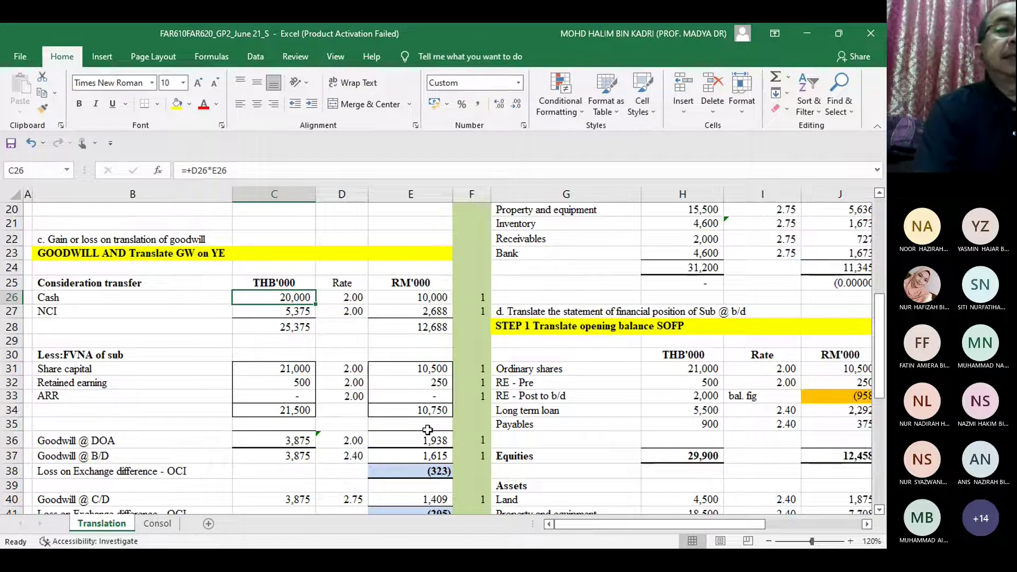
click(358, 297)
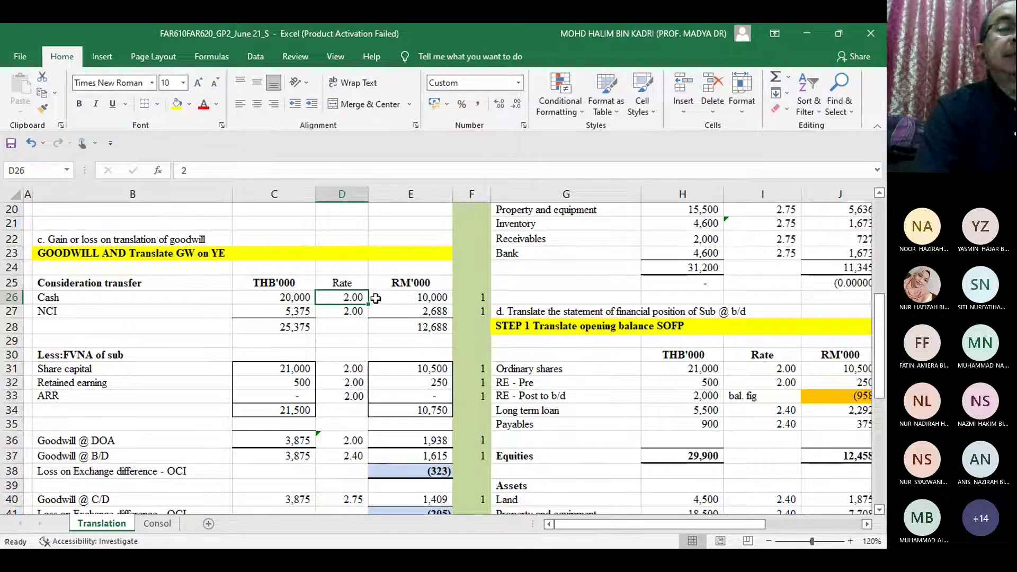
click(298, 296)
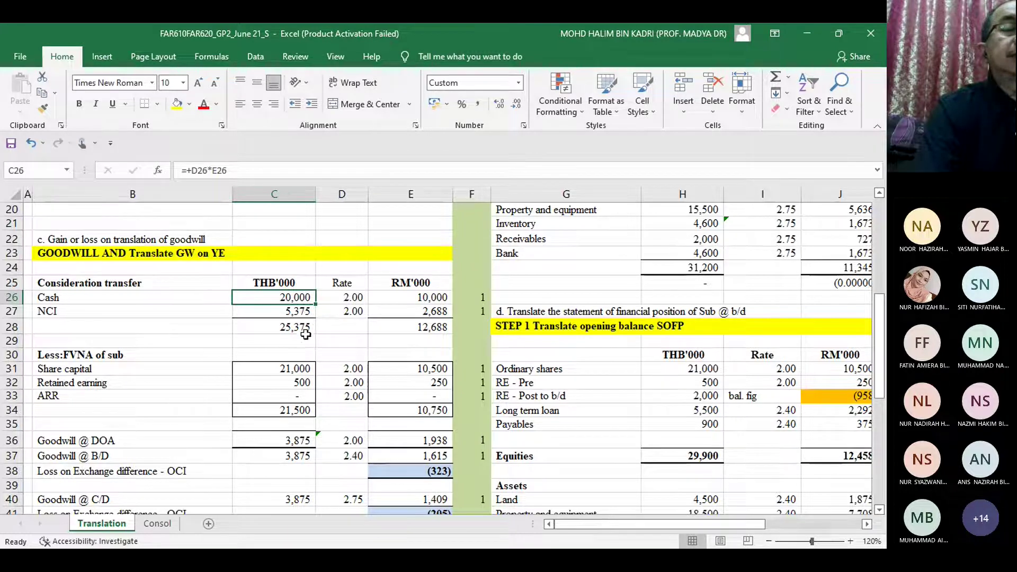
Step: Examine the THB net assets, NCI, total consideration and goodwill at acquisition, plus the RM consideration total and retained earning
click(306, 368)
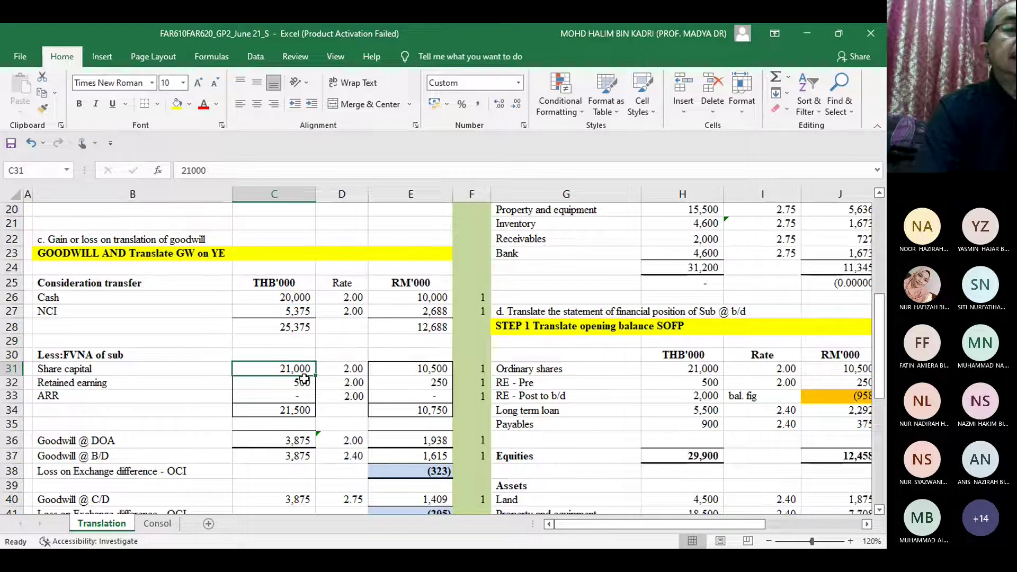
click(303, 382)
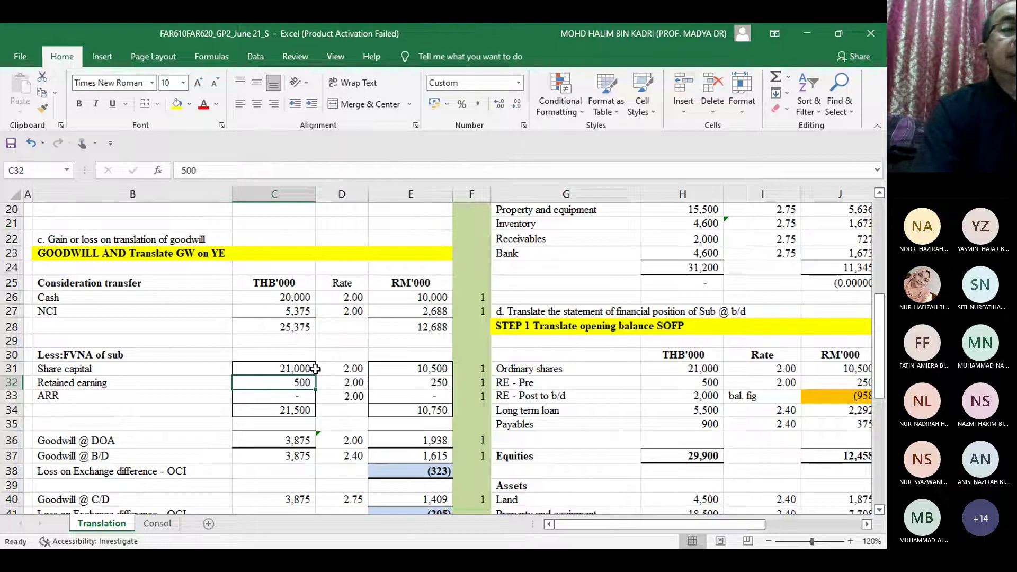
click(301, 408)
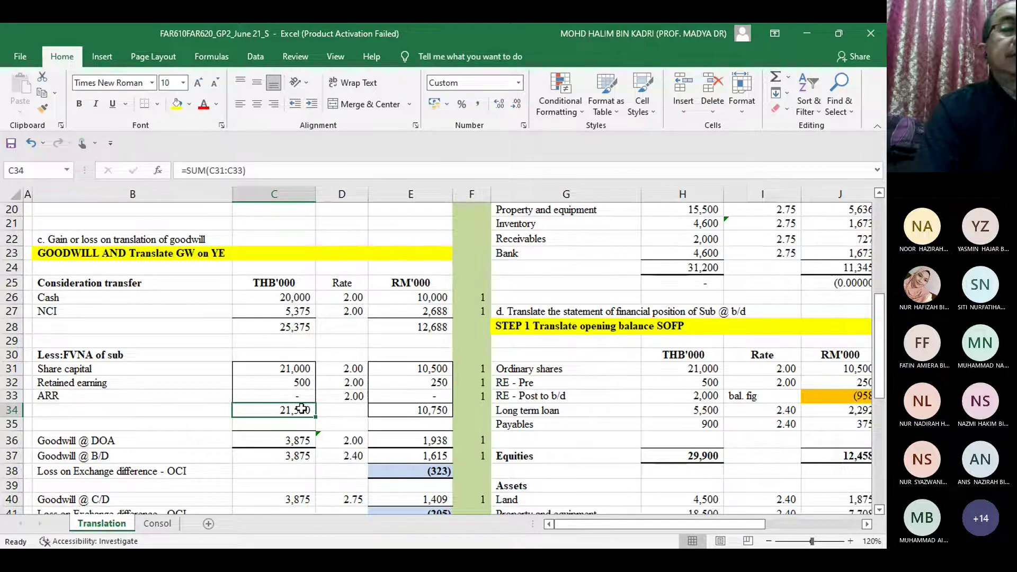
click(306, 312)
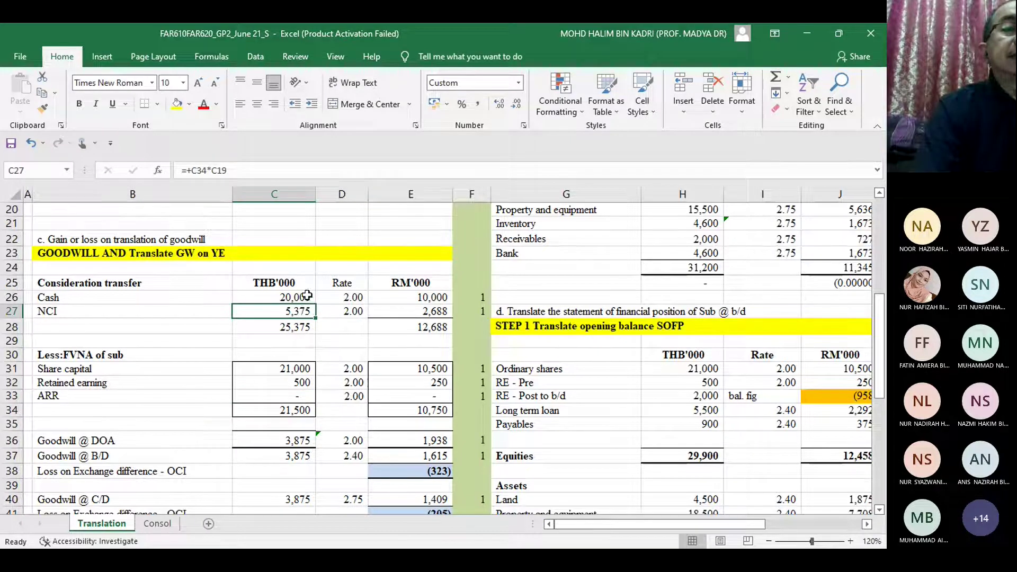
click(303, 326)
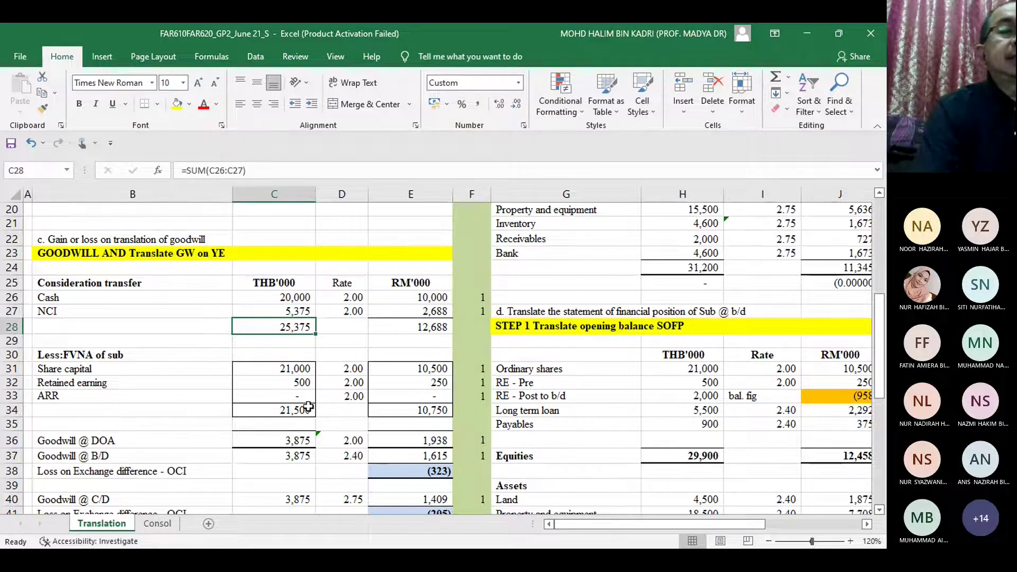
click(305, 440)
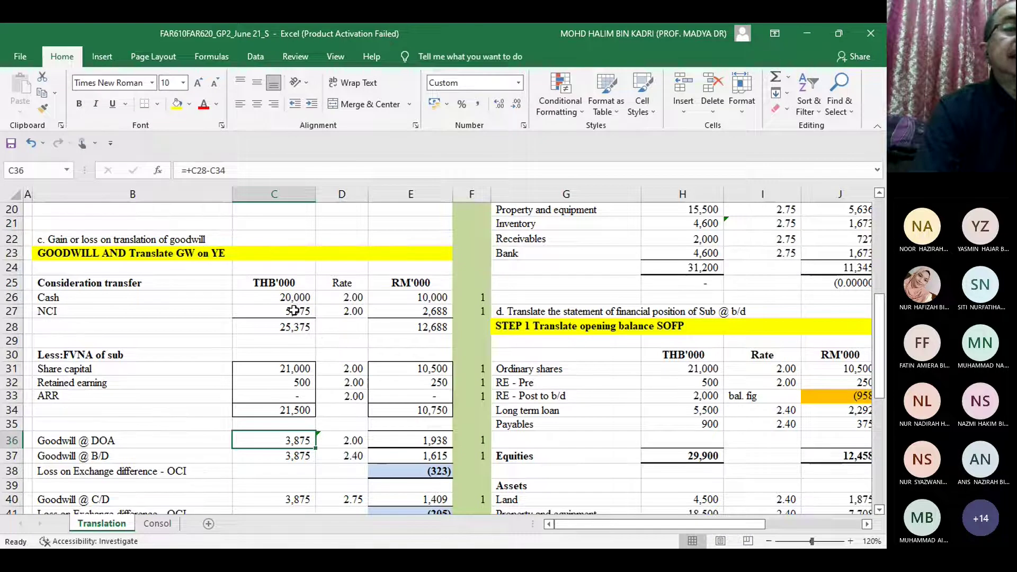
click(441, 328)
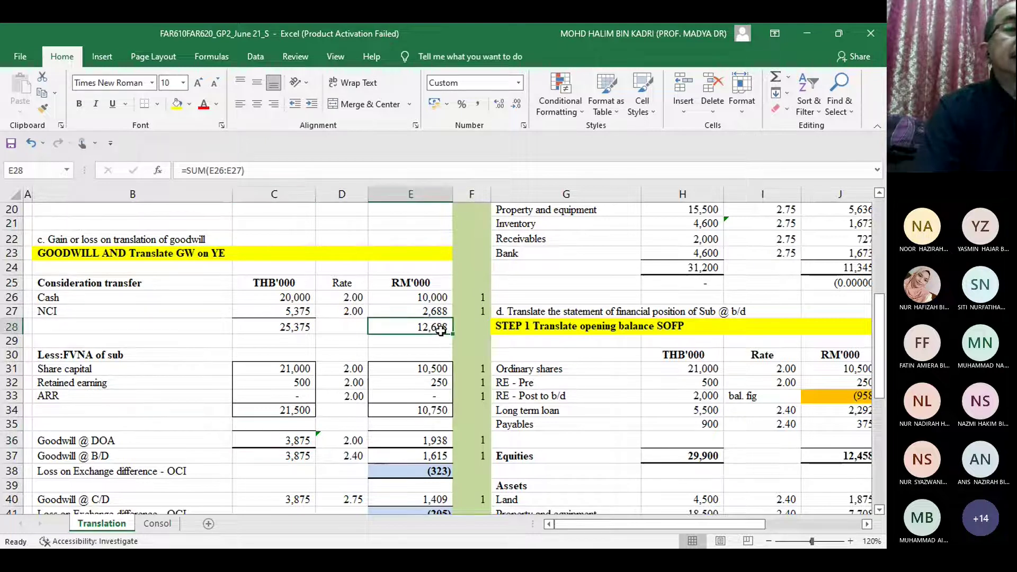
click(442, 386)
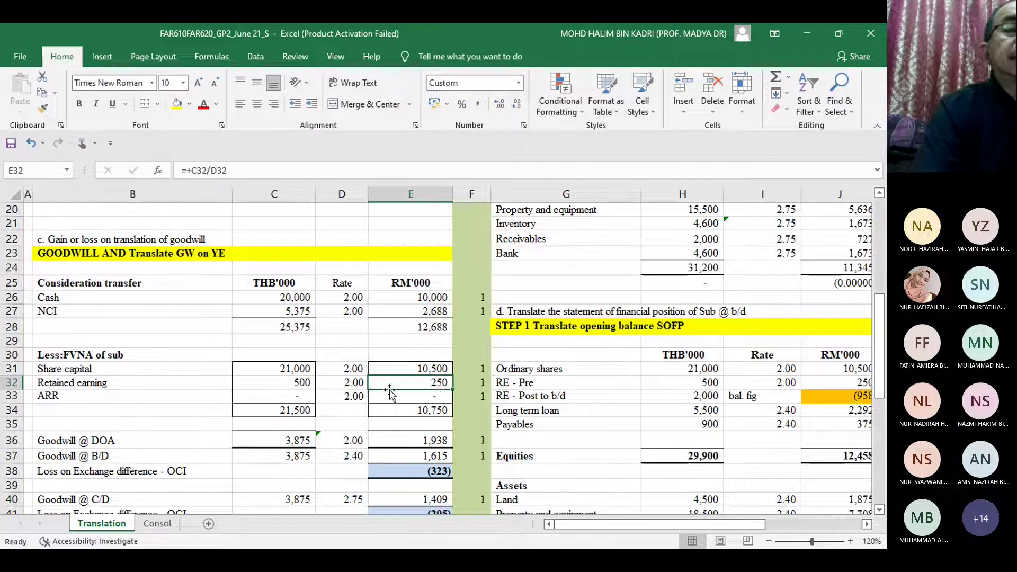
Step: Replace the formula for the ARR exchange rate in cell D33 with the fixed value 2
click(355, 398)
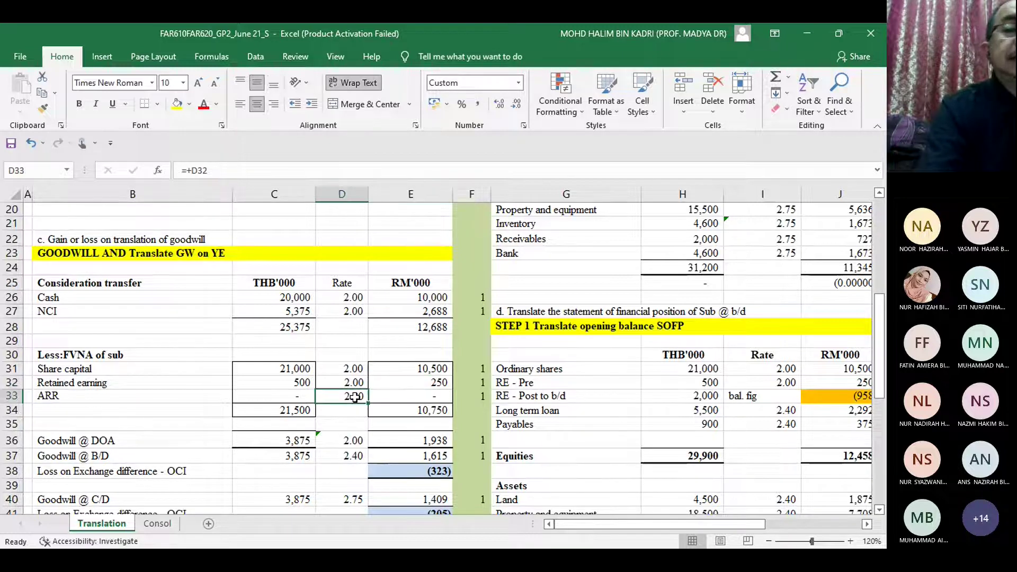
key(Delete)
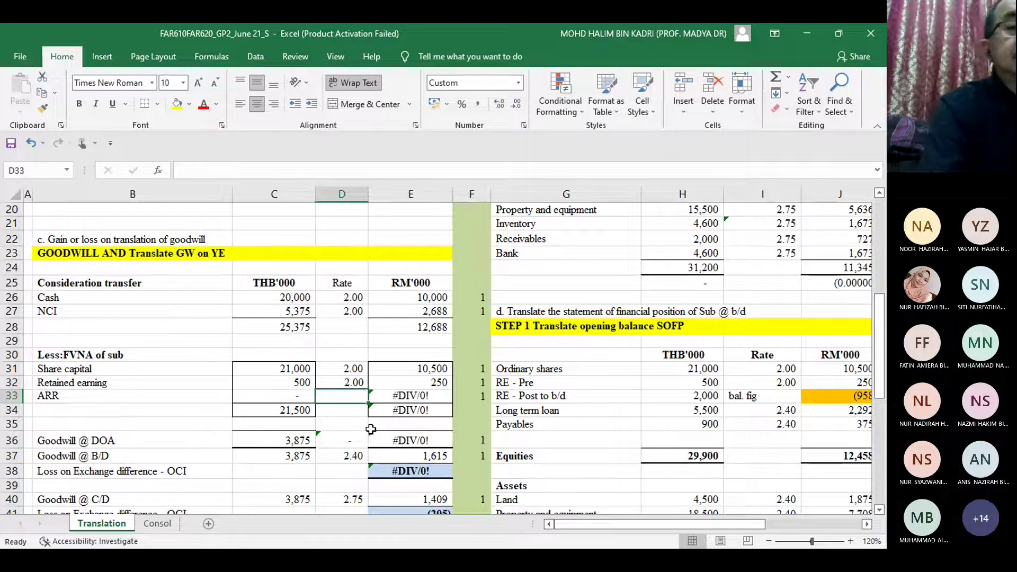
text(2)
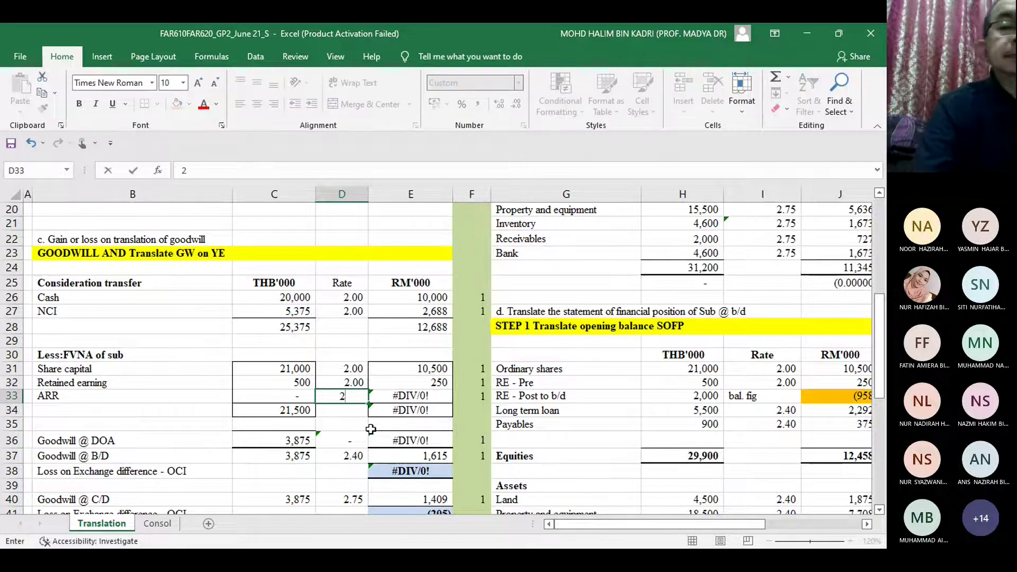
key(Return)
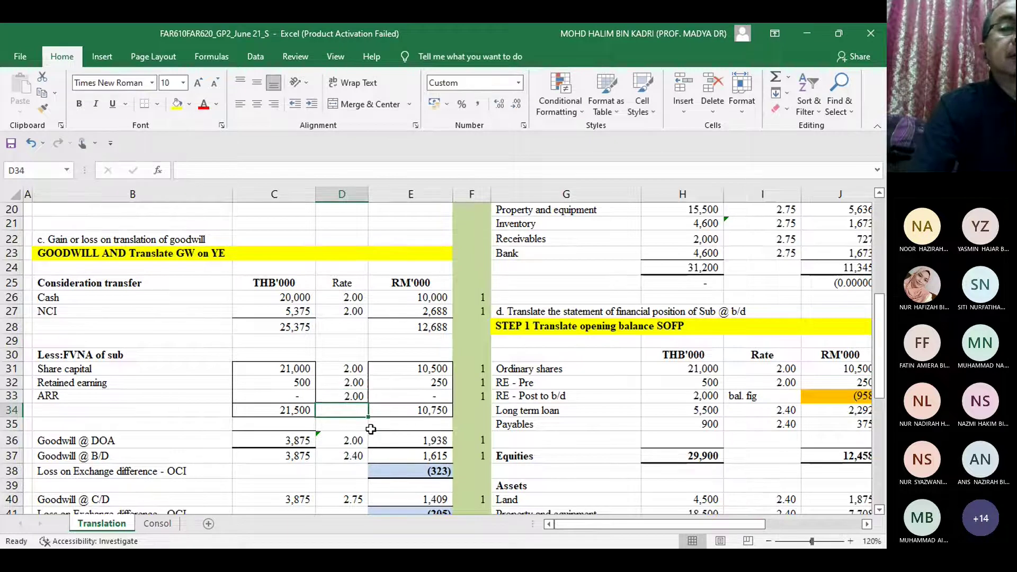
Step: Examine the RM net asset total and compare the goodwill at DOA with the goodwill at B/D and its rate
click(435, 412)
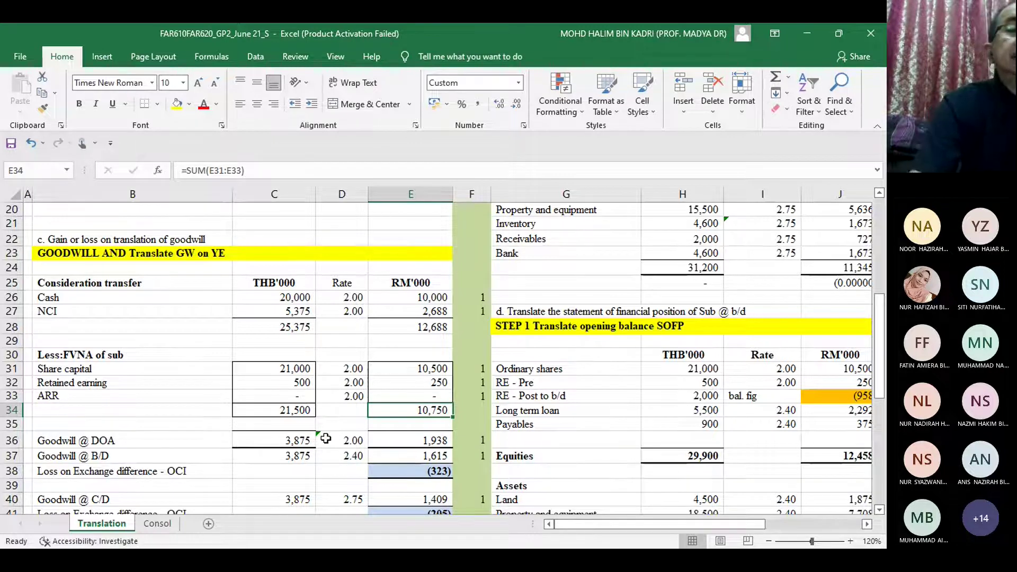
click(433, 441)
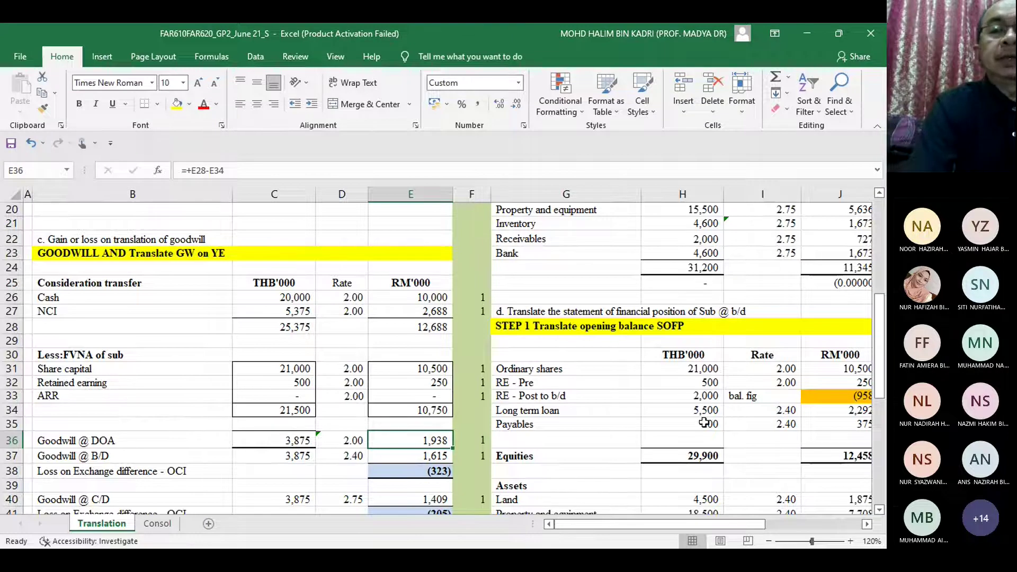
click(879, 510)
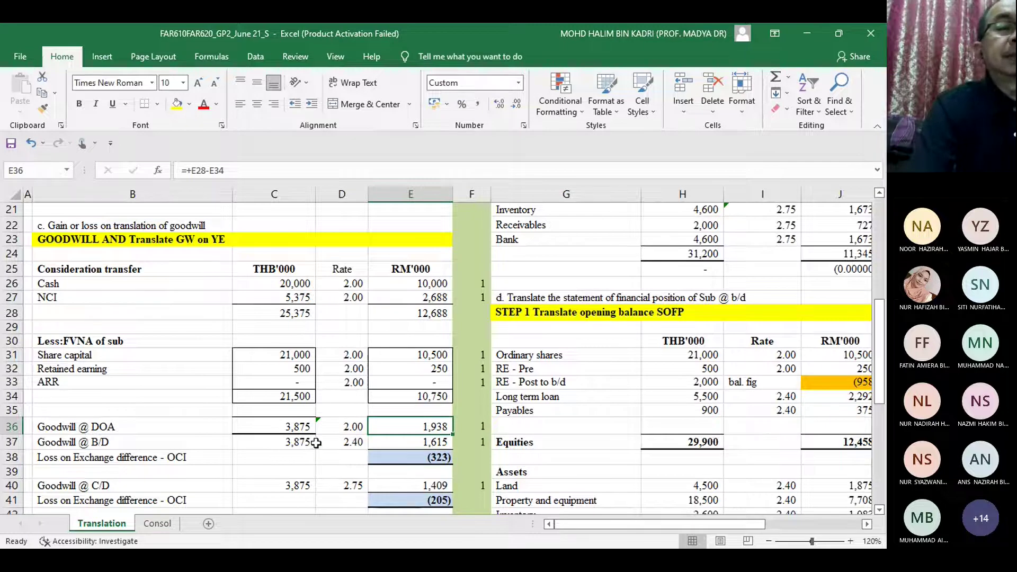
click(358, 442)
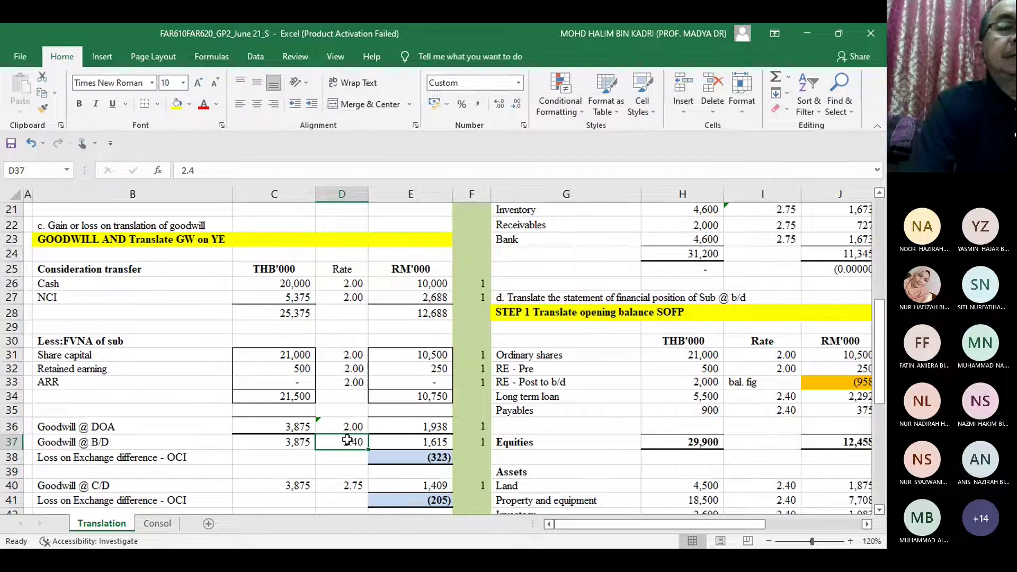
click(447, 444)
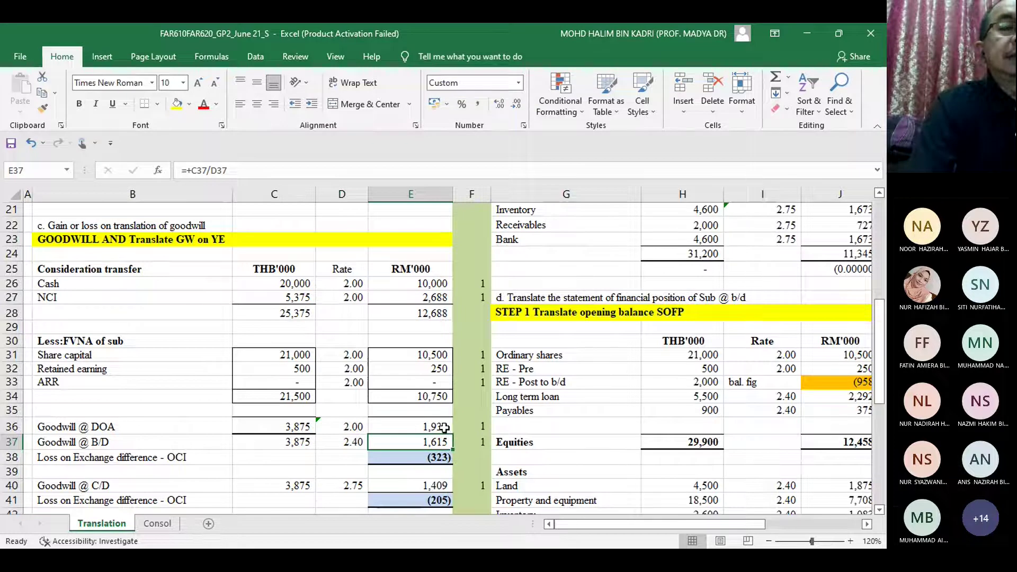
click(443, 427)
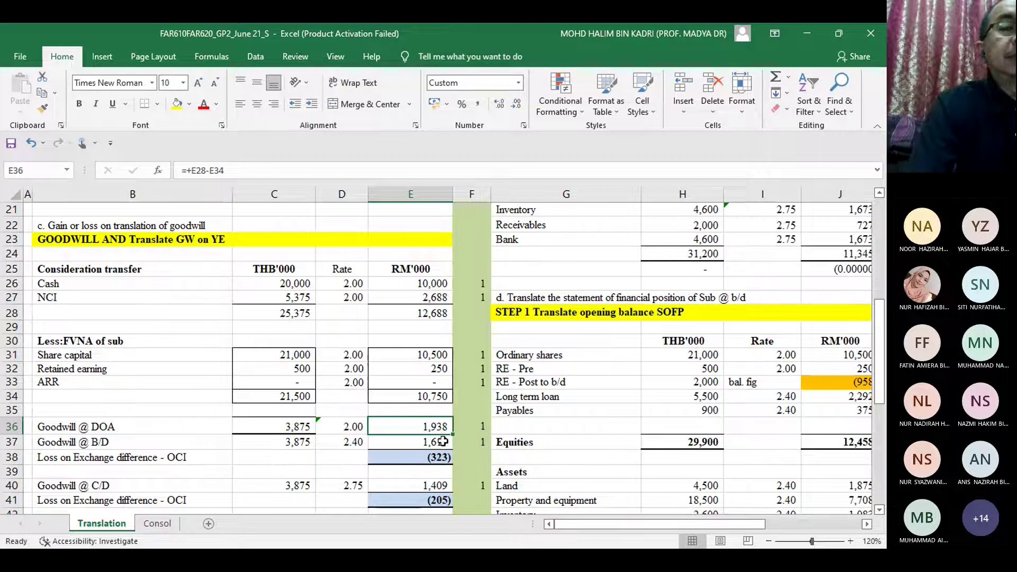
click(443, 441)
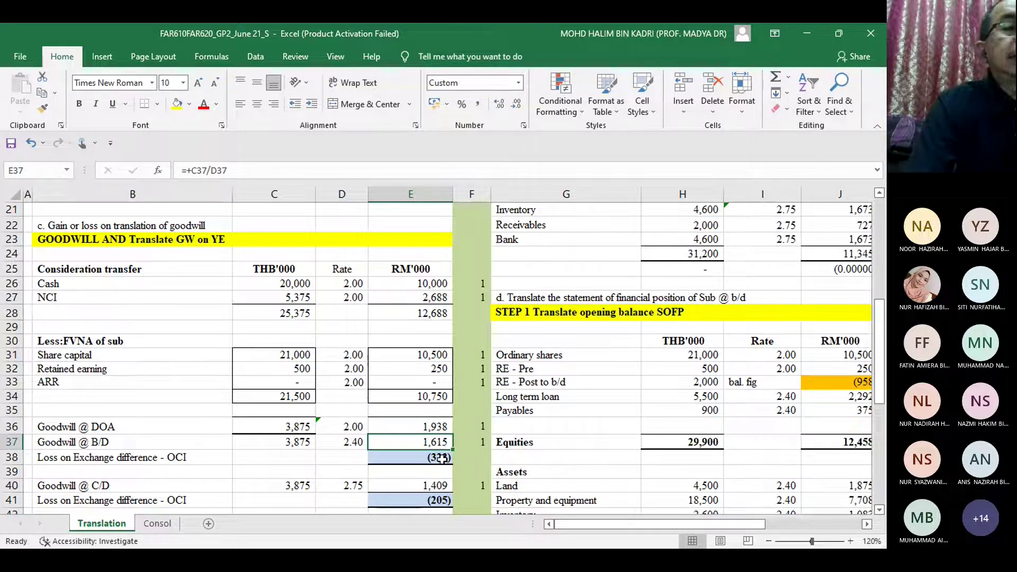
Step: Examine the exchange difference on goodwill at B/D, then the goodwill at C/D with its THB amount, rate, RM translation and OCI difference
click(443, 457)
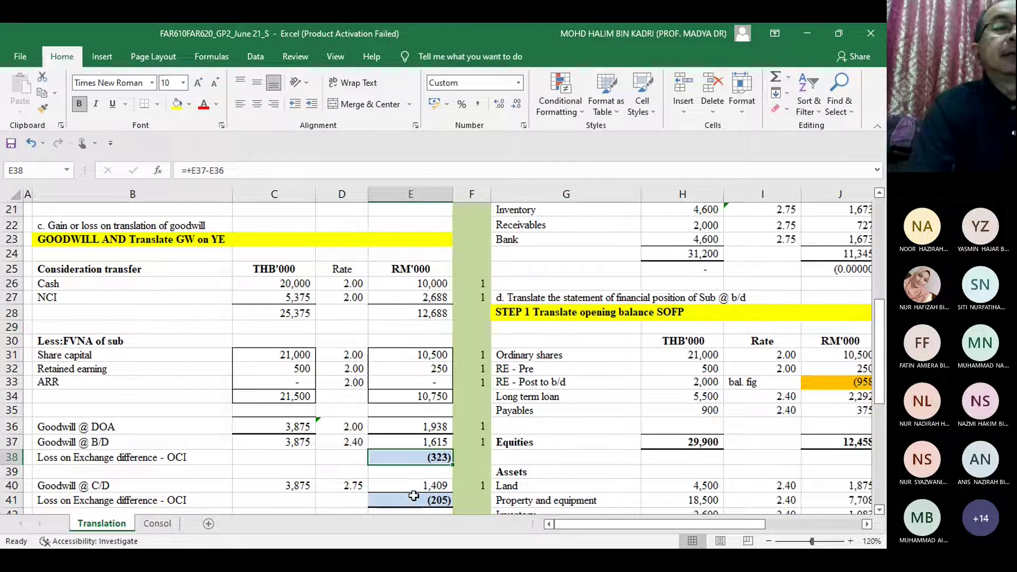
click(300, 486)
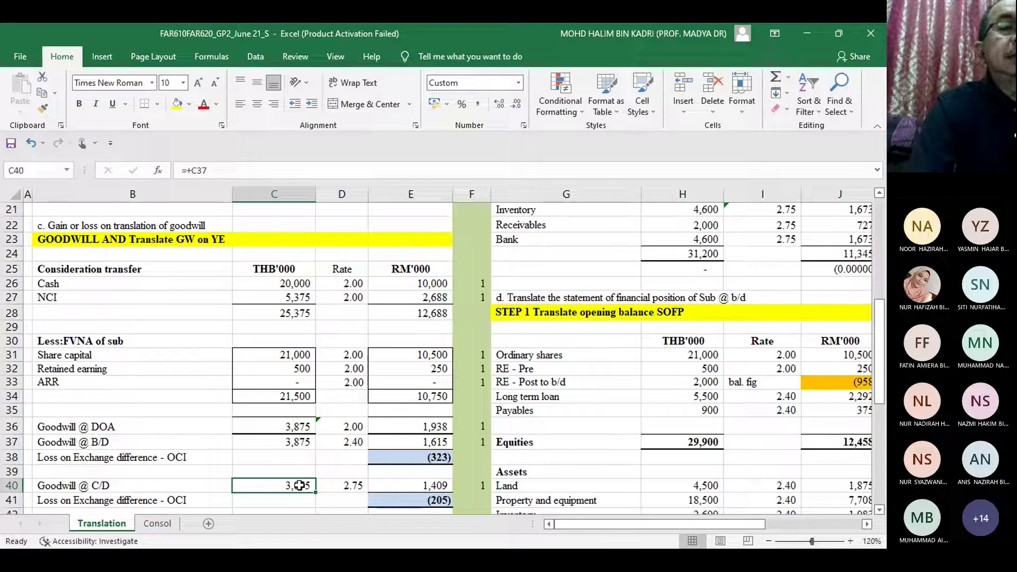
click(349, 485)
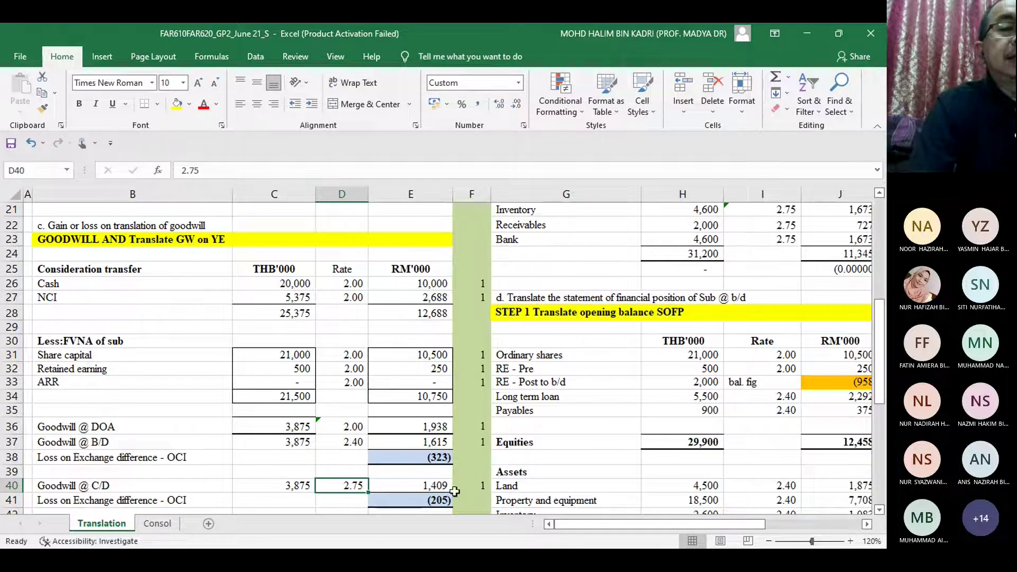
click(445, 487)
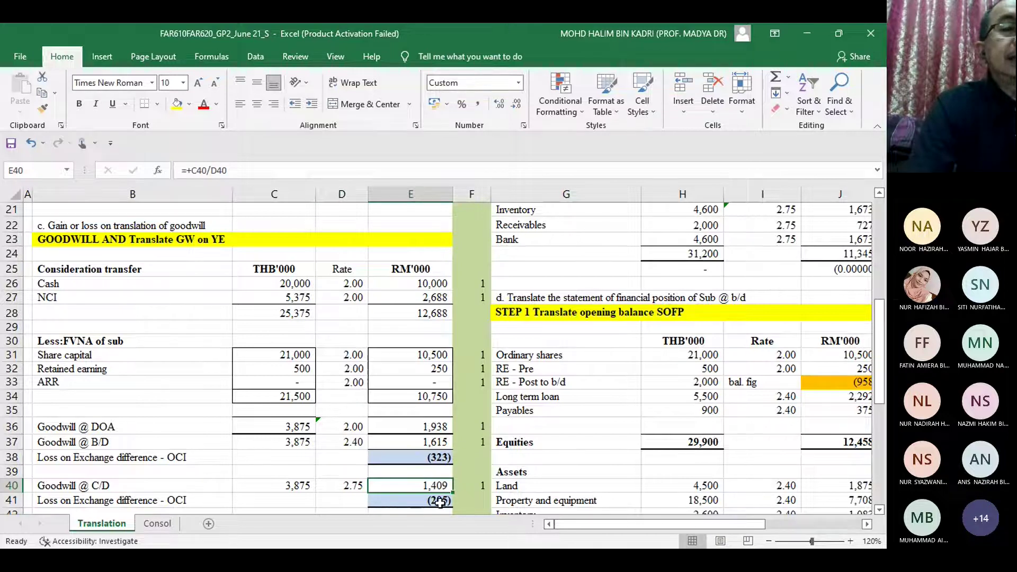
click(441, 502)
key(ctrl+b)
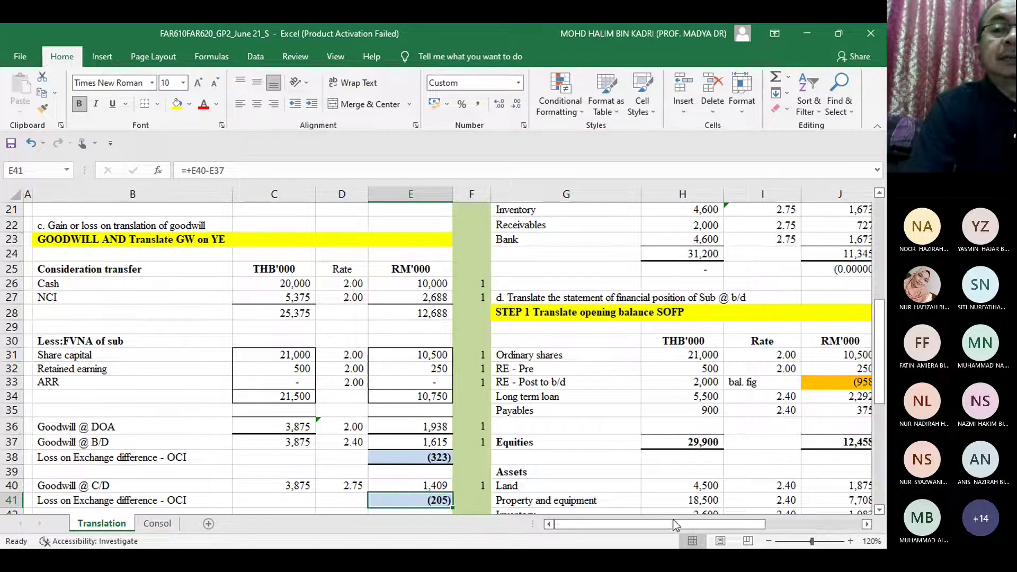
click(879, 512)
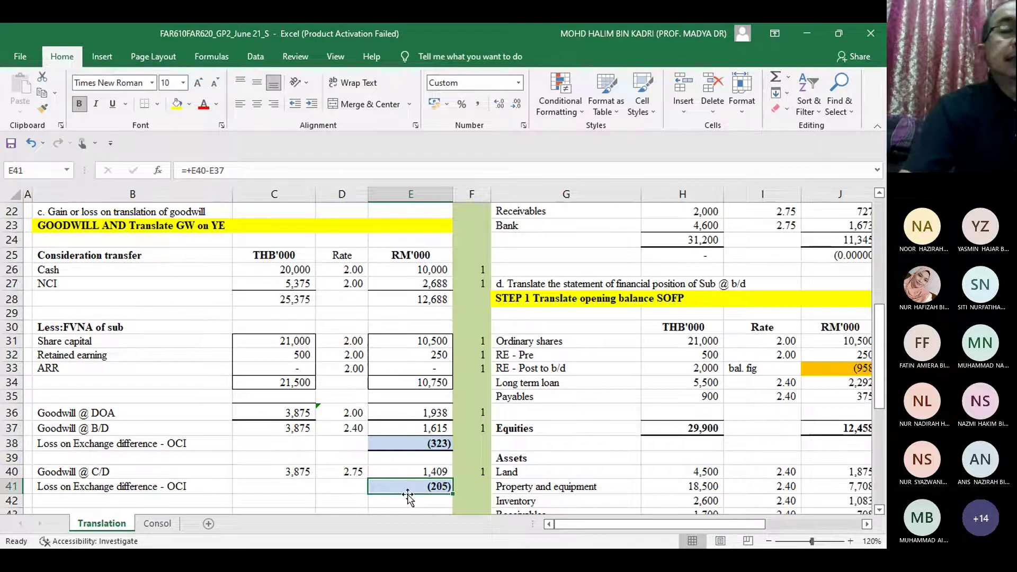
Step: Look back from the goodwill working to the answers on Naro Plc's functional currency and translation method
key(Return)
key(Down)
key(Down)
key(Down)
key(Down)
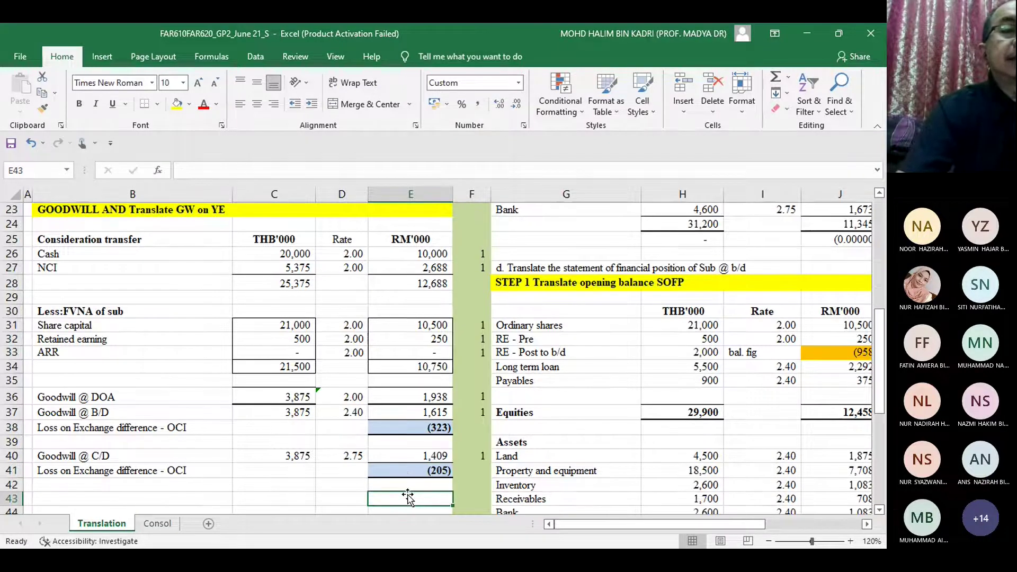
key(Up)
key(Up)
key(Up)
key(Up)
key(Up)
key(Up)
key(Up)
key(Up)
key(Up)
key(Up)
key(Up)
key(Up)
key(Up)
key(Up)
key(Up)
key(Up)
key(Up)
key(Up)
key(Up)
key(Up)
key(Up)
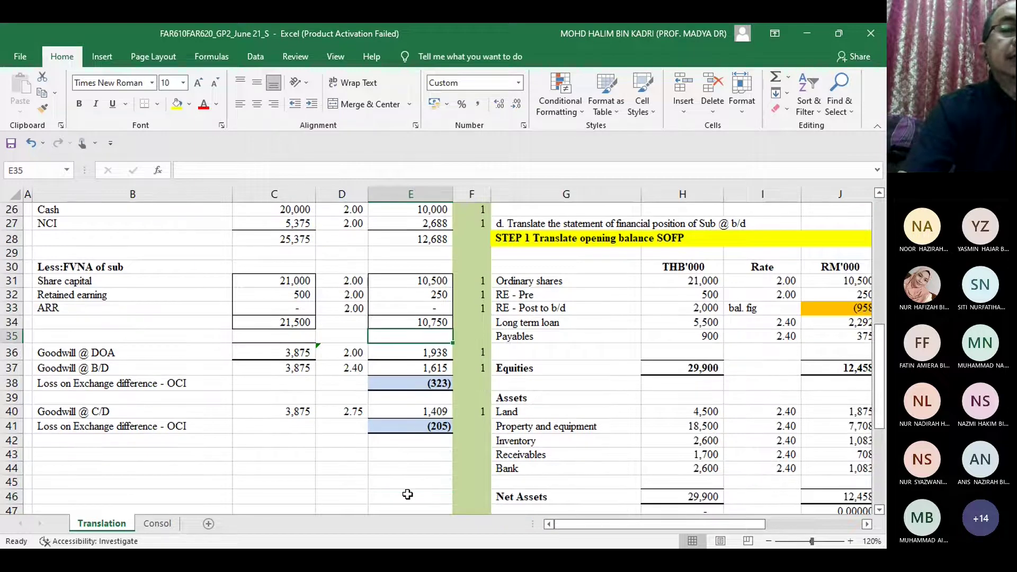
key(Up)
key(Up)
key(Up)
key(Up)
key(Up)
key(Up)
key(Up)
key(Up)
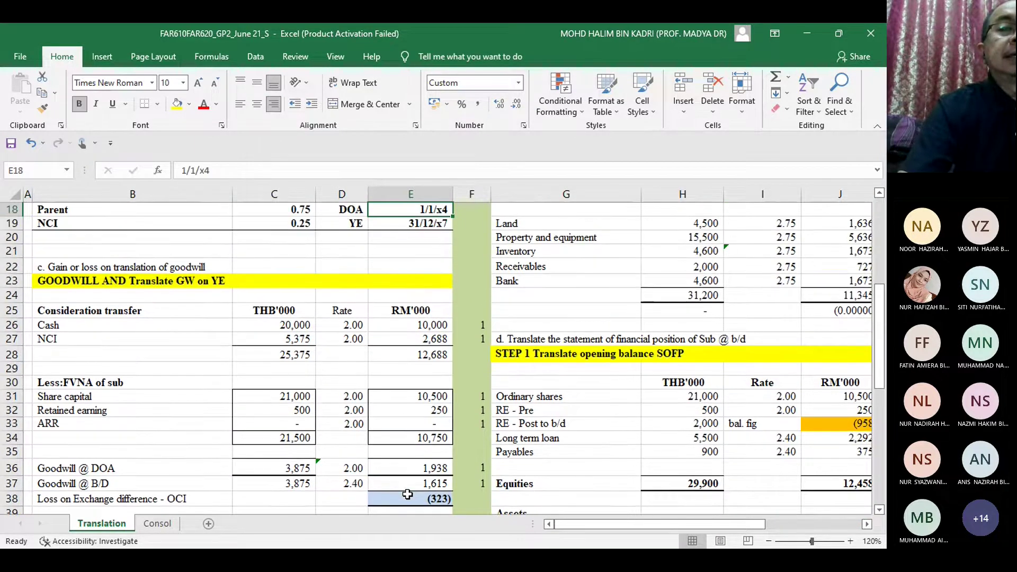
key(Up)
key(Up)
key(Up)
key(Up)
key(Up)
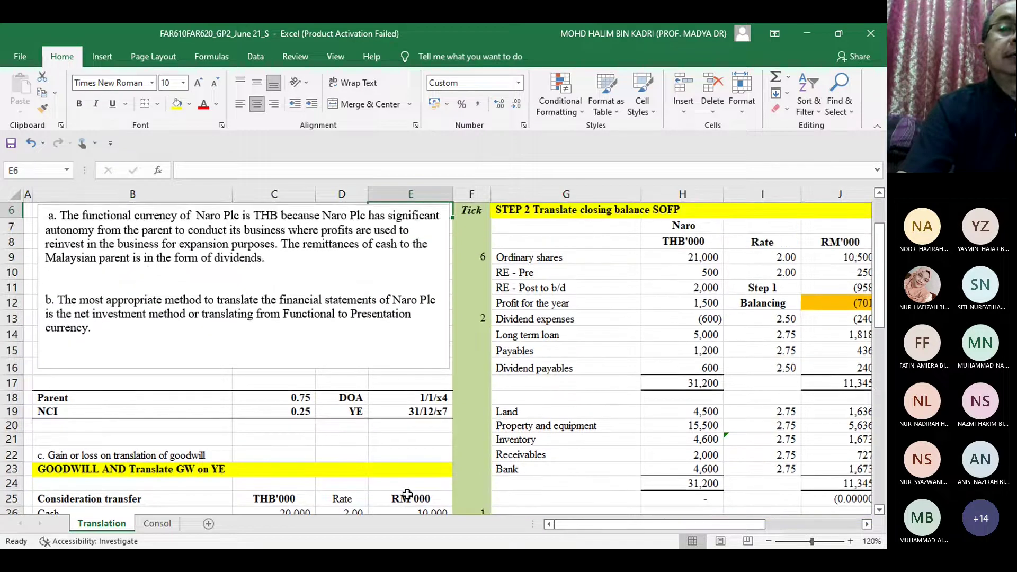
key(Up)
key(Up)
Step: Review the whole goodwill working again, from the consideration transfer to the exchange difference on goodwill at C/D
key(Down)
key(Down)
key(Down)
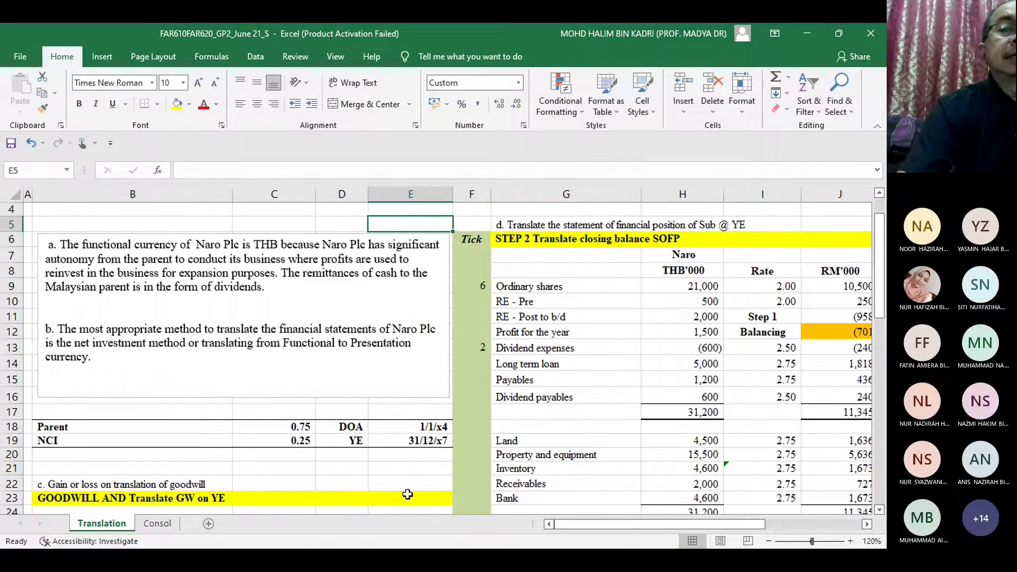
key(Down)
key(Down)
key(Down)
key(Down)
key(Down)
key(Down)
key(Down)
key(Down)
key(Down)
key(Down)
key(Down)
key(Down)
key(Down)
key(Down)
key(Down)
key(Down)
key(Down)
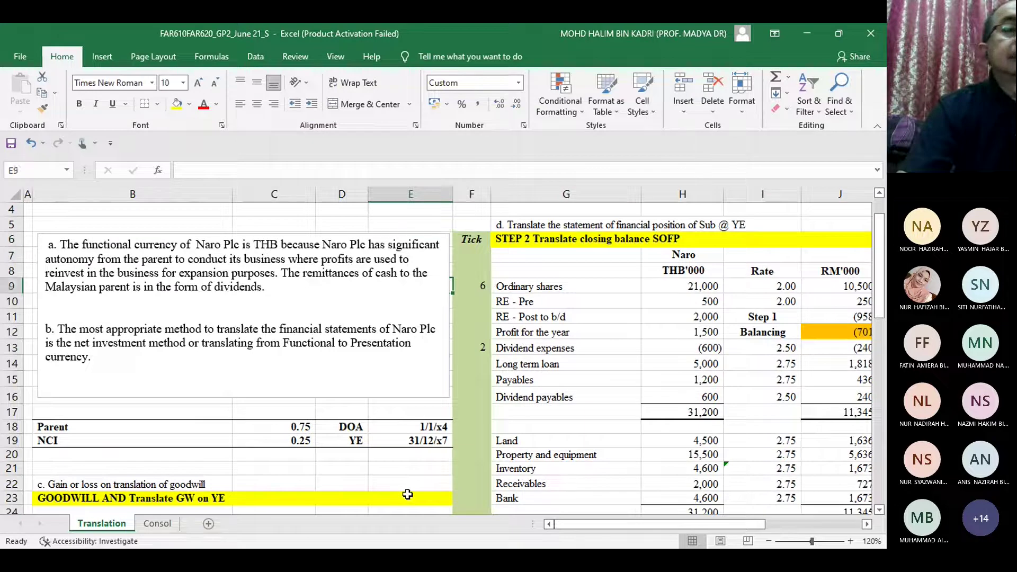
key(Down)
key(Down)
key(Down)
key(Down)
key(Down)
key(Down)
key(Down)
key(Down)
key(Down)
key(Down)
key(Down)
key(Down)
key(Down)
key(Down)
key(Down)
key(Down)
key(Down)
key(Down)
key(Down)
key(Down)
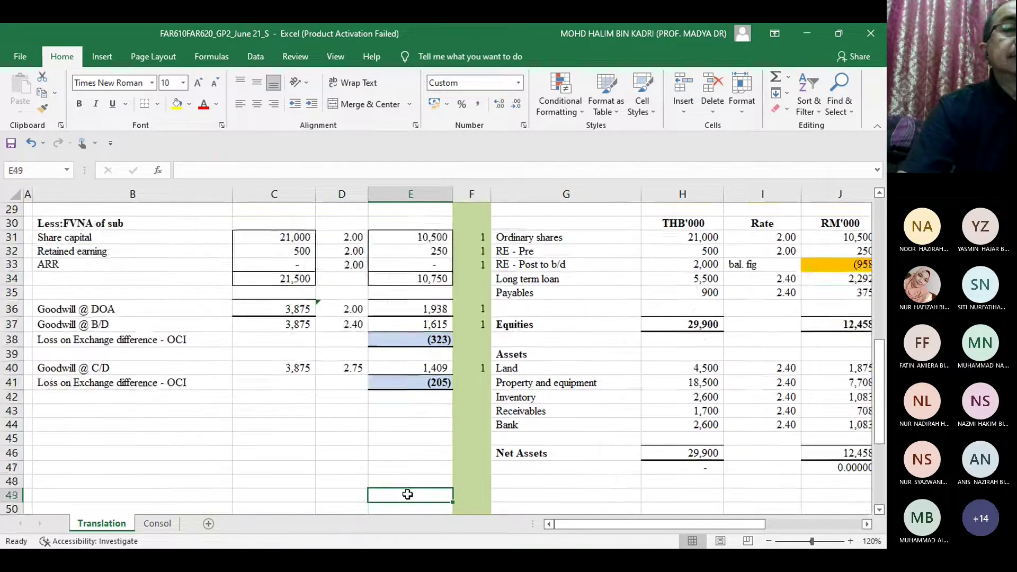
key(Up)
key(Up)
key(Up)
key(Up)
key(Up)
key(Up)
key(Up)
key(Up)
key(Up)
key(Up)
key(Up)
key(Up)
key(Up)
key(Up)
key(Up)
key(Up)
key(Up)
key(Up)
key(Up)
key(Up)
key(Up)
key(Up)
key(Up)
key(Up)
key(Up)
key(Up)
key(Up)
key(Up)
key(Up)
key(Up)
key(Up)
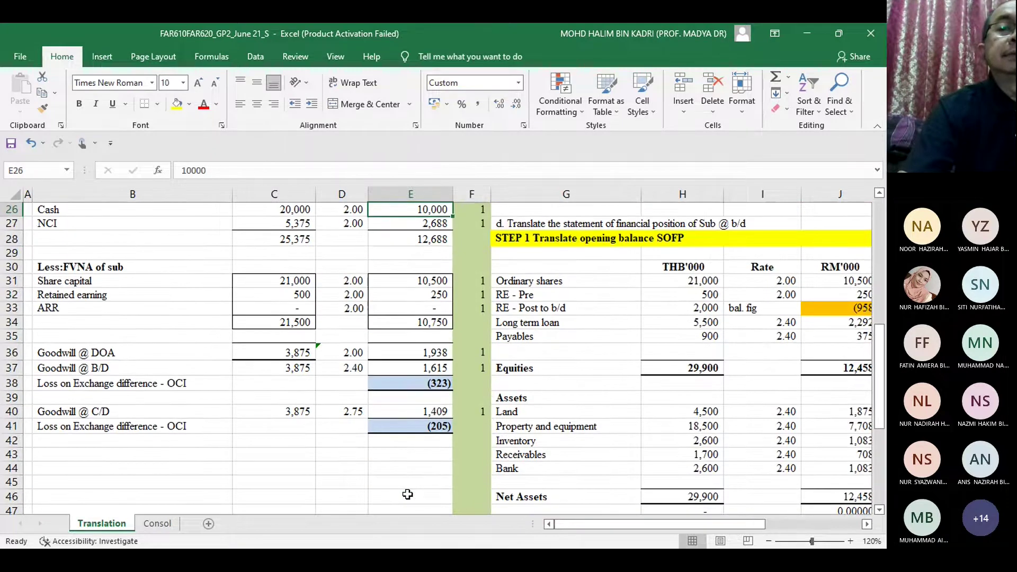
key(Down)
key(Down)
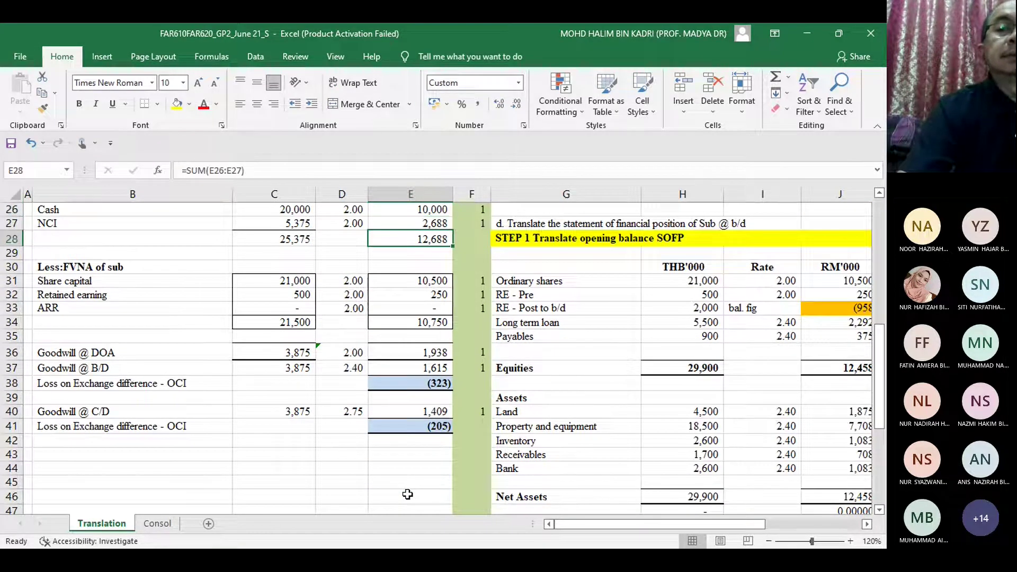
Step: Examine the STEP 1 opening balance SOFP translation across its THB, rate and RM columns up to the tick column
key(Down)
key(Down)
key(Right)
key(Right)
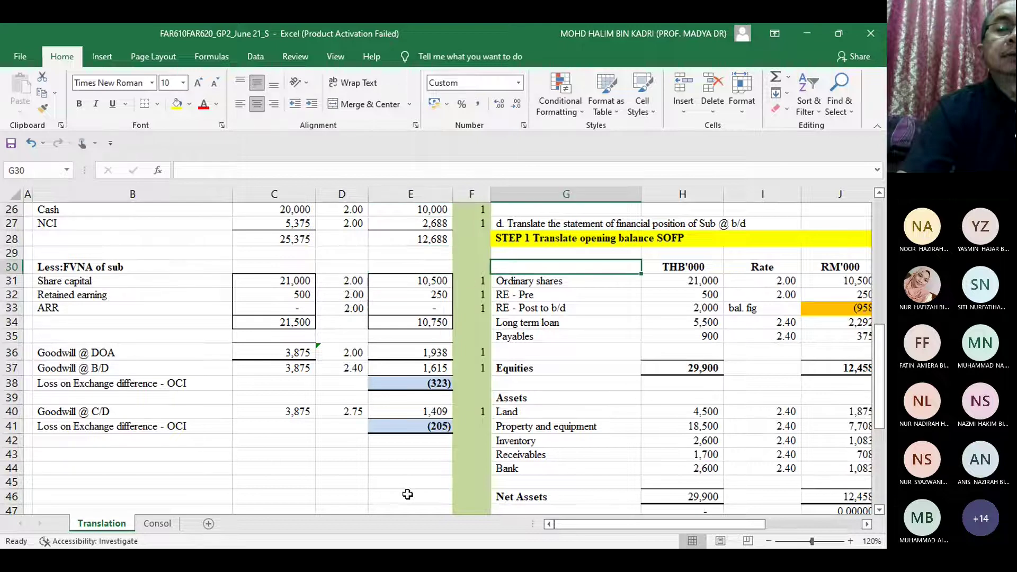
key(Right)
key(Right)
key(Right)
key(Right)
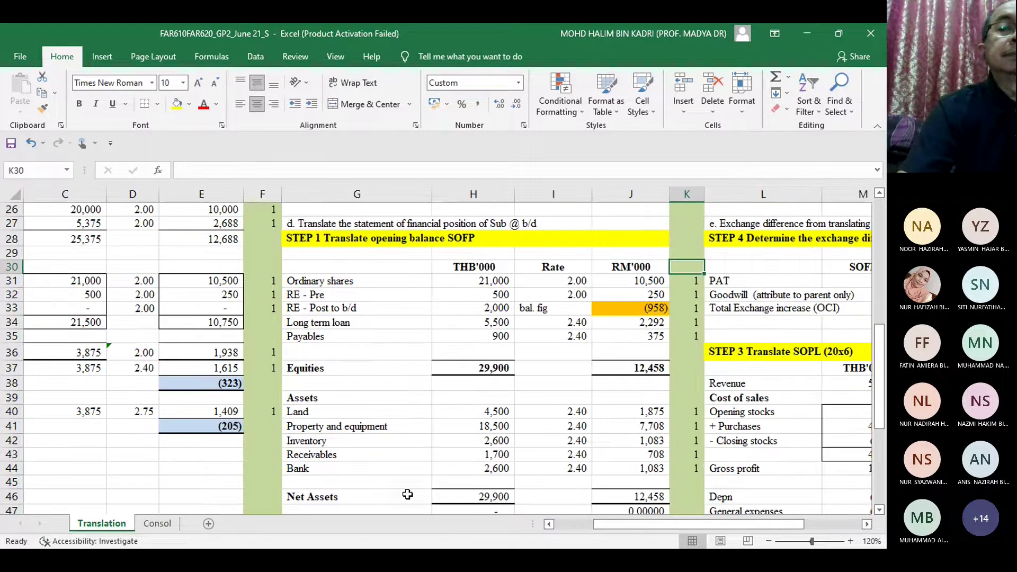
Step: Examine the STEP 2 closing balance SOFP translation for Naro, from the asset lines up to its heading
key(Up)
key(Up)
key(Up)
key(Up)
key(Up)
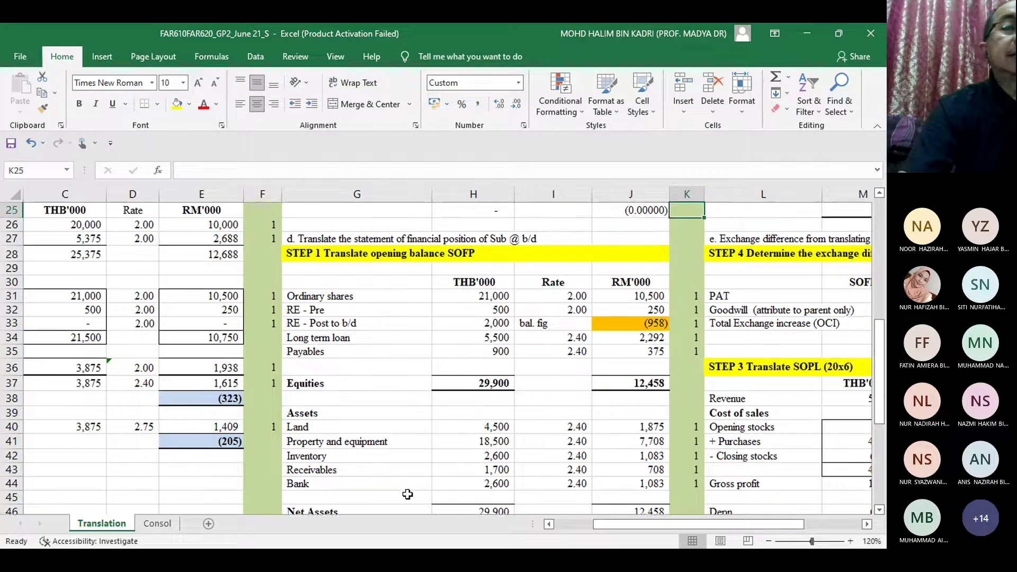
key(Up)
key(Up)
key(Up)
key(Up)
key(Up)
key(Up)
key(Up)
key(Up)
key(Up)
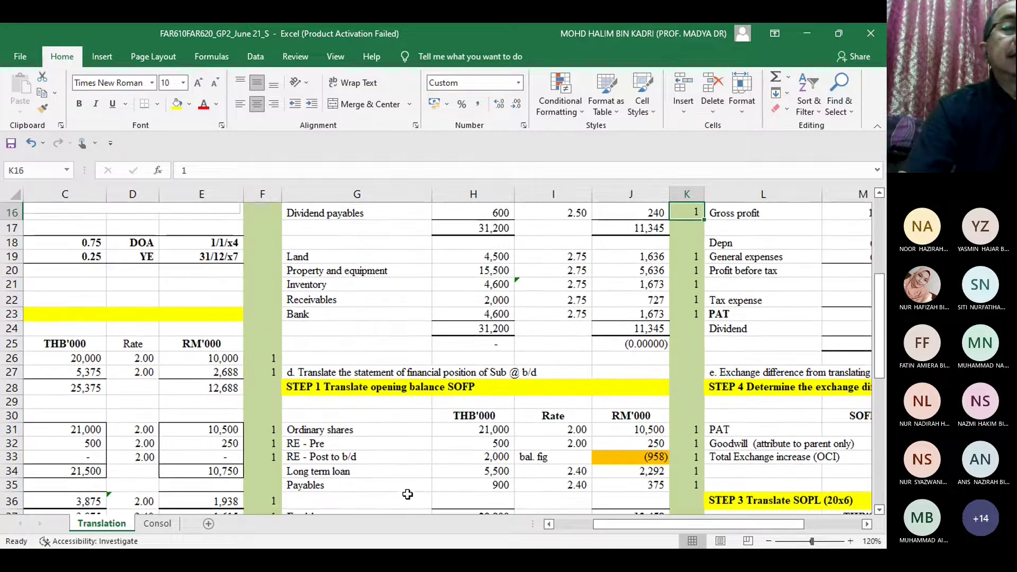
key(Up)
key(Up)
key(Up)
key(Up)
key(Up)
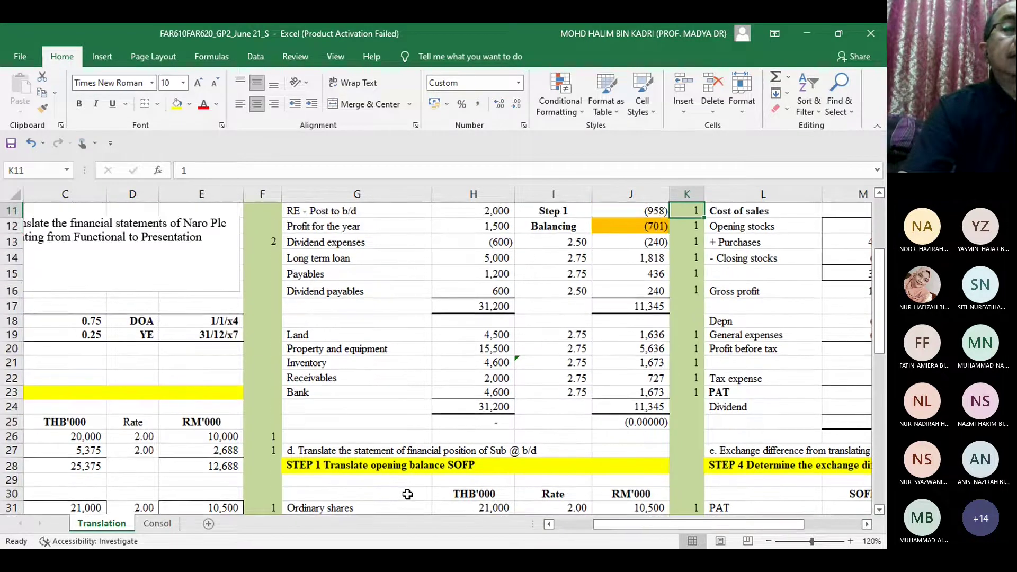
key(Up)
key(Up)
key(Up)
key(Up)
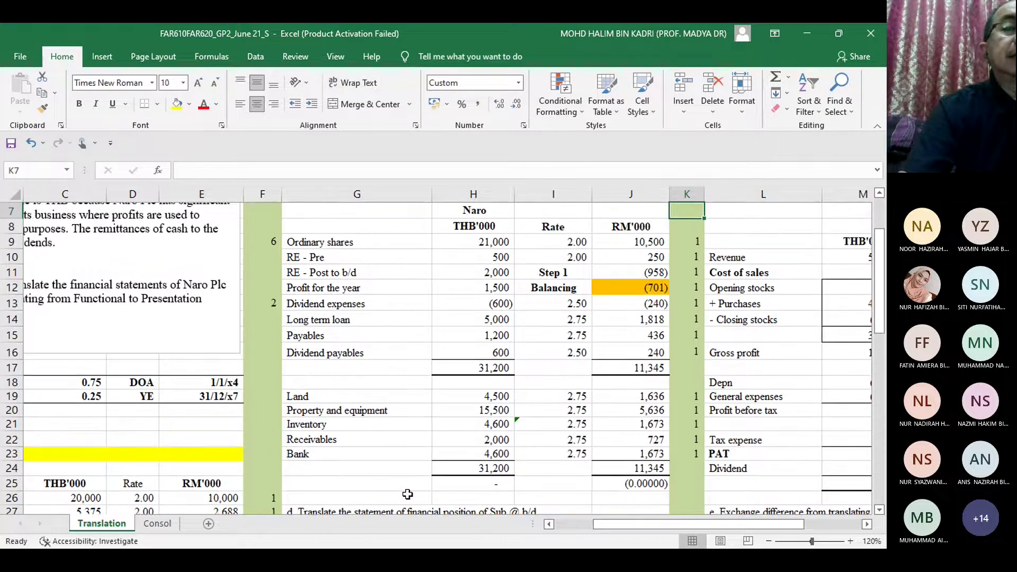
key(Up)
key(Up)
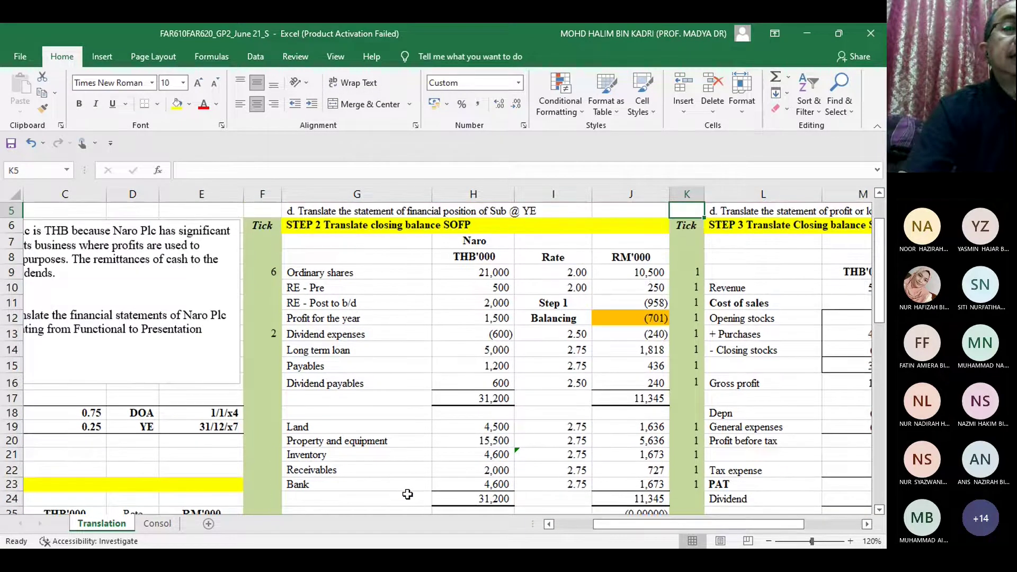
Step: Go back over the sheet from the STEP 2 closing balance SOFP to the balance check under the STEP 1 opening SOFP
key(Down)
key(Down)
key(Down)
key(Down)
key(Down)
key(Down)
key(Down)
key(Down)
key(Down)
key(Down)
key(Down)
key(Down)
key(Down)
key(Down)
key(Down)
key(Down)
key(Down)
key(Down)
key(Down)
key(Down)
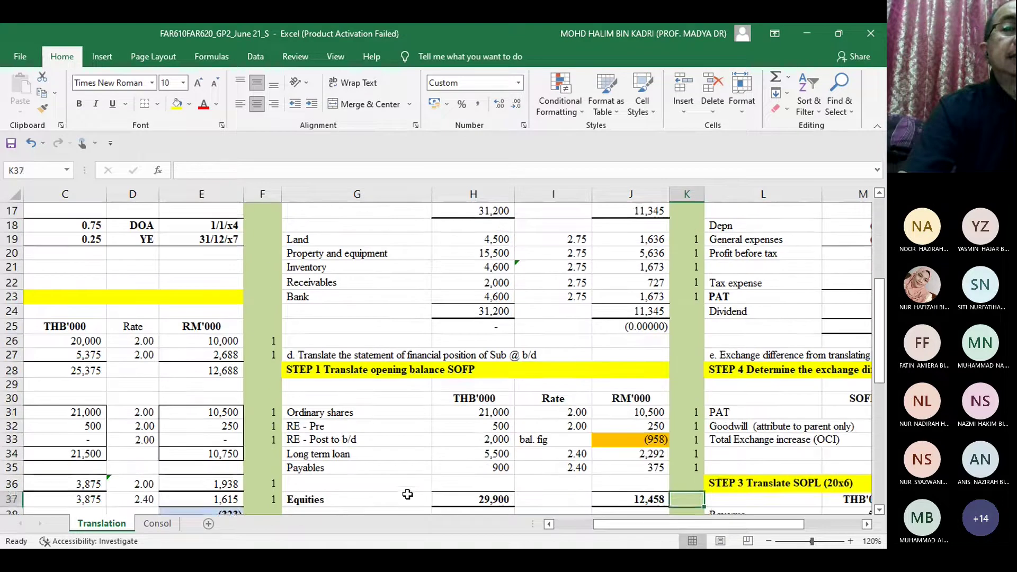
key(Down)
key(Down)
key(Down)
key(Down)
key(Down)
key(Down)
key(Down)
key(Down)
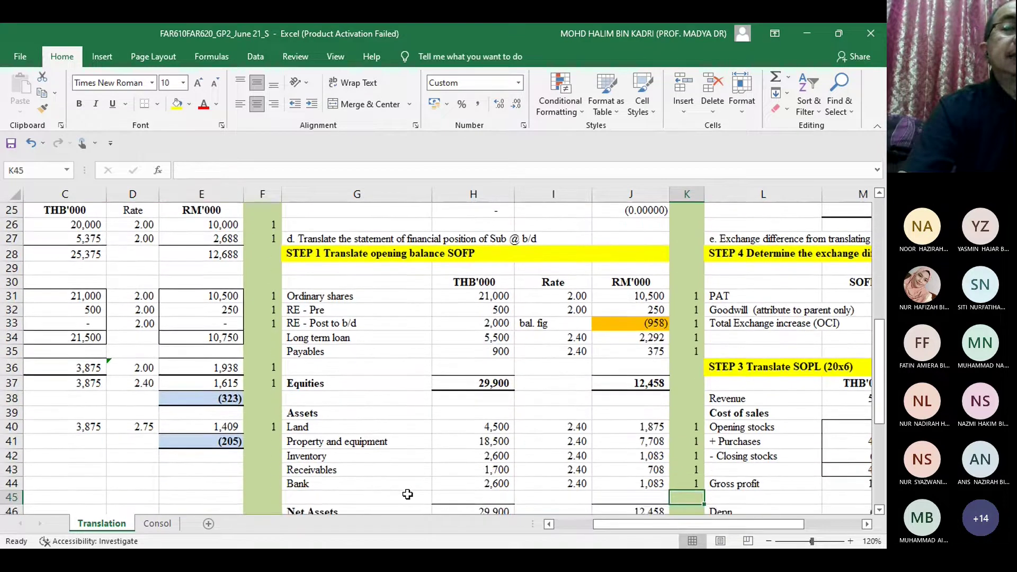
key(Down)
key(Down)
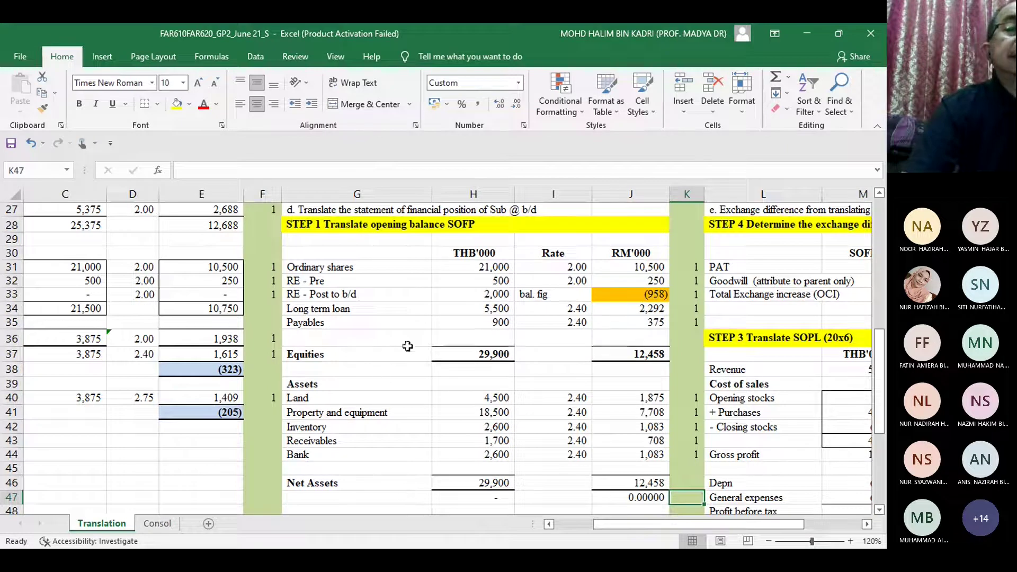
Step: Inspect the STEP 1 opening balances, from the ordinary shares label to the THB amounts of each asset from land to bank
click(349, 269)
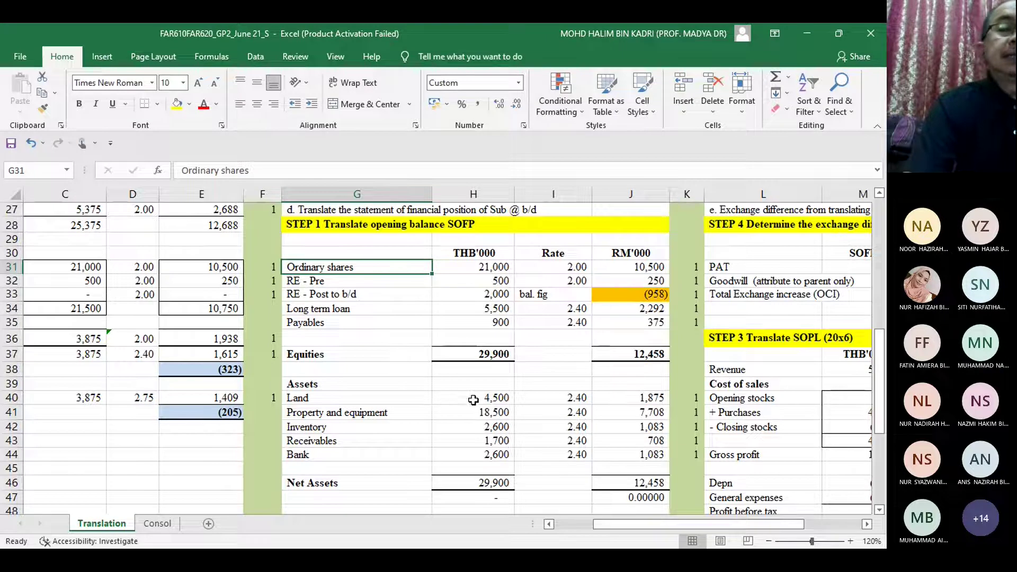
click(502, 398)
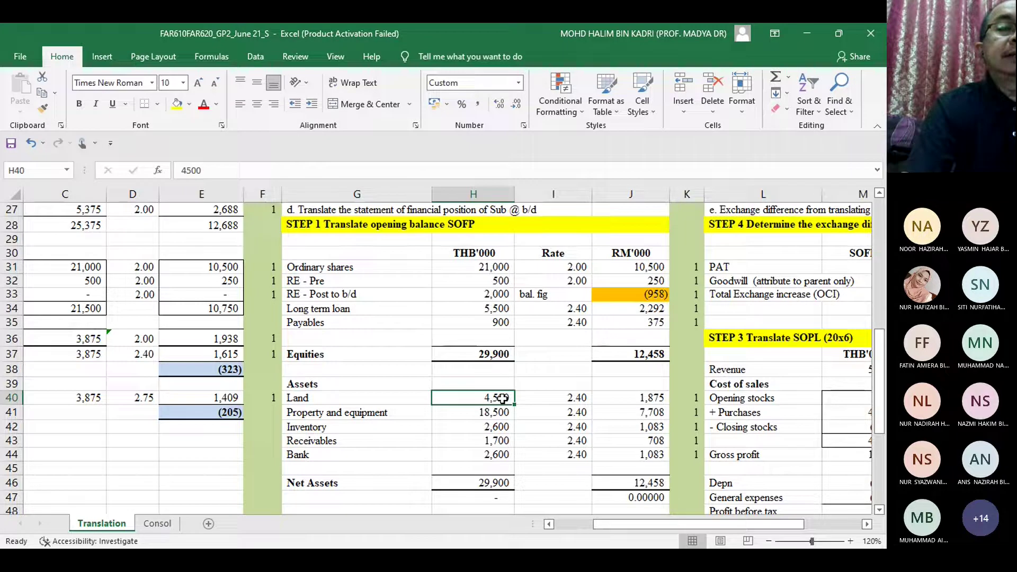
click(503, 413)
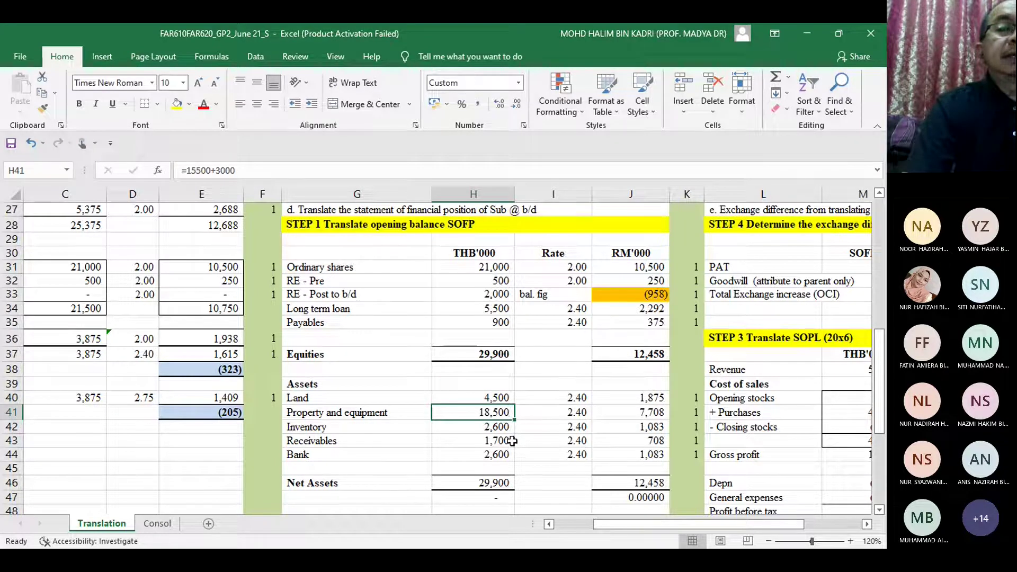
click(503, 427)
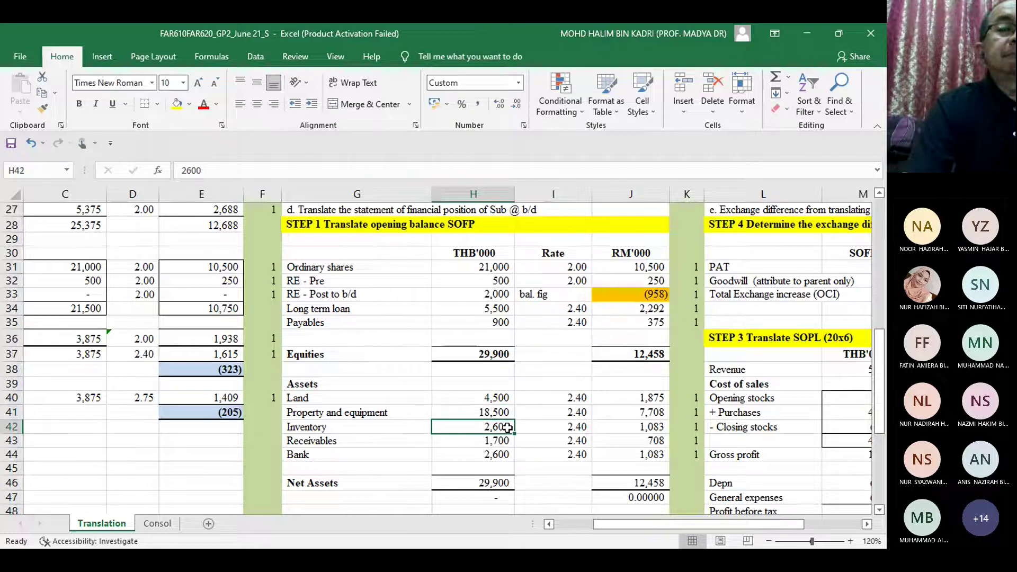
click(503, 441)
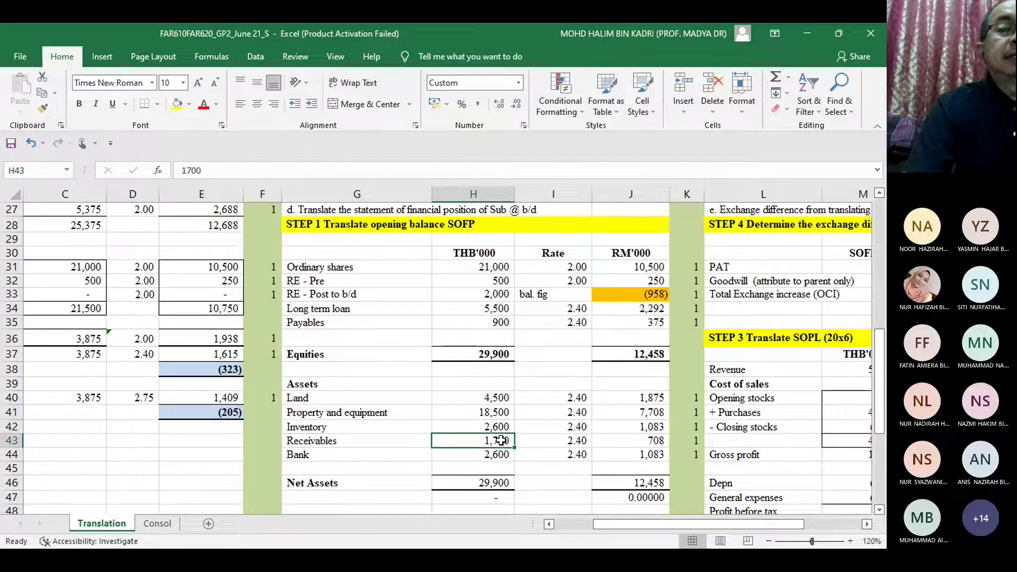
click(505, 455)
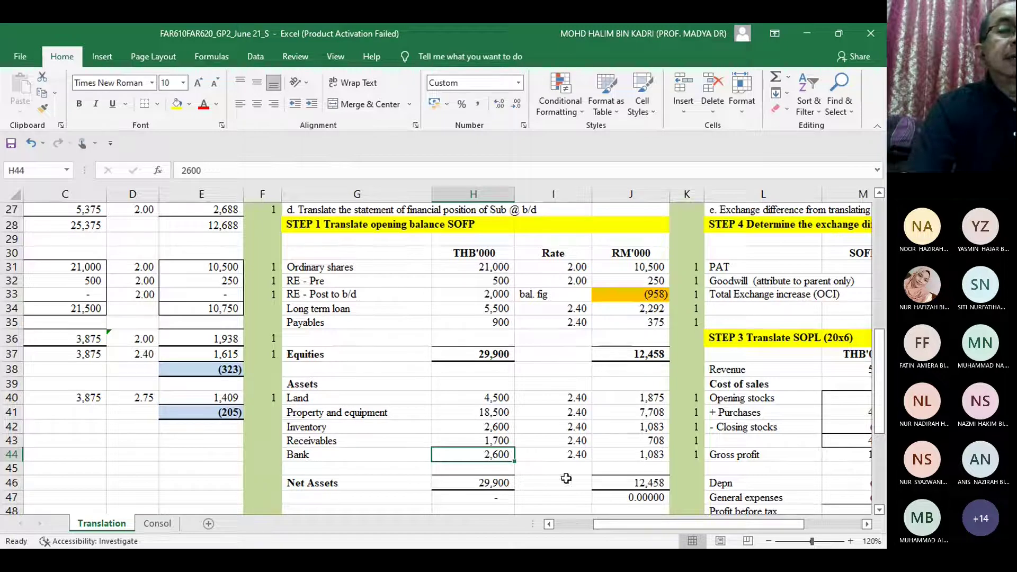
Step: Relabel the asset sum line below Bank in the STEP 1 opening SOFP as "Total assets"
click(317, 481)
text(T)
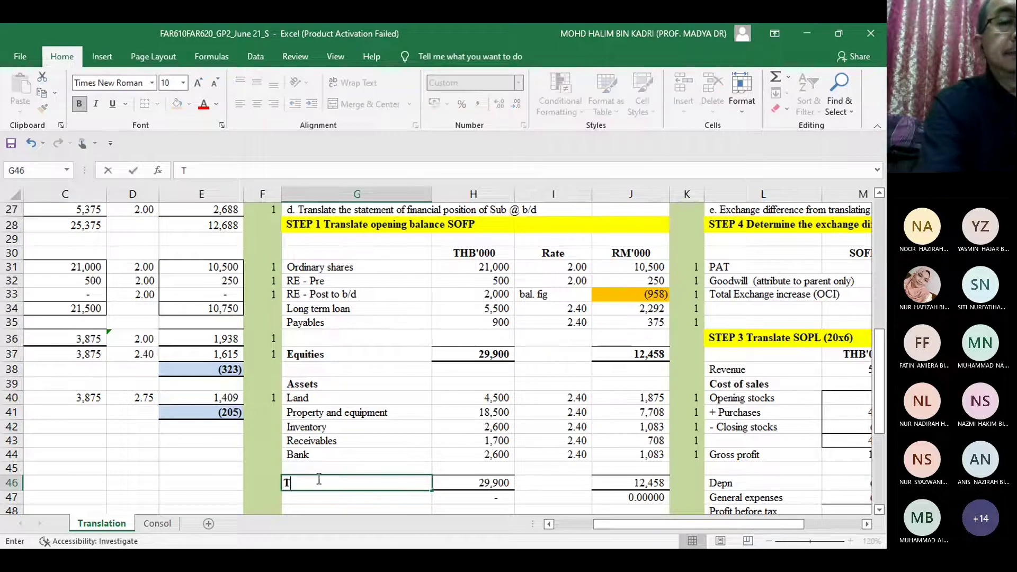
text(otal)
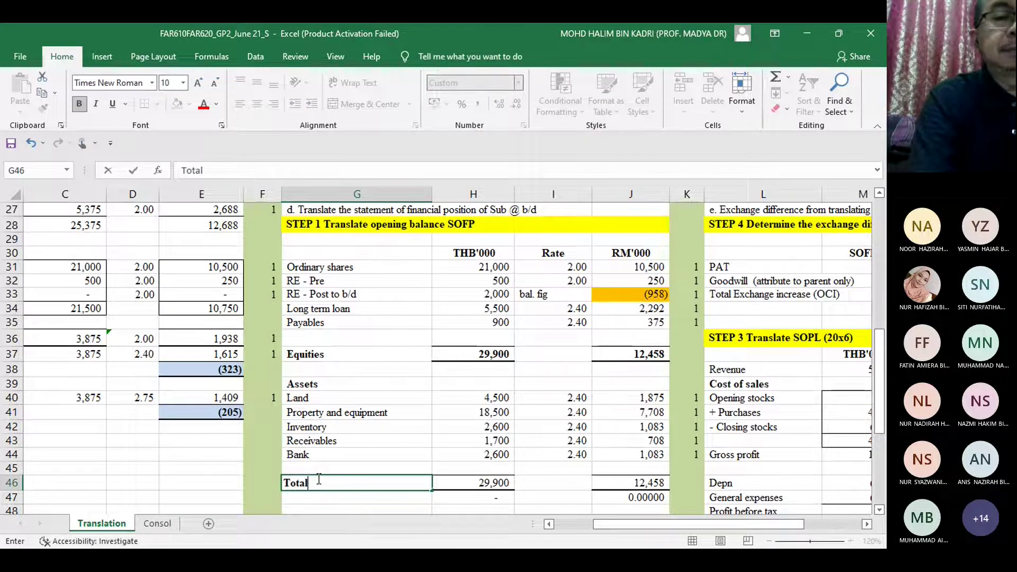
text( assets)
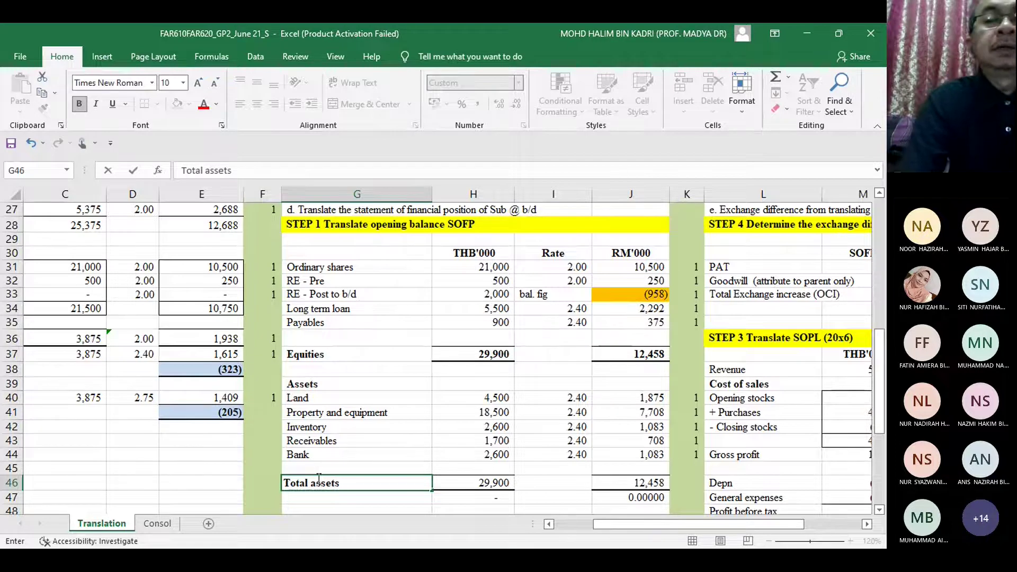
key(Return)
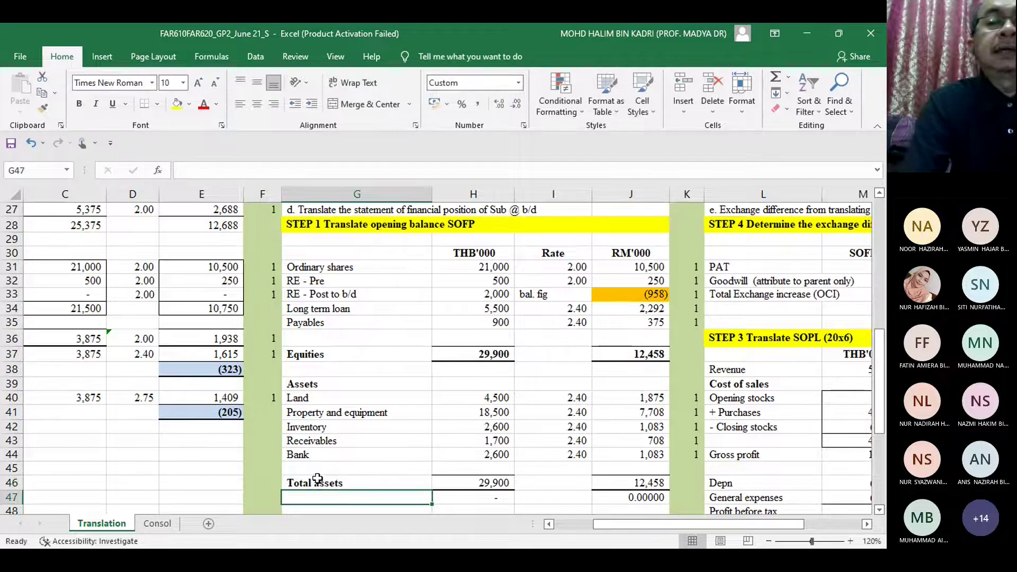
Step: Trace the RM column of the STEP 1 opening SOFP from total assets up through equities to ordinary shares
click(317, 480)
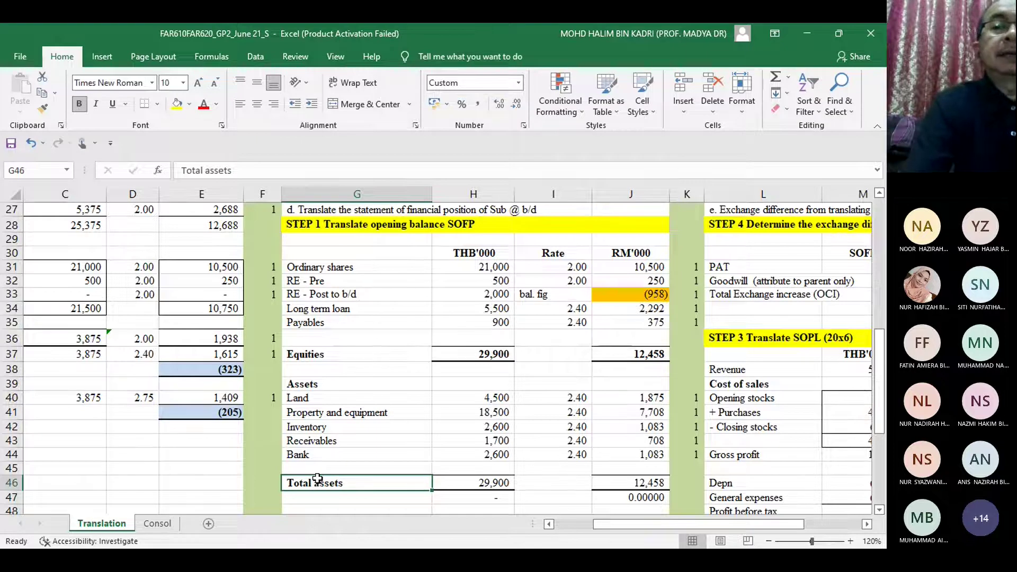
key(Right)
key(Right)
key(Right)
key(Right)
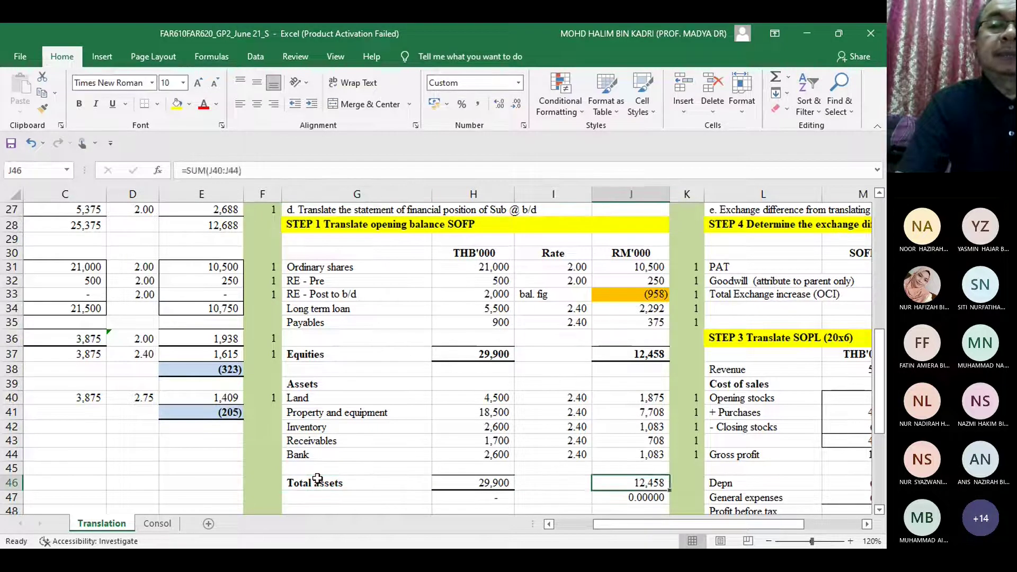
key(Left)
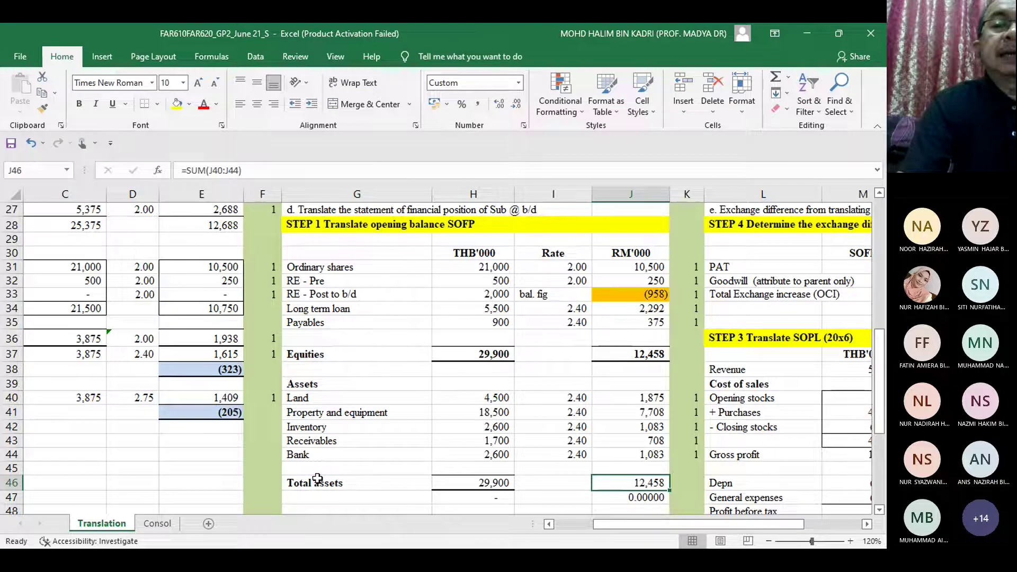
key(Up)
key(Up)
key(Up)
key(Up)
key(Up)
key(Up)
key(Up)
key(Up)
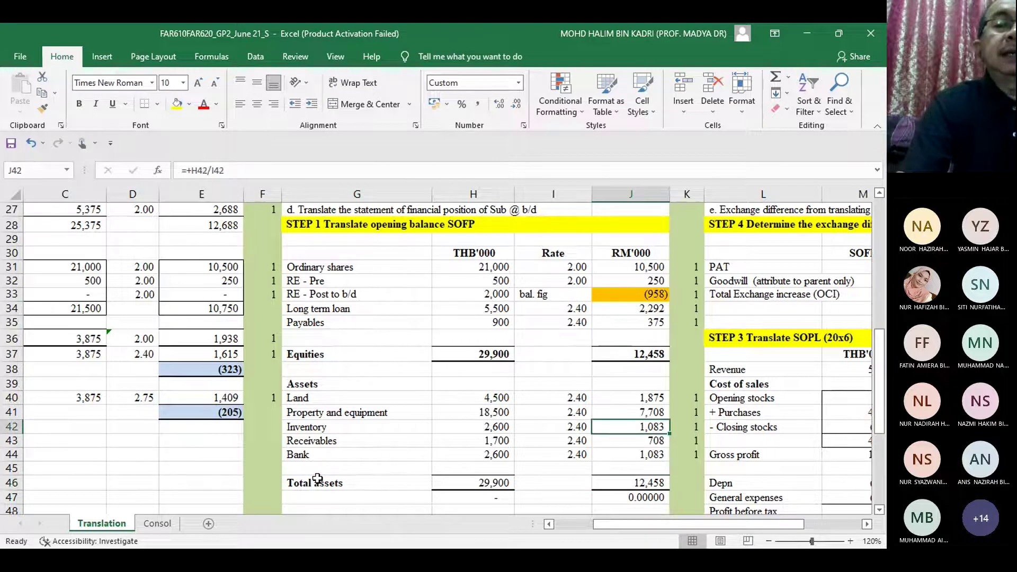
key(Up)
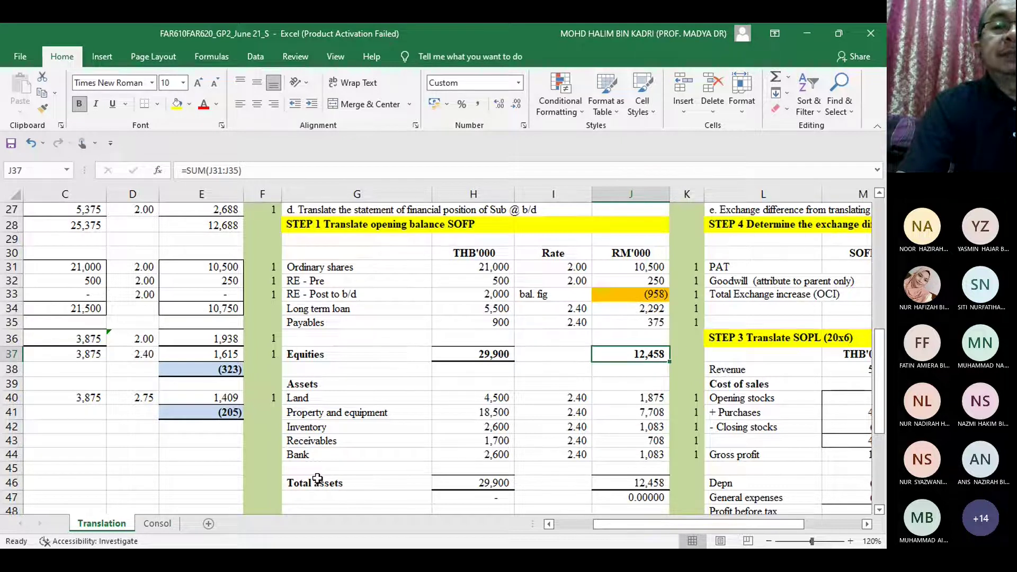
key(Up)
key(Up)
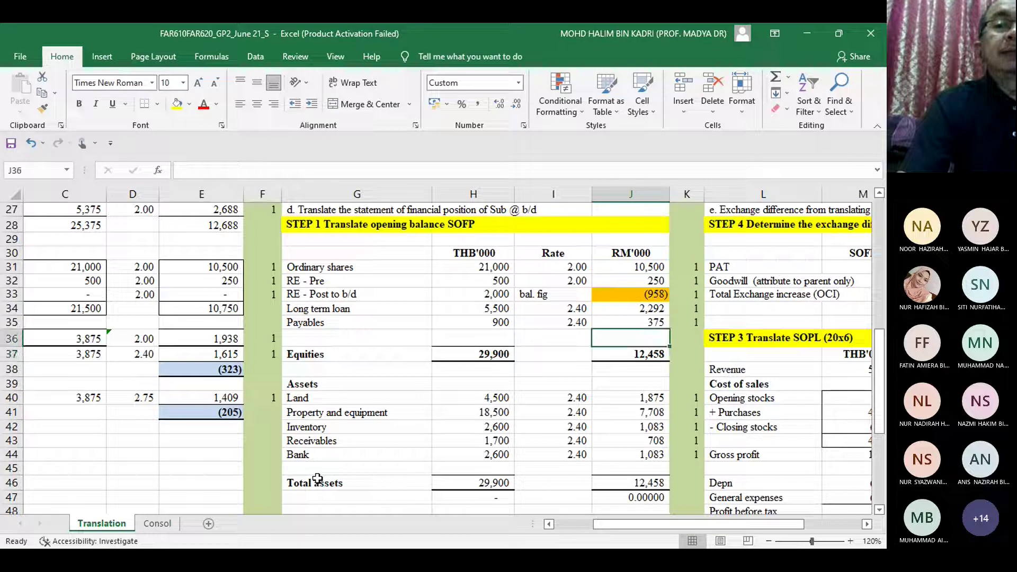
key(Up)
key(Up)
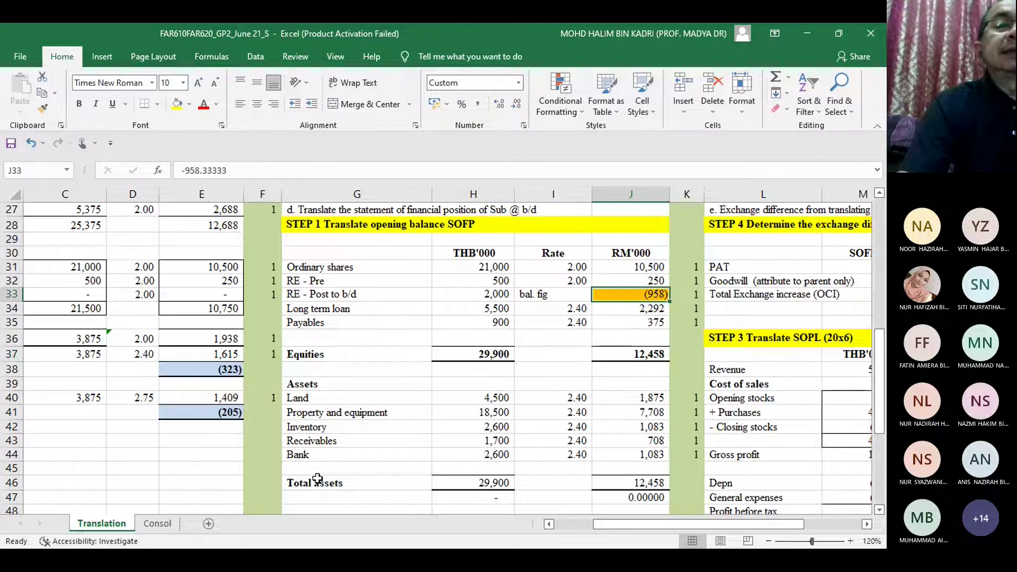
key(Up)
key(Up)
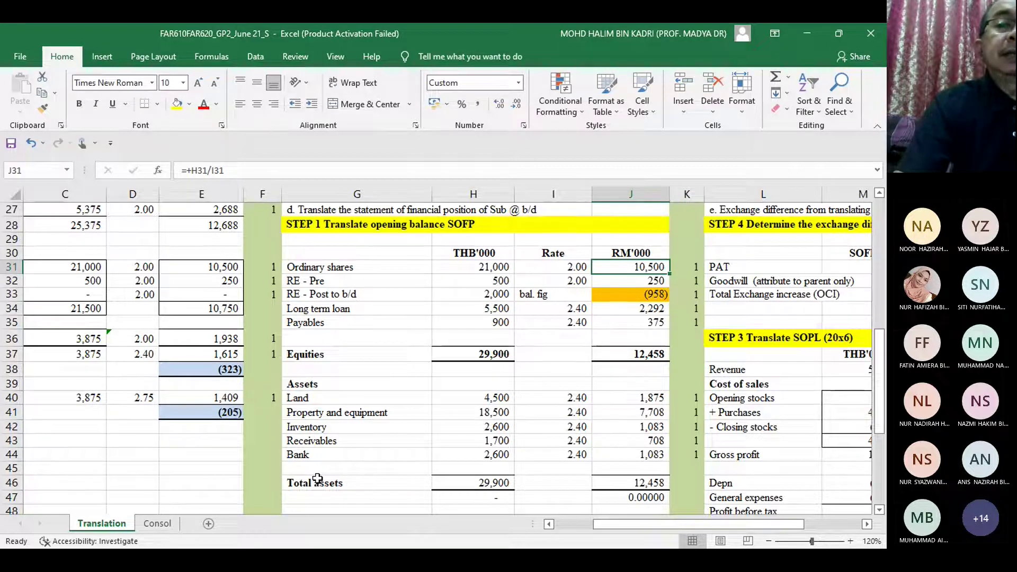
Step: Check the RM formulas for RE - Pre, long term loan and payables, and compare RE - Post to b/d in THB with its RM balancing figure
key(Down)
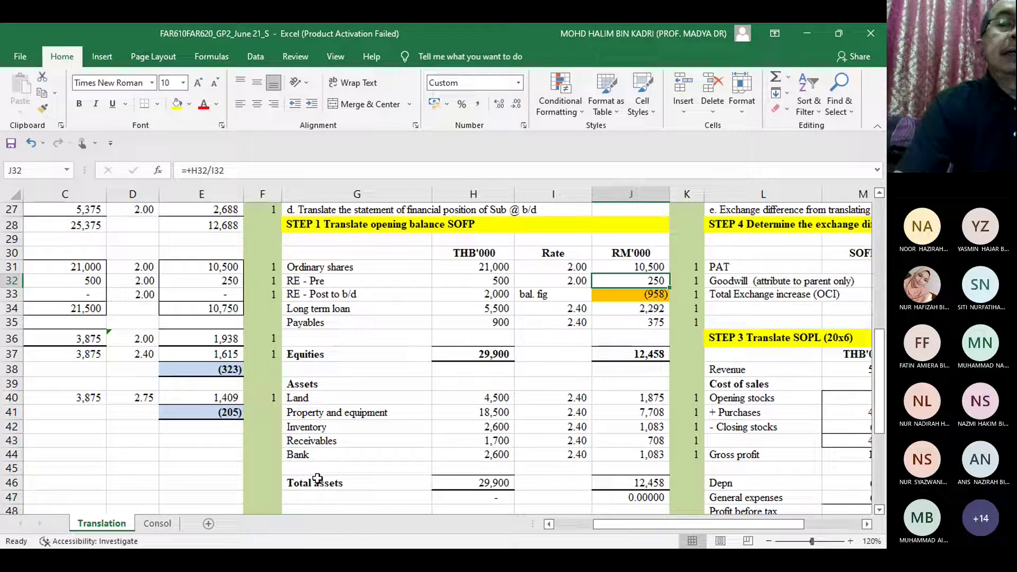
key(Down)
key(Down)
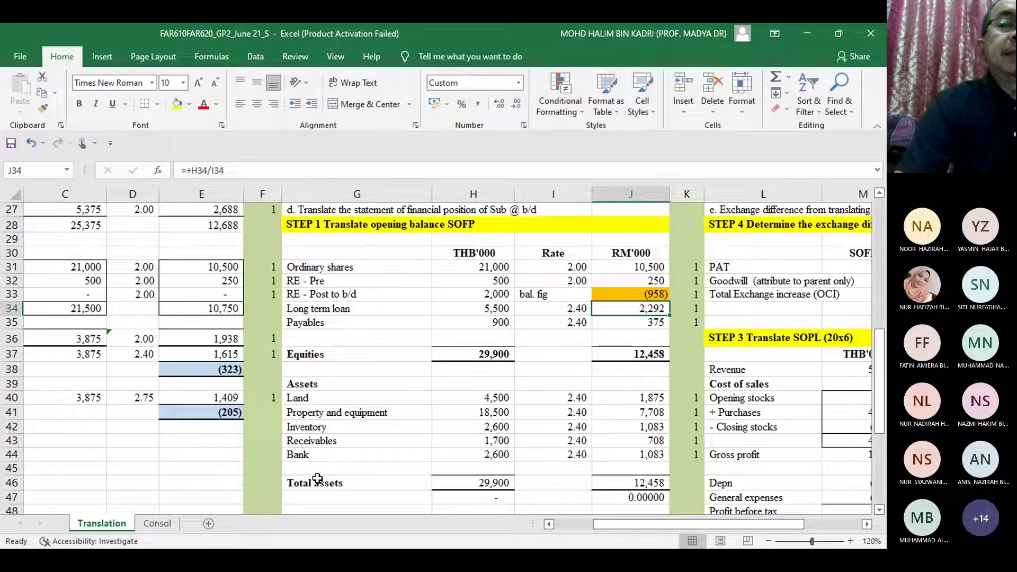
key(Down)
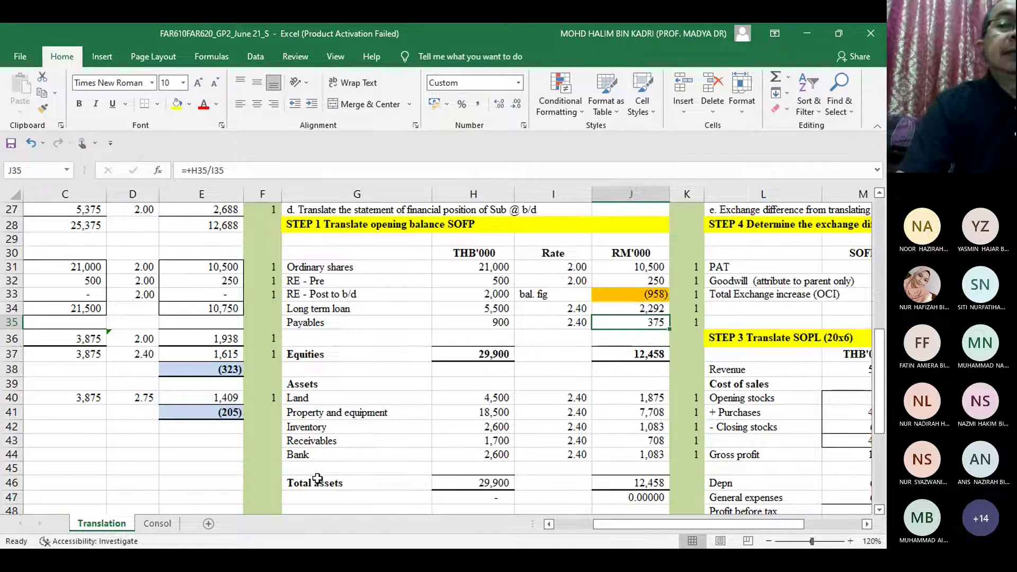
key(Up)
key(Up)
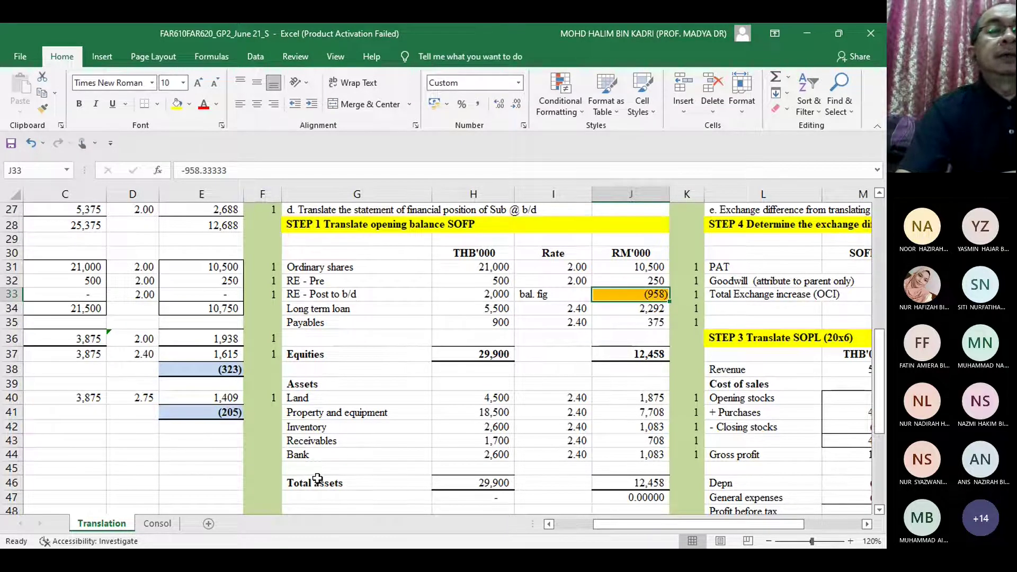
key(Left)
key(Left)
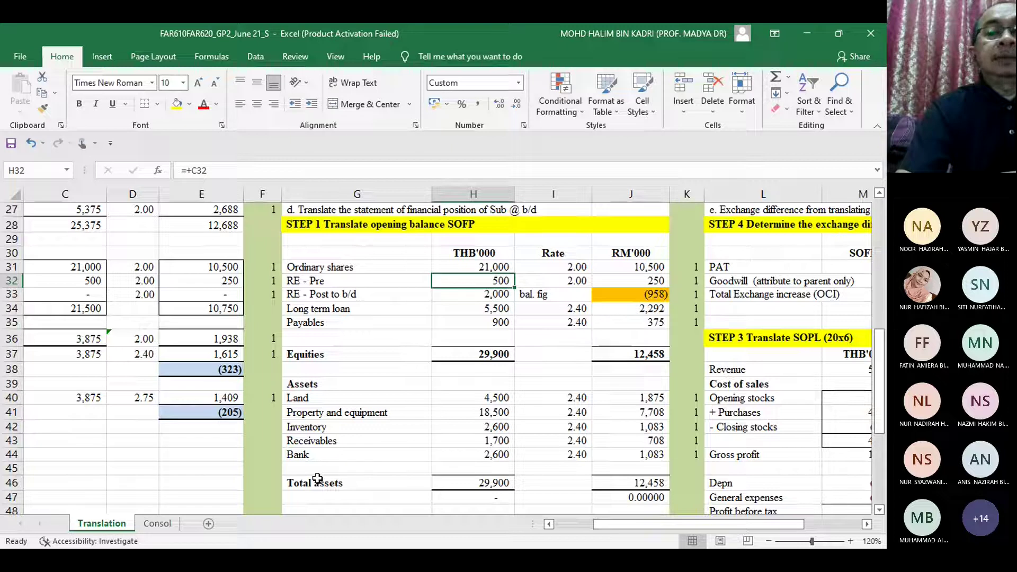
key(Up)
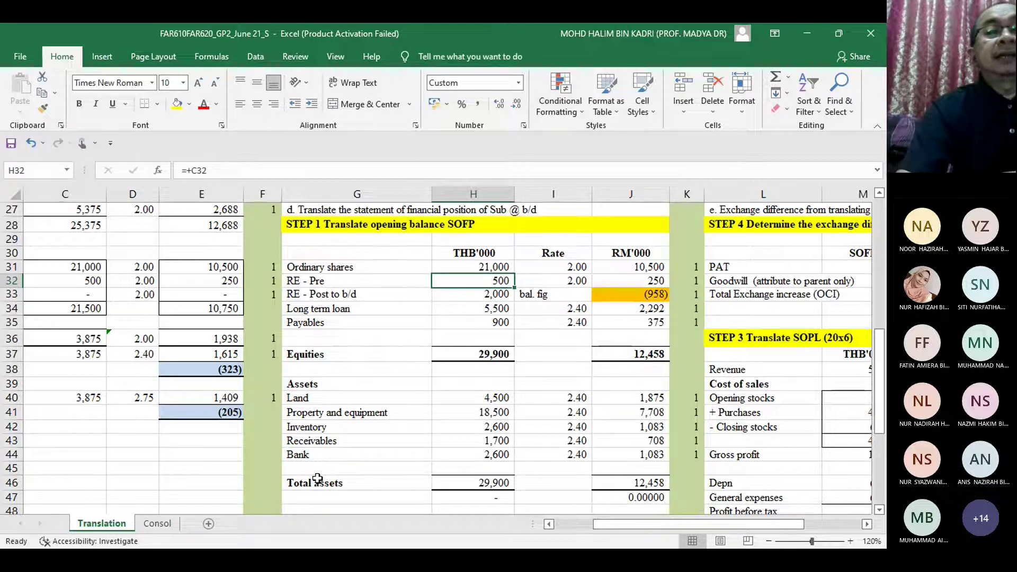
key(Down)
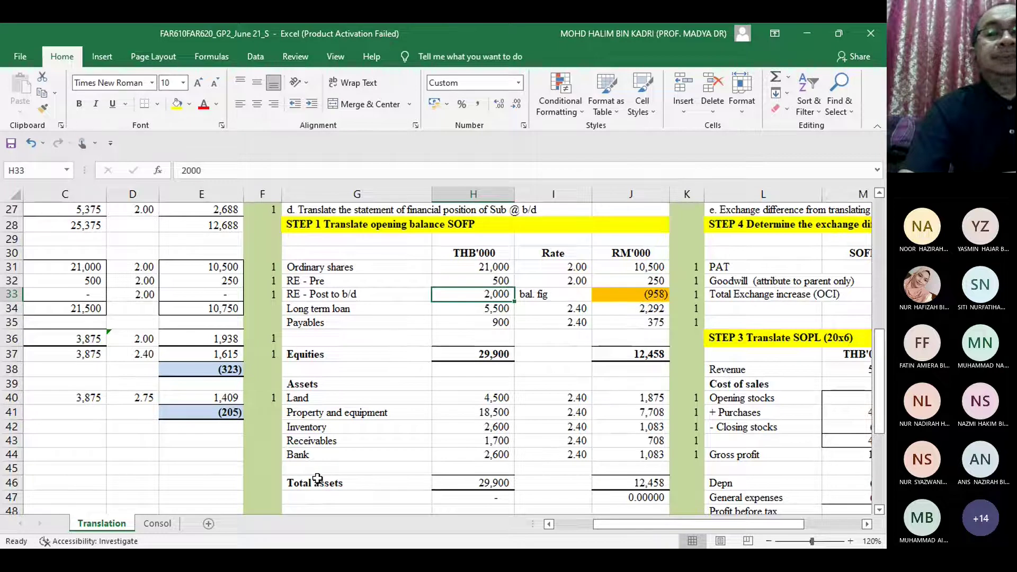
key(Right)
key(Right)
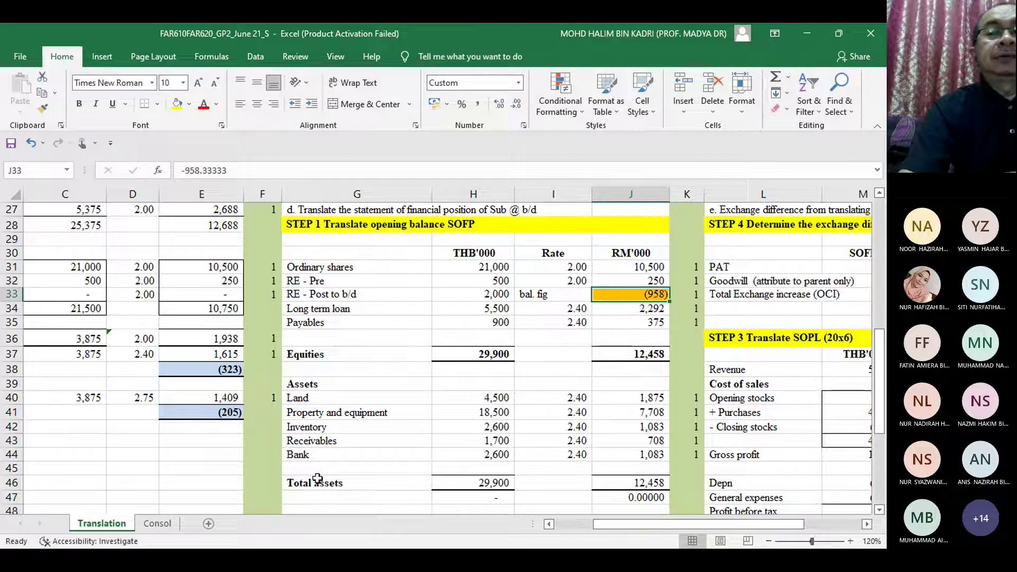
Step: Follow the RM column up through the STEP 2 closing SOFP, including the RE - Post to b/d link to STEP 1, to the Naro heading
key(Up)
key(Up)
key(Up)
key(Up)
key(Up)
key(Up)
key(Up)
key(Up)
key(Up)
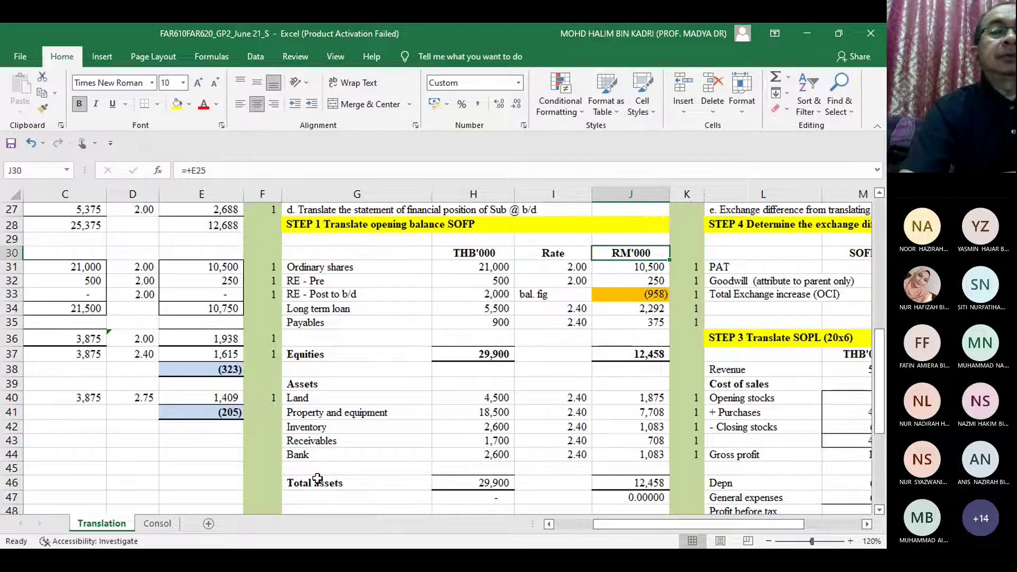
key(Up)
key(Up)
key(Up)
key(Up)
key(Up)
key(Up)
key(Up)
key(Up)
key(Up)
key(Up)
key(Up)
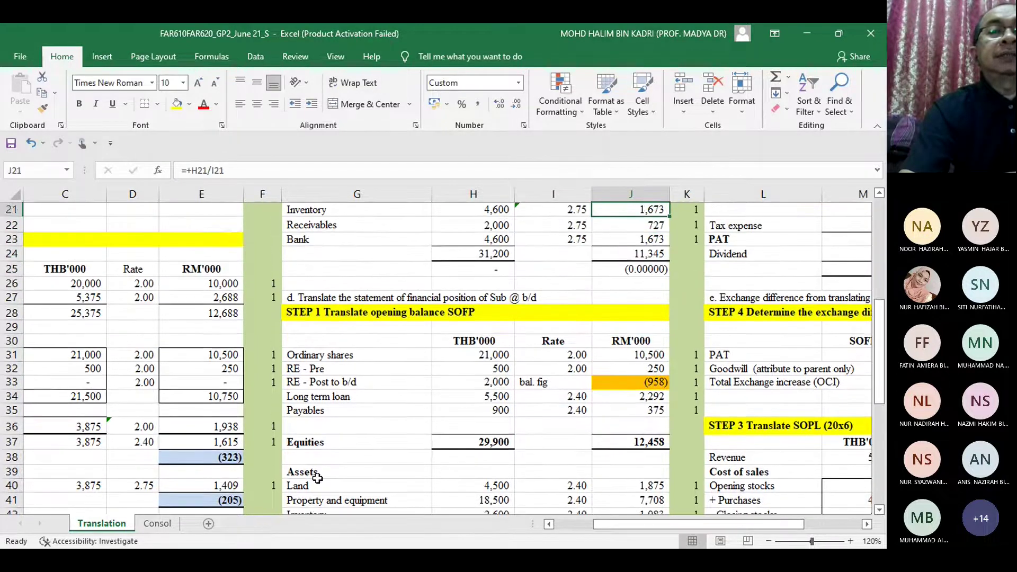
key(Up)
key(Up)
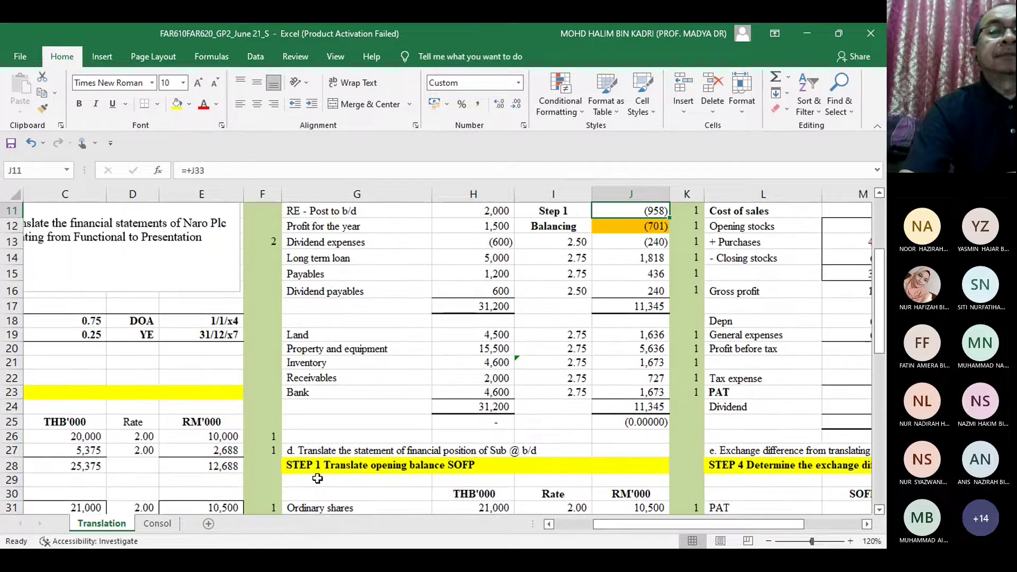
key(Up)
key(Up)
key(Up)
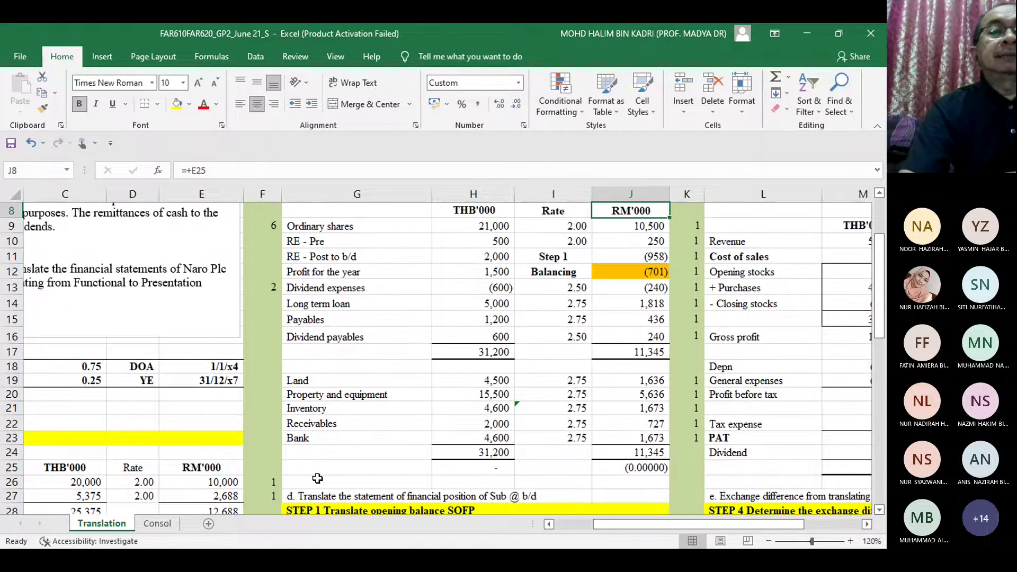
key(Up)
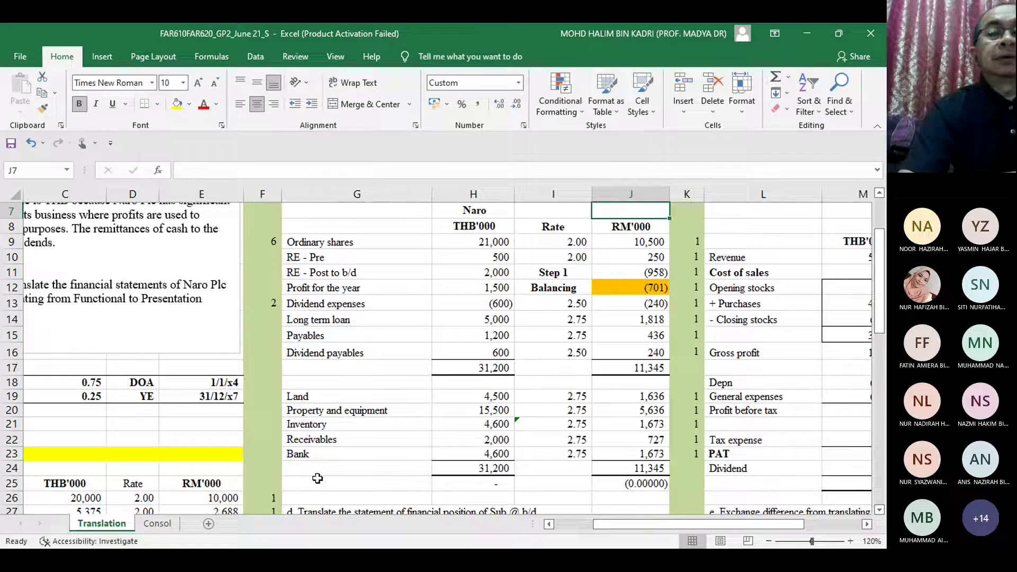
key(Left)
key(Left)
key(Left)
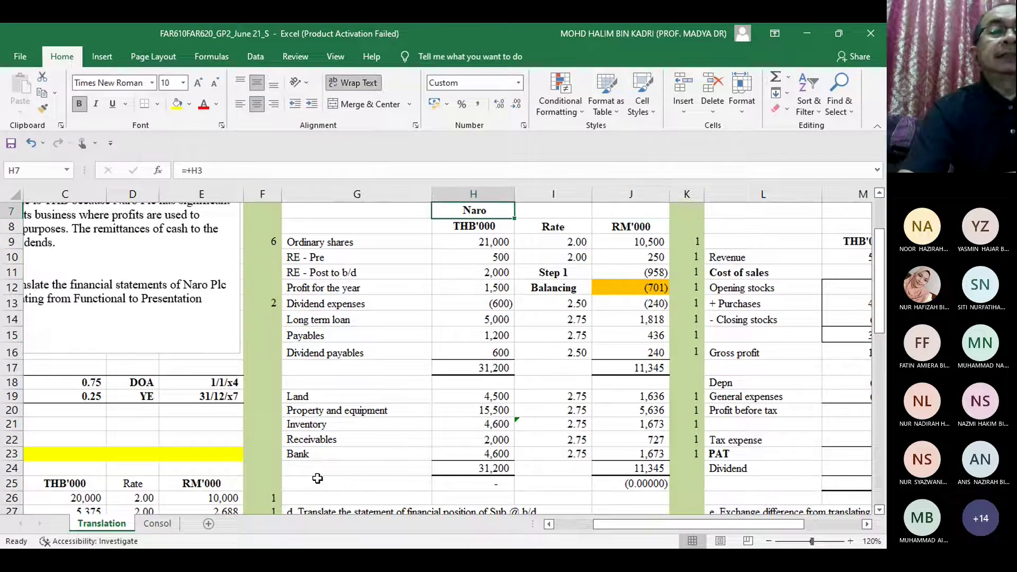
Step: Check the Land line of the STEP 2 closing SOFP, from its label across the THB amount to its exchange rate
key(Down)
key(Down)
key(Down)
key(Down)
key(Down)
key(Down)
key(Down)
key(Down)
key(Down)
key(Down)
key(Down)
key(Down)
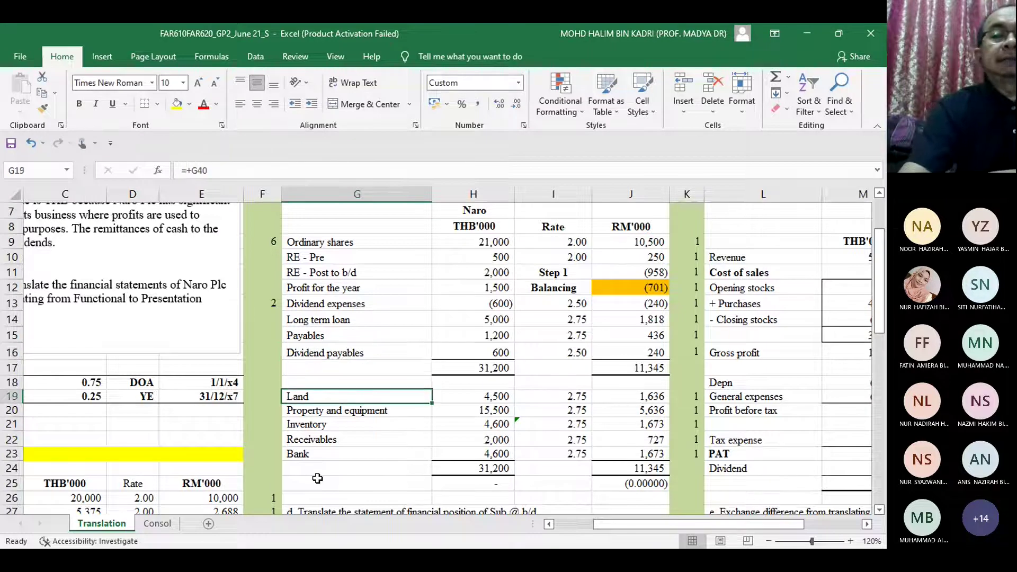
key(Right)
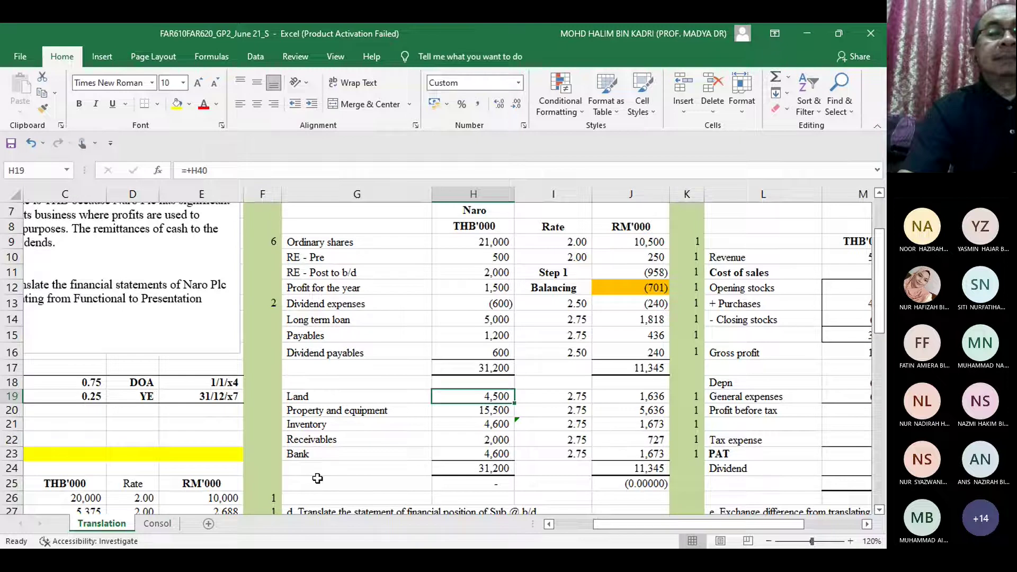
key(Right)
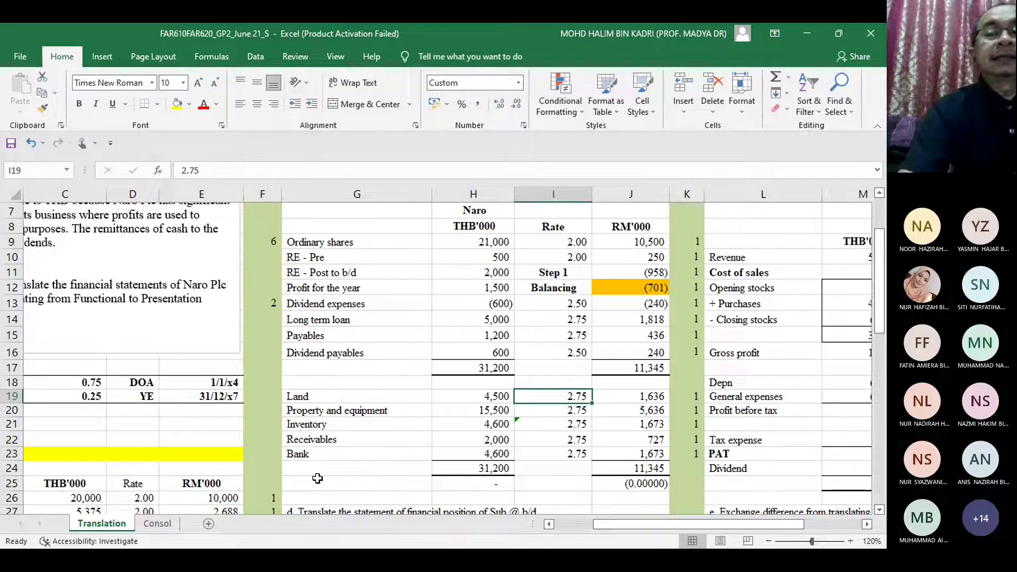
Step: Review the exchange rates applied to the assets below Land in the STEP 2 closing SOFP
key(Down)
key(Down)
key(Down)
key(Down)
key(Down)
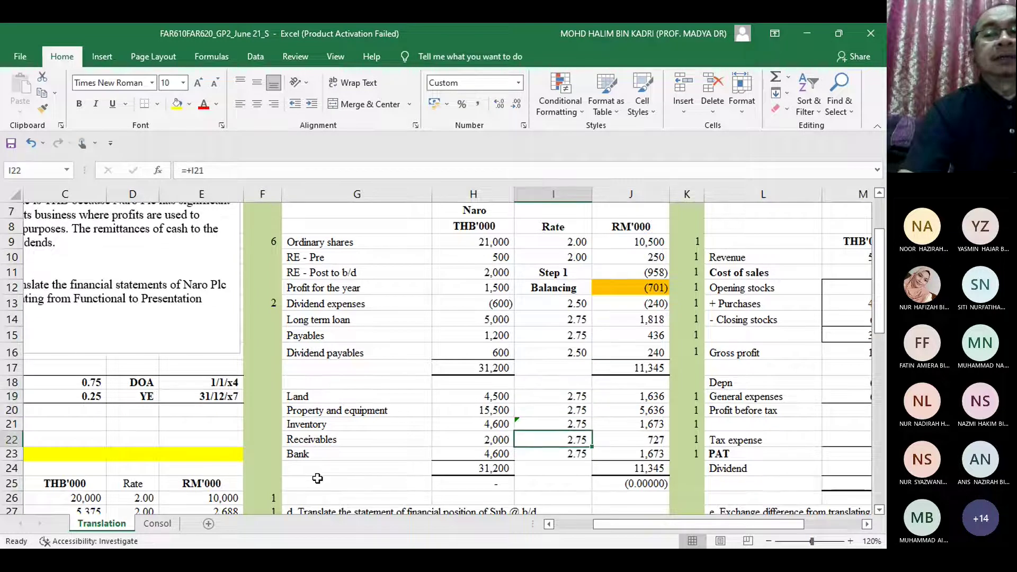
key(Up)
key(Up)
key(Up)
key(Up)
key(Up)
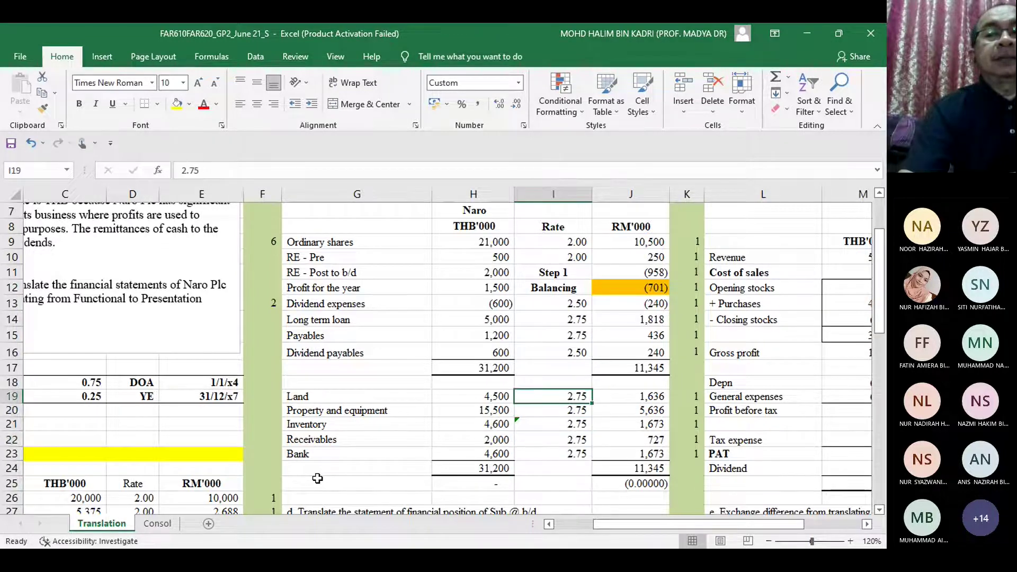
Step: Trace the RM asset figures in the STEP 2 closing SOFP down to their total, and compare it with the equity and liabilities total
key(Right)
key(Down)
key(Down)
key(Down)
key(Down)
key(Down)
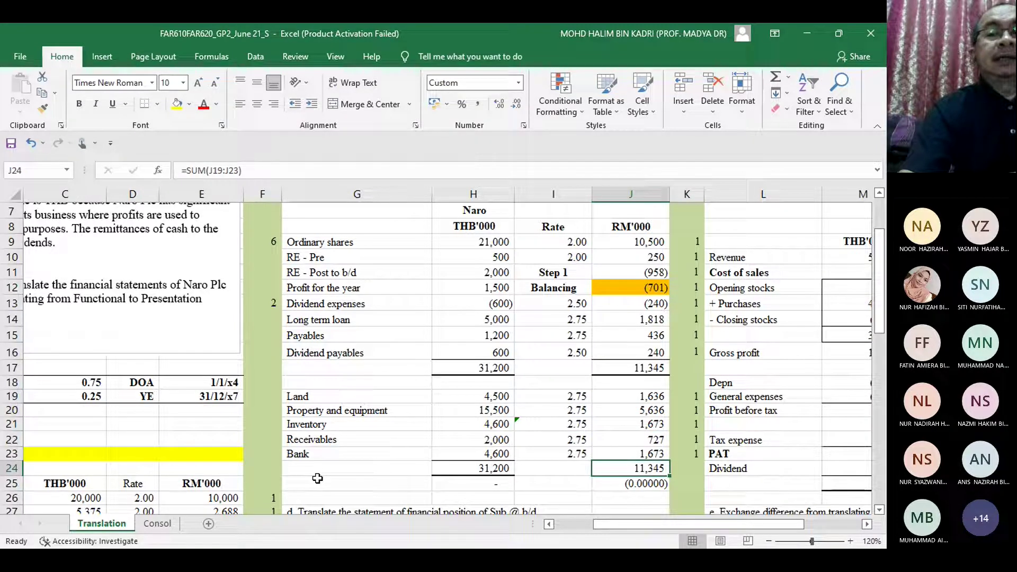
key(Up)
key(Up)
key(Up)
key(Up)
key(Up)
key(Up)
key(Up)
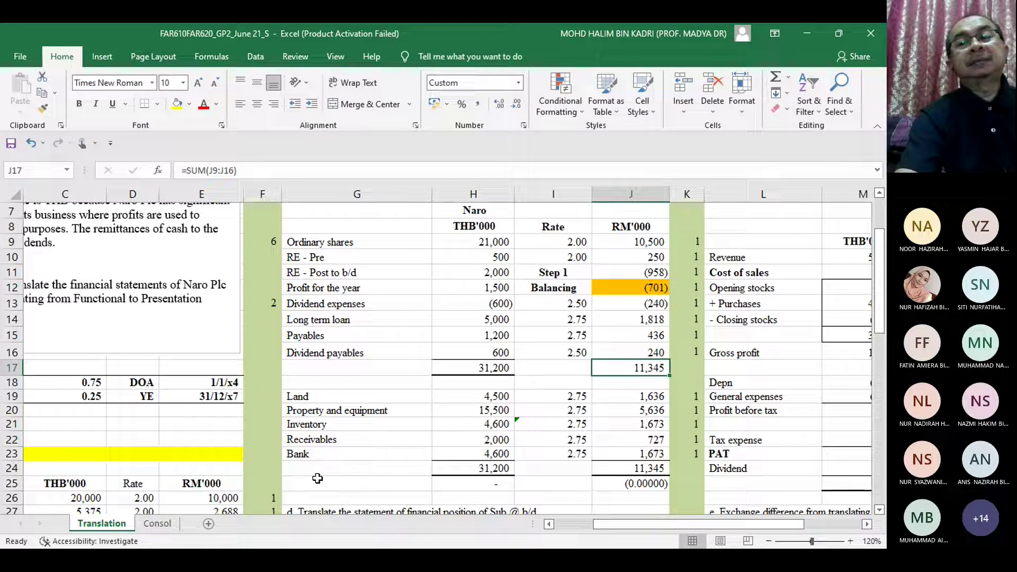
Step: Follow the RM formulas of the STEP 2 closing SOFP from dividend payables up to ordinary shares
key(Up)
key(Up)
key(Up)
key(Up)
key(Up)
key(Up)
key(Up)
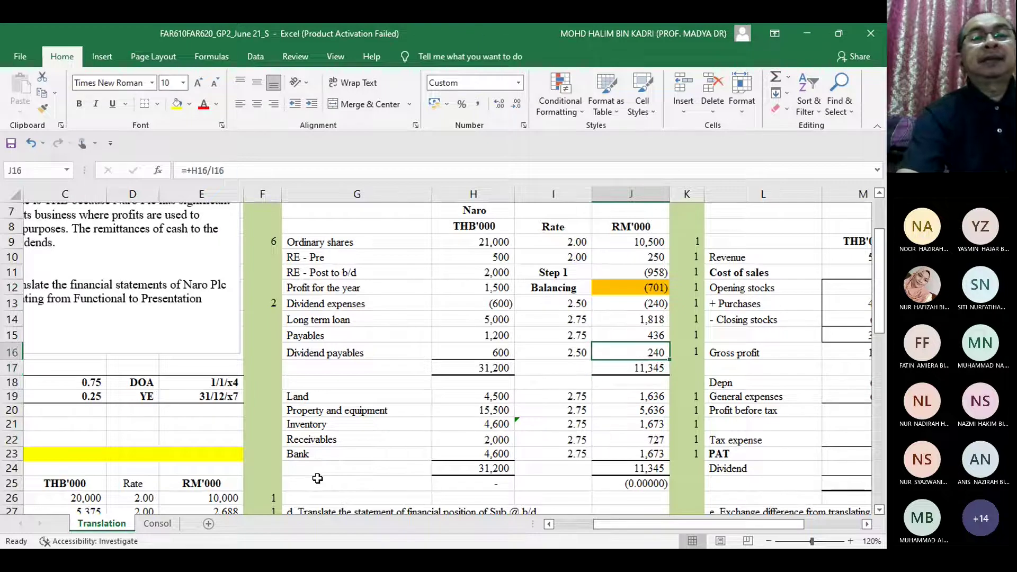
key(Up)
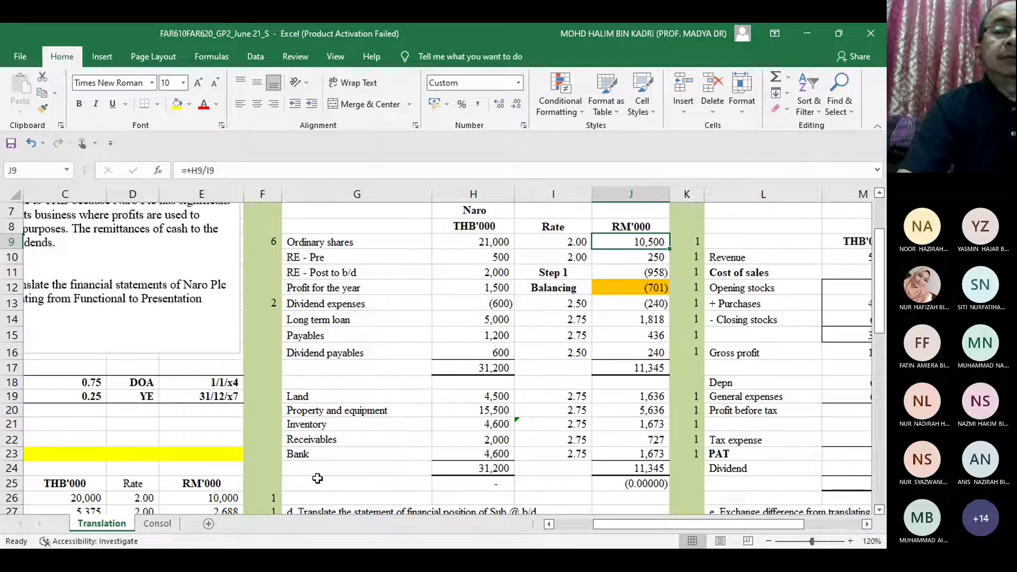
Step: Highlight the RM amount of RE - Post to b/d in the STEP 2 closing SOFP with a yellow fill
key(Down)
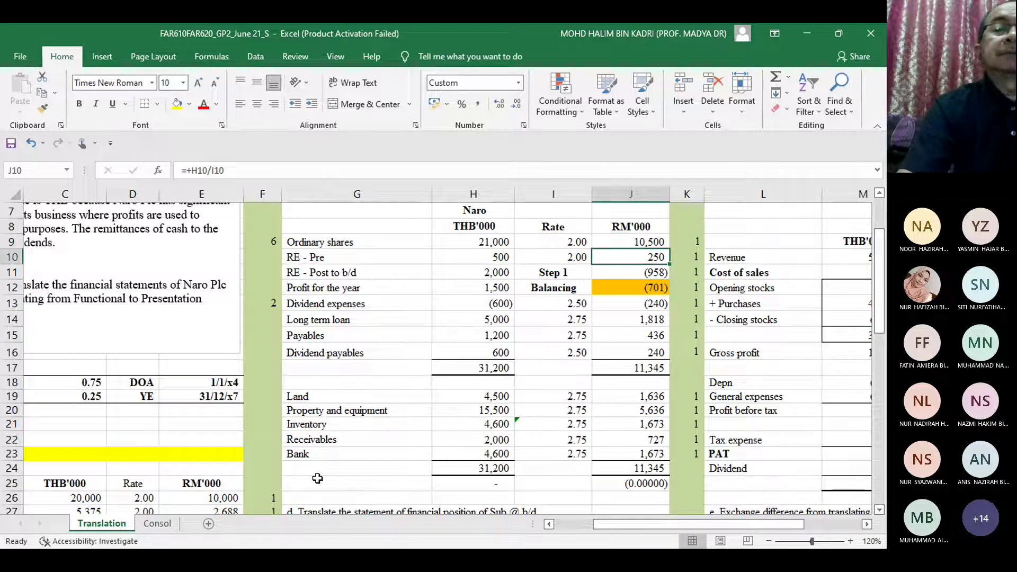
key(Down)
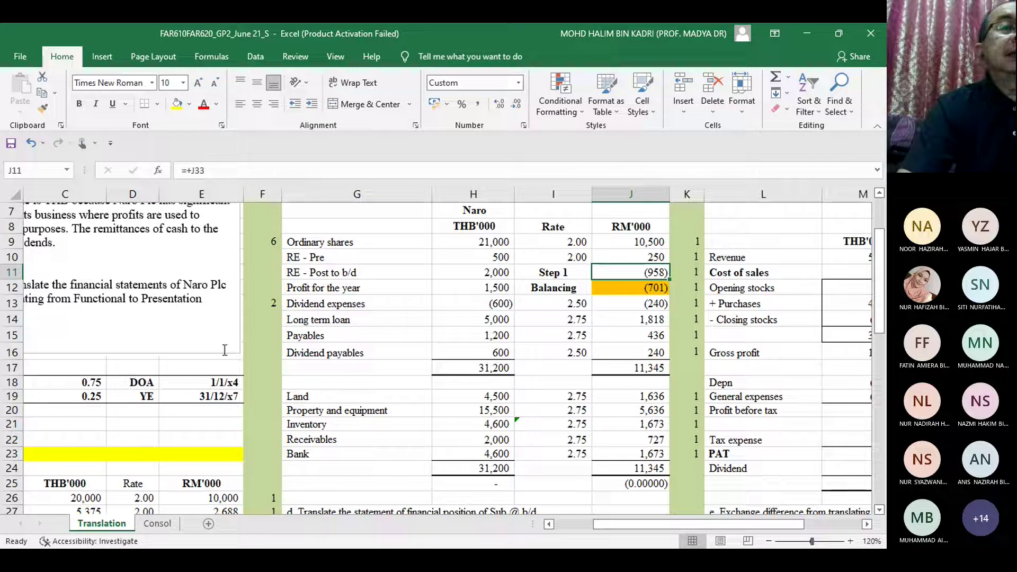
click(177, 104)
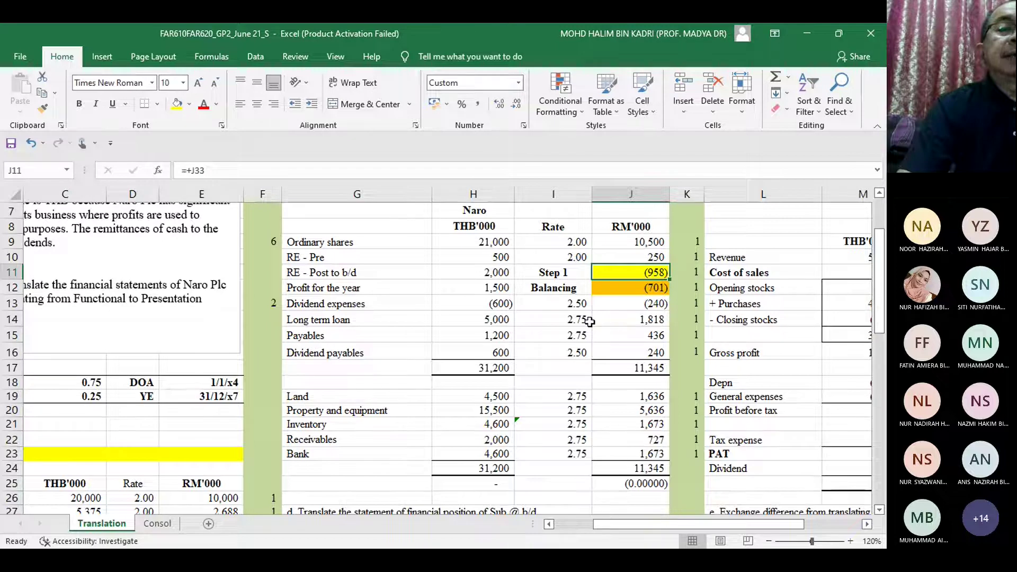
Step: Compare the rates for dividend payables and dividend expenses, and check the THB dividend expenses against the profit for the year
click(580, 354)
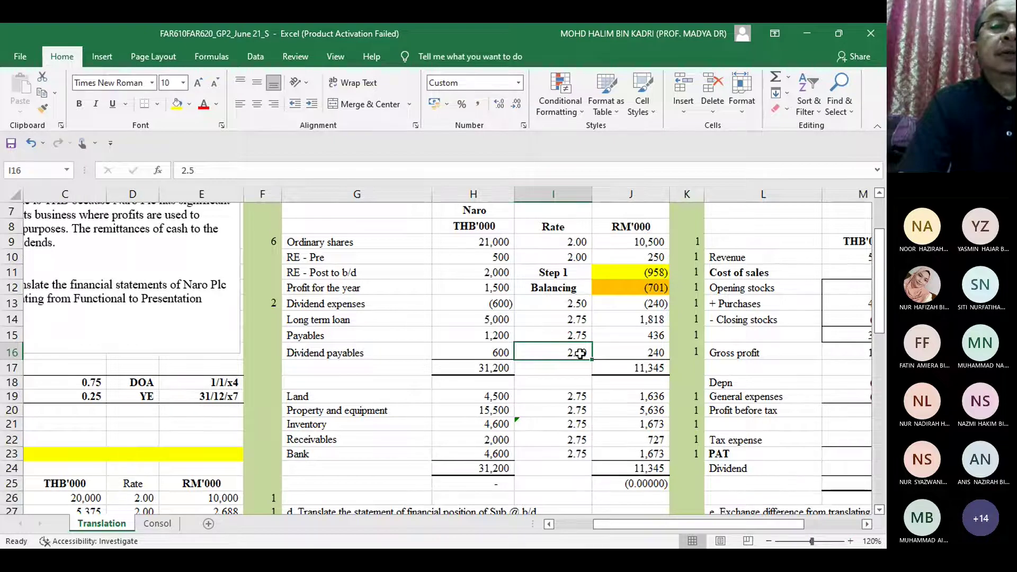
click(583, 303)
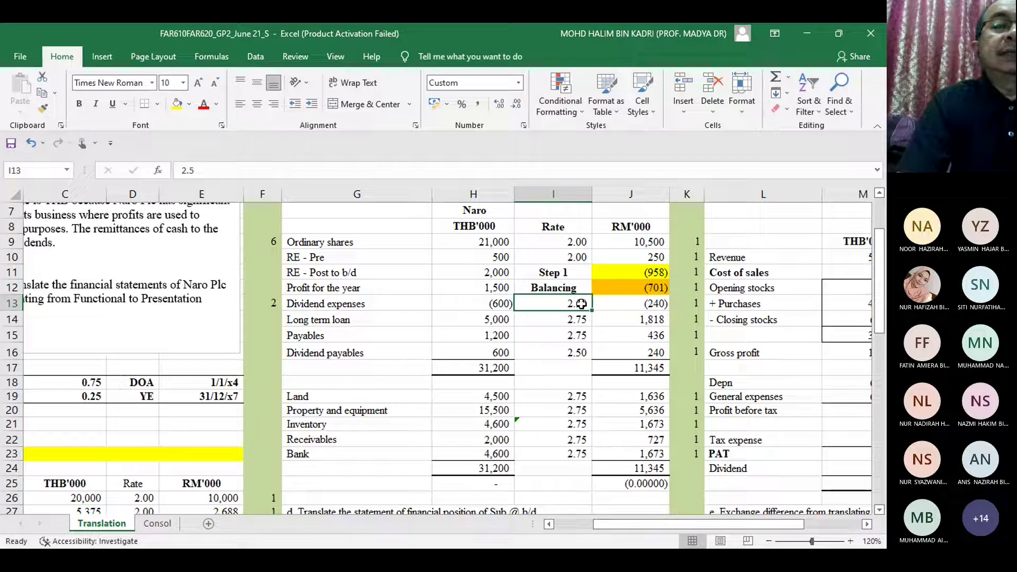
click(581, 352)
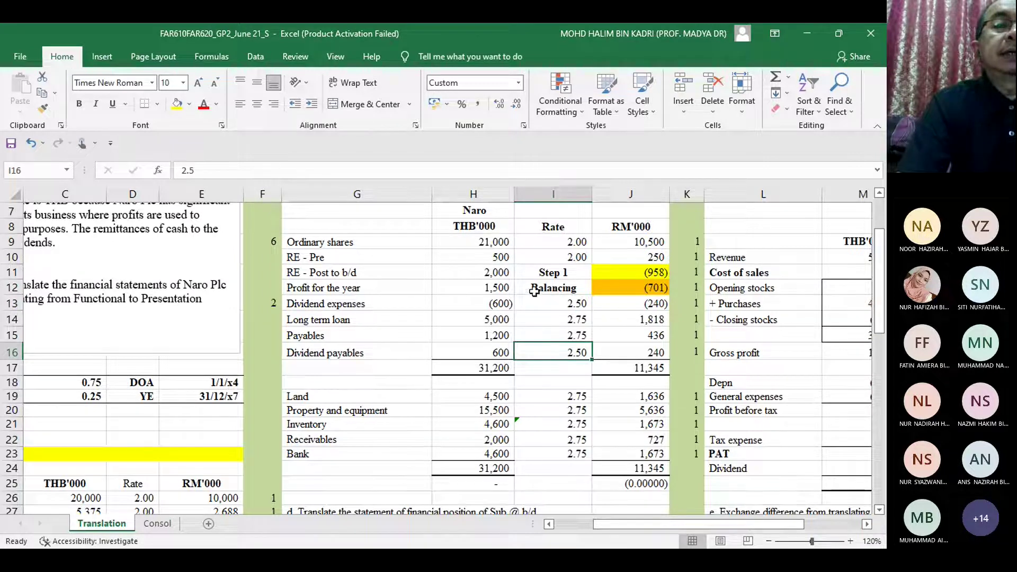
click(504, 302)
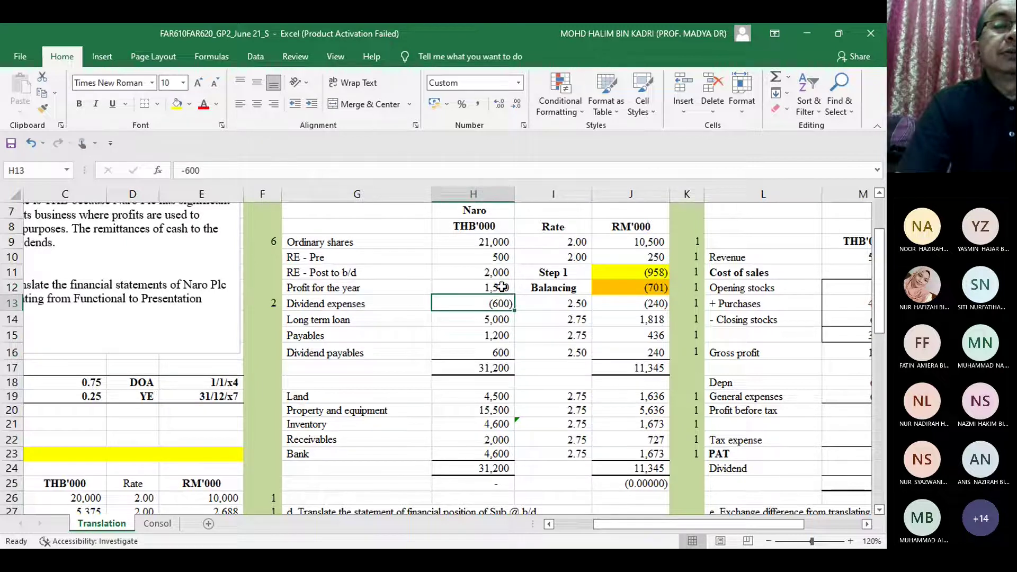
click(501, 287)
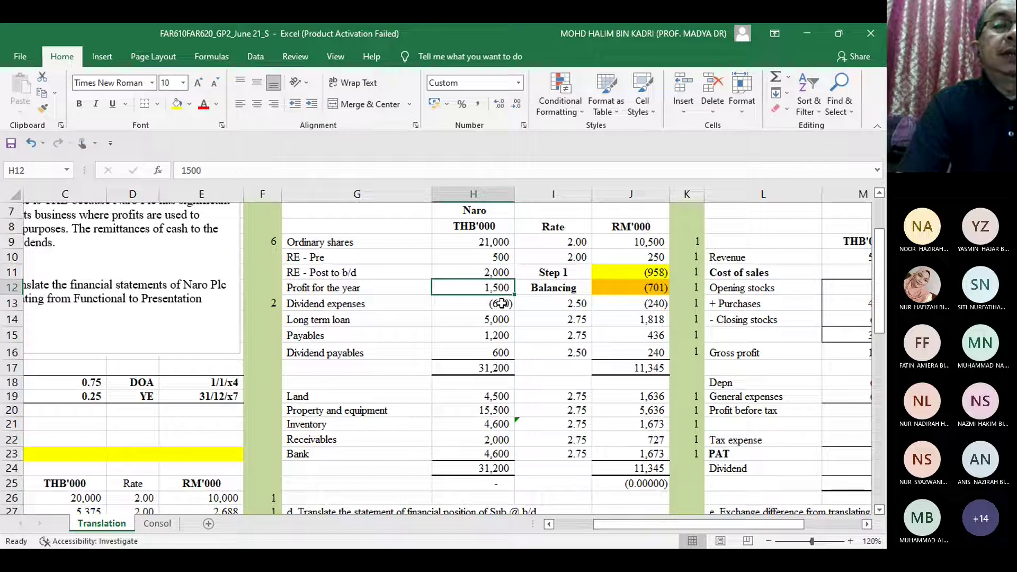
click(503, 305)
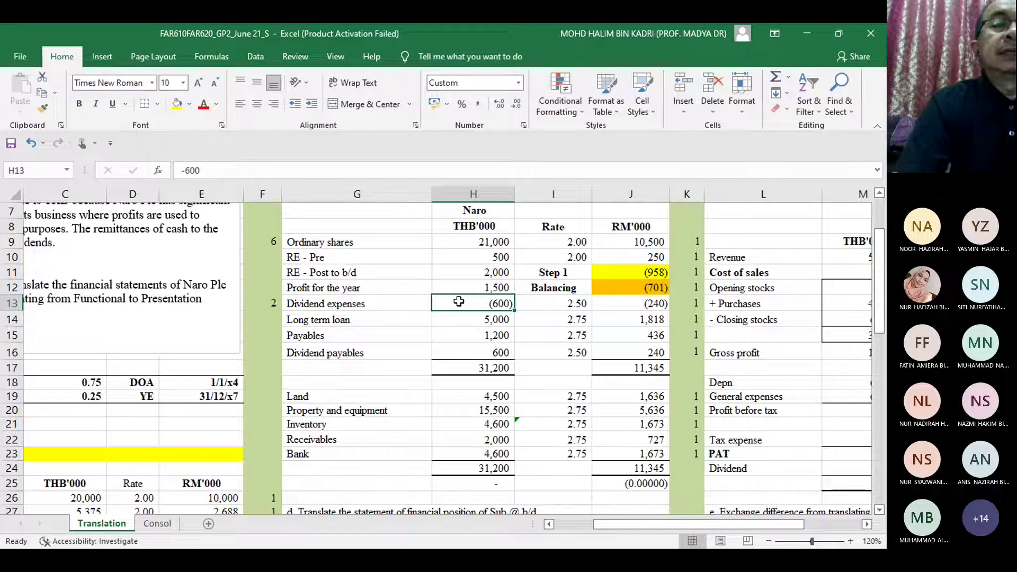
Step: Match the THB amounts and exchange rates of dividend expenses with those of dividend payables in the STEP 2 closing SOFP
click(580, 305)
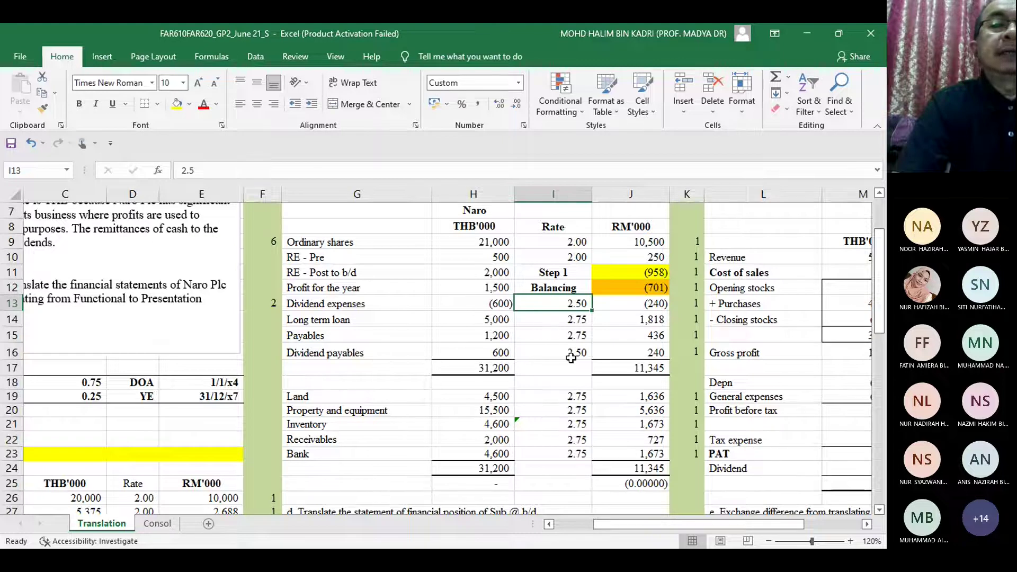
click(503, 304)
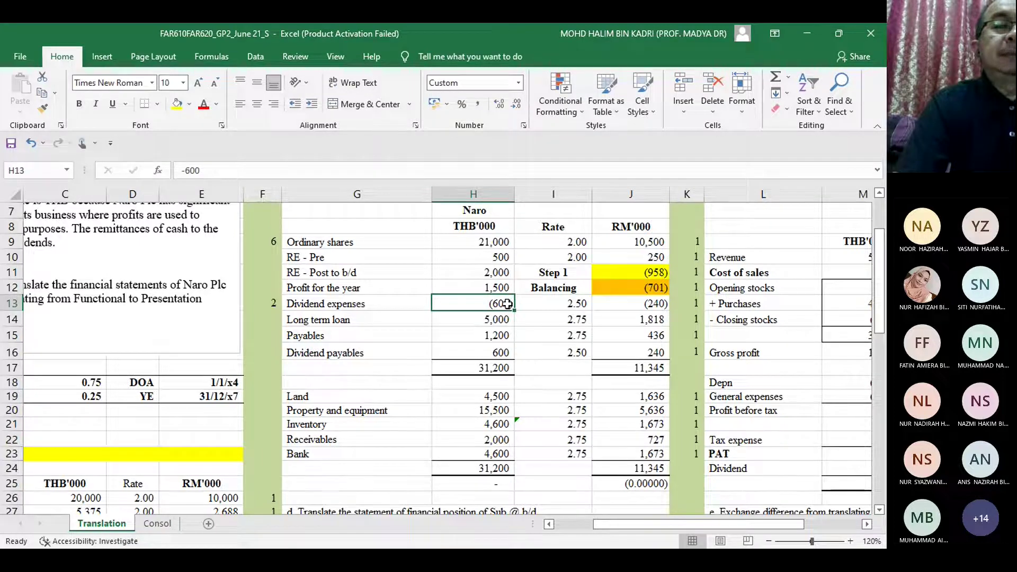
click(507, 354)
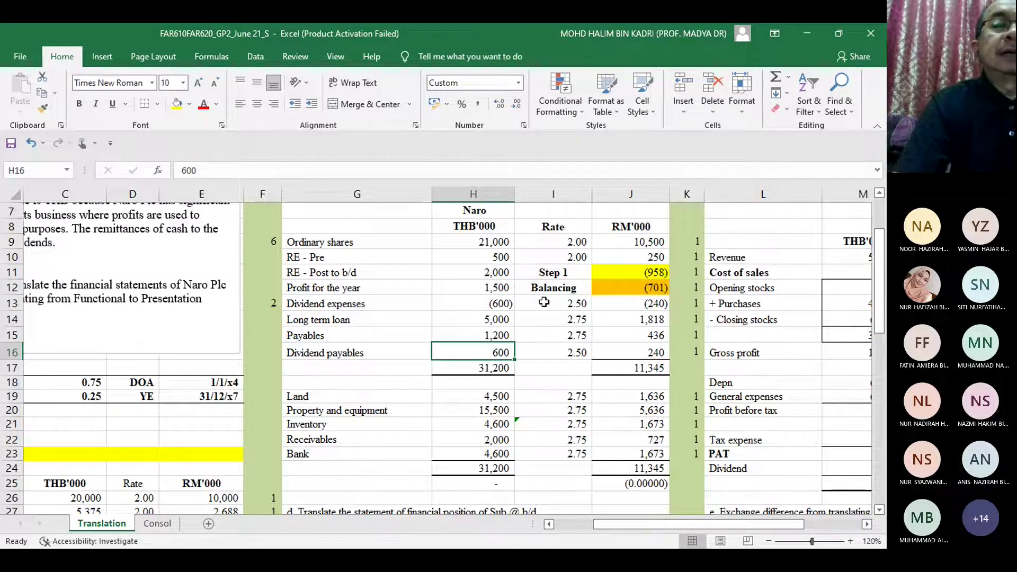
click(510, 302)
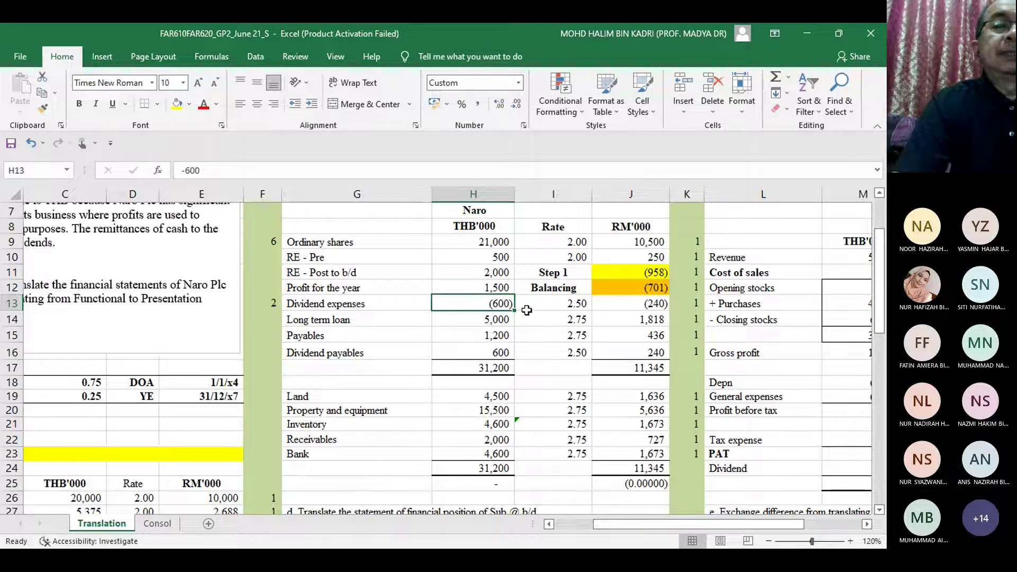
click(577, 303)
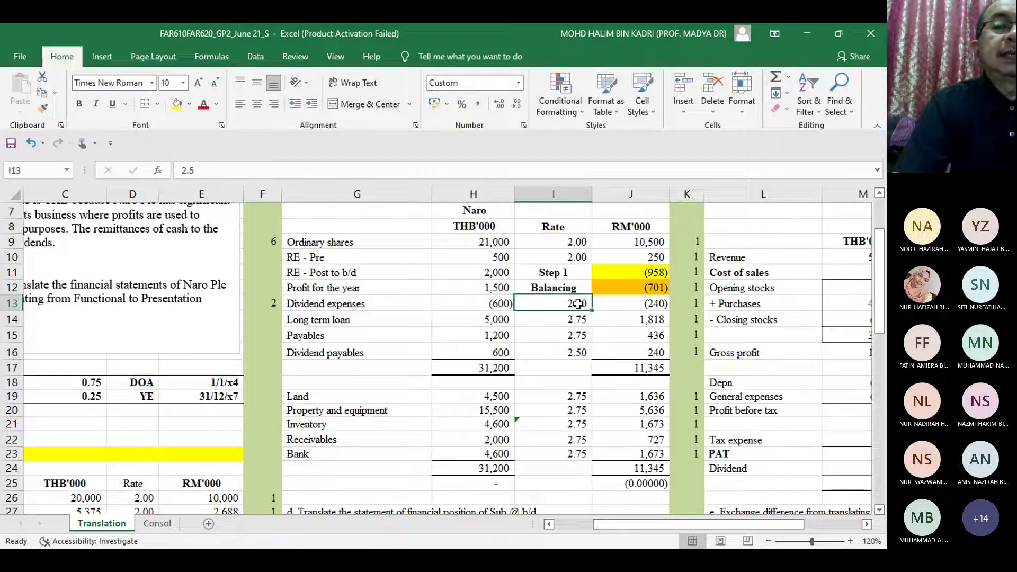
click(500, 352)
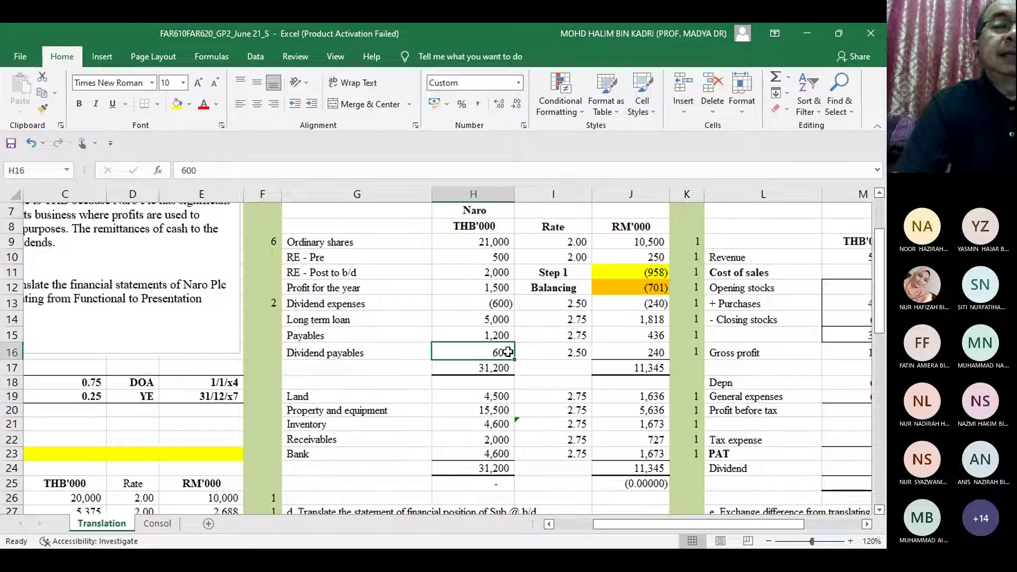
click(576, 352)
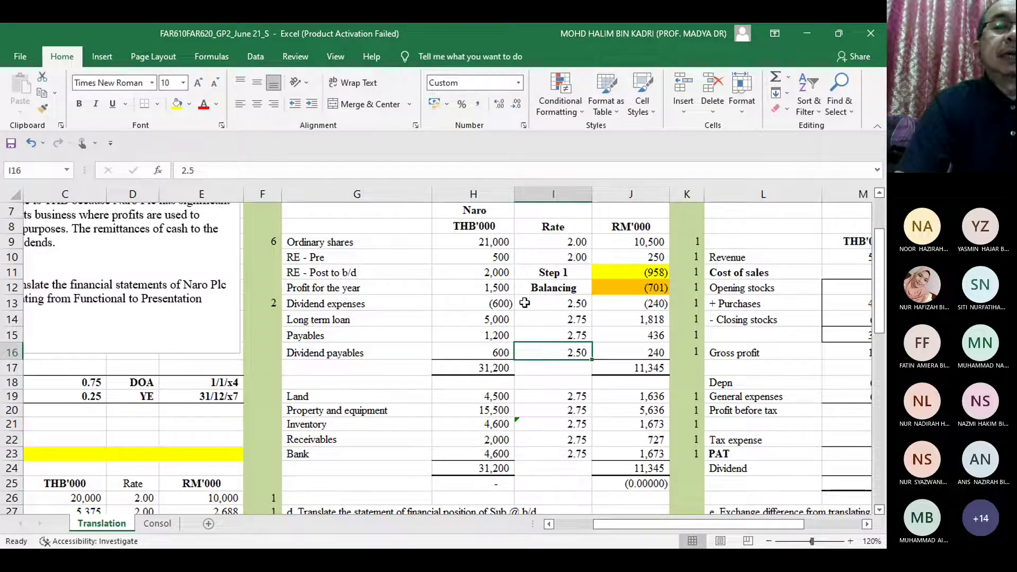
click(495, 304)
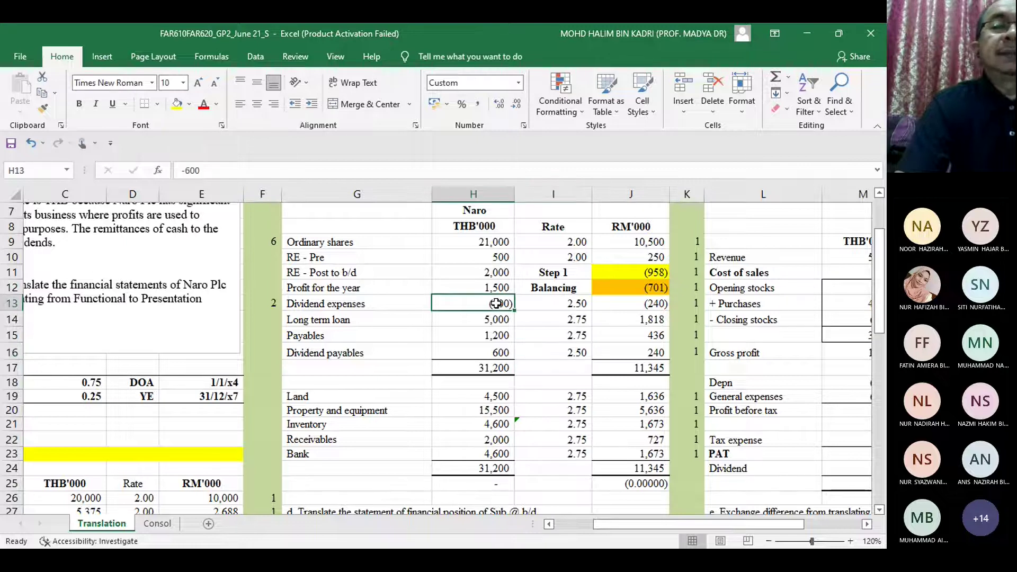
click(501, 352)
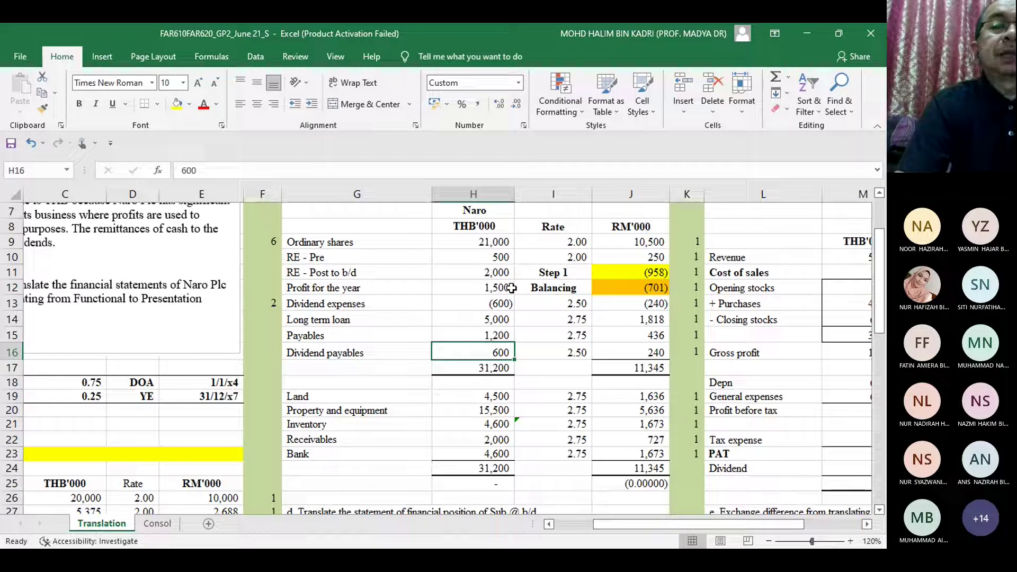
Step: Check the RM balancing figure for profit for the year, and examine the RM profit before tax and dividend in the STEP 3 SOPL
click(634, 289)
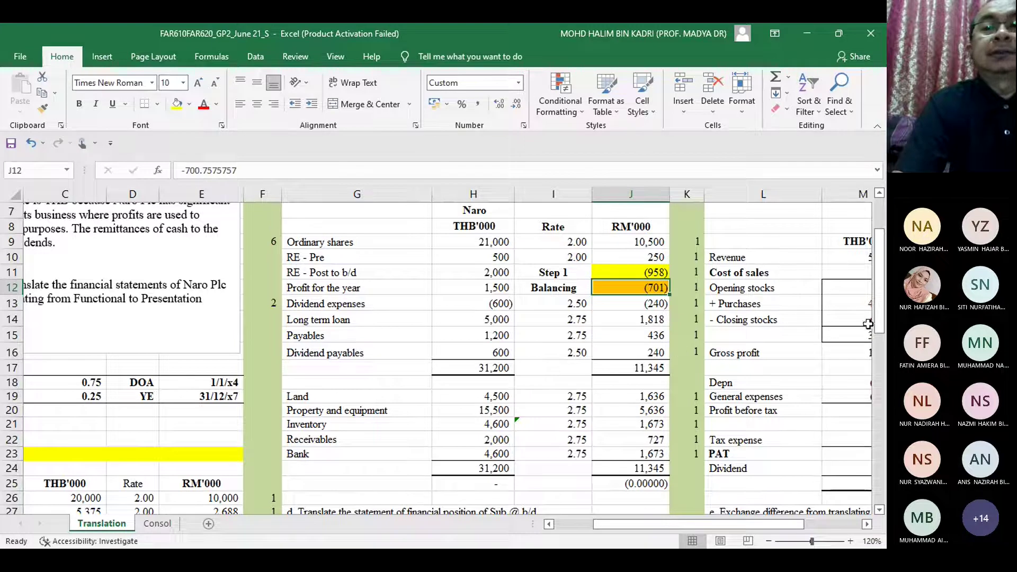
drag(880, 325, 886, 302)
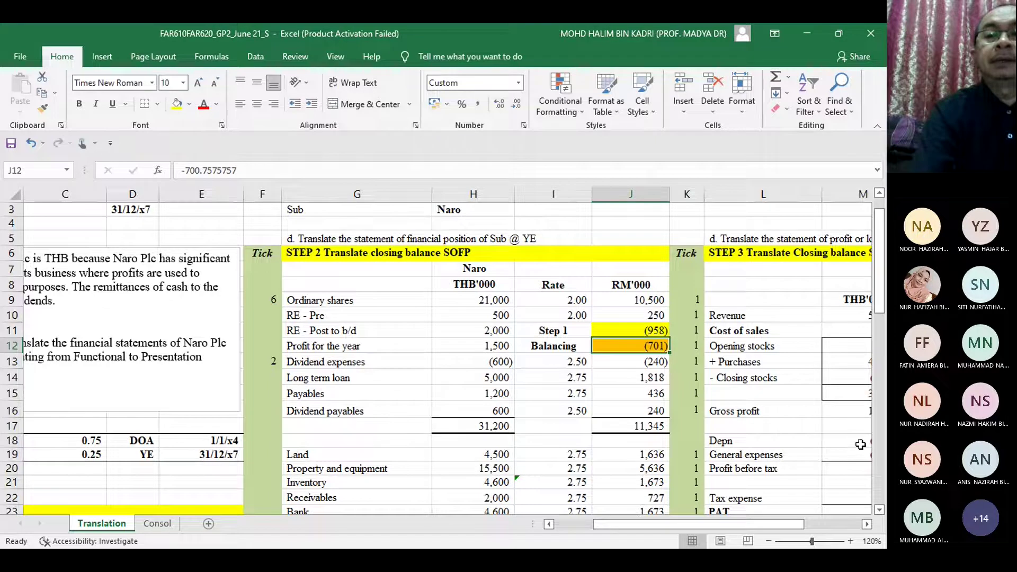
click(867, 524)
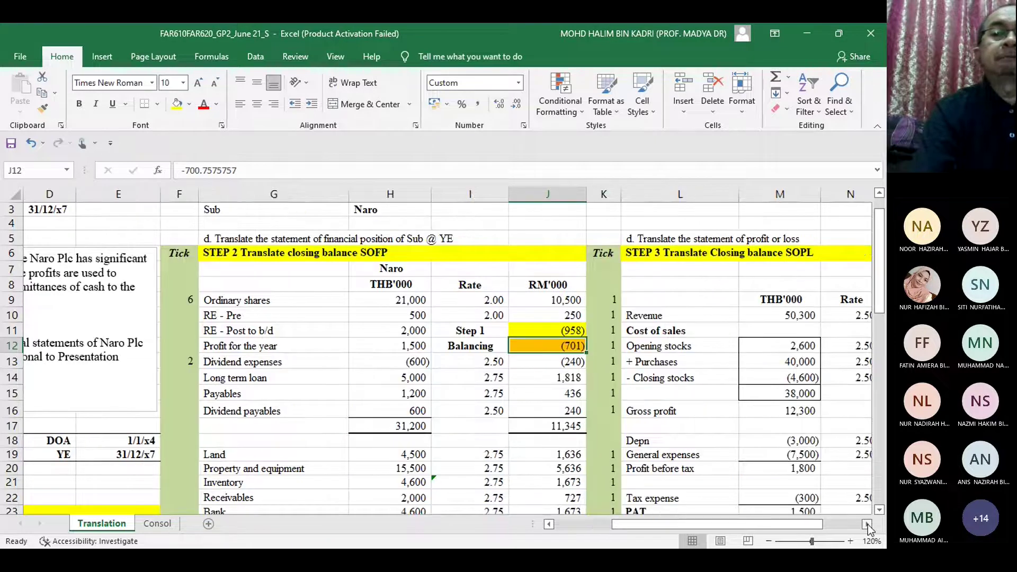
click(868, 524)
click(868, 524)
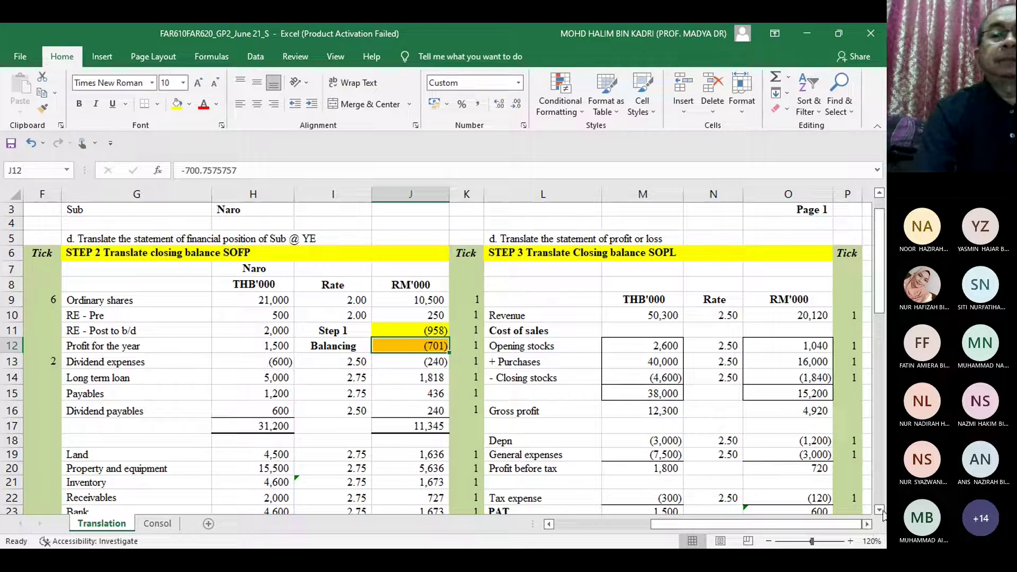
click(879, 511)
click(879, 510)
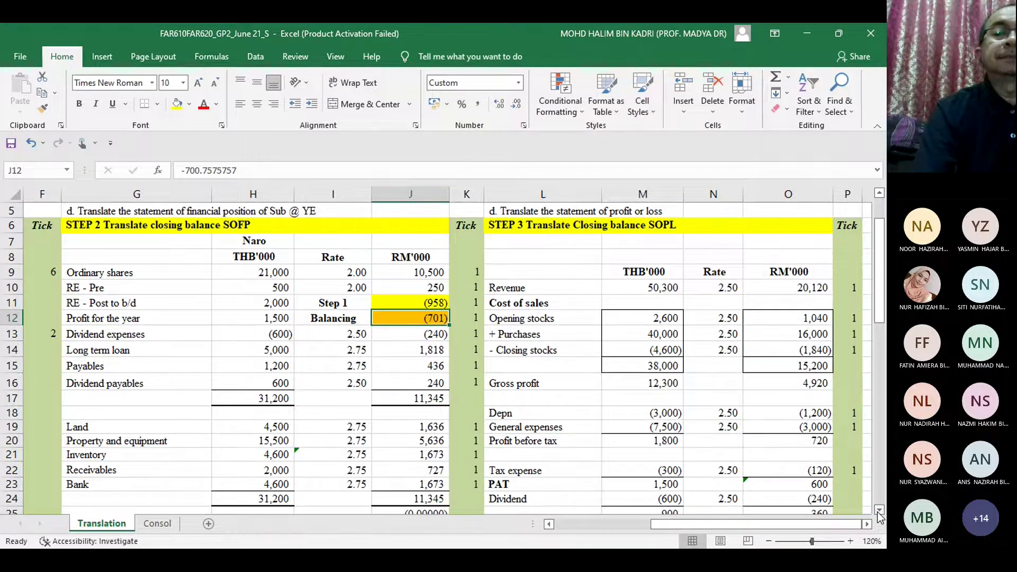
click(880, 511)
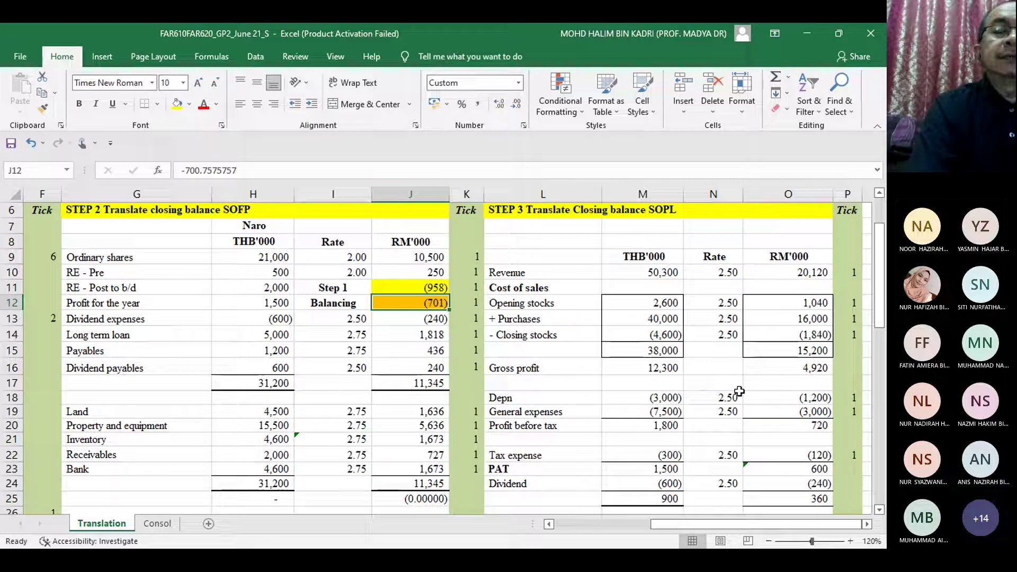
click(823, 426)
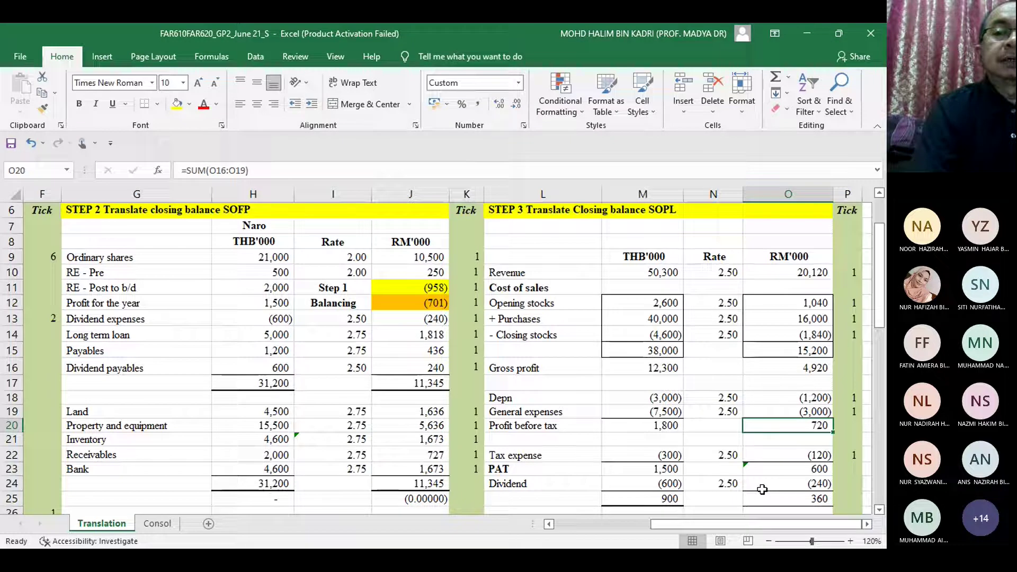
click(824, 486)
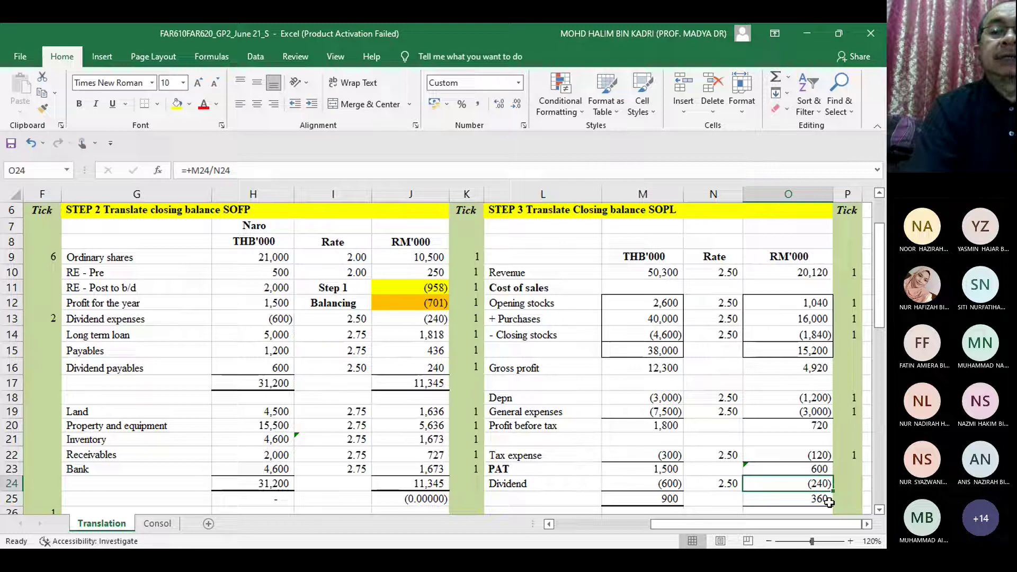
Step: Highlight the RM profit after dividend in the STEP 3 closing SOPL with a yellow fill
click(827, 499)
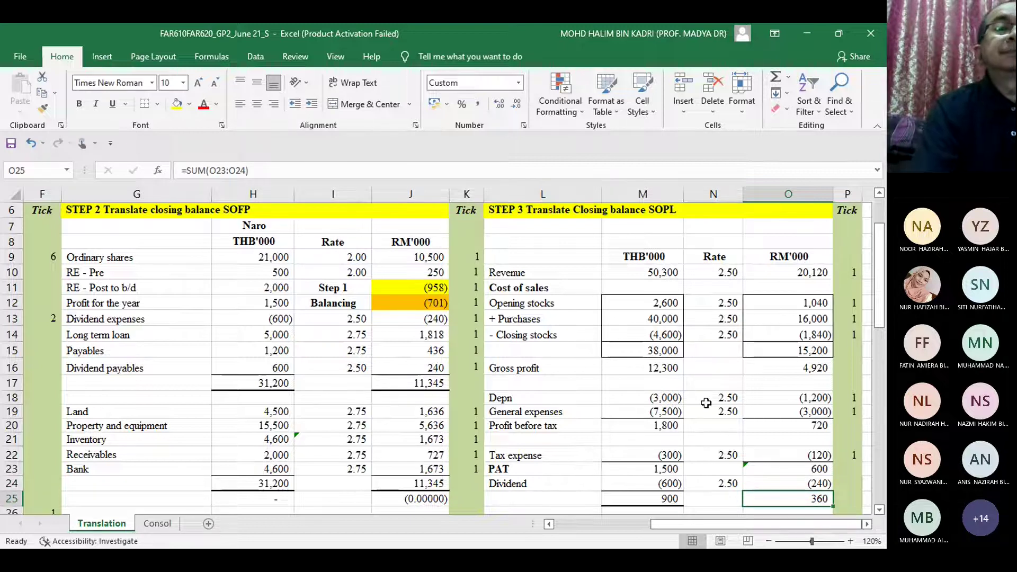
click(177, 104)
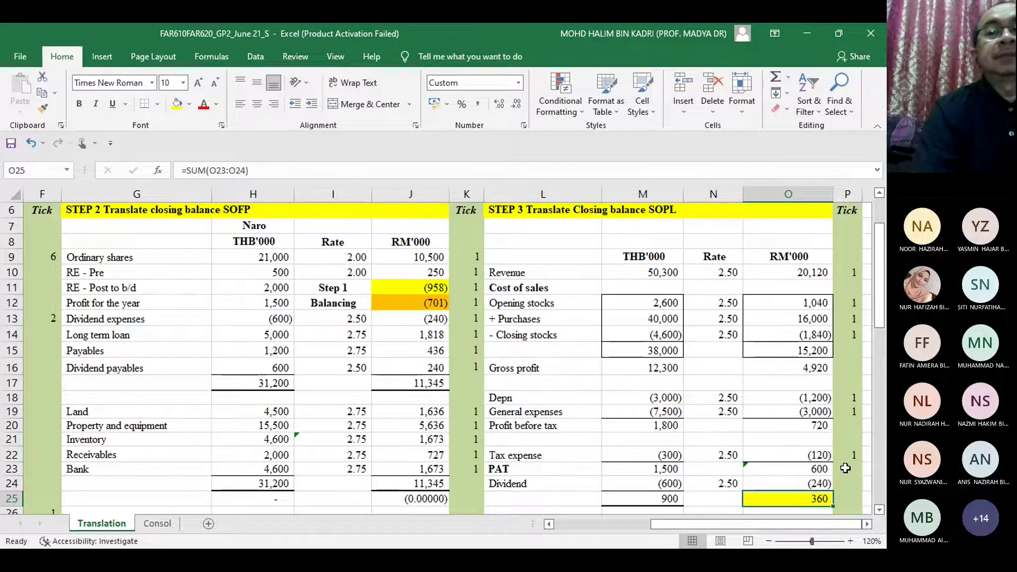
Step: Examine the PAT line of STEP 4 Determine the exchange difference, checking where its SOPL figure comes from
click(880, 512)
click(881, 512)
click(881, 512)
click(881, 511)
click(880, 511)
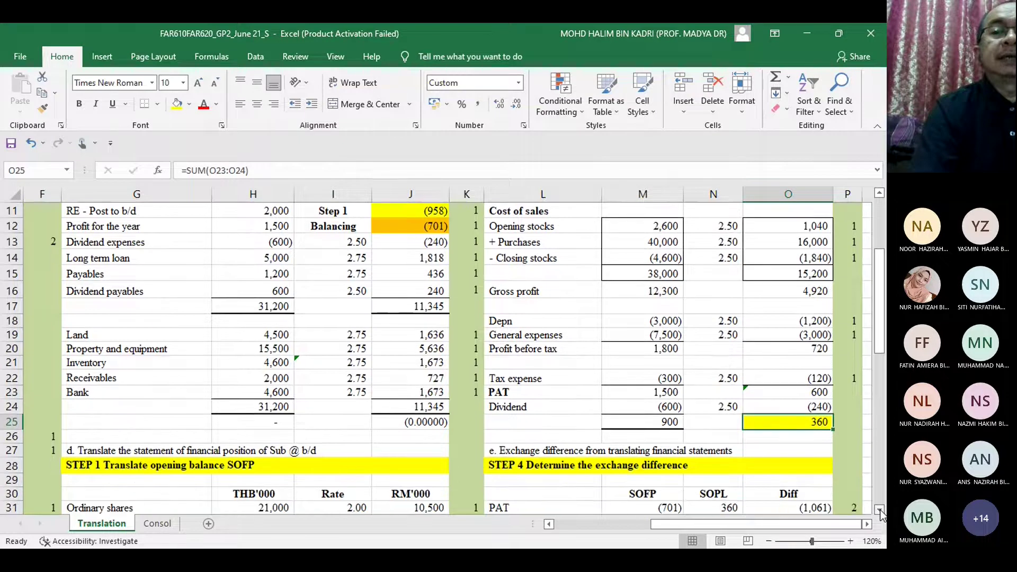
click(881, 512)
click(881, 512)
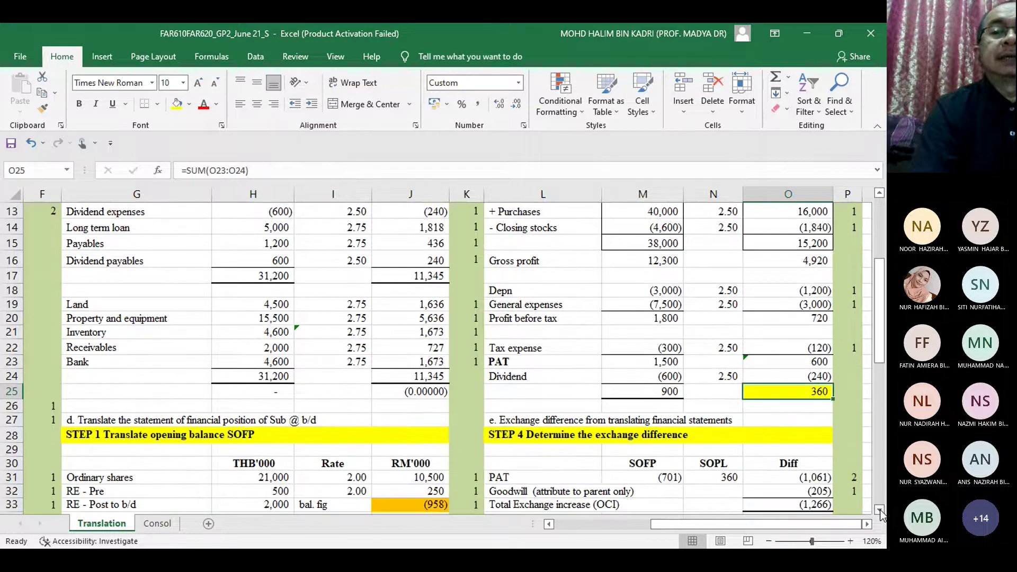
click(881, 512)
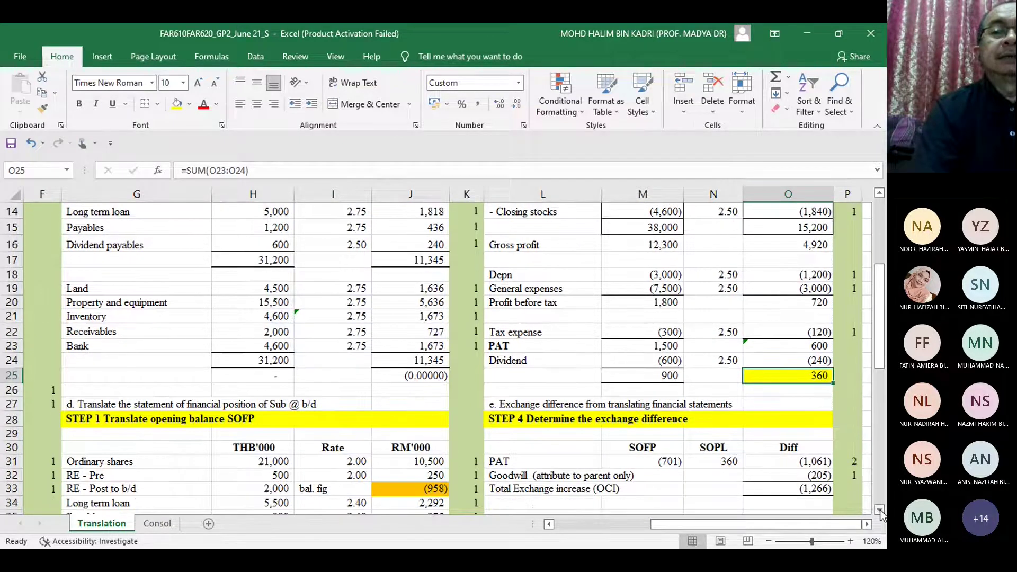
click(880, 512)
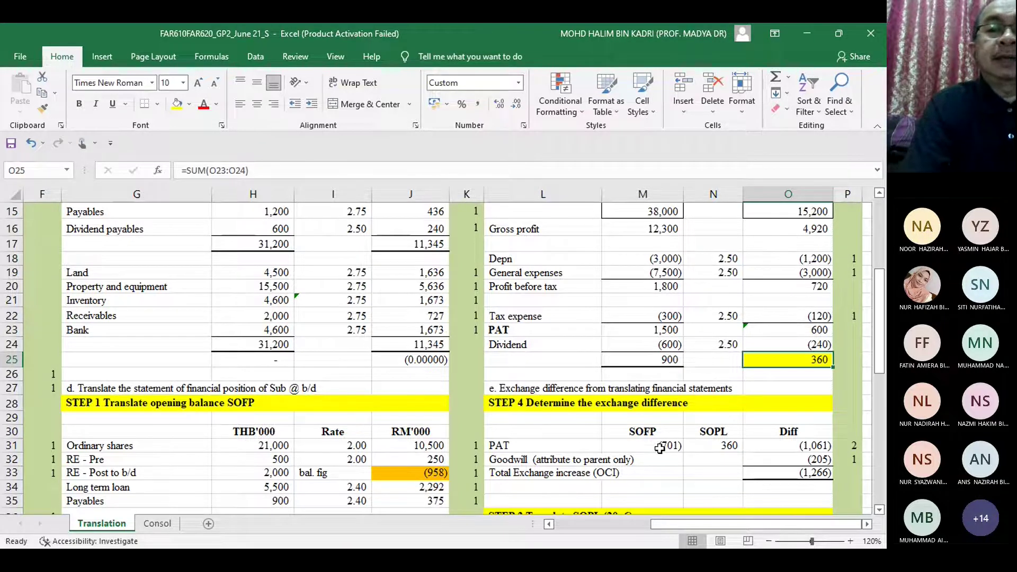
click(724, 446)
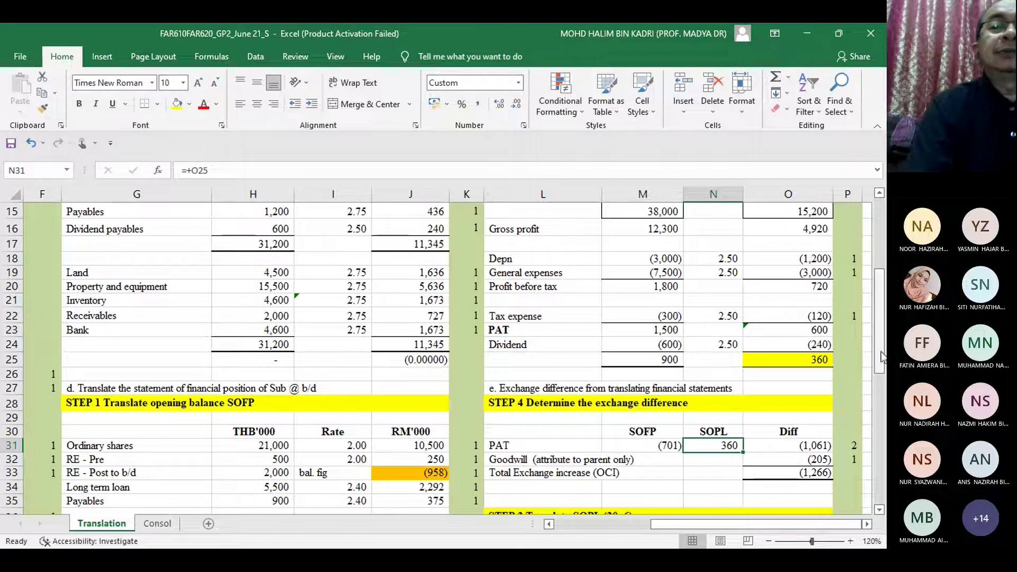
Step: Review the STEP 2 closing SOFP again and check the RM total of equity and liabilities
drag(879, 350, 879, 318)
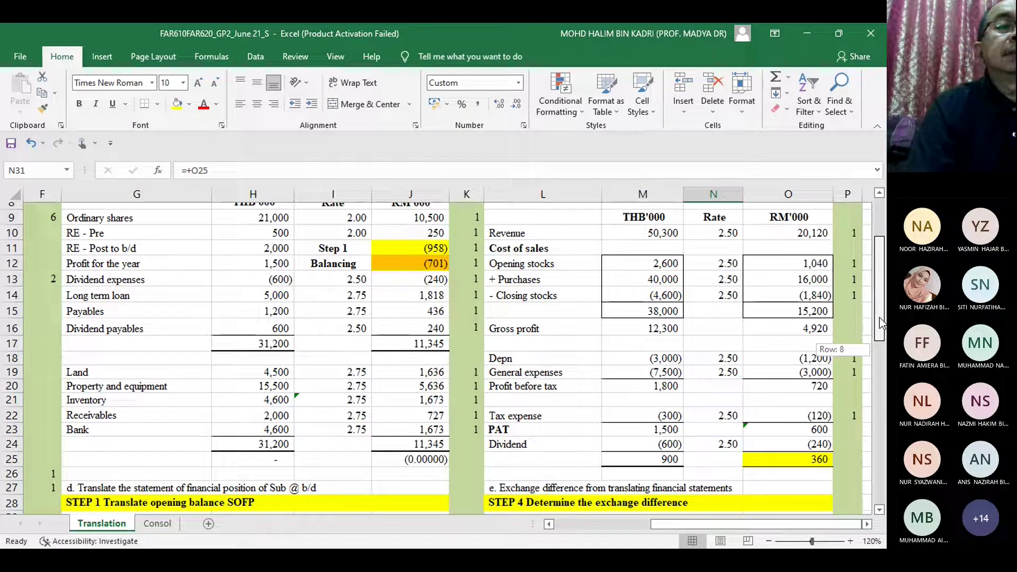
drag(879, 317, 879, 312)
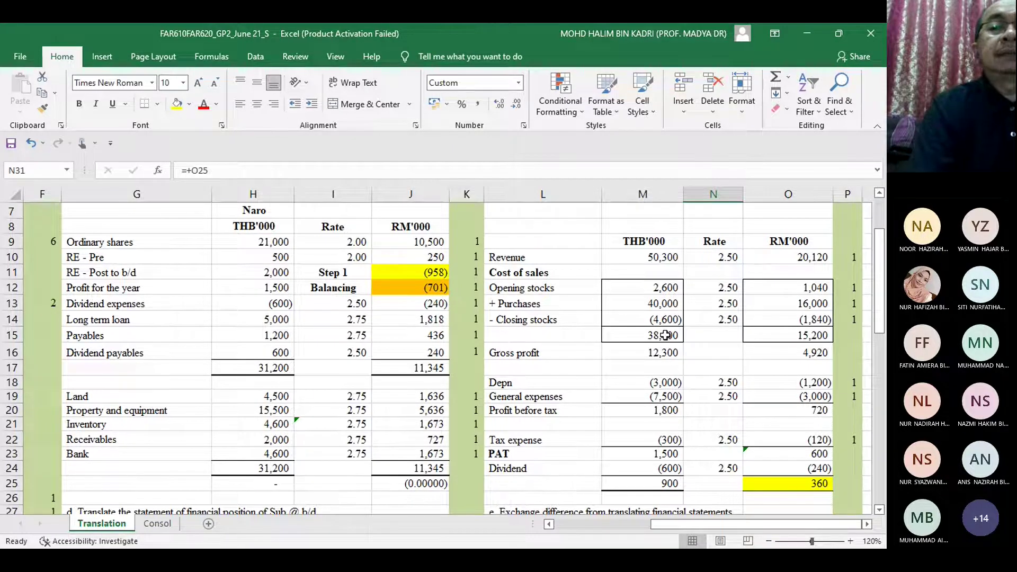
mouse_move(886, 305)
mouse_down()
mouse_move(886, 375)
mouse_move(884, 292)
mouse_up()
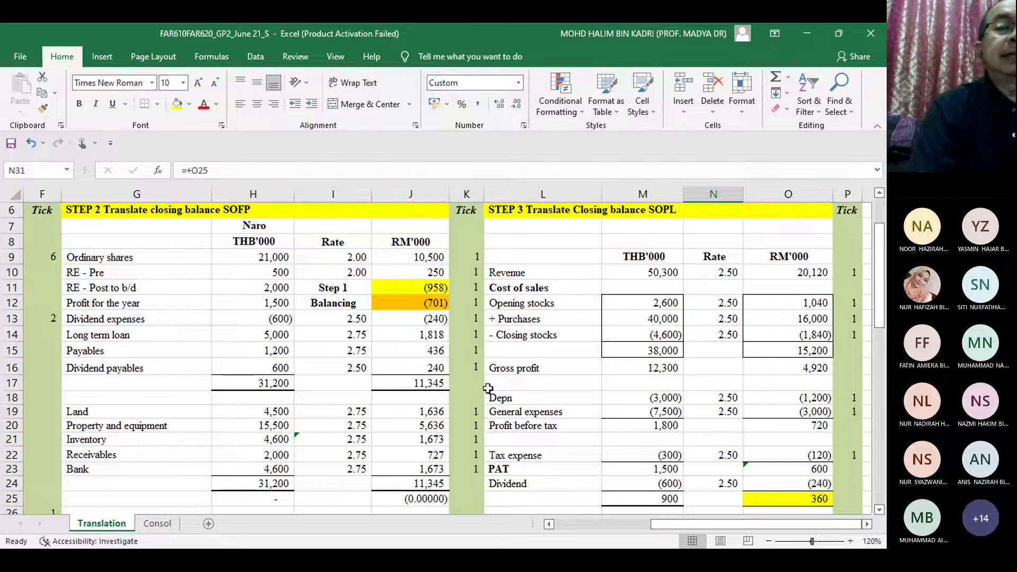
click(441, 384)
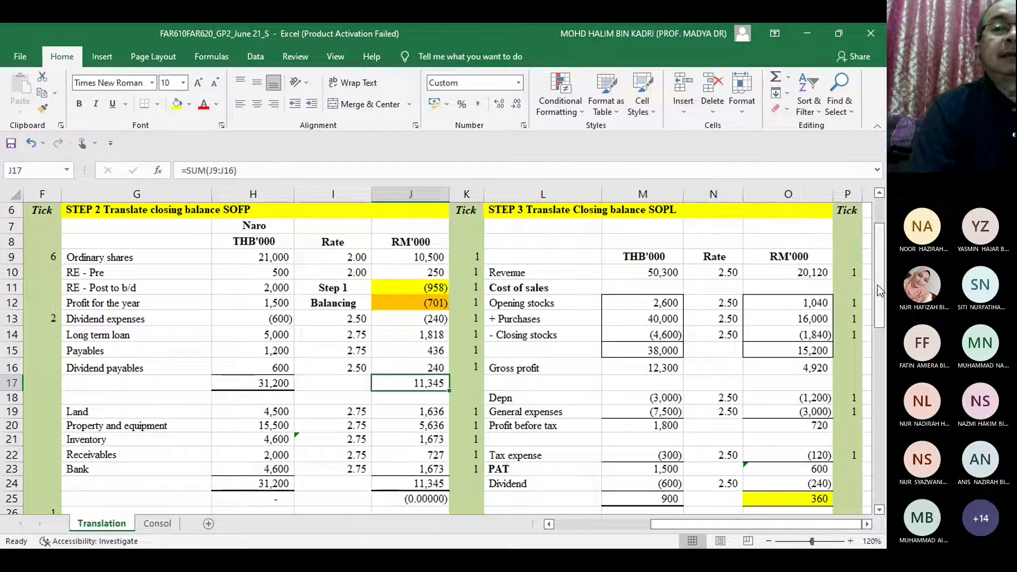
Step: Examine the STEP 4 exchange difference workings and check how the Total Exchange increase (OCI) is summed
drag(878, 285, 884, 325)
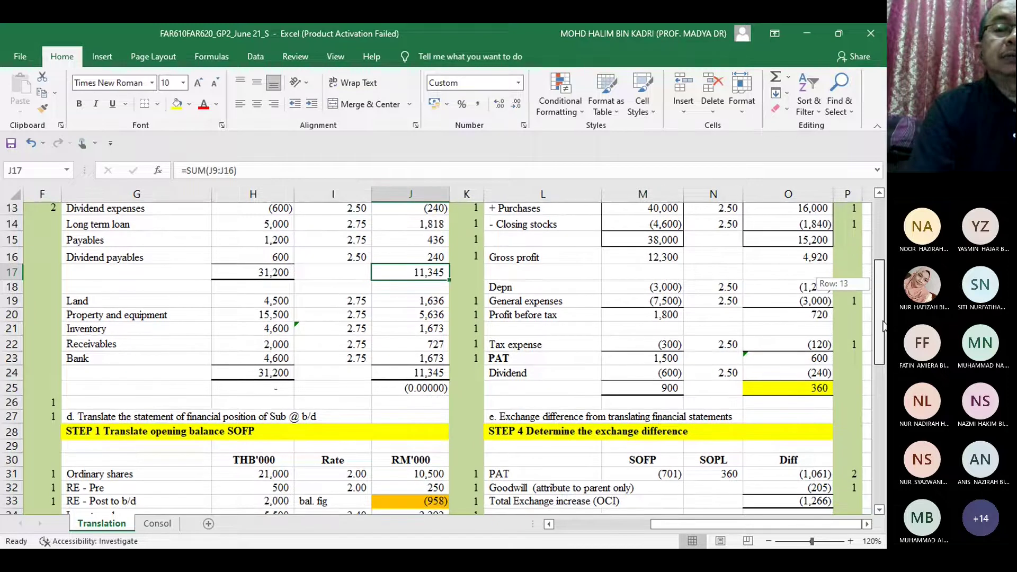
drag(884, 325, 884, 327)
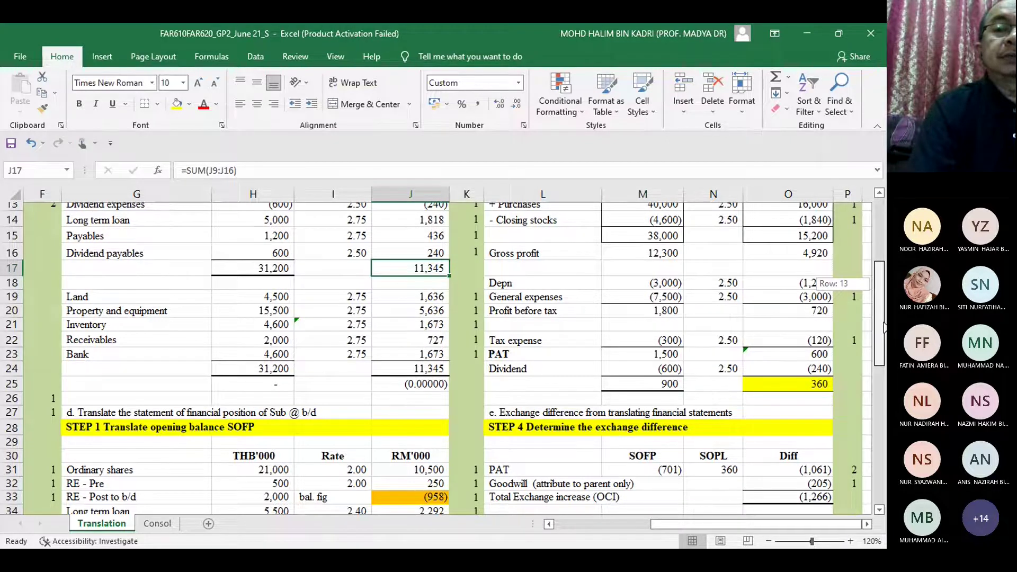
drag(884, 327, 885, 342)
scroll(884, 342, down, 1)
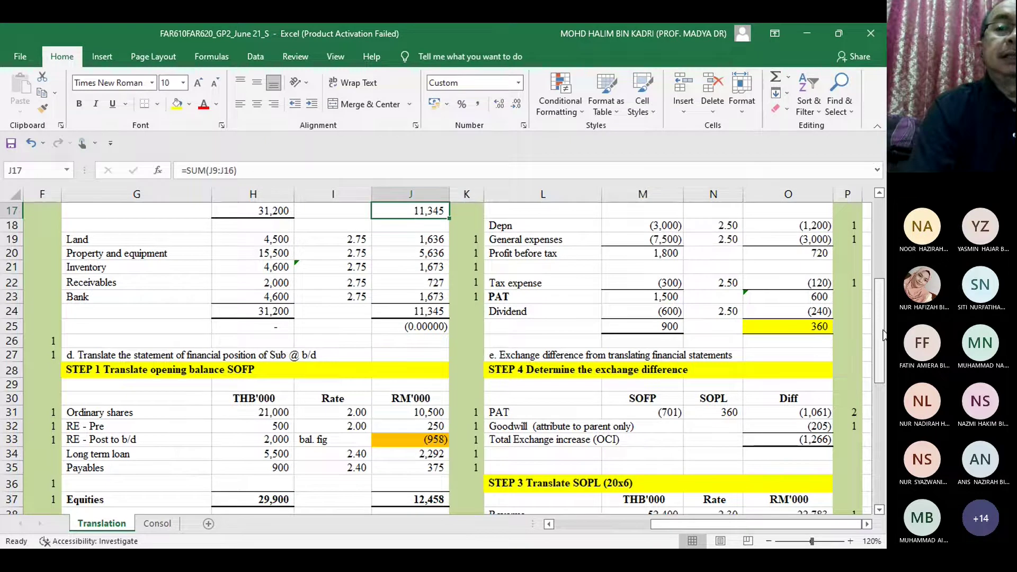
drag(883, 336, 885, 349)
scroll(886, 350, down, 1)
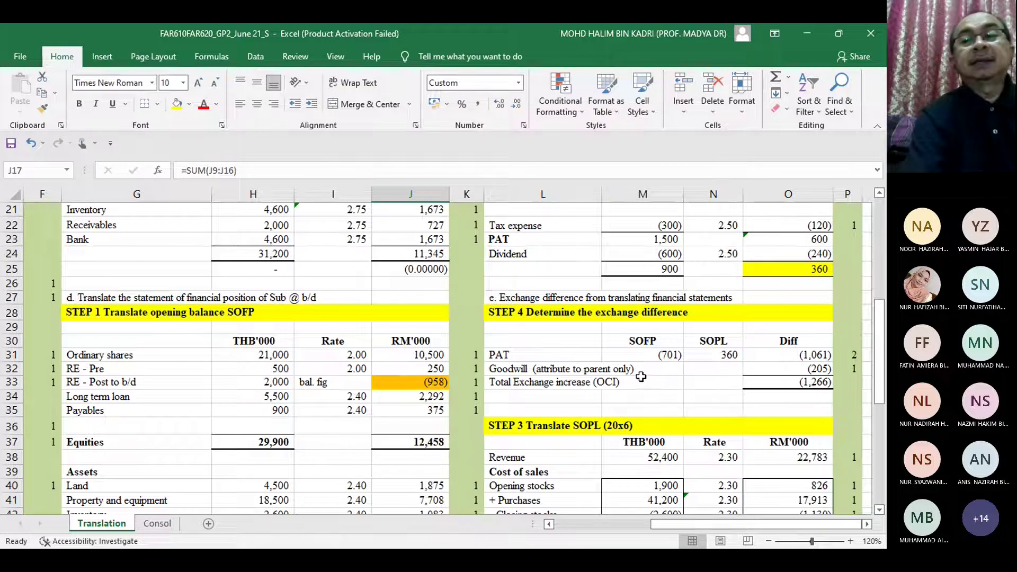
click(816, 383)
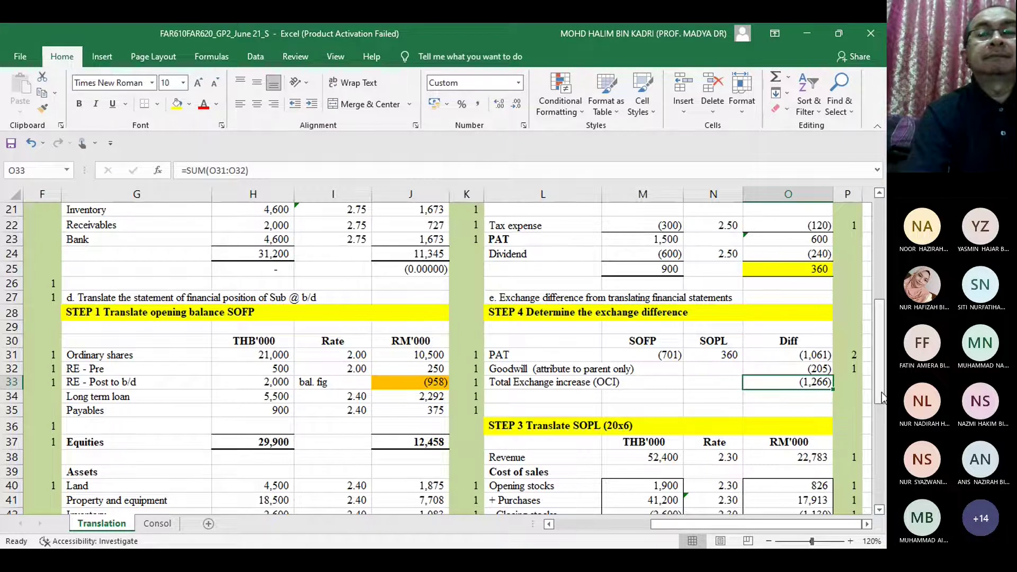
Step: Examine the 20x6 workings, checking the RM profit after dividend in STEP 3 and the Total Exchange increase (OCI) in STEP 4
drag(883, 398, 883, 297)
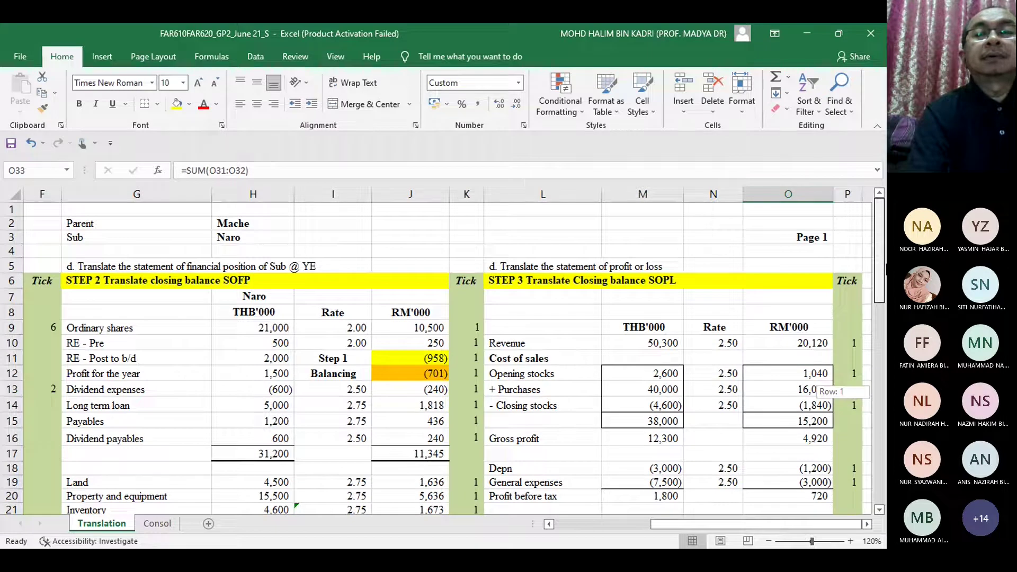
drag(884, 270, 885, 435)
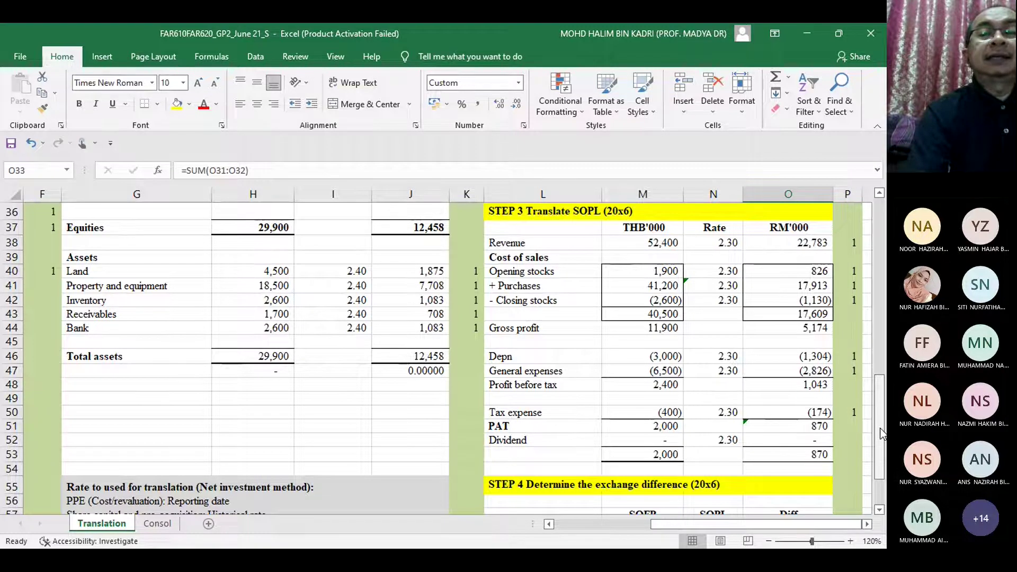
drag(882, 433, 885, 239)
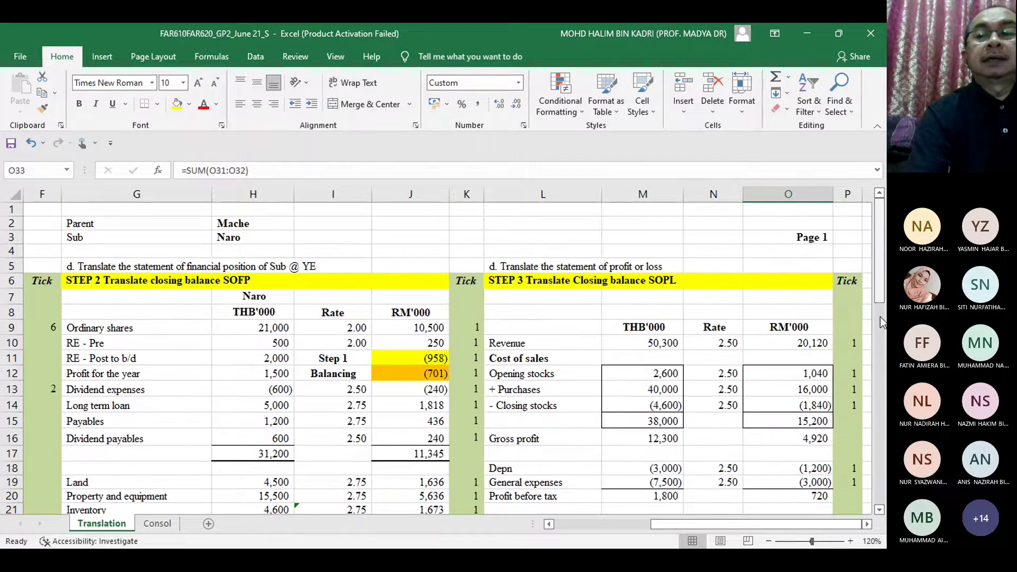
click(868, 524)
click(867, 524)
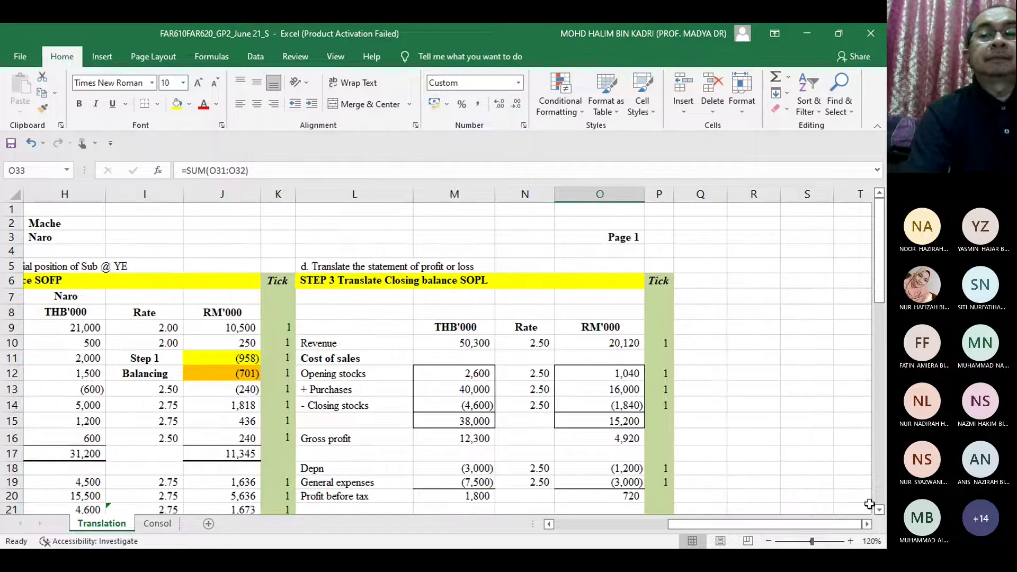
drag(881, 297, 877, 467)
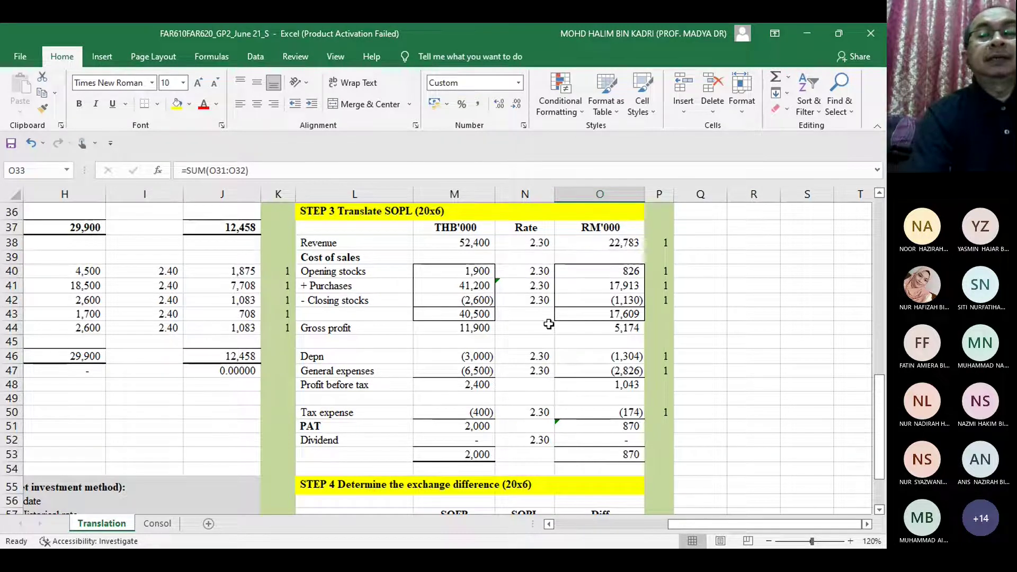
click(623, 456)
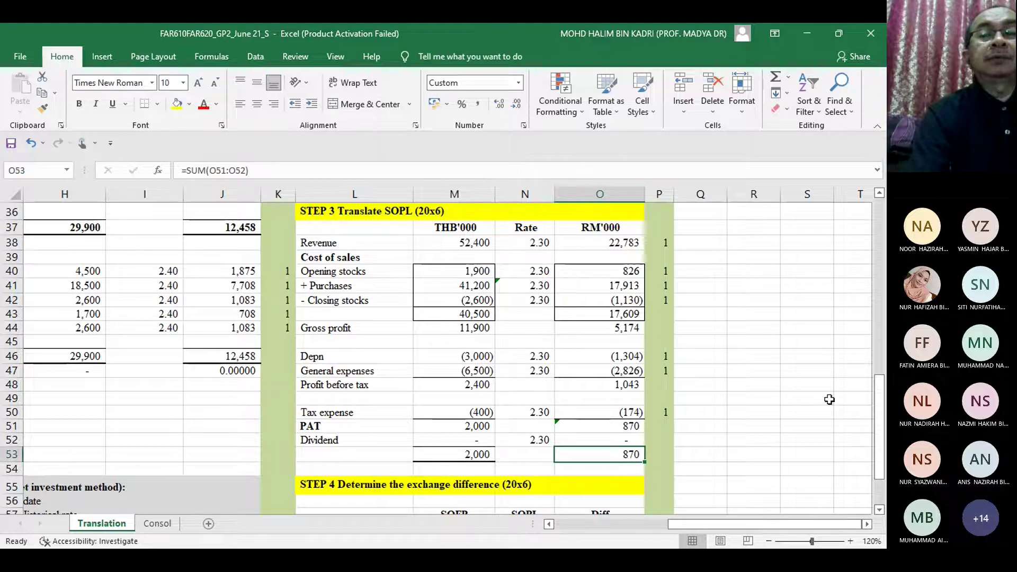
drag(882, 403, 884, 434)
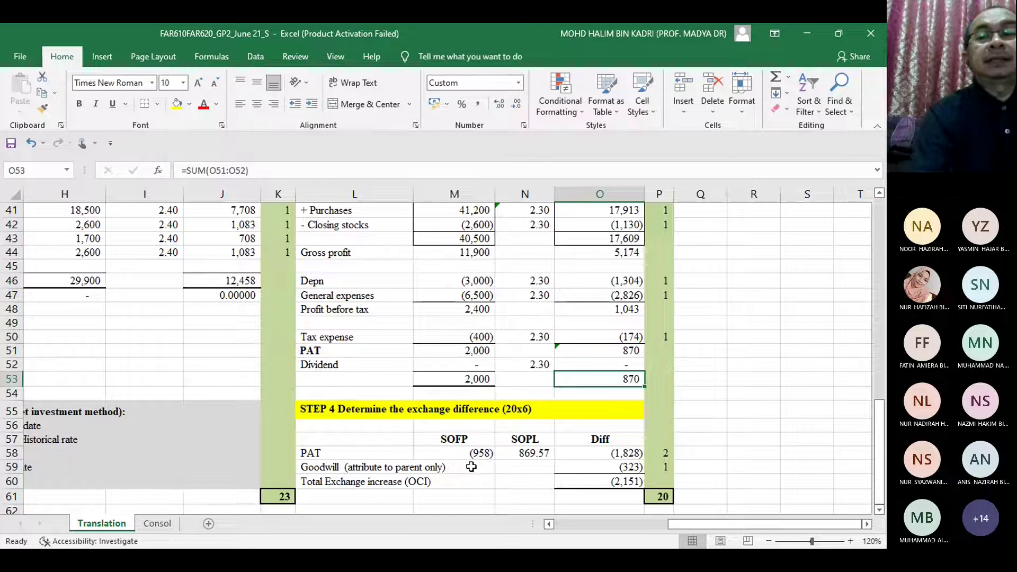
click(624, 482)
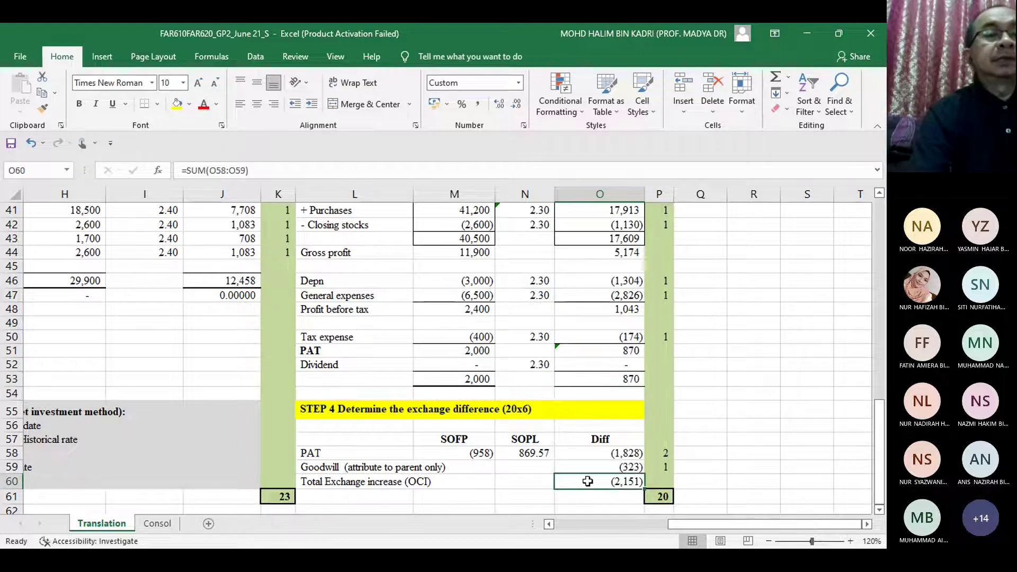
Step: In the Consol sheet, check the sources of the goodwill exchange difference and NCI @ DOA in the ANALYSIS OF FS B/D
click(166, 527)
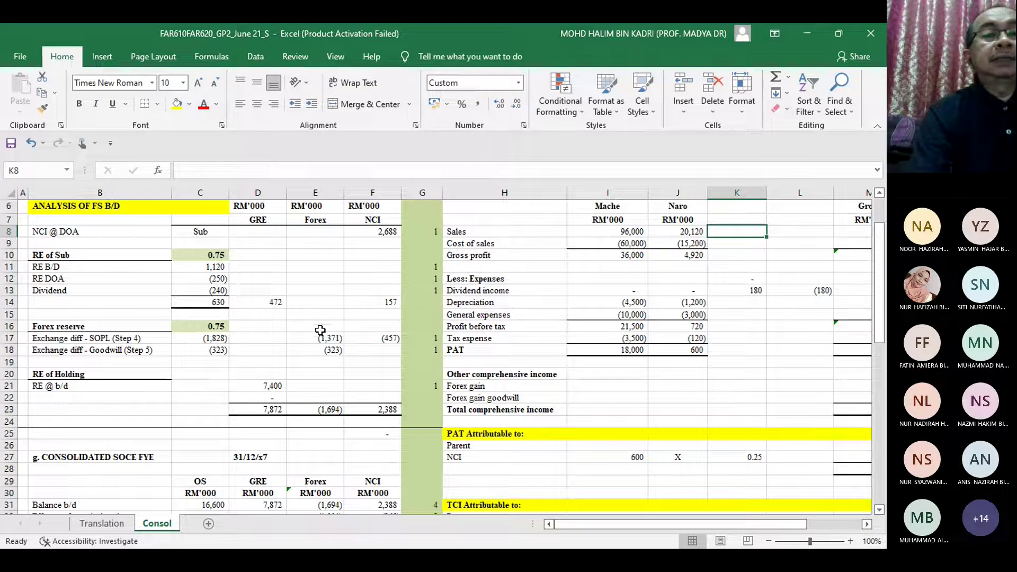
click(214, 351)
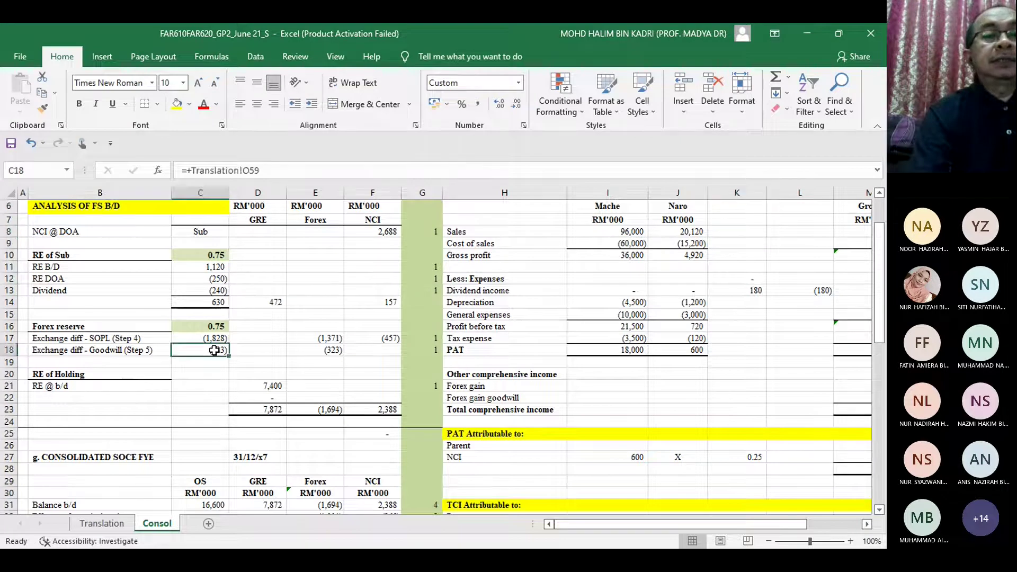
key(Left)
key(Left)
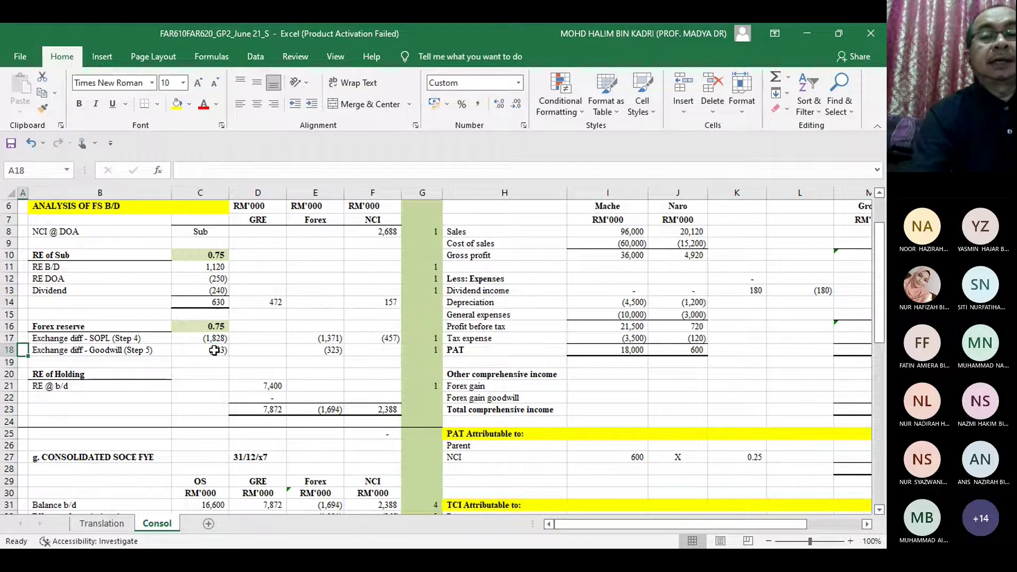
key(Up)
key(Up)
key(Up)
key(Up)
key(Up)
key(Up)
key(Up)
key(Up)
key(Up)
key(Up)
key(Up)
key(Up)
key(Up)
key(Up)
key(Up)
key(Up)
key(Up)
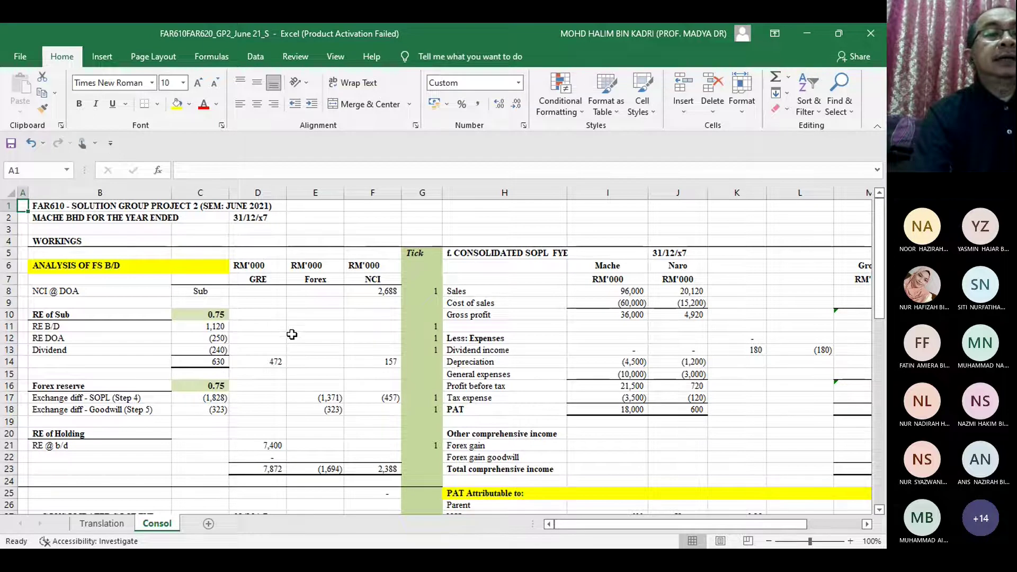
click(394, 291)
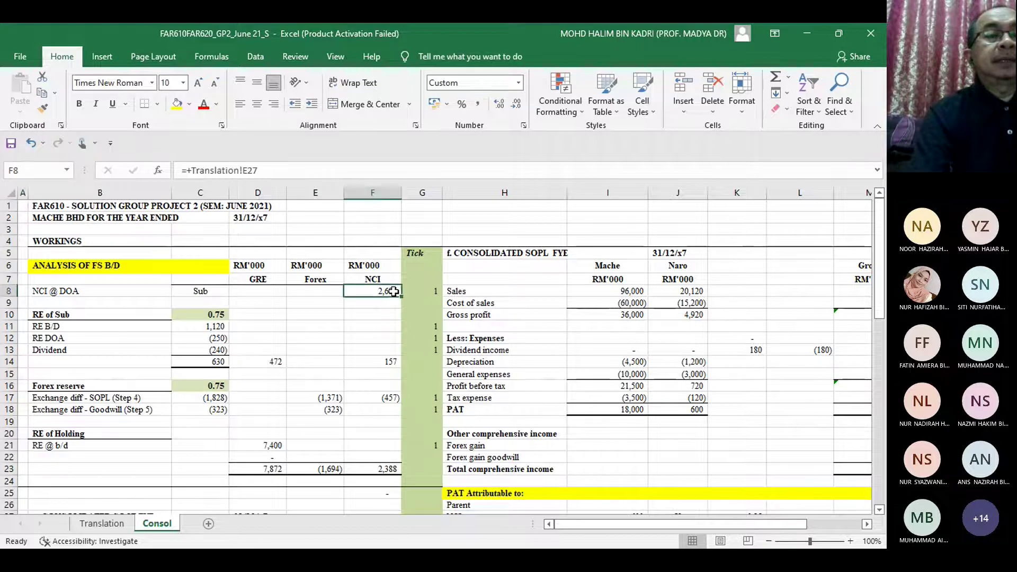
Step: Trace the NCI amount back to the goodwill translation workings in the Translation sheet
click(114, 525)
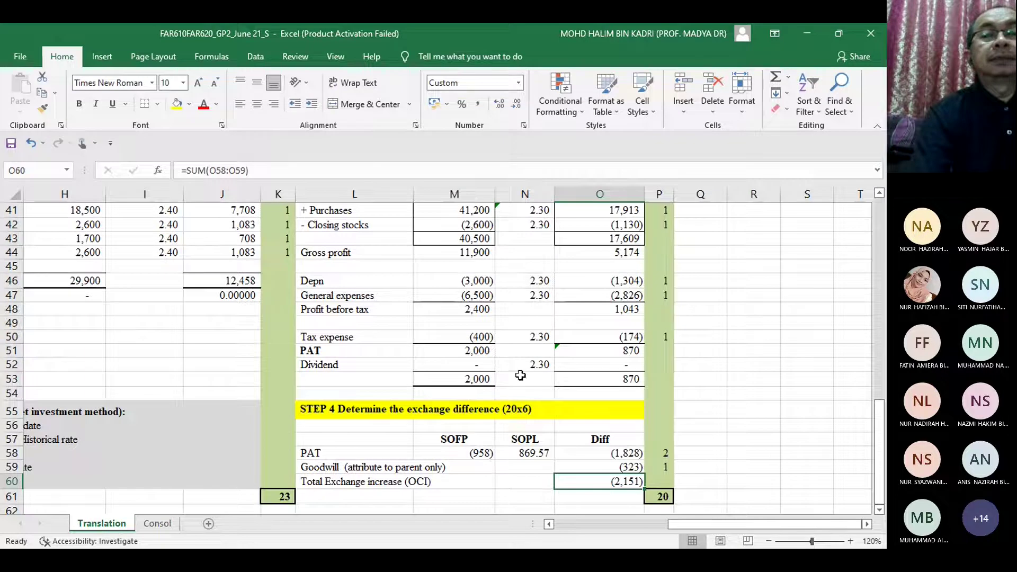
click(391, 366)
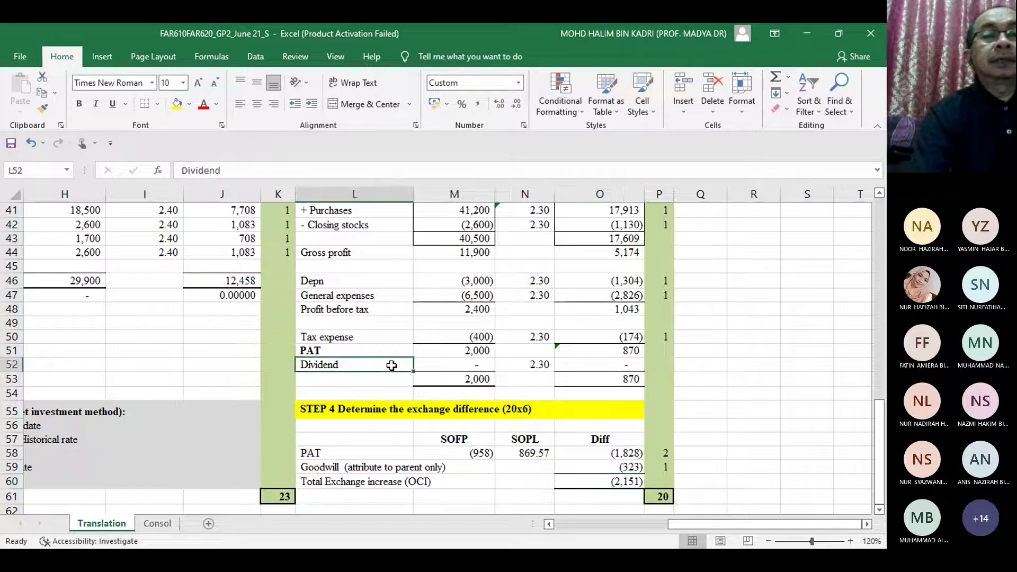
key(Home)
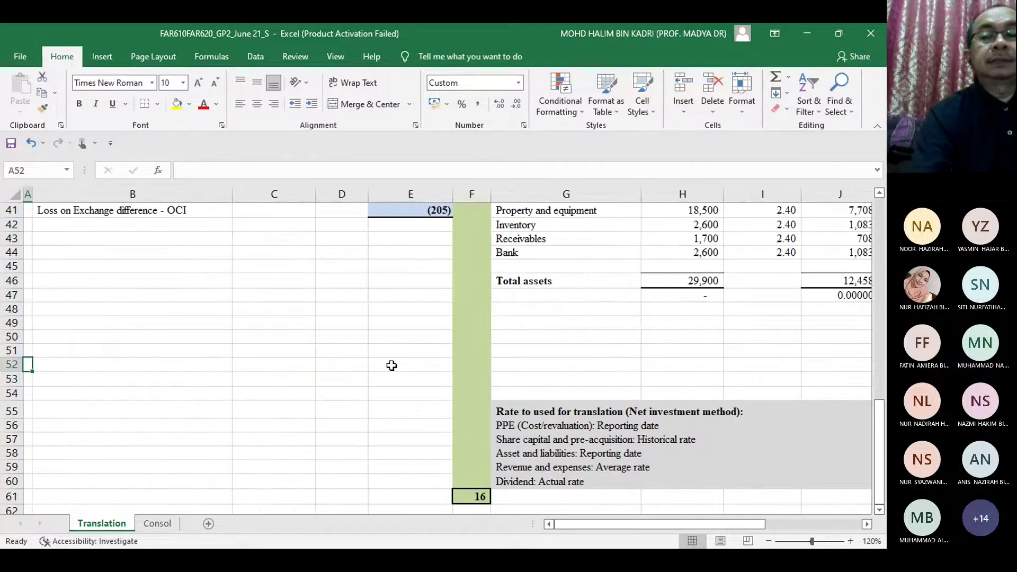
key(Up)
key(Up)
key(Up)
key(Up)
key(Up)
key(Up)
key(Up)
key(Up)
key(Up)
key(Up)
key(Up)
key(Up)
key(Up)
key(Up)
key(Up)
key(Up)
key(Up)
key(Up)
key(Up)
key(Up)
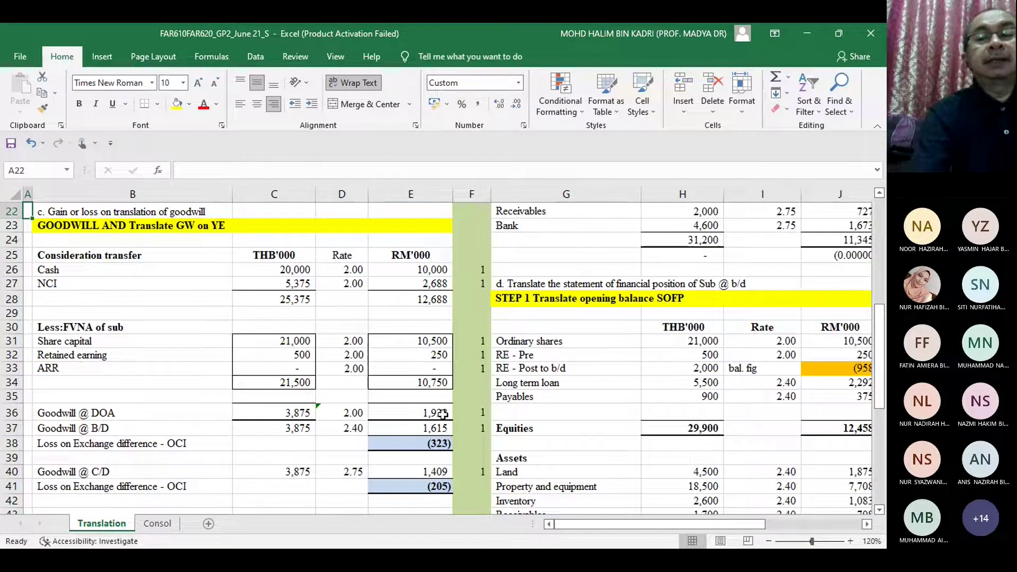
Step: Return to the Consol sheet and check the formula behind RE B/D under RE of Sub
click(164, 526)
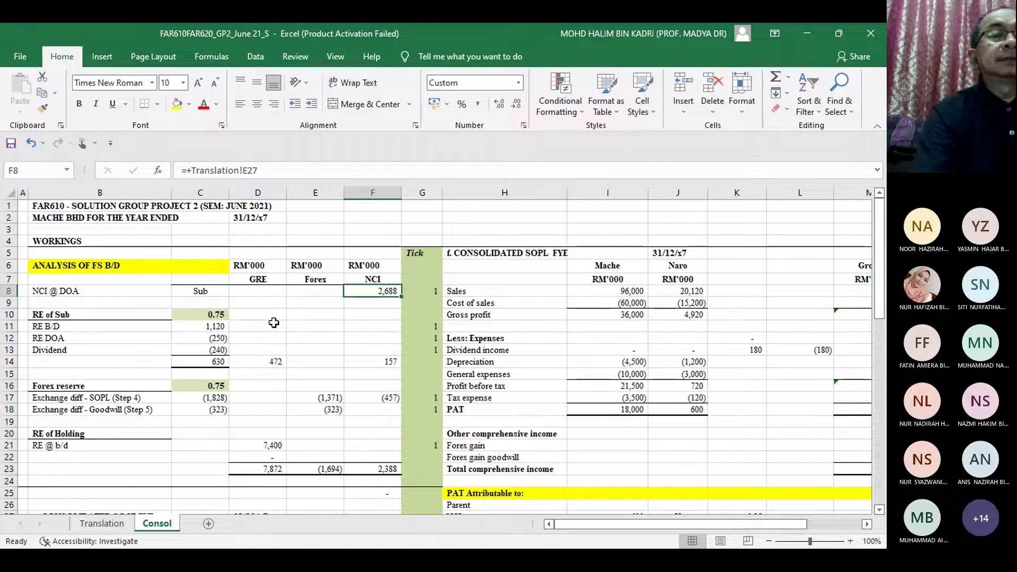
click(220, 328)
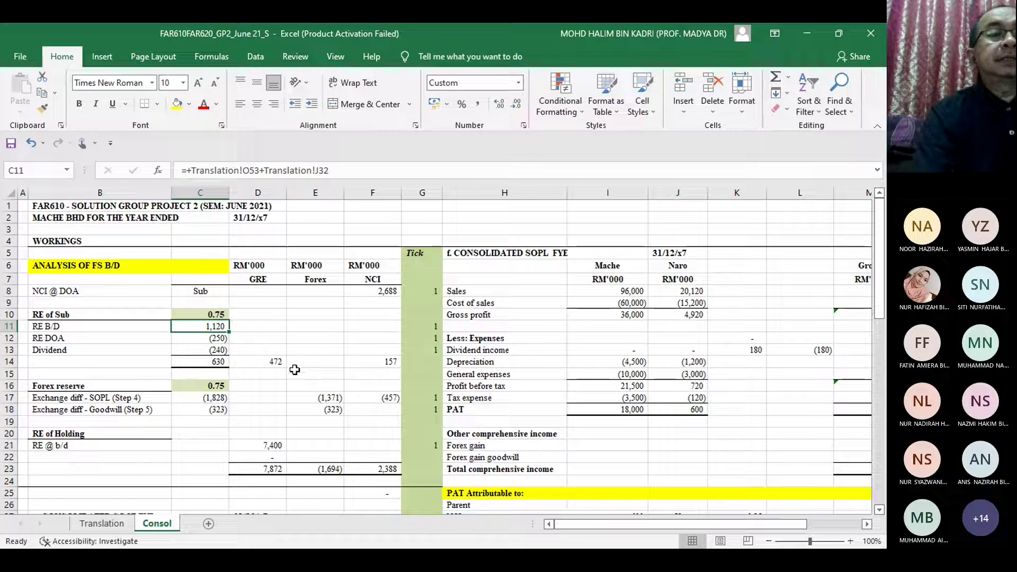
Step: Check the formulas for RE DOA, Dividend and the subtotal under RE of Sub, and its split between GRE and NCI
click(222, 339)
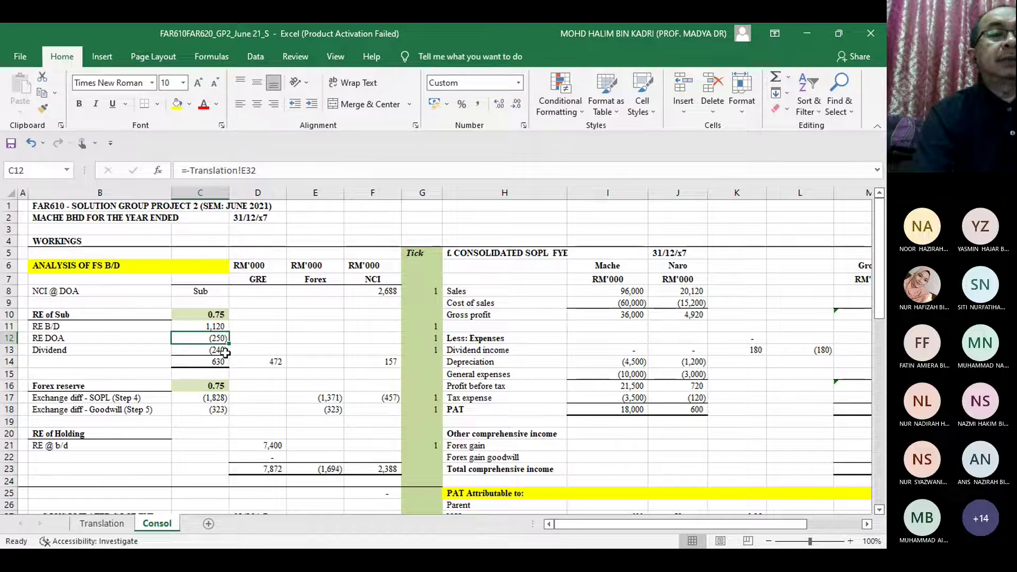
click(222, 351)
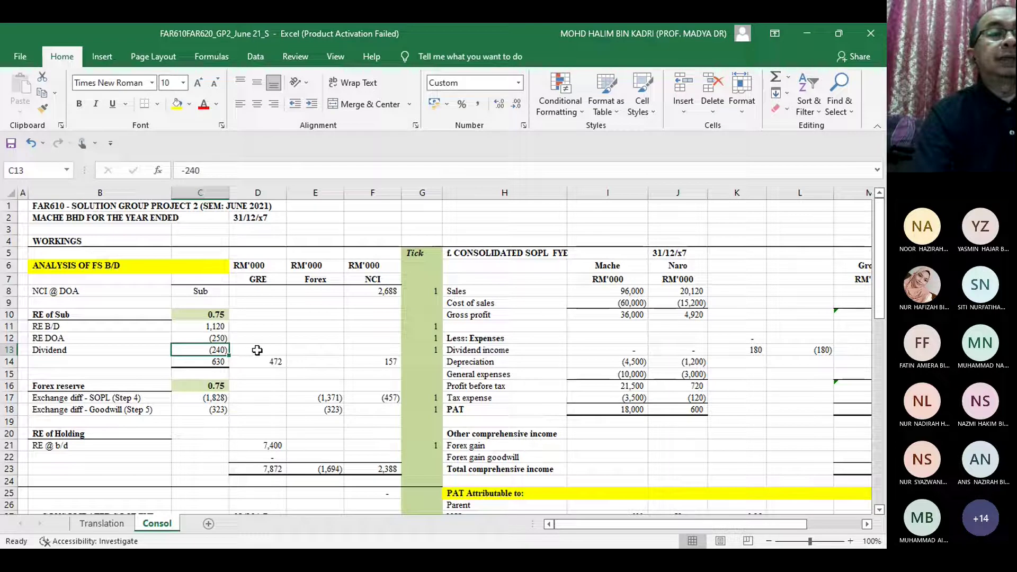
click(222, 361)
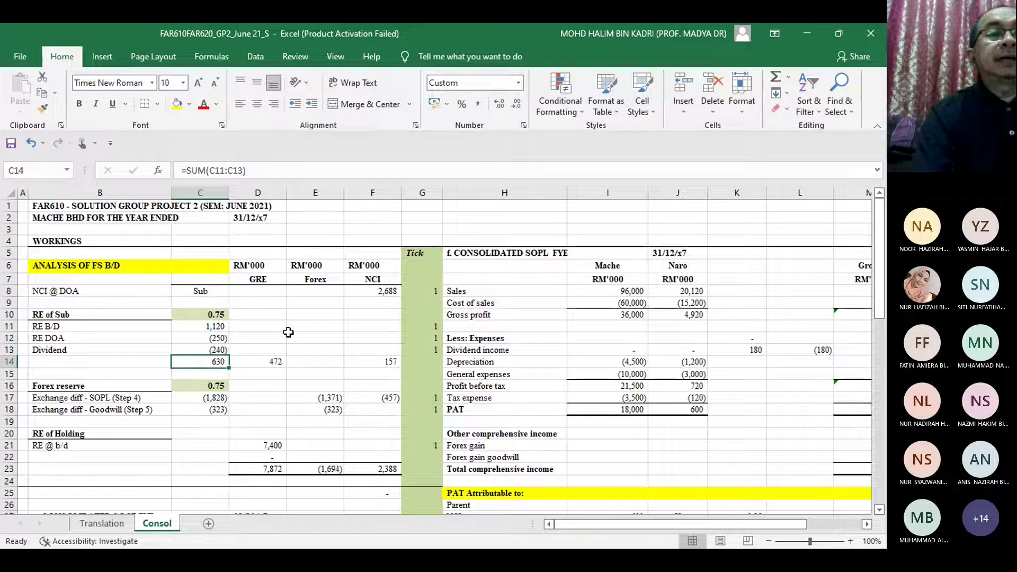
click(275, 361)
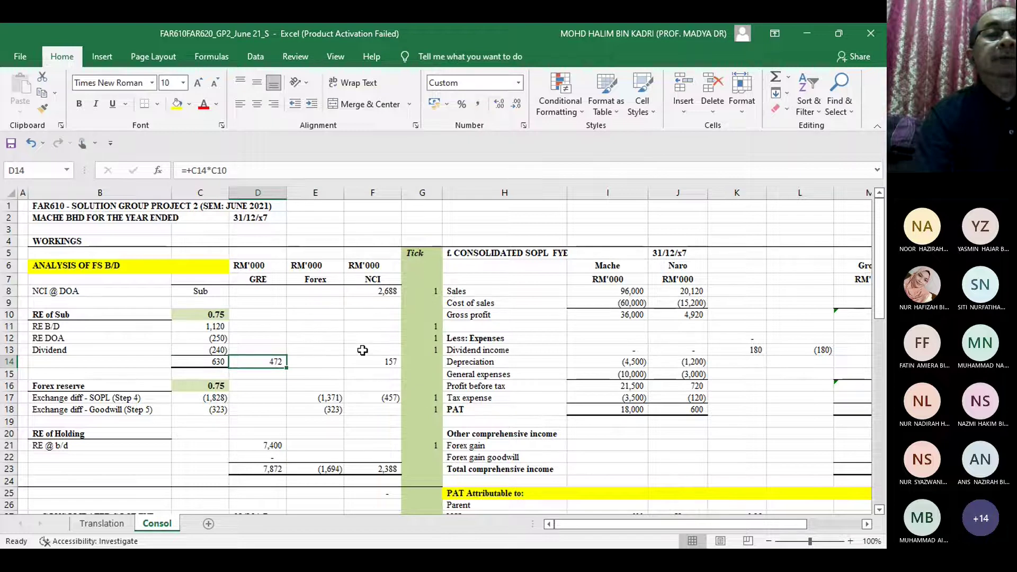
click(395, 361)
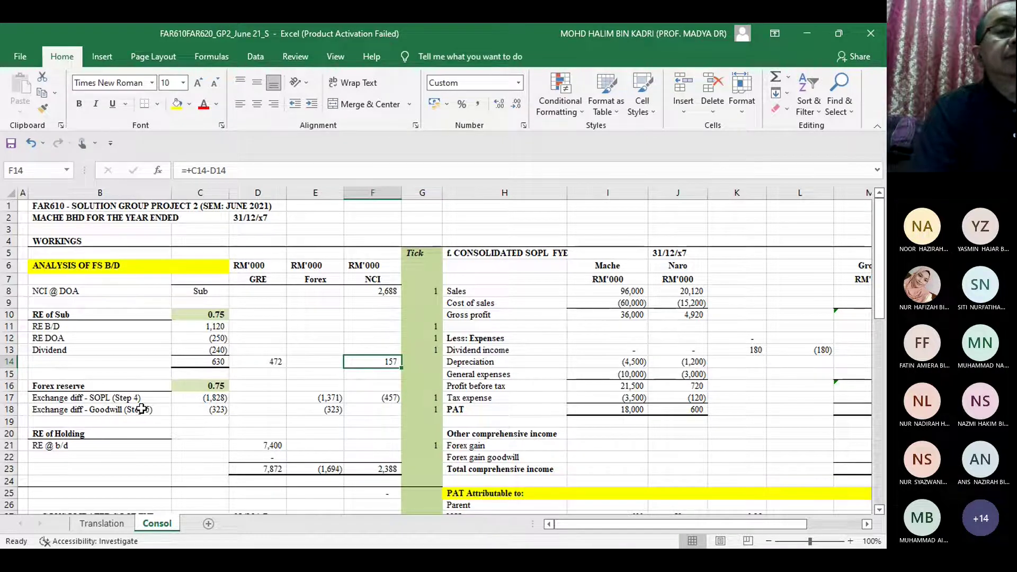
Step: Check the sources of the SOPL (Step 4) and Goodwill (Step 5) exchange differences under Forex reserve and their Forex and NCI shares
click(225, 397)
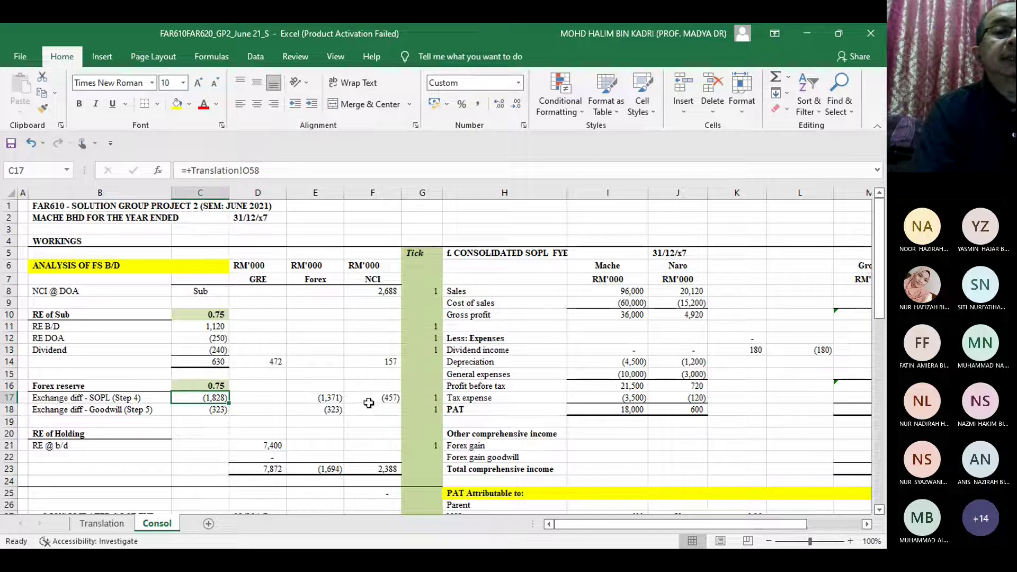
click(397, 398)
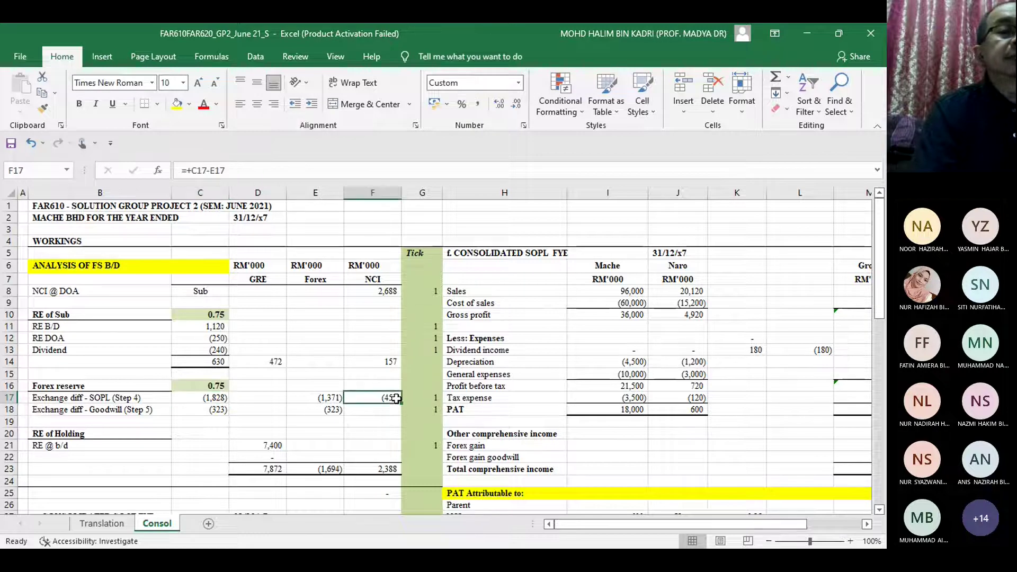
click(217, 409)
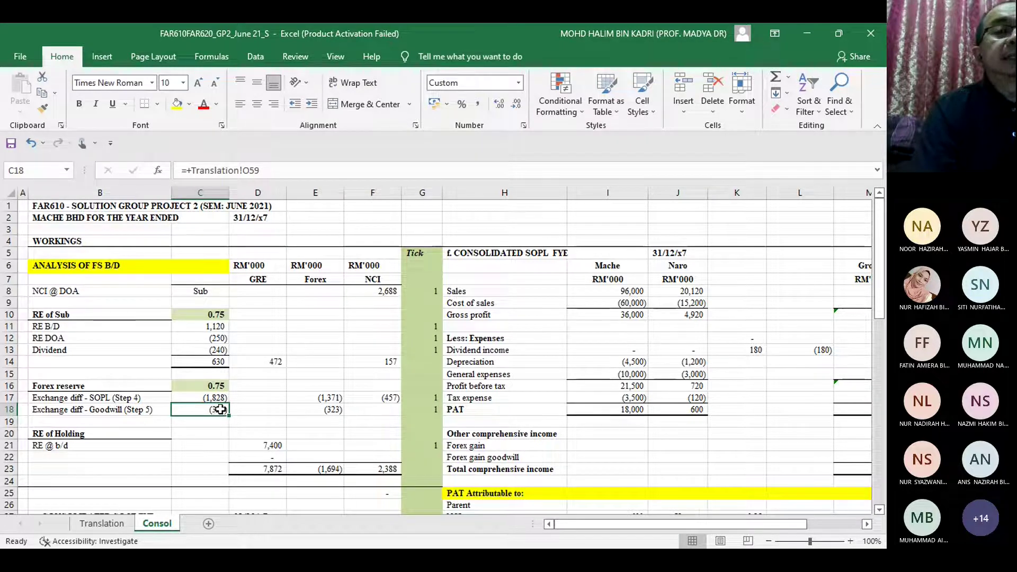
click(334, 410)
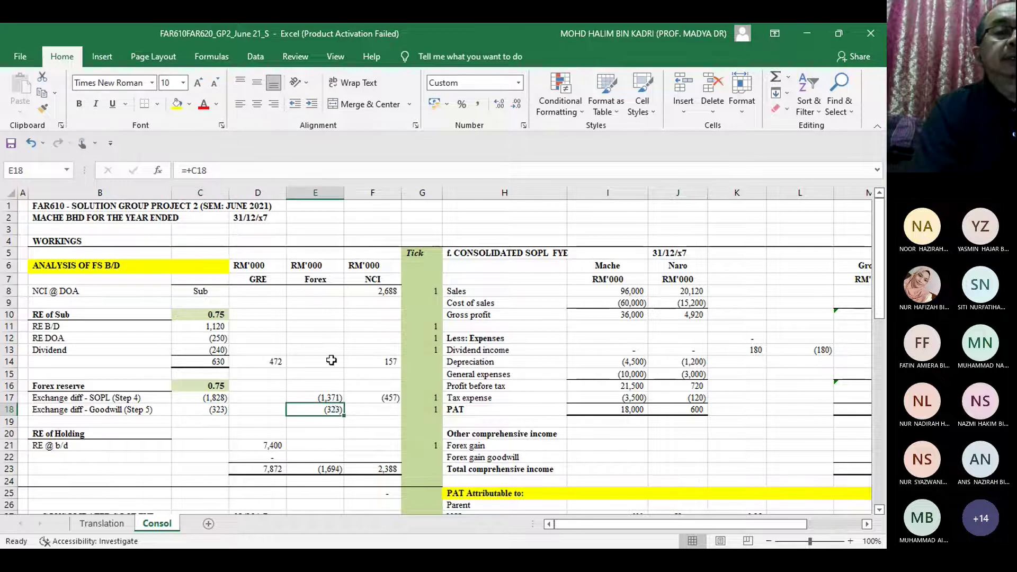
Step: Review the Forex column's exchange difference entries in the ANALYSIS OF FS B/D, and check RE @ b/d under RE of Holding
click(334, 300)
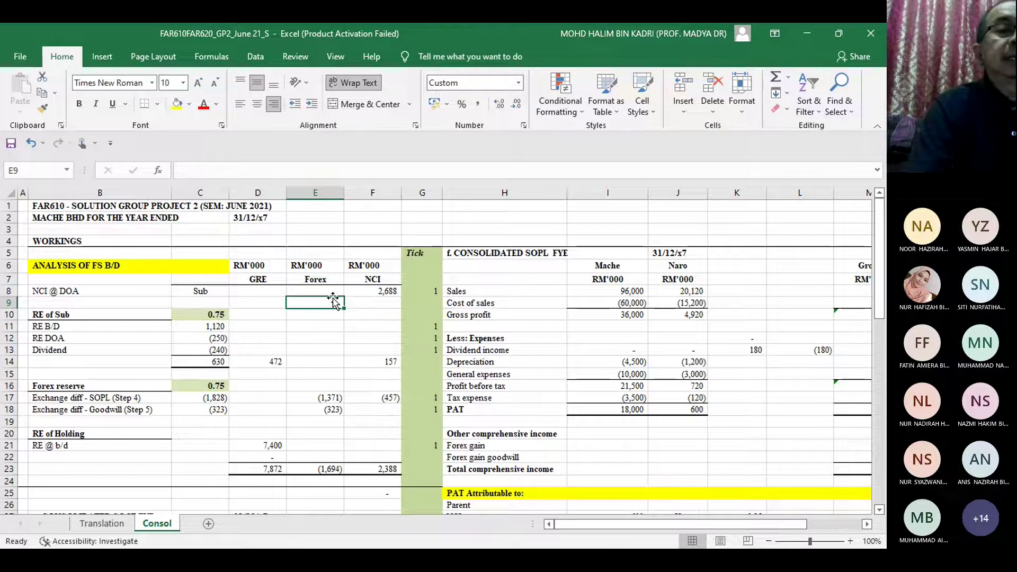
key(Down)
key(Down)
key(Down)
key(Down)
key(Down)
key(Down)
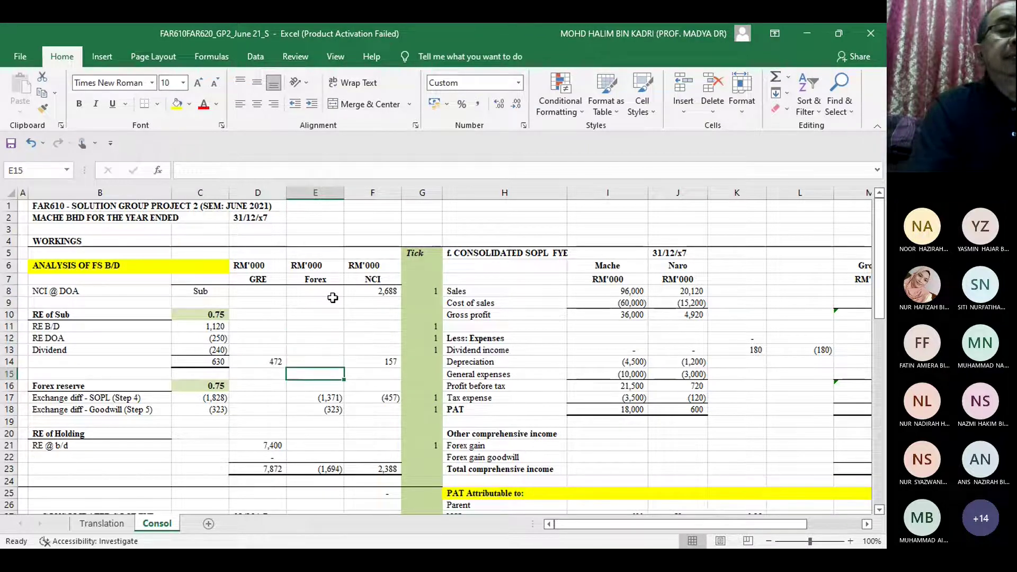
key(Down)
key(Down)
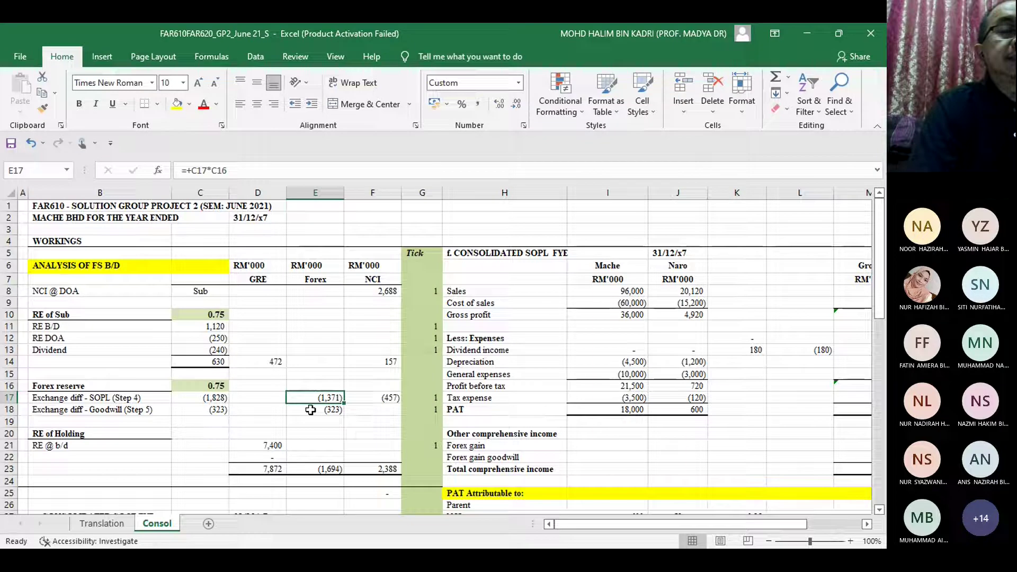
click(334, 410)
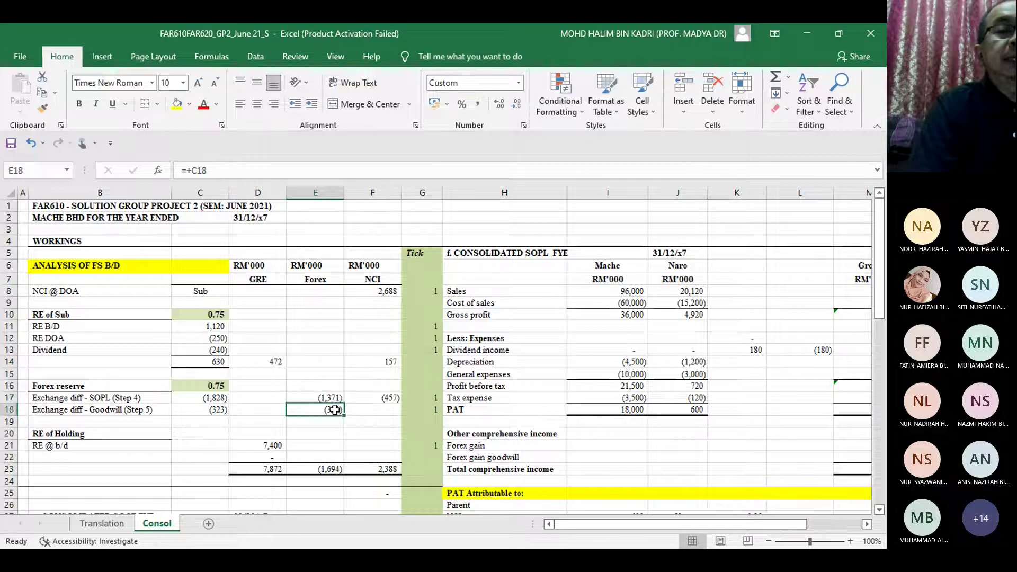
click(320, 280)
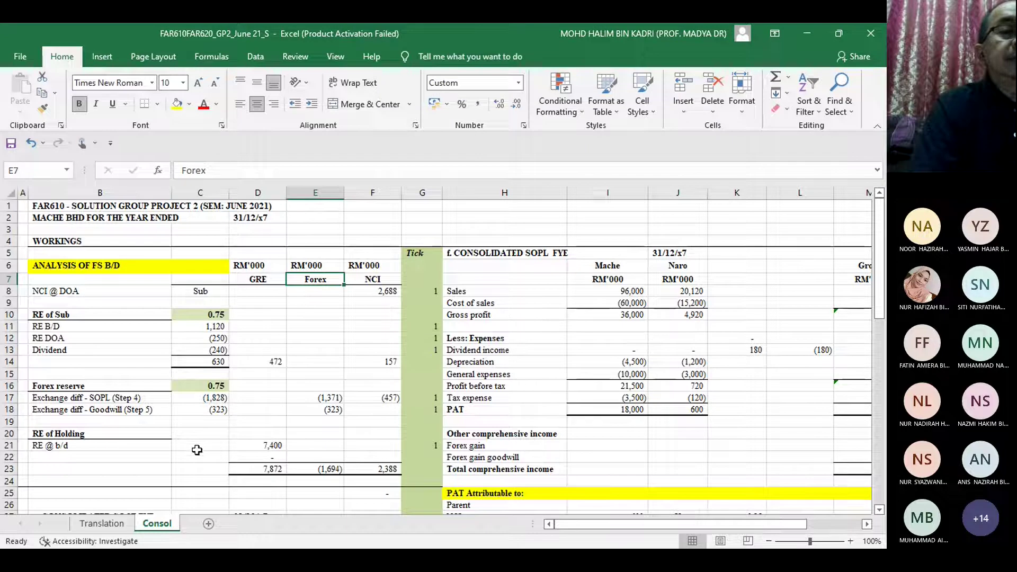
click(282, 447)
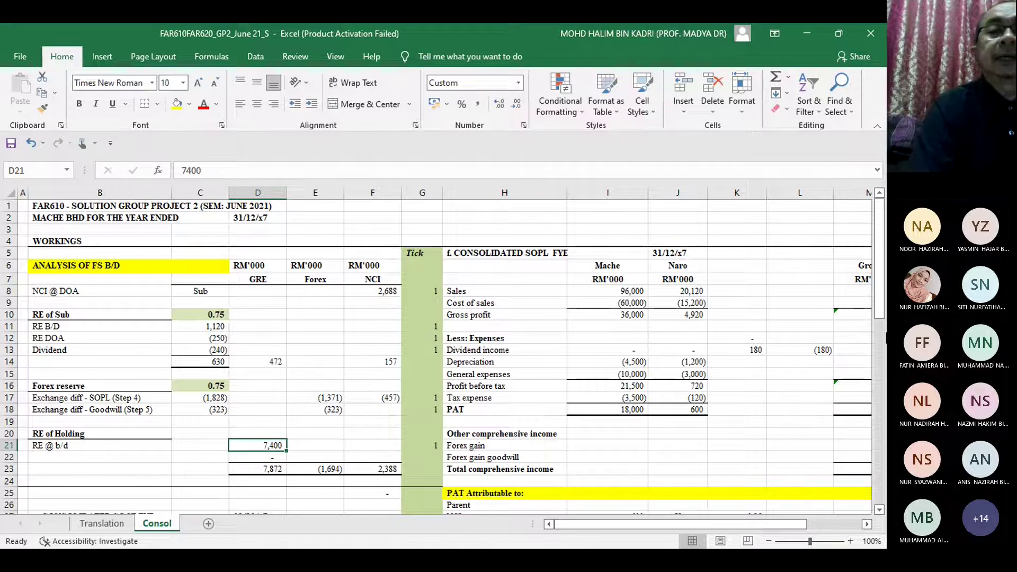
Step: In the CONSOLIDATED SOPL workings, compare the two Dividend income adjustment entries beside the Naro column
mouse_move(881, 312)
mouse_down()
mouse_move(883, 382)
mouse_move(885, 318)
mouse_up()
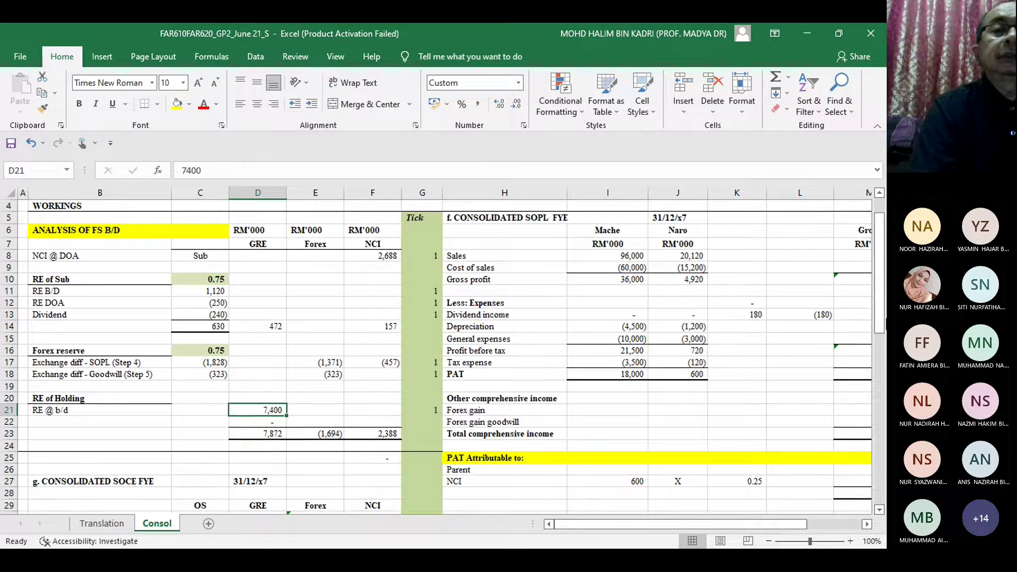
click(867, 525)
click(867, 524)
click(867, 524)
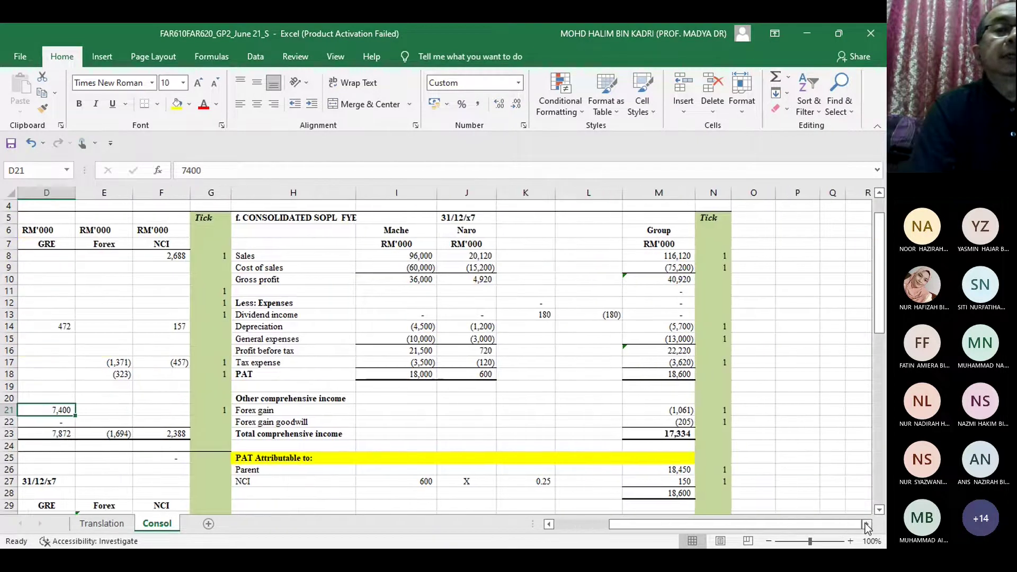
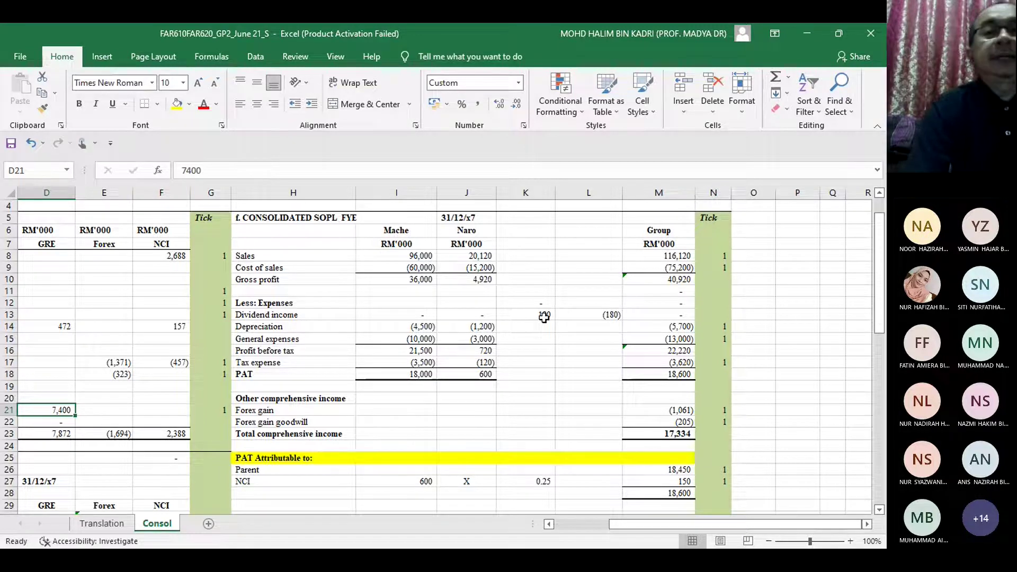
click(547, 314)
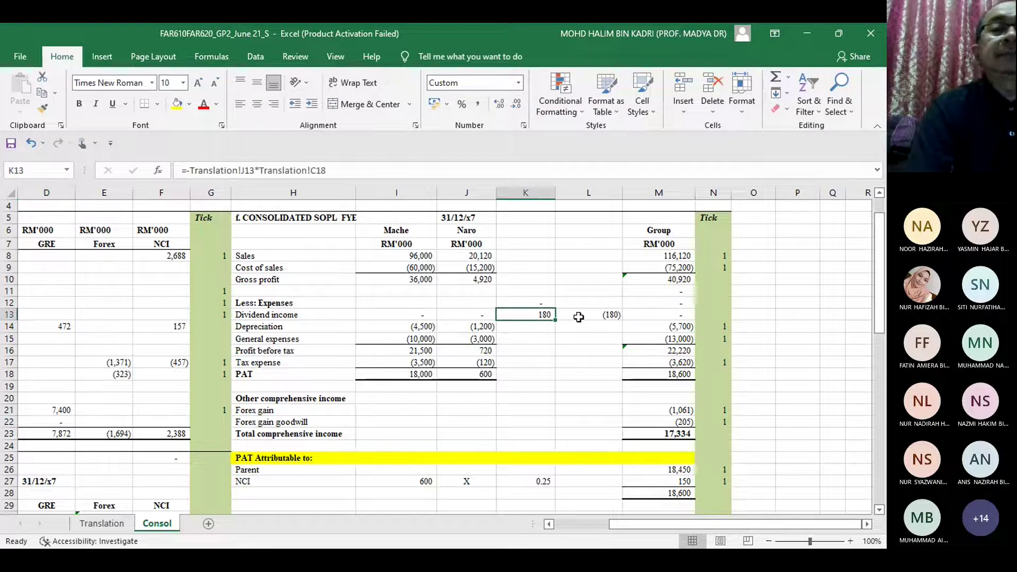
click(613, 316)
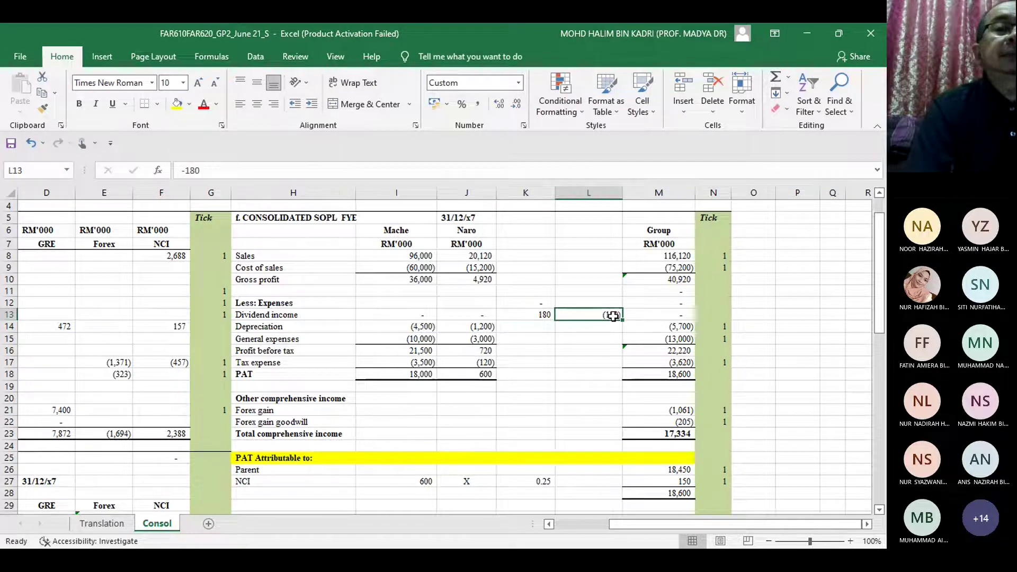
click(545, 316)
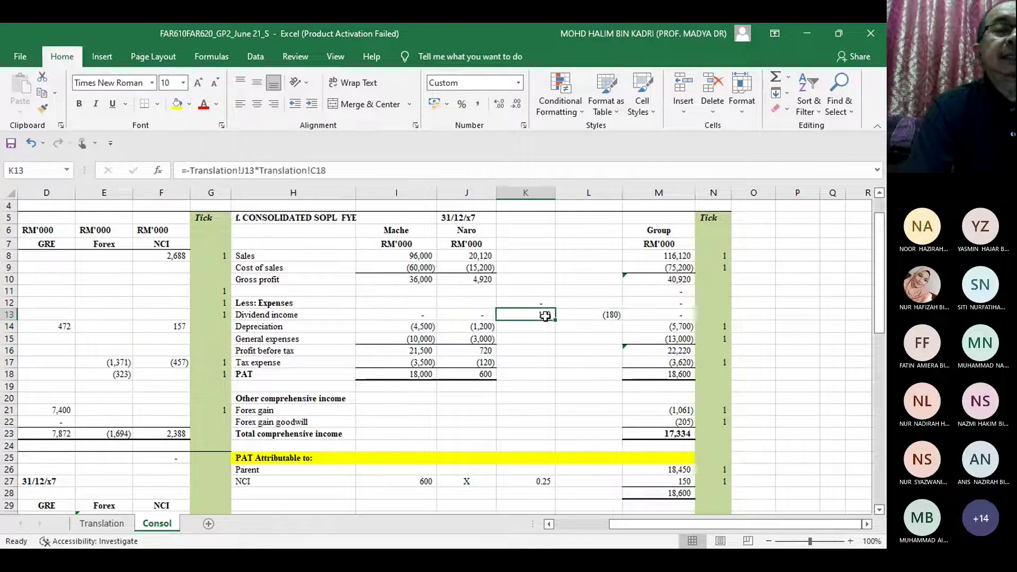
click(602, 316)
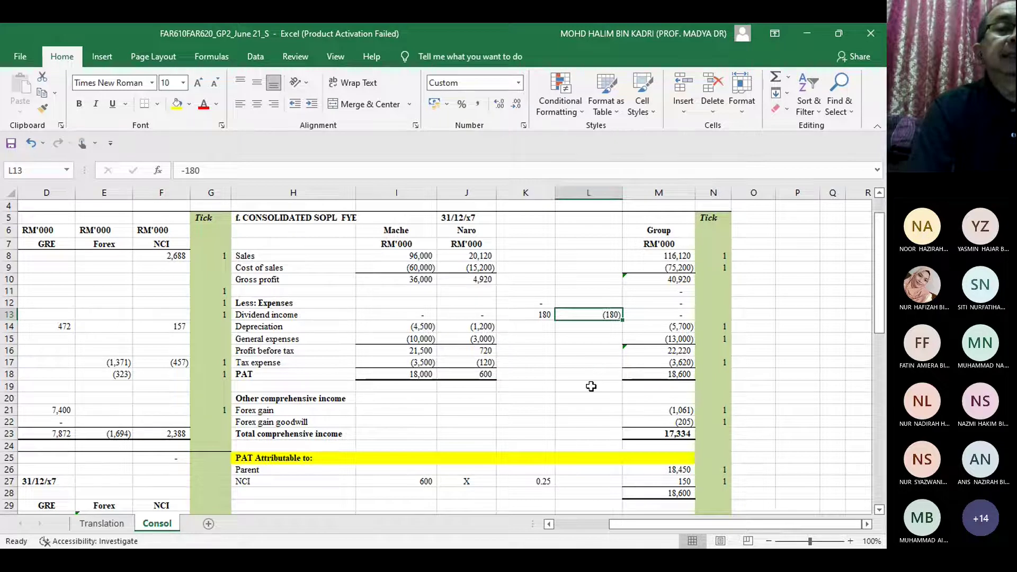
Step: Review the Group PAT and check the source of the Group Forex gain under Other comprehensive income
click(680, 378)
key(Down)
key(Down)
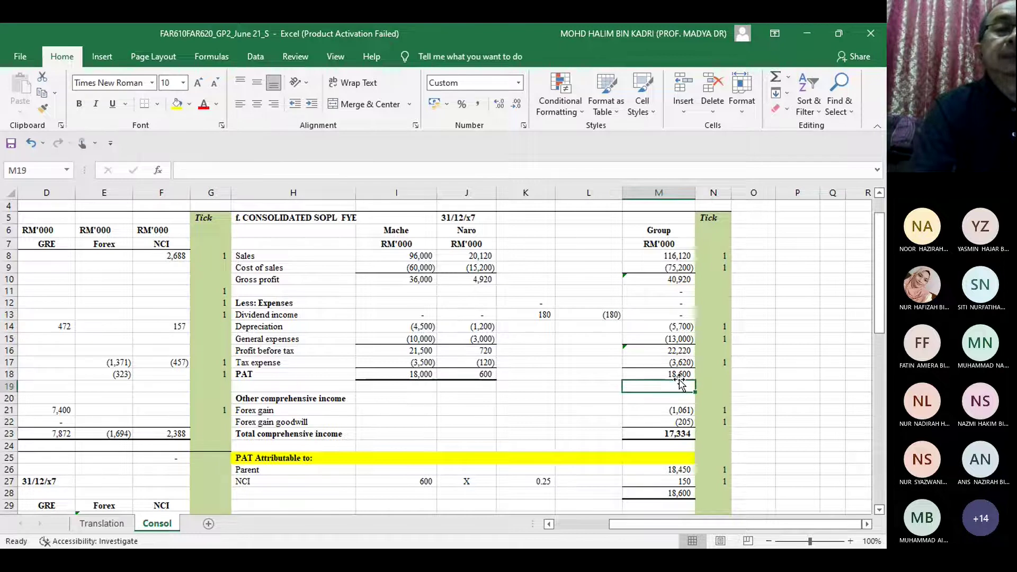
key(Down)
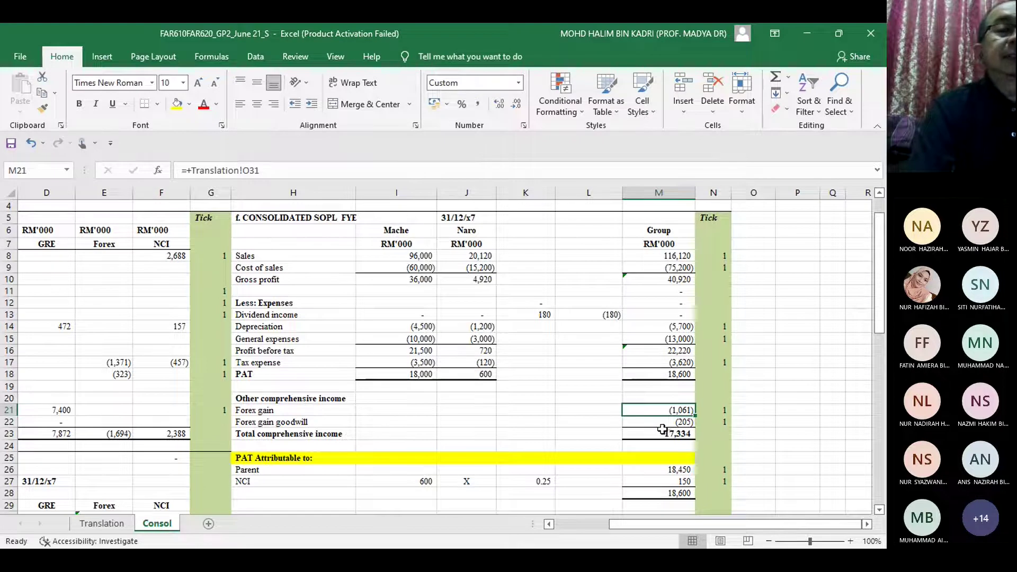
Step: Change the "Forex gain" label under Other comprehensive income to "Forex loss"
click(277, 411)
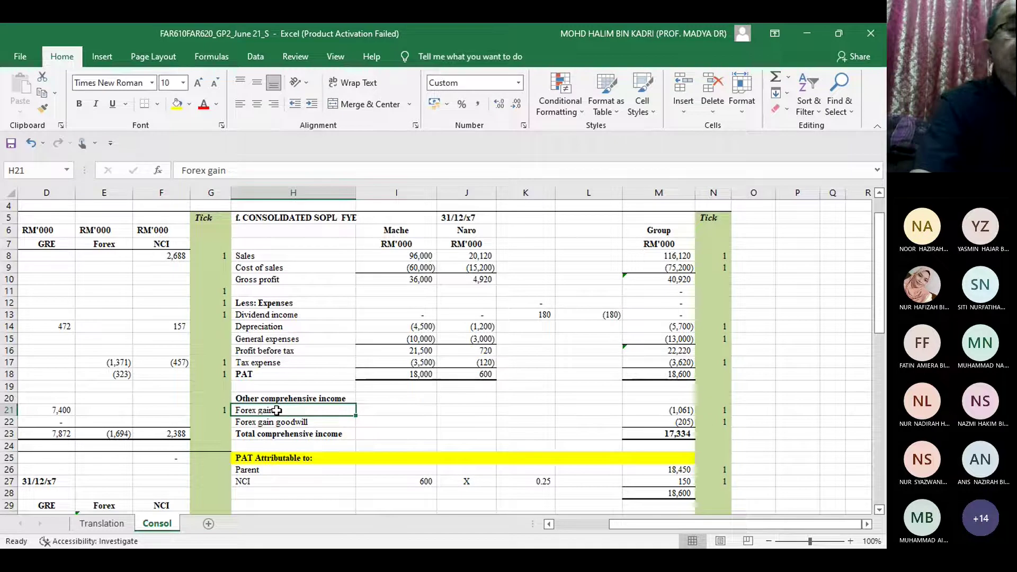
double_click(276, 411)
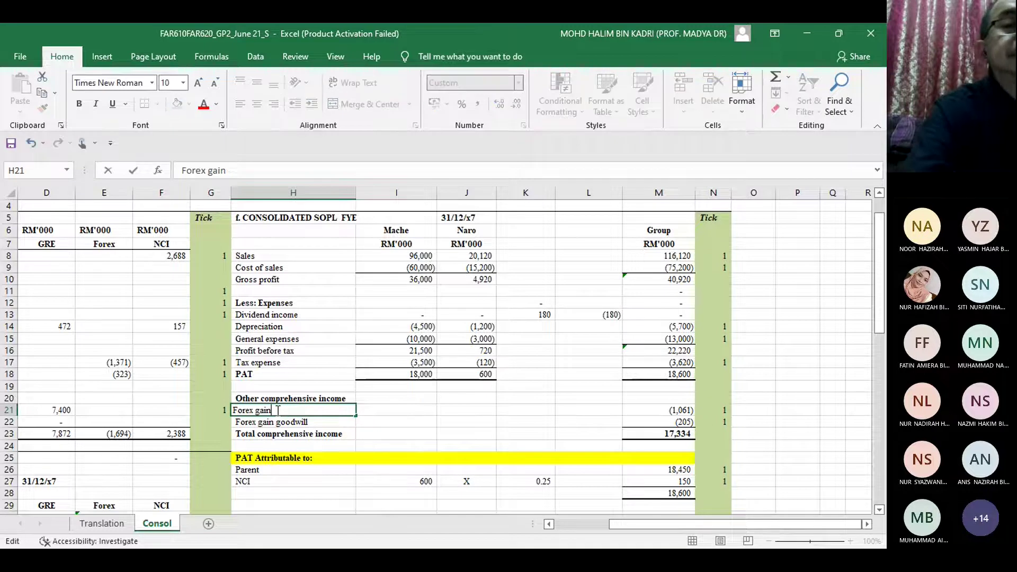
key(BackSpace)
key(BackSpace)
key(BackSpace)
key(BackSpace)
text(l)
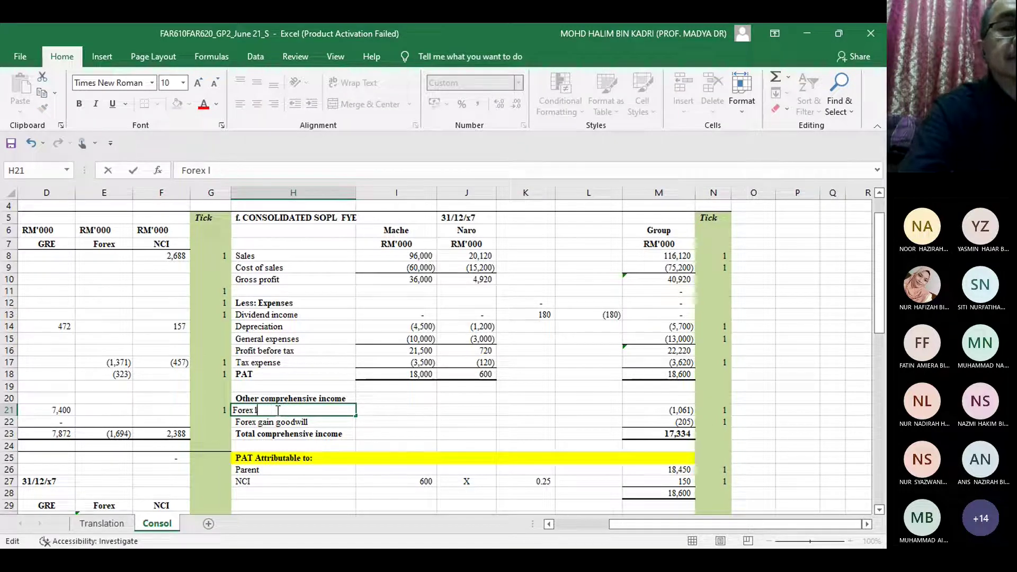
text(oss)
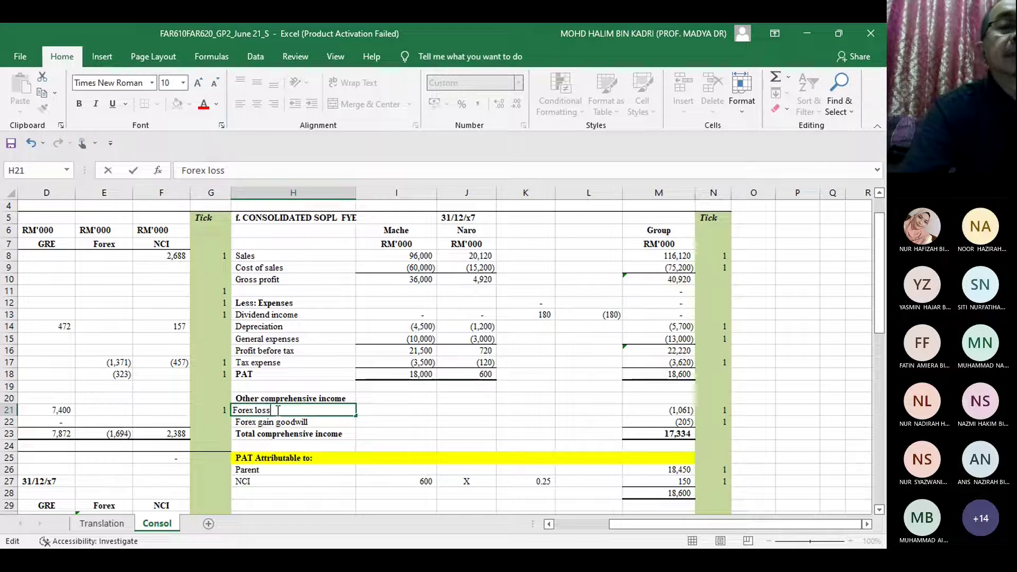
key(Return)
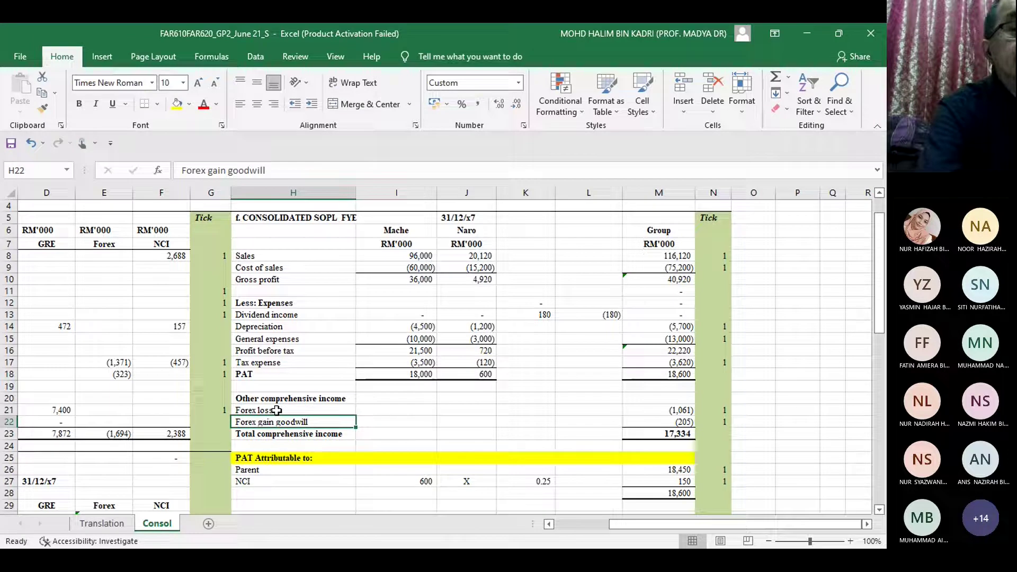
Step: Change the "Forex gain goodwill" label under Other comprehensive income to "Forex loss goodwill"
key(F2)
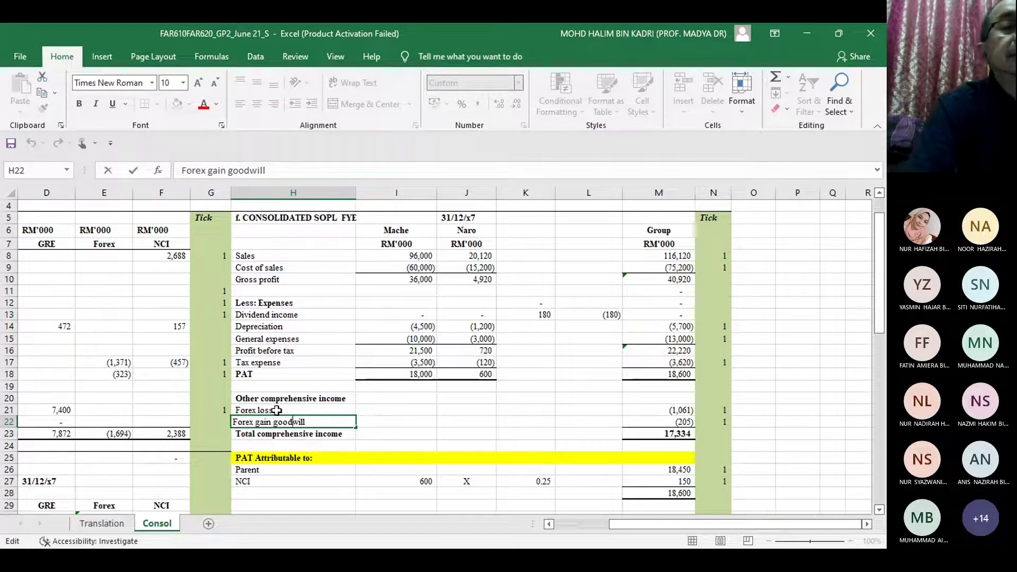
key(Left)
key(Left)
key(Left)
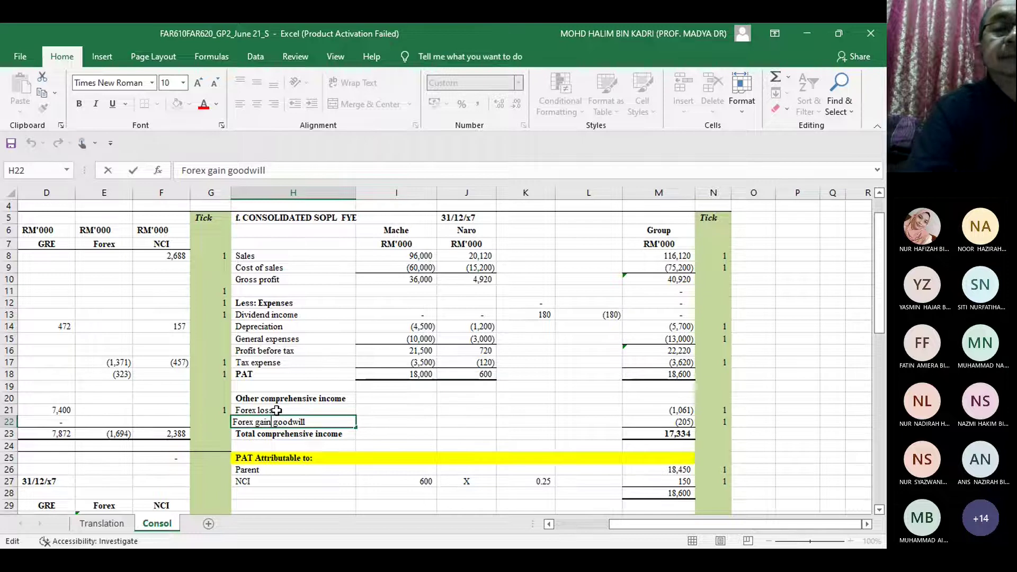
key(BackSpace)
key(BackSpace)
key(BackSpace)
key(BackSpace)
key(BackSpace)
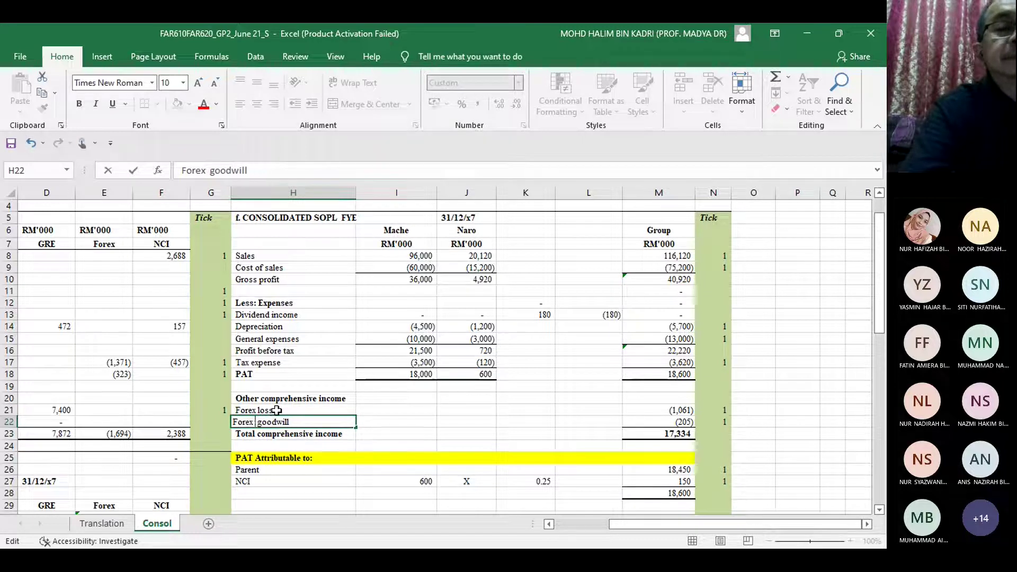
text(loss)
key(Return)
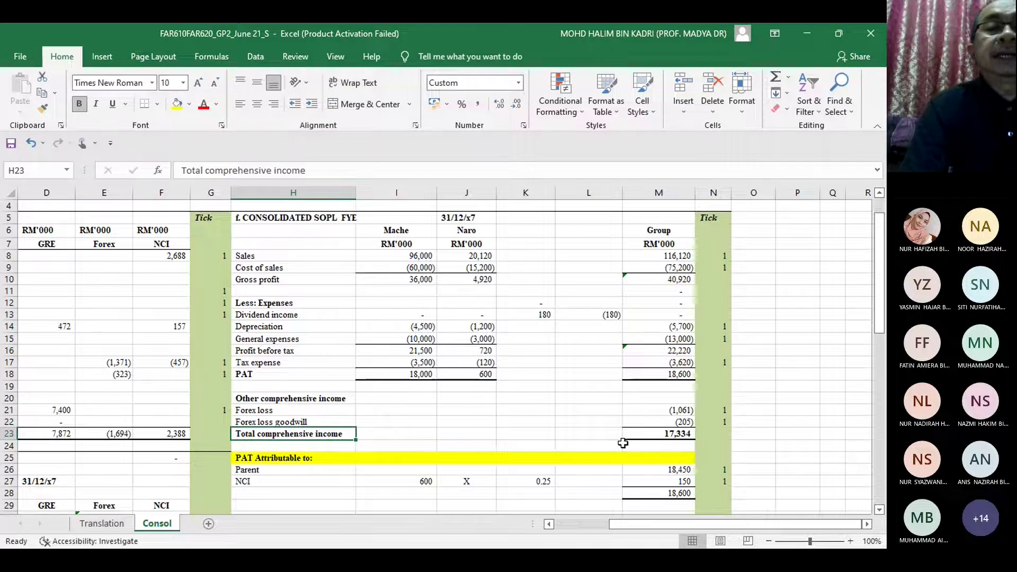
Step: Check the formulas behind the Group Total comprehensive income and the NCI share under PAT Attributable to
click(673, 436)
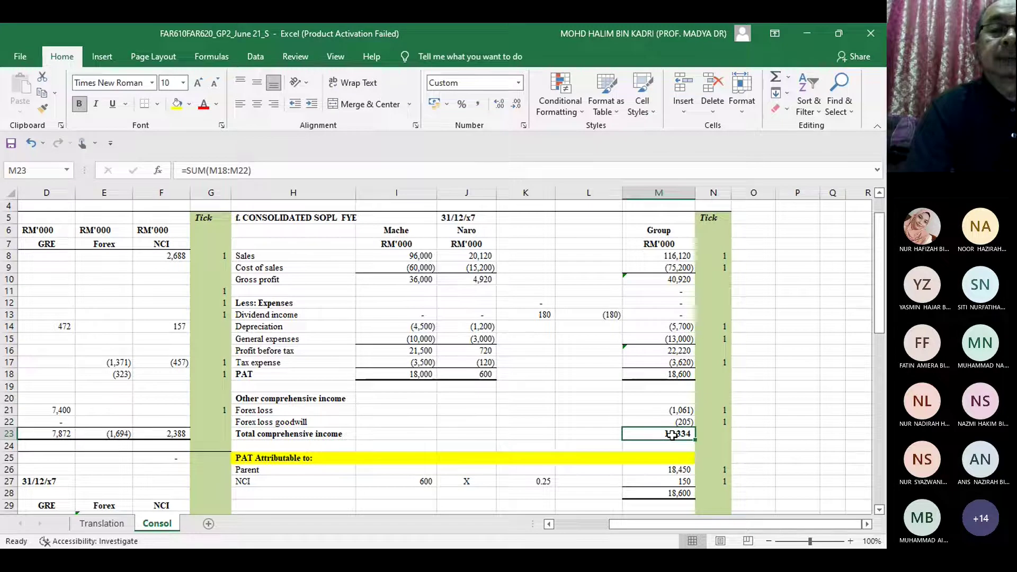
key(Down)
key(Down)
key(Down)
key(Down)
key(Down)
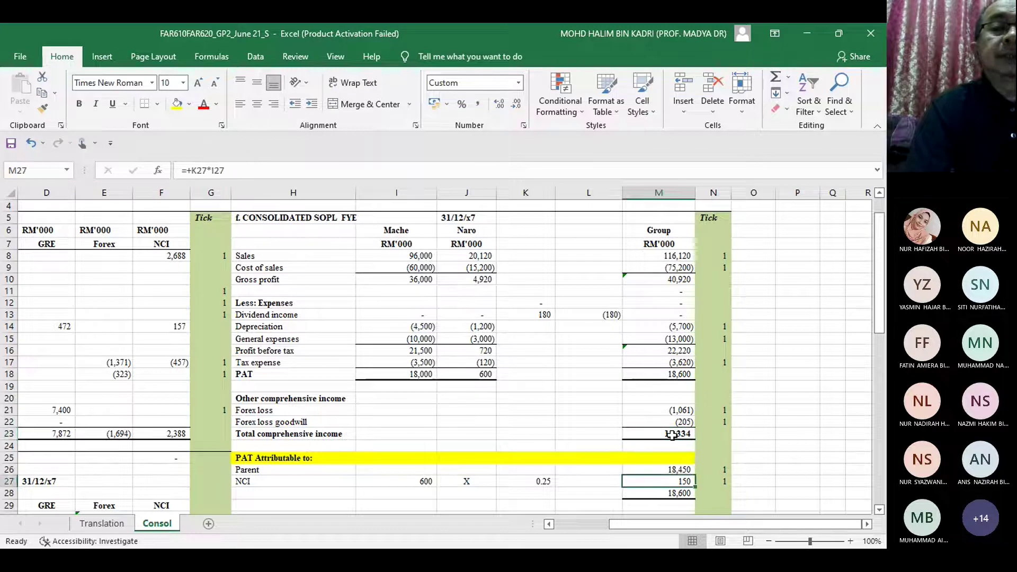
Step: Check how the NCI and Parent shares under PAT Attributable to are calculated, tracing the NCI figures to Naro's PAT and the NCI percentage
key(Down)
key(Down)
key(Down)
key(Down)
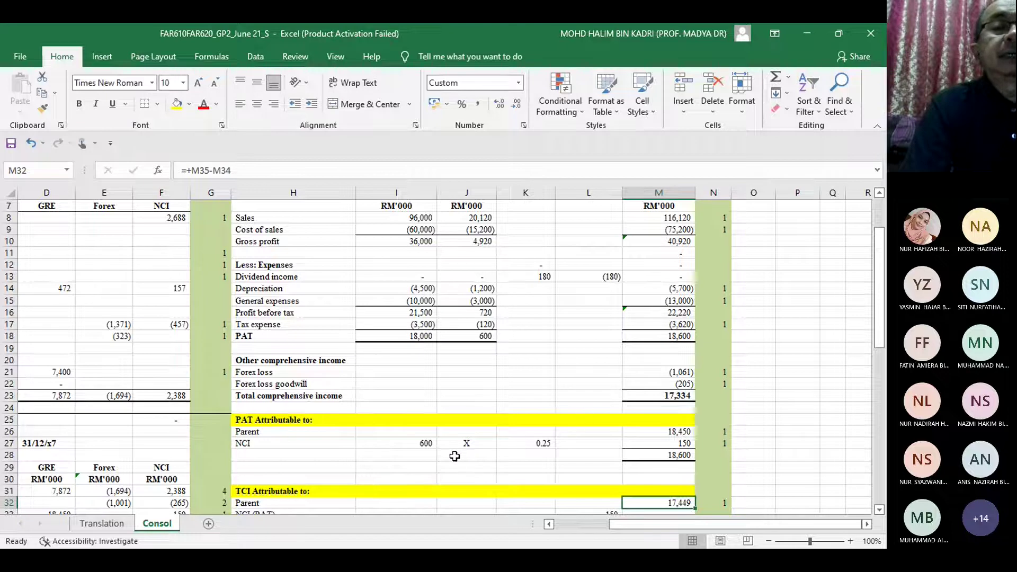
click(428, 447)
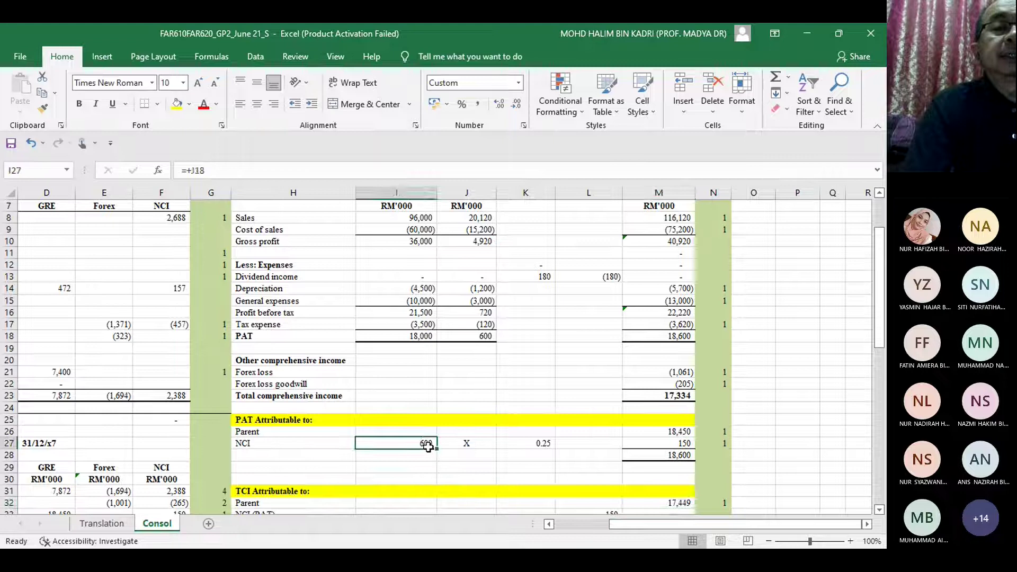
click(549, 446)
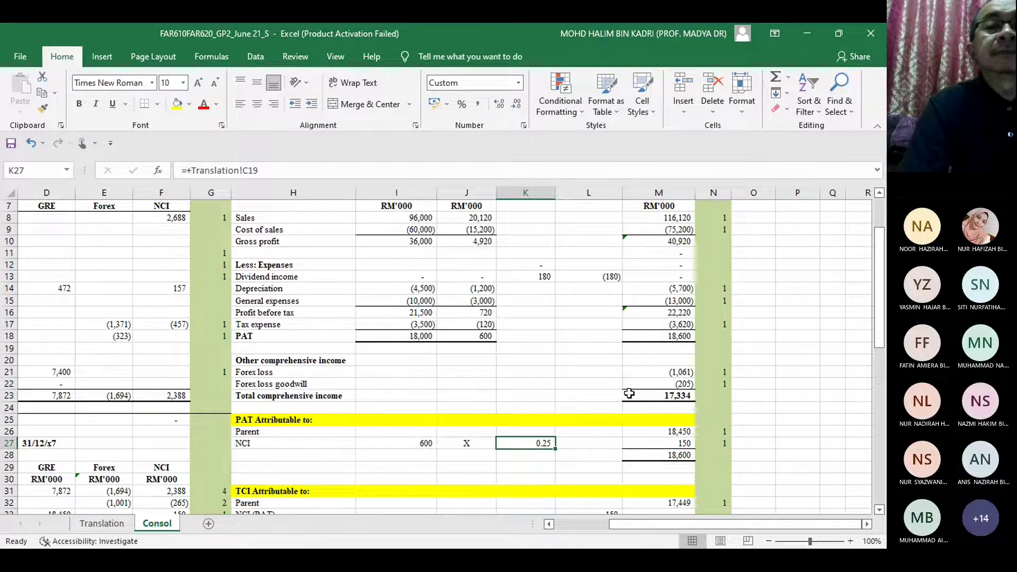
click(493, 337)
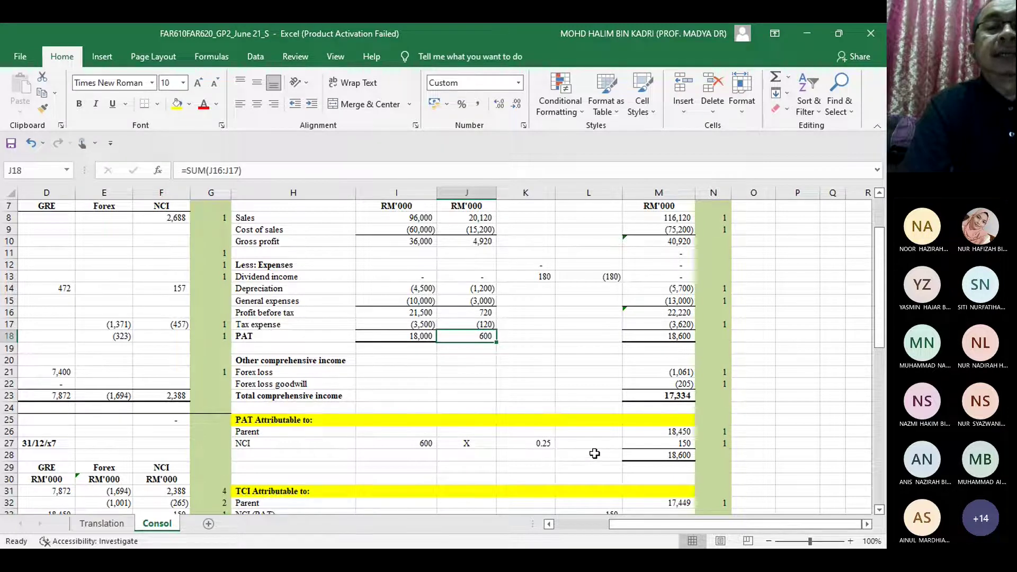
click(685, 432)
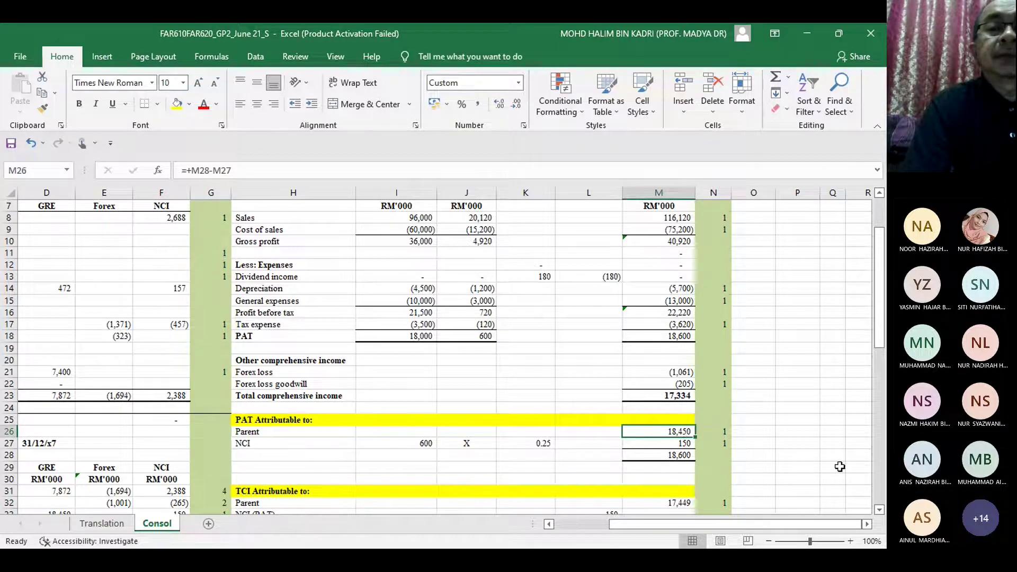
Step: Check the formulas behind the Group NCI (OCI) and Parent amounts under TCI Attributable to
click(880, 510)
click(880, 510)
click(880, 509)
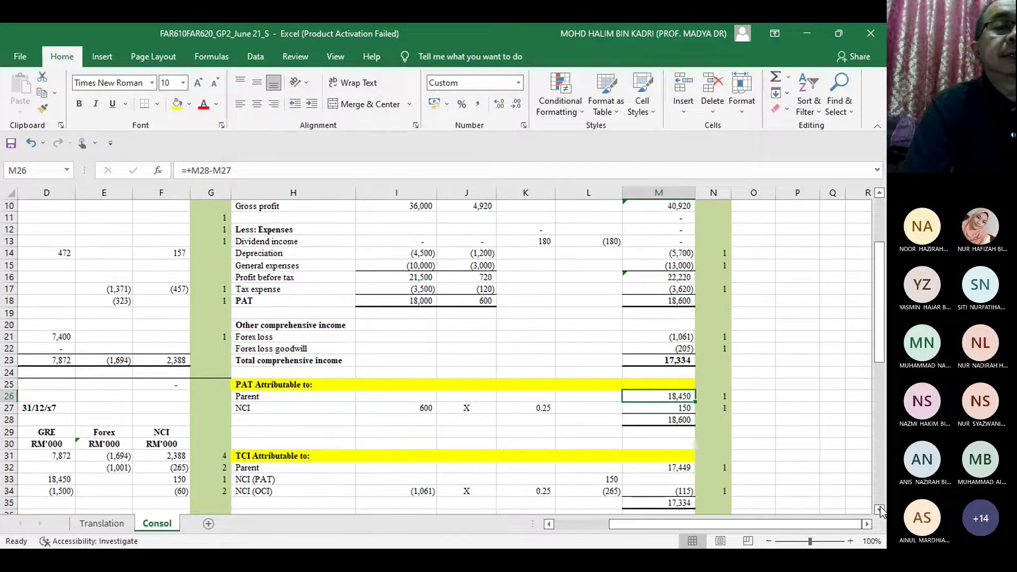
click(880, 510)
click(880, 509)
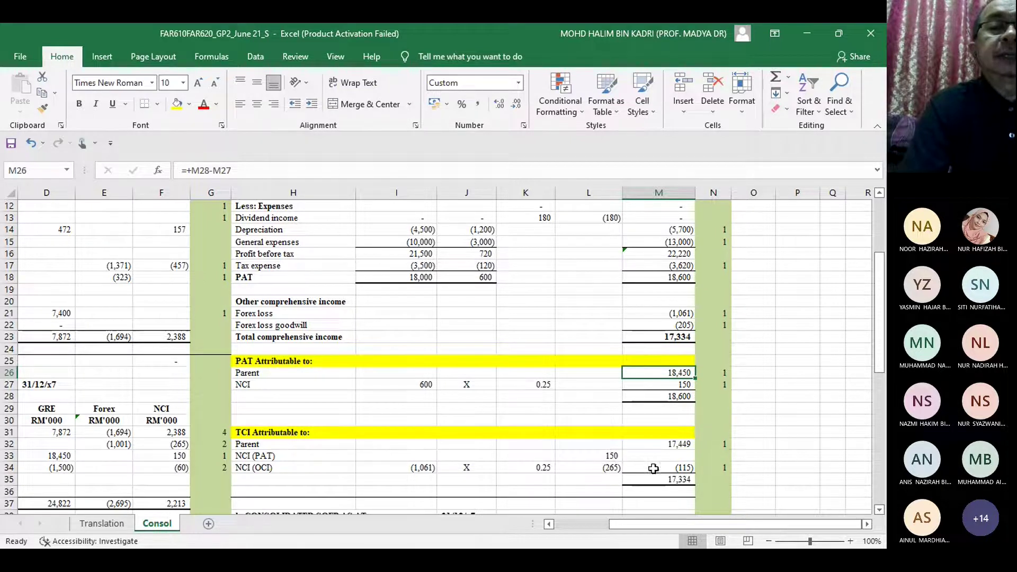
click(683, 471)
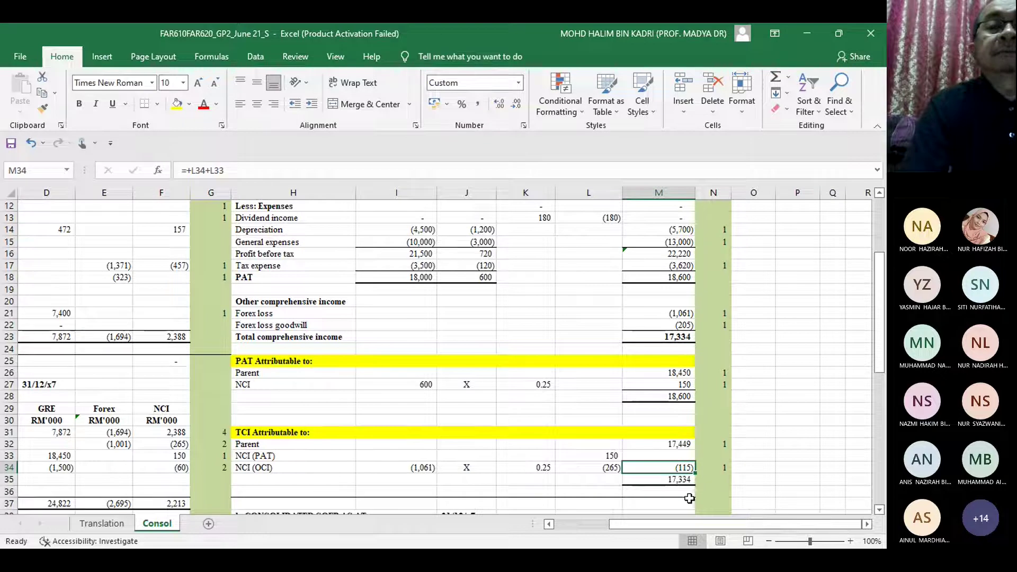
click(675, 445)
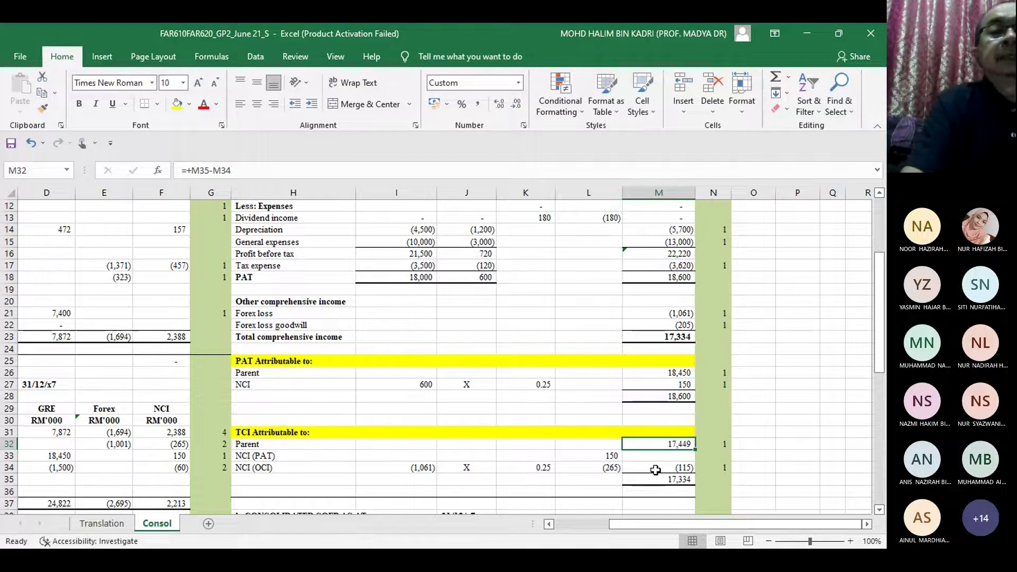
Step: Examine the consolidated SOFP, checking the goodwill source, the dividend receivables elimination, the Group equity and liabilities total and Naro's RE - Post to b/d
click(880, 510)
click(880, 510)
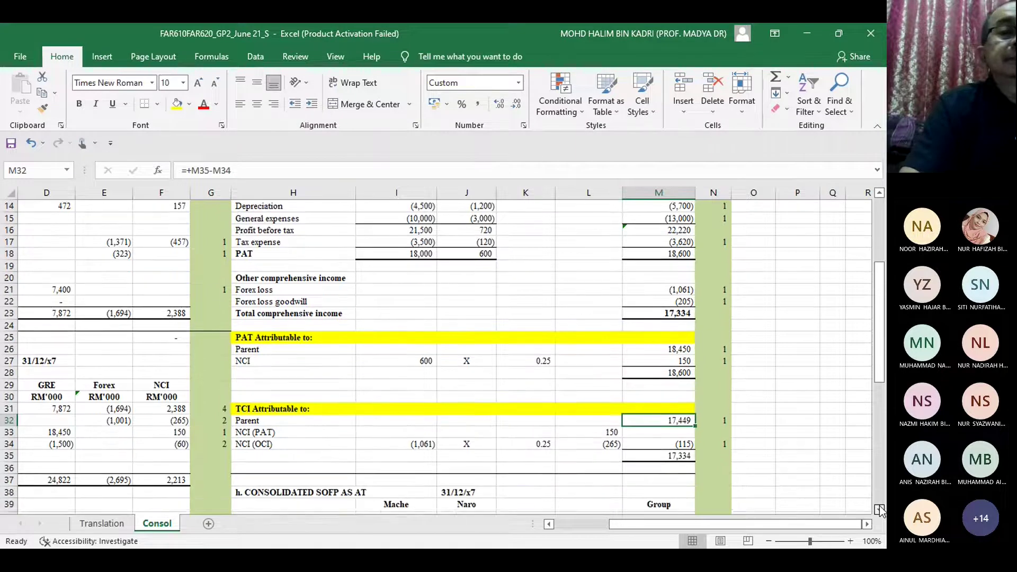
click(880, 511)
click(880, 510)
click(880, 511)
click(880, 510)
click(880, 510)
click(880, 511)
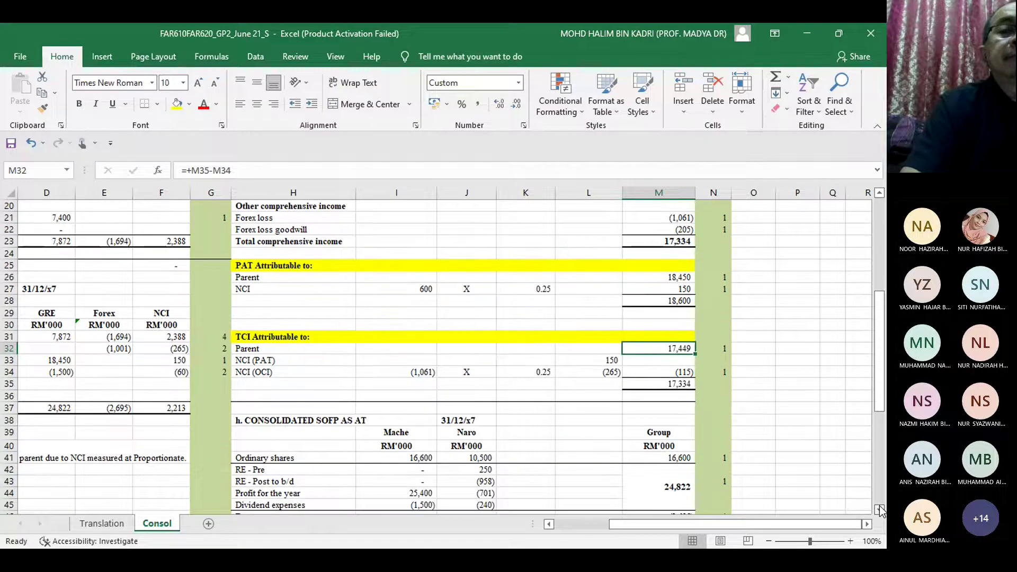
click(880, 510)
click(880, 510)
click(880, 510)
click(880, 510)
click(880, 510)
click(880, 510)
click(880, 510)
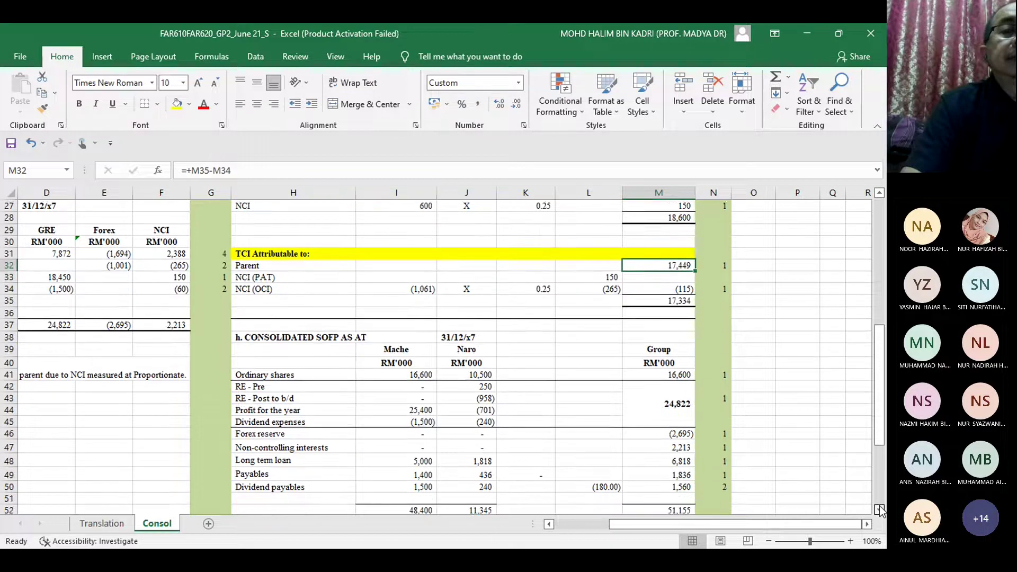
click(880, 510)
click(880, 510)
click(880, 510)
click(880, 510)
click(880, 510)
click(880, 510)
click(880, 510)
click(880, 510)
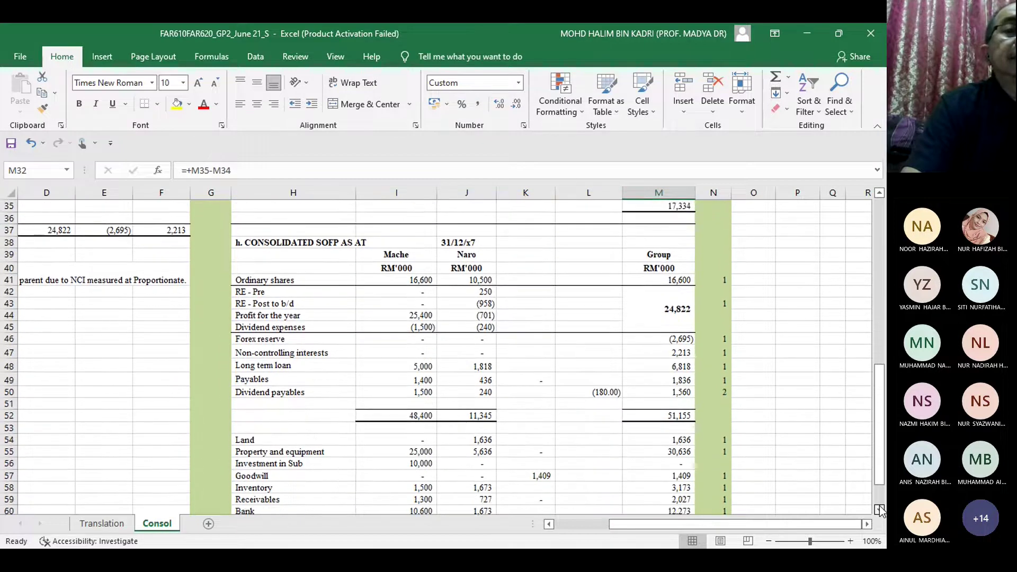
click(880, 510)
click(880, 510)
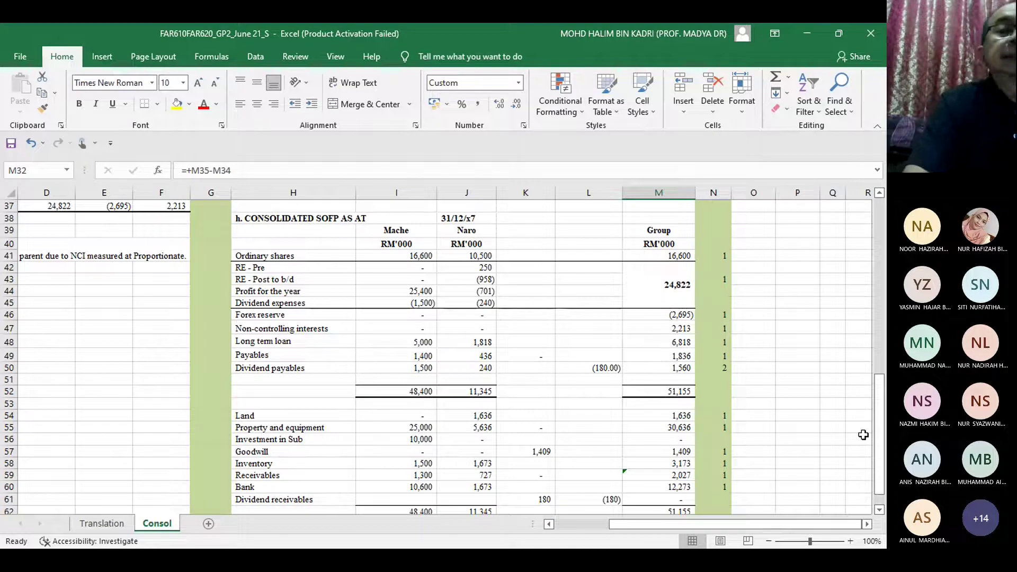
click(880, 510)
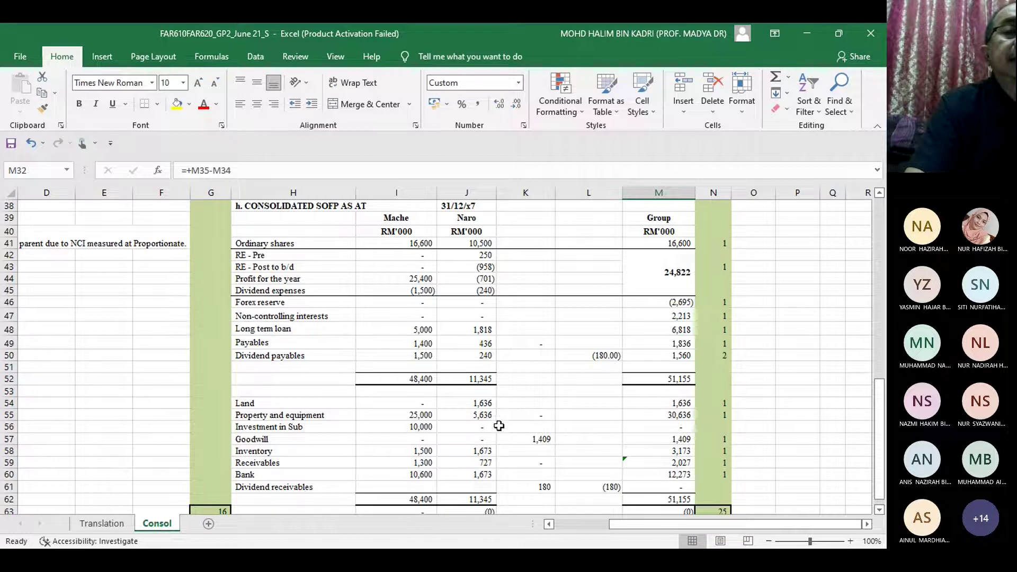
click(549, 440)
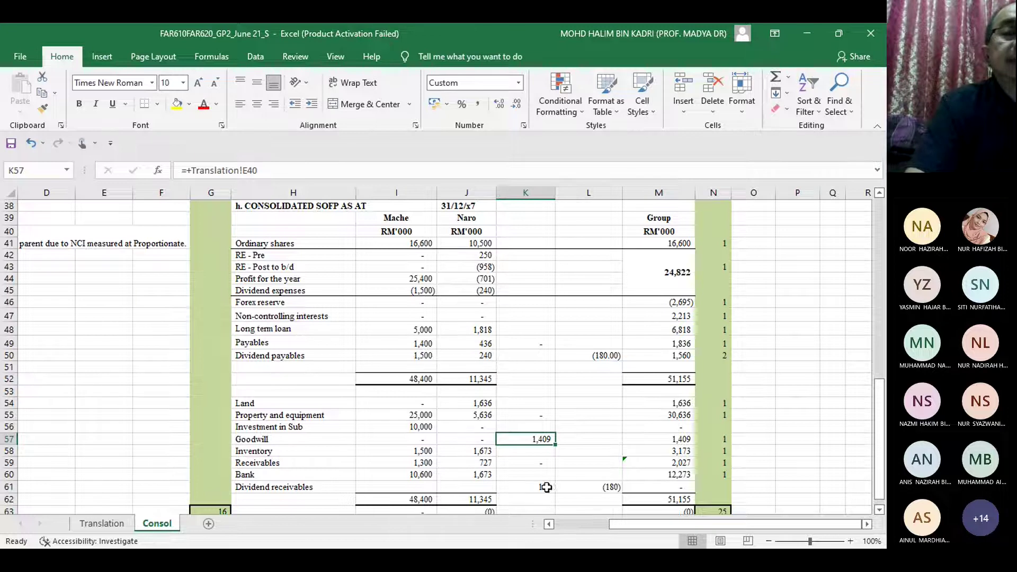
click(616, 490)
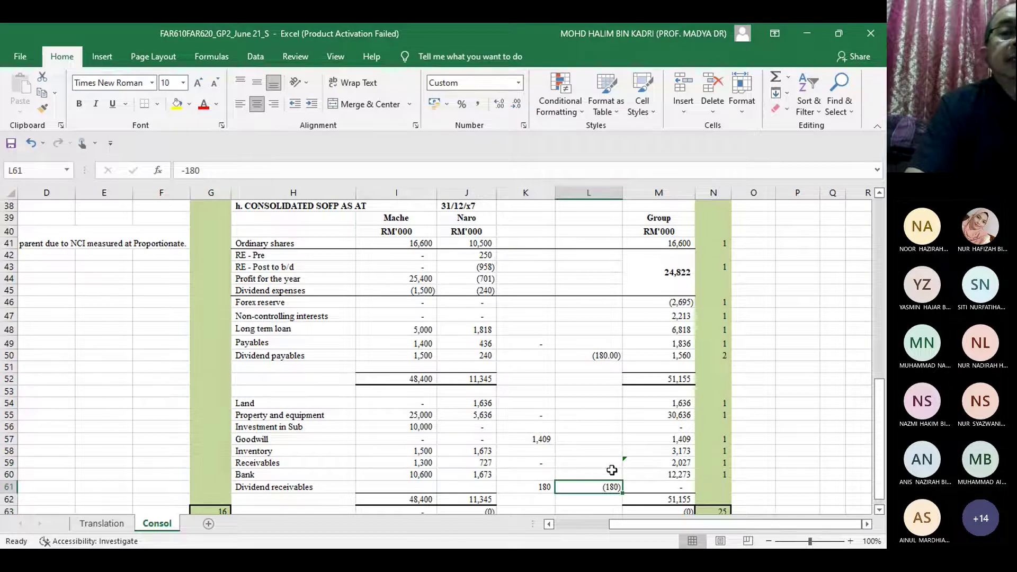
click(615, 471)
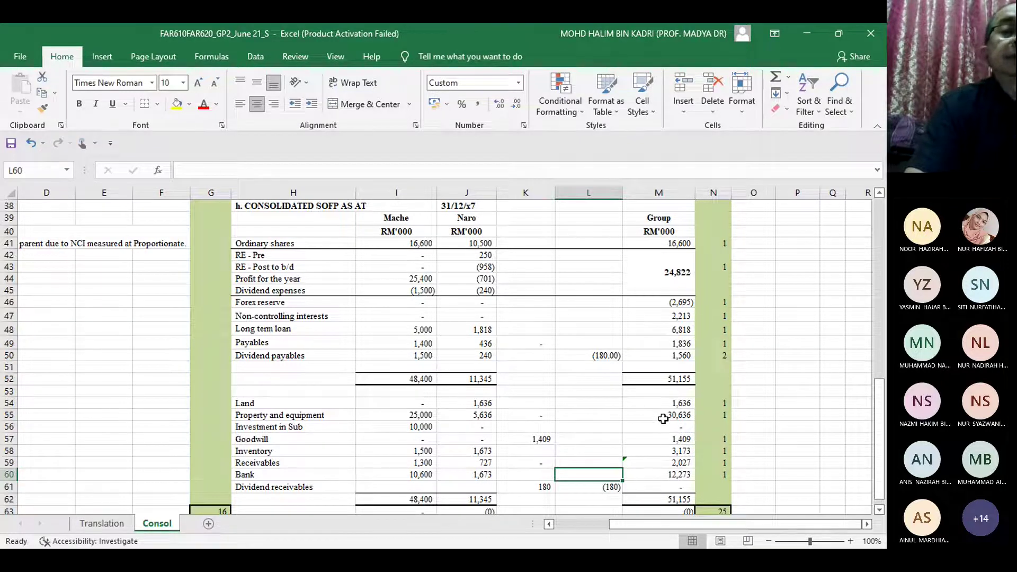
click(667, 382)
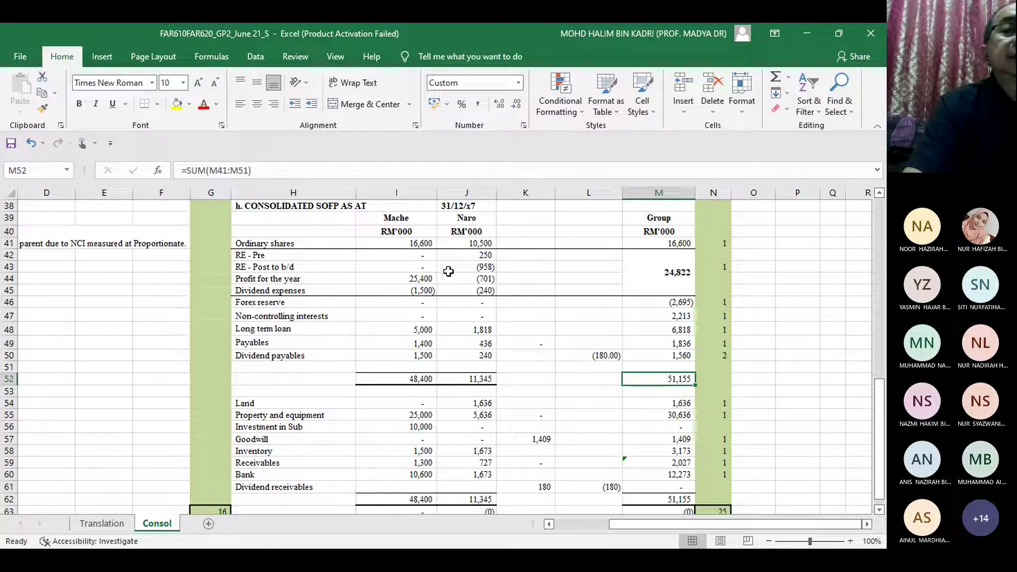
click(492, 267)
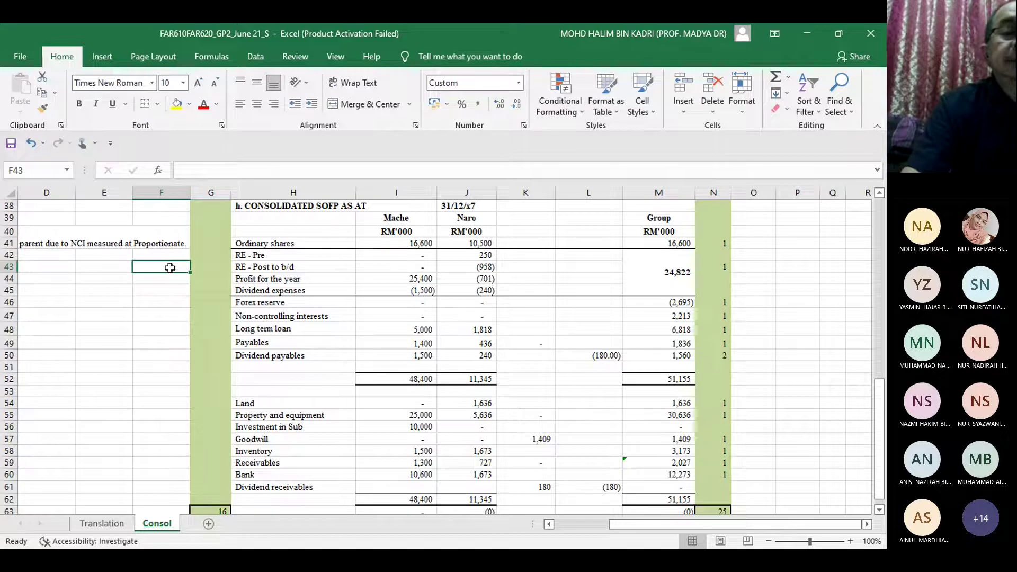
Step: Examine the consolidated SOCE, checking the OS Balance b/d and the Forex and NCI amounts for the effect on forex during the year
key(Home)
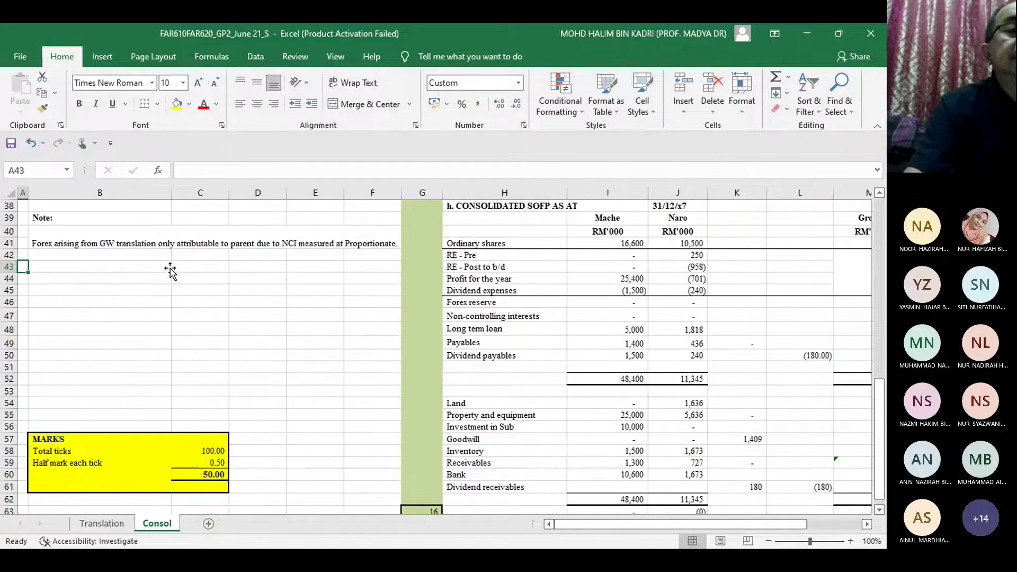
key(Up)
key(Up)
key(Up)
key(Up)
key(Up)
key(Up)
key(Up)
key(Up)
key(Up)
key(Up)
key(Up)
key(Up)
key(Up)
key(Up)
key(Up)
key(Up)
key(Up)
key(Up)
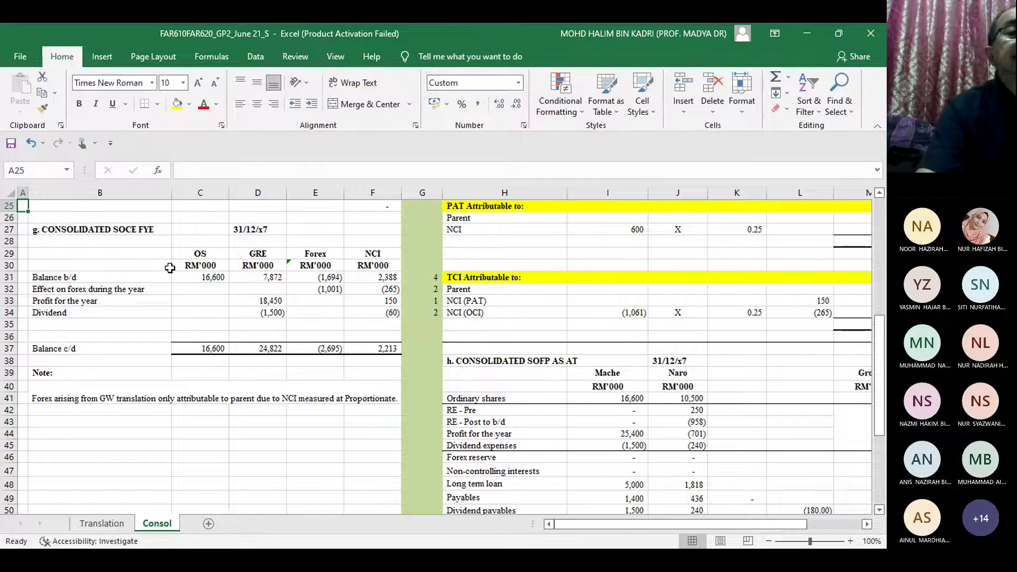
click(219, 276)
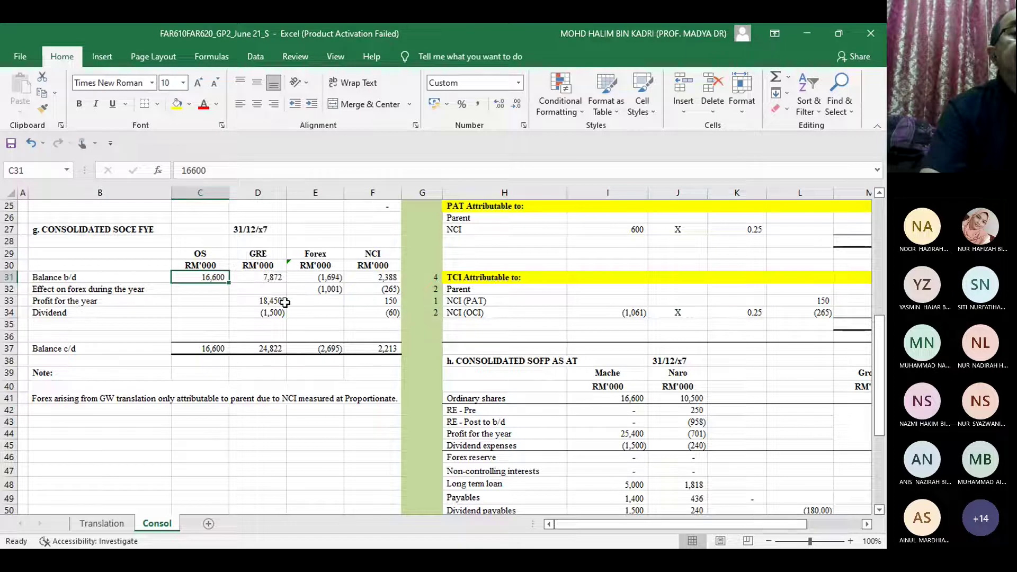
click(340, 289)
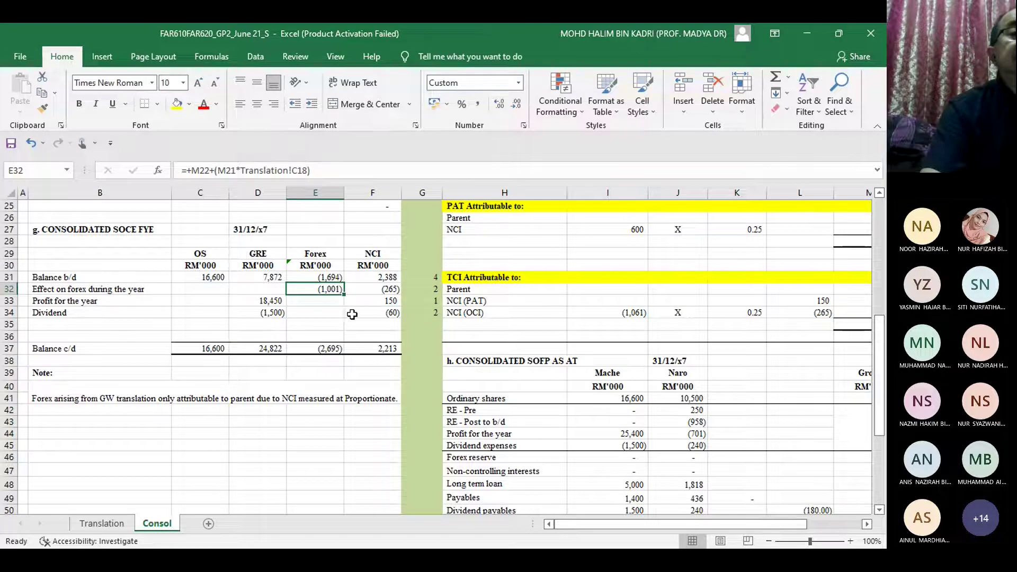
click(392, 290)
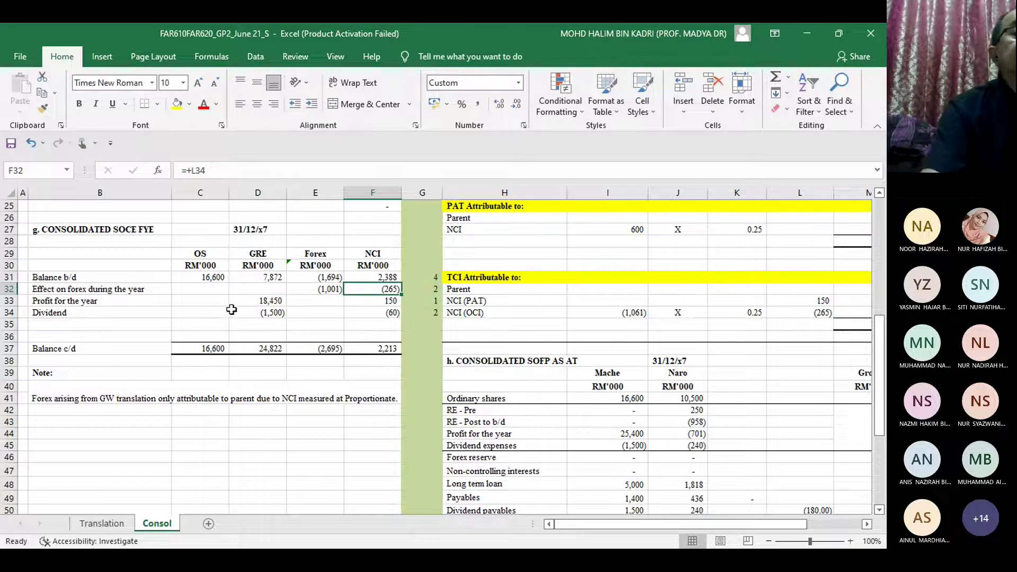
Step: Check the SOCE formulas for the GRE and NCI profit for the year, the NCI dividend and the NCI Balance c/d
click(276, 300)
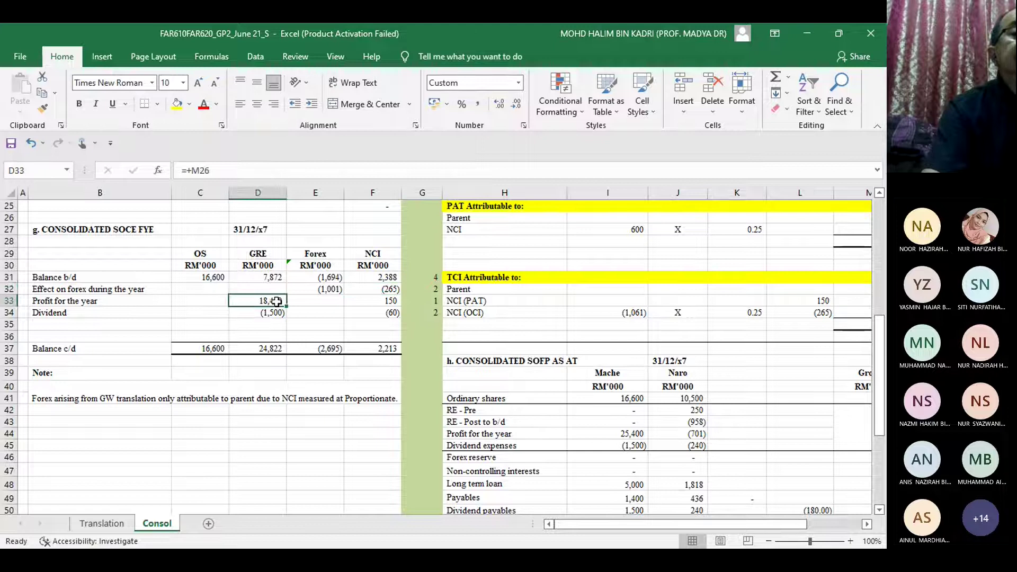
click(396, 302)
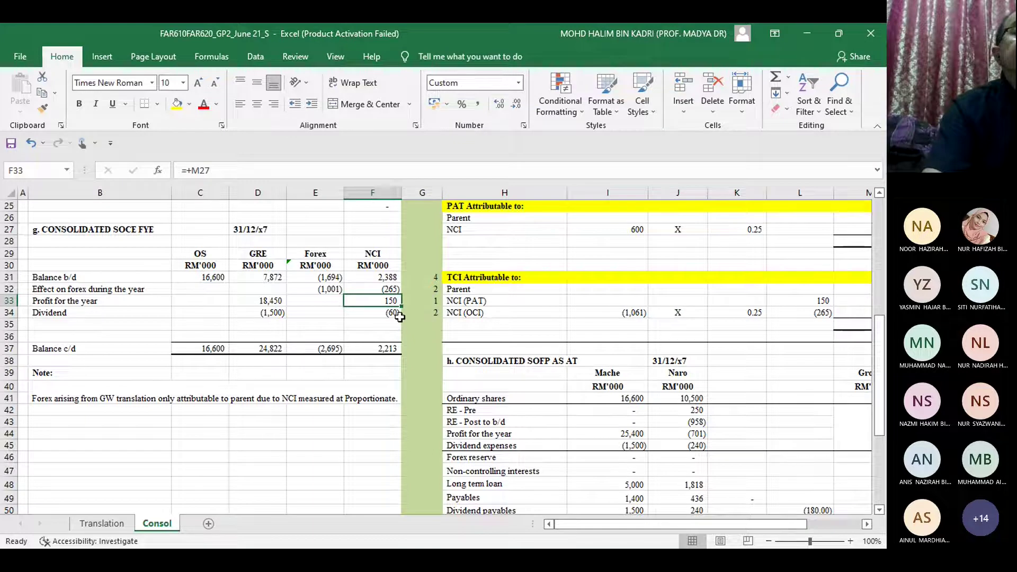
click(399, 322)
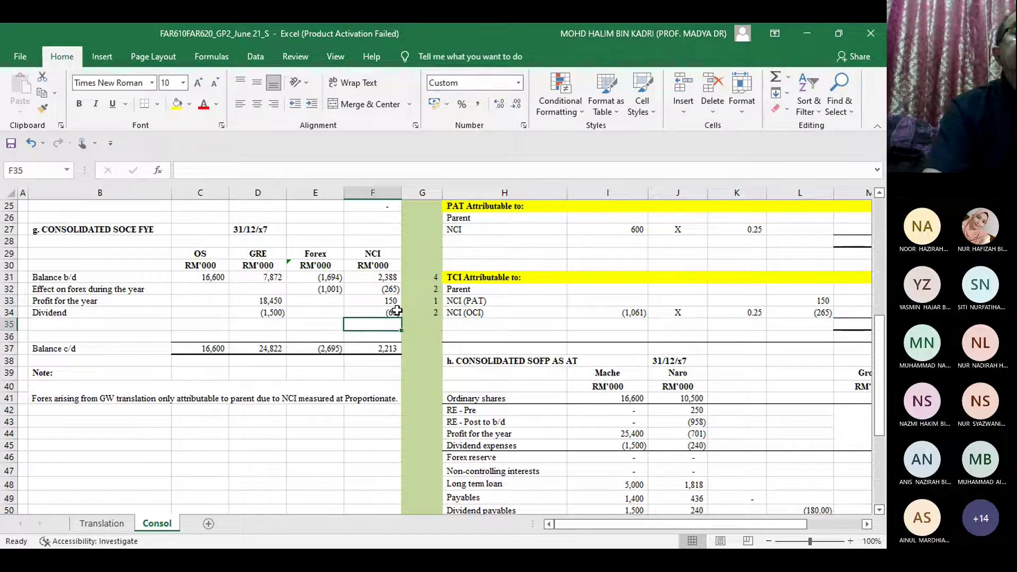
click(397, 311)
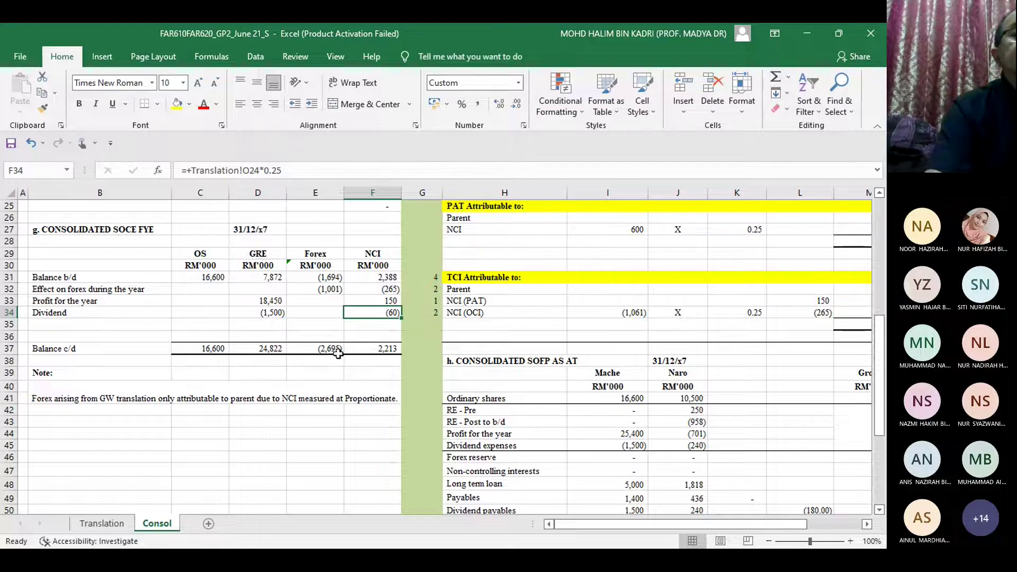
click(395, 351)
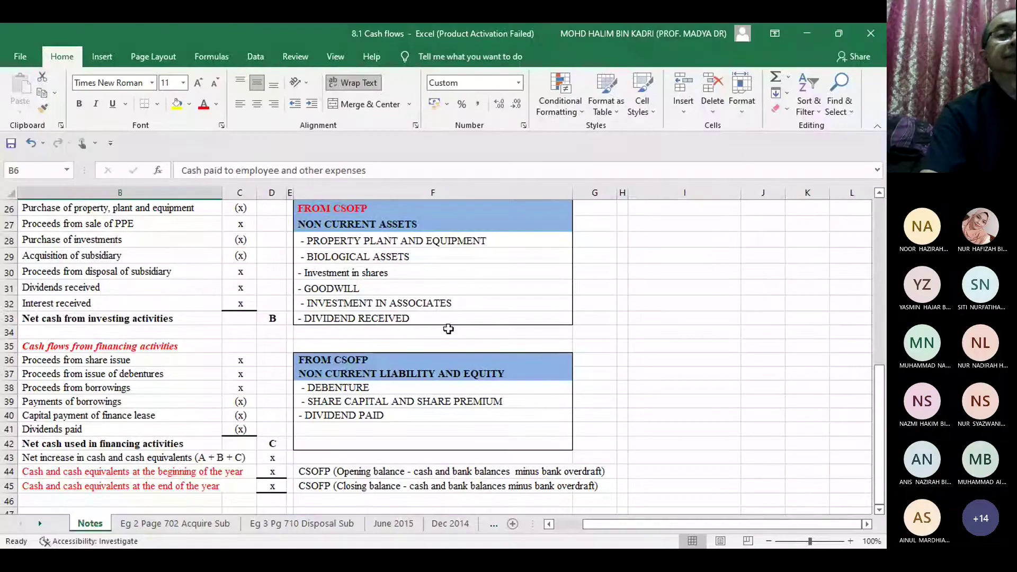
Step: Review the start of the Notes sheet in the 8.1 Cash flows workbook, covering the direct and indirect methods for operating activities
click(470, 211)
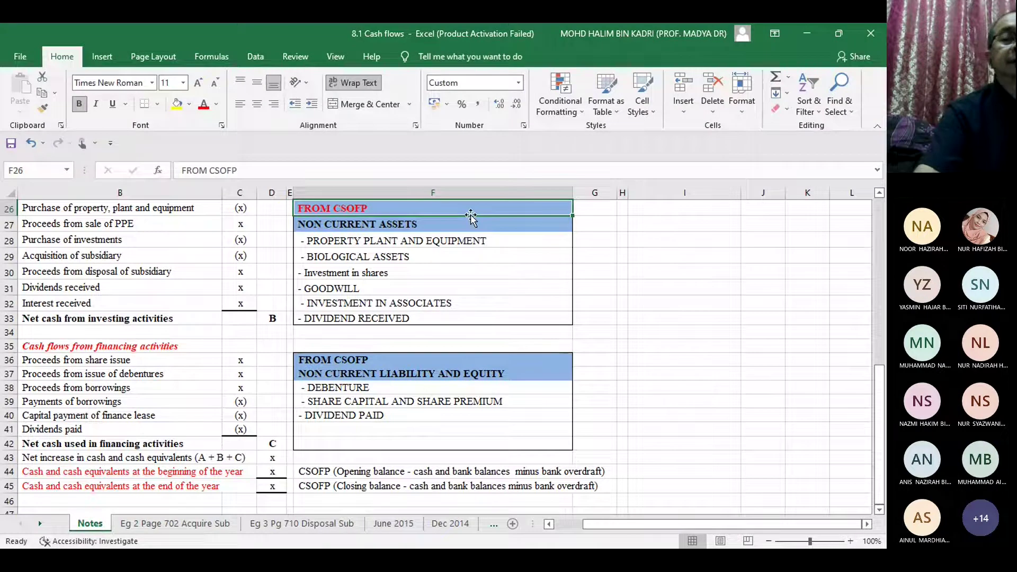
key(Home)
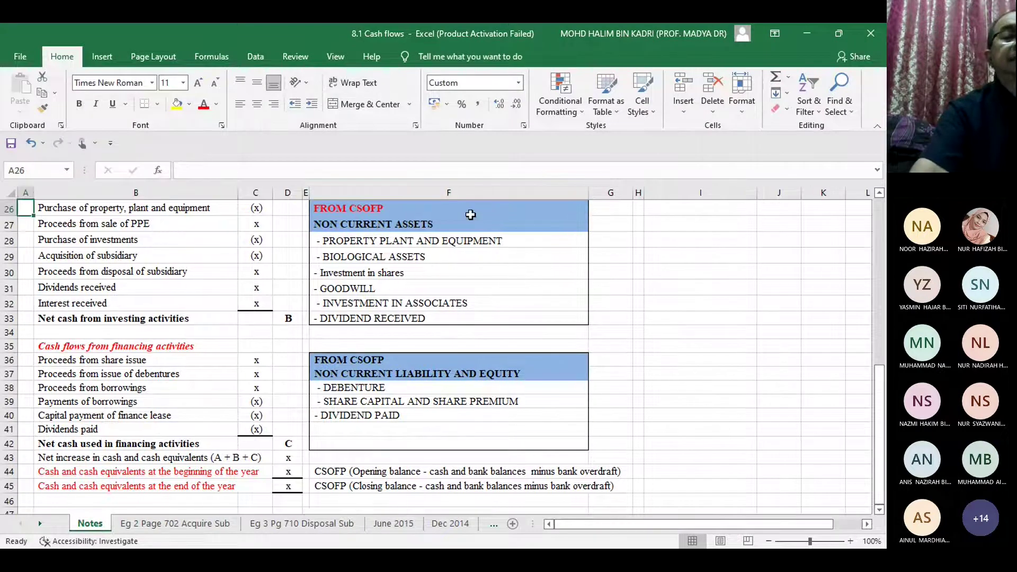
key(ctrl+Home)
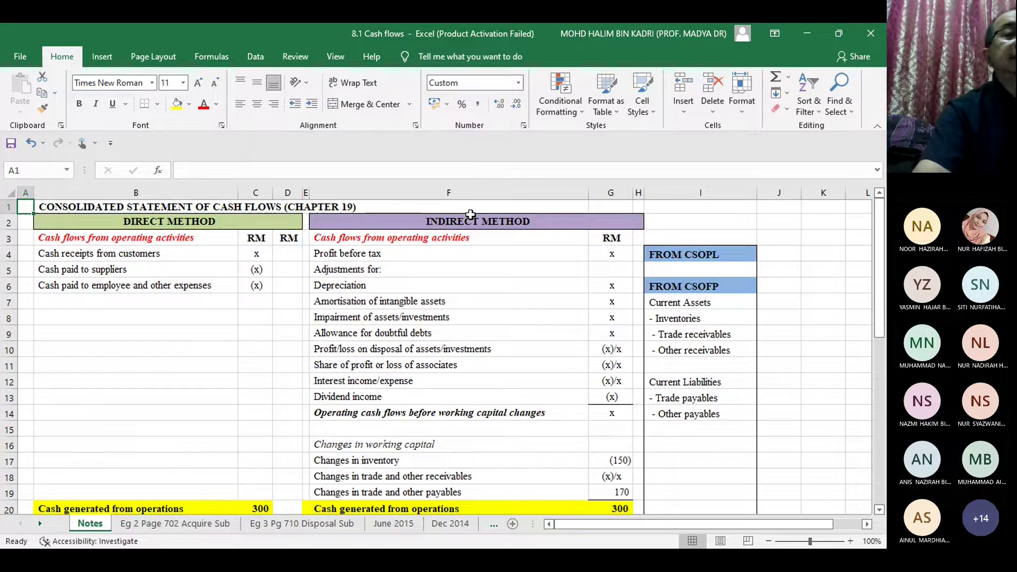
key(Right)
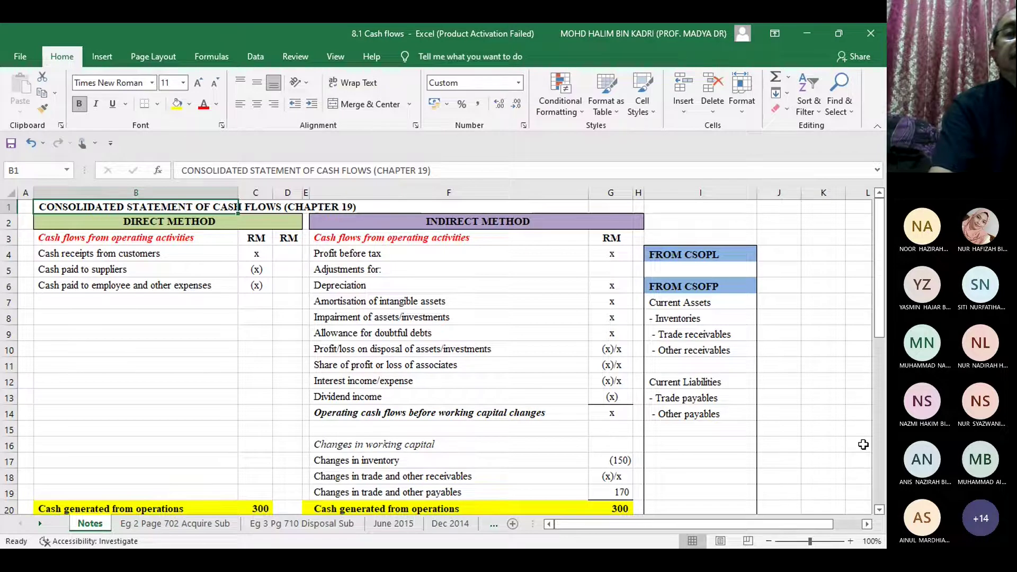
click(746, 207)
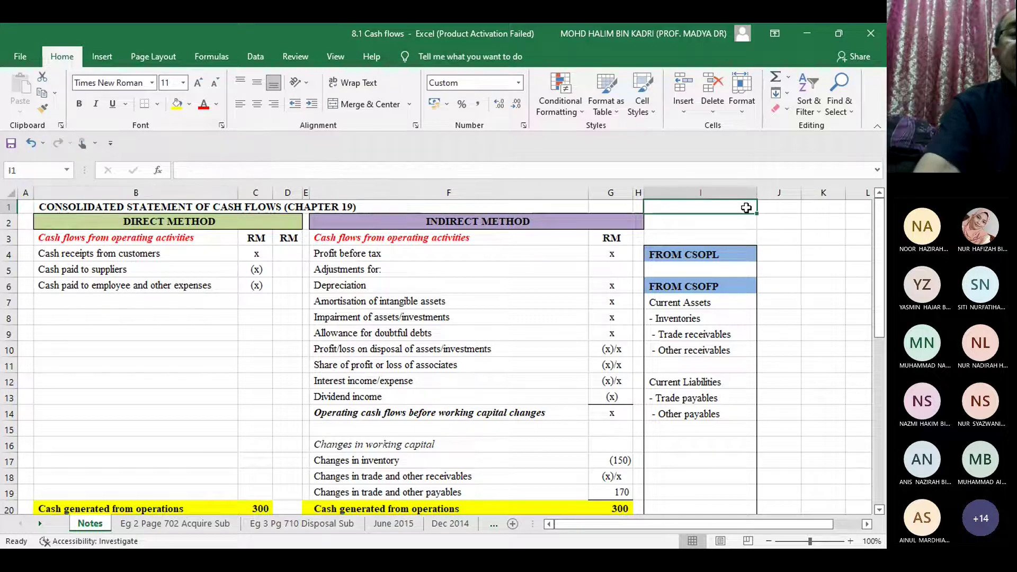
Step: Examine the Consolidated Statement of Cash Flows (Chapter 19) title row above the direct and indirect method headings on the Notes sheet
key(Left)
key(Left)
key(Left)
key(Left)
key(Left)
key(Left)
key(Left)
key(Left)
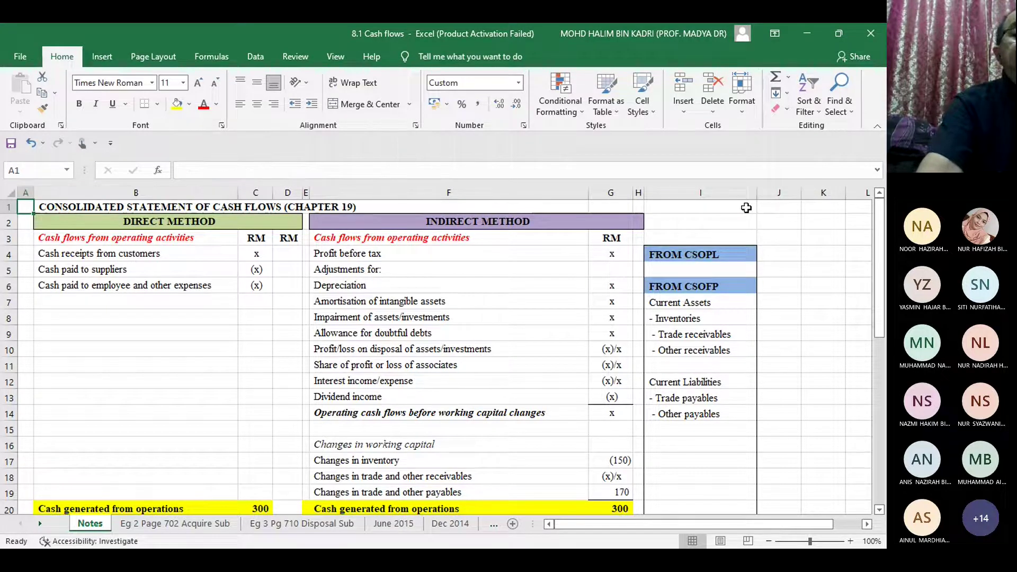
key(Right)
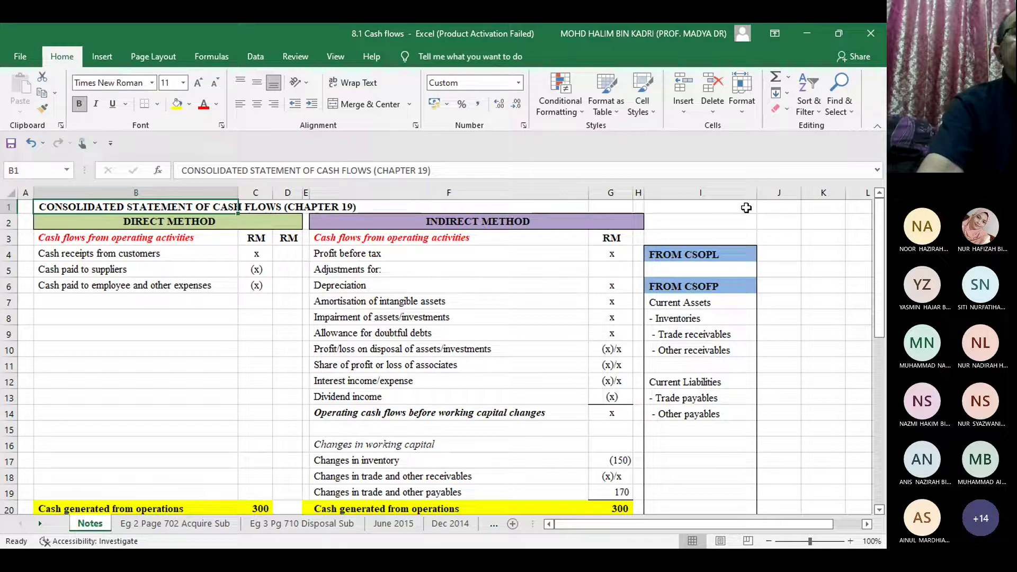
key(Right)
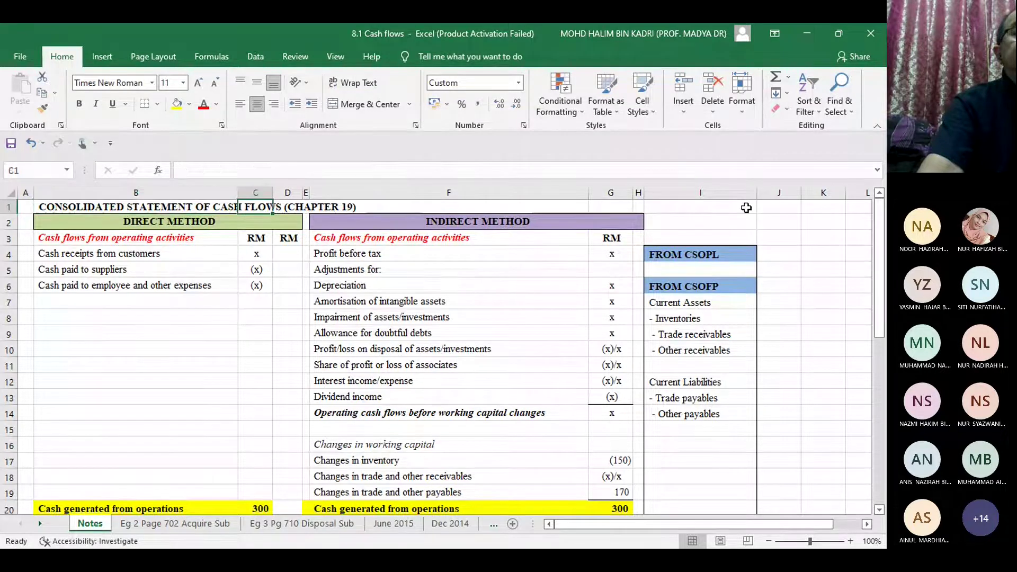
key(Right)
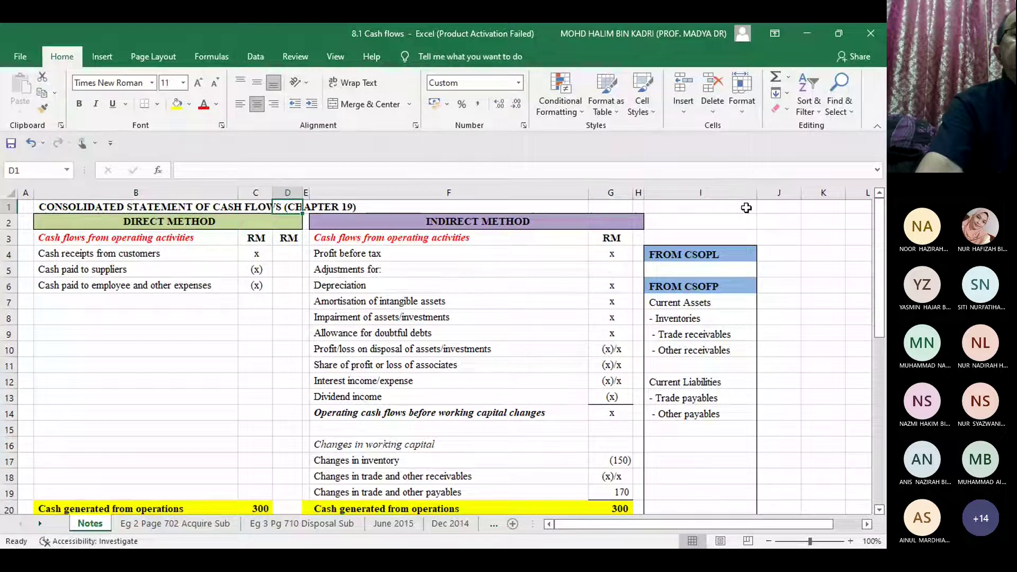
key(Left)
key(Left)
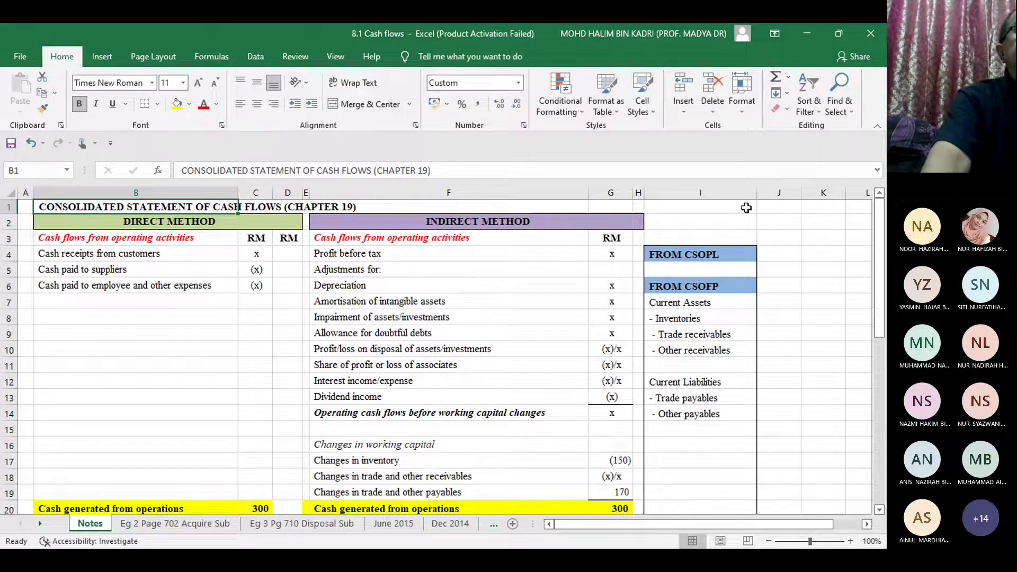
key(Down)
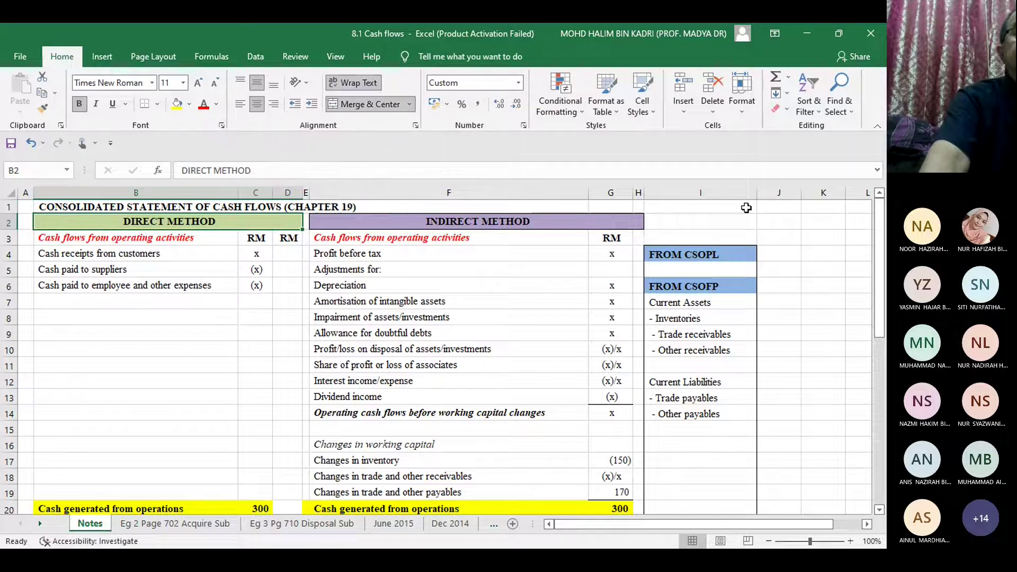
key(Up)
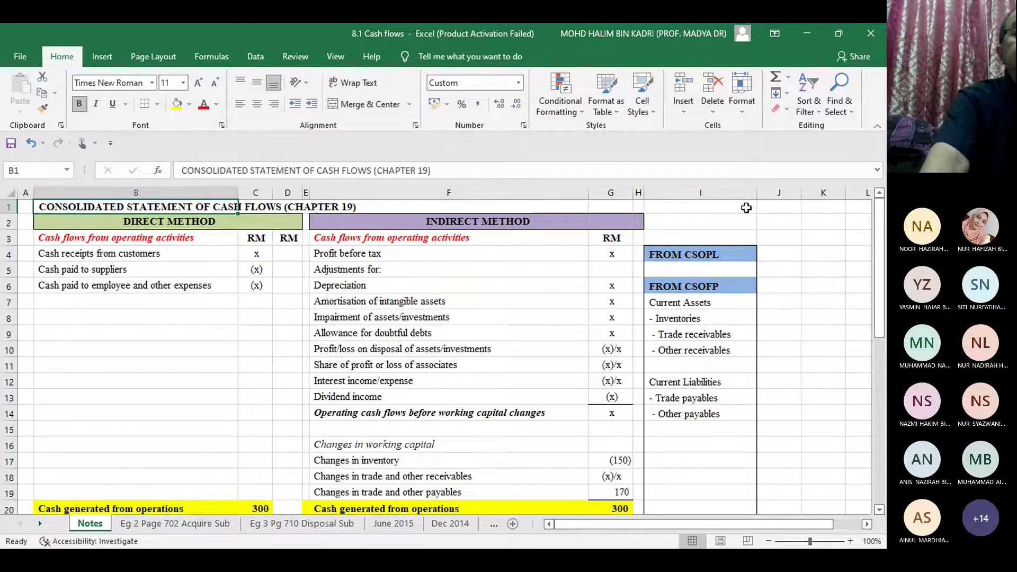
key(Right)
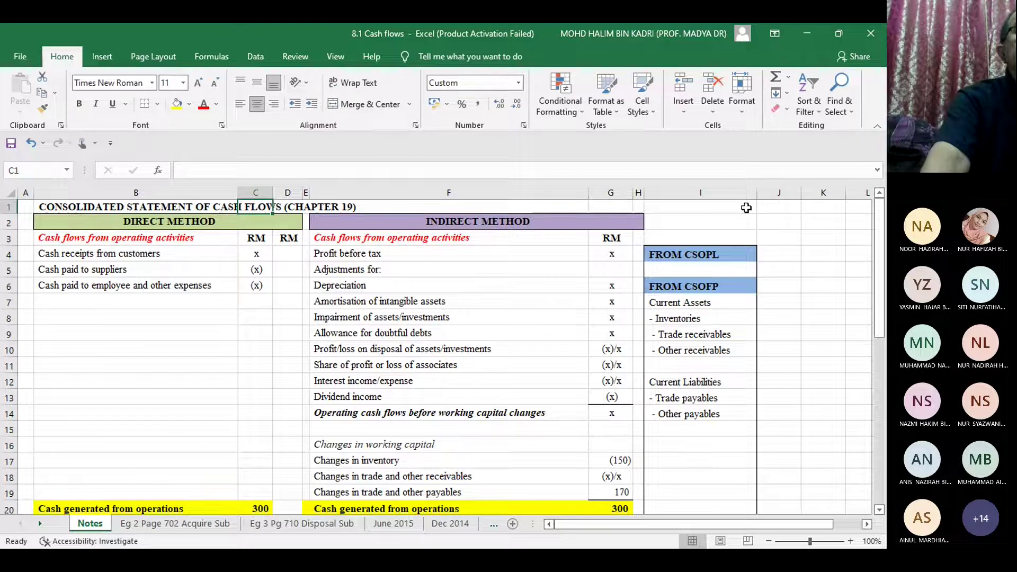
key(Right)
key(Right)
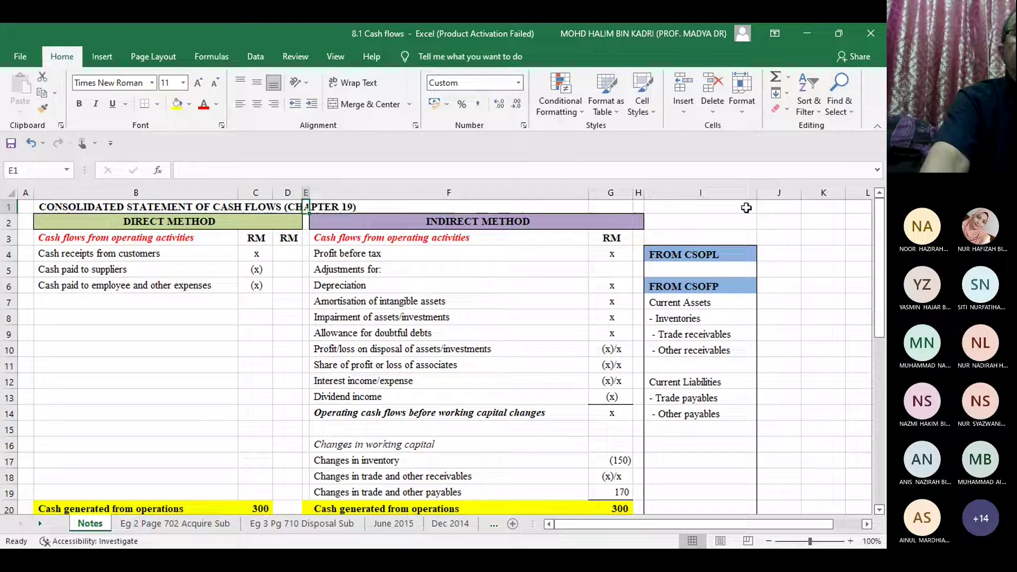
key(Left)
key(Left)
key(Left)
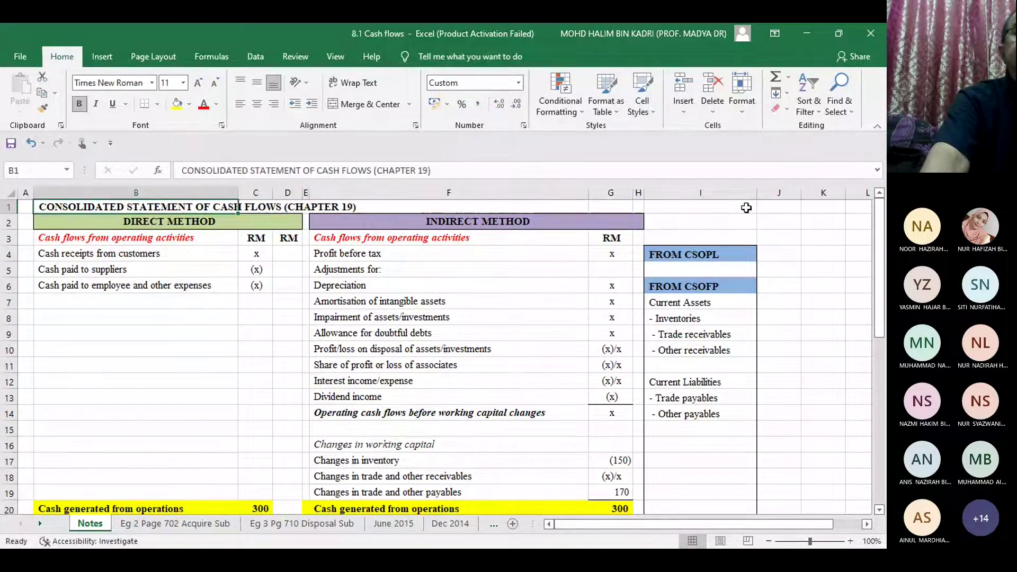
key(Right)
key(Left)
key(Left)
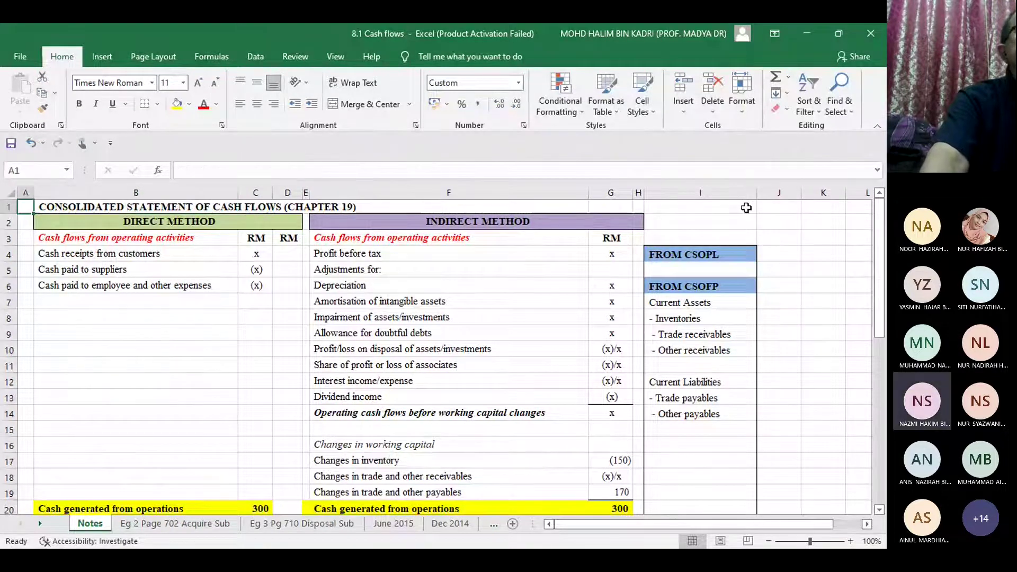
key(Right)
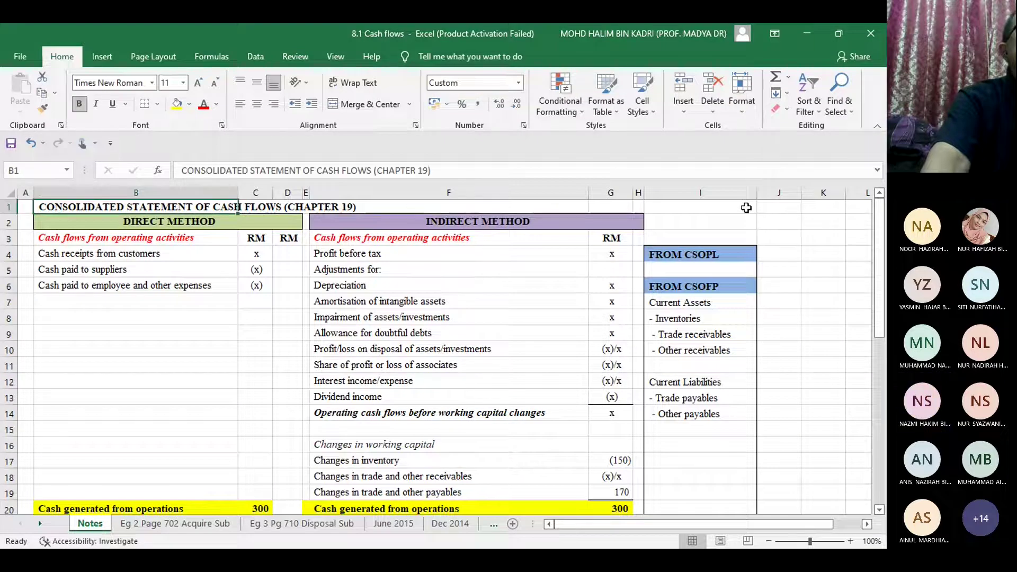
key(Right)
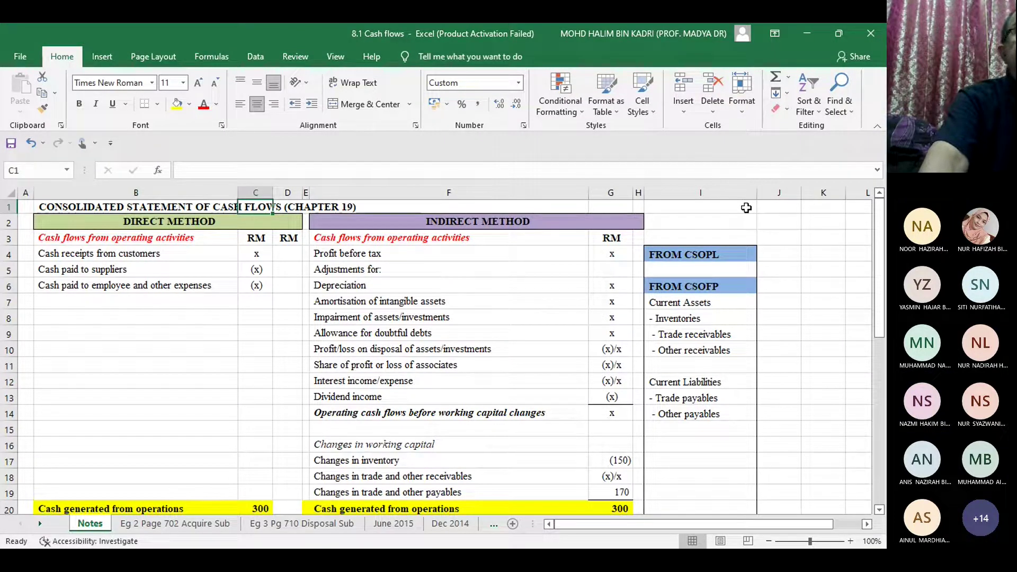
key(Left)
key(Down)
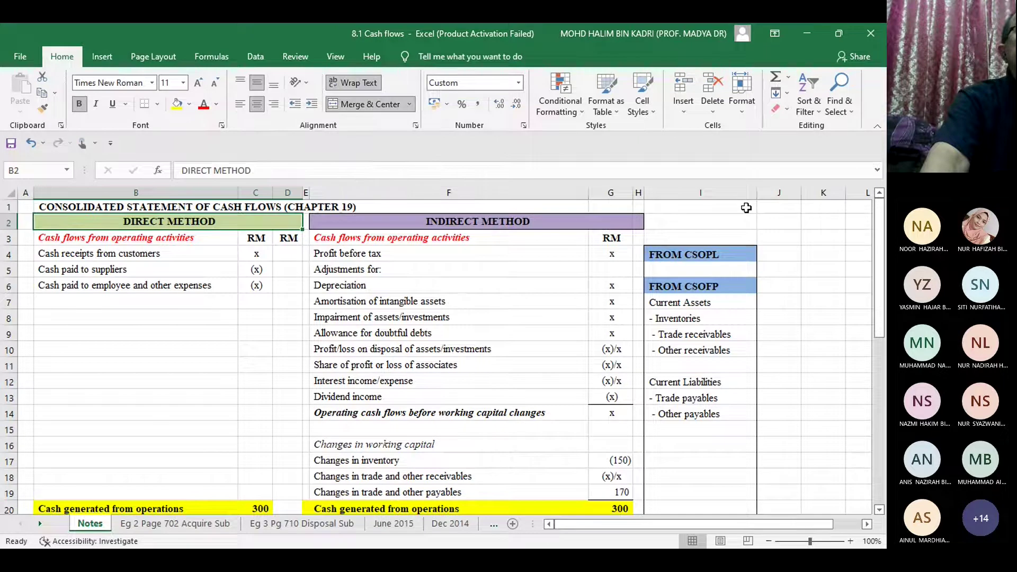
key(Left)
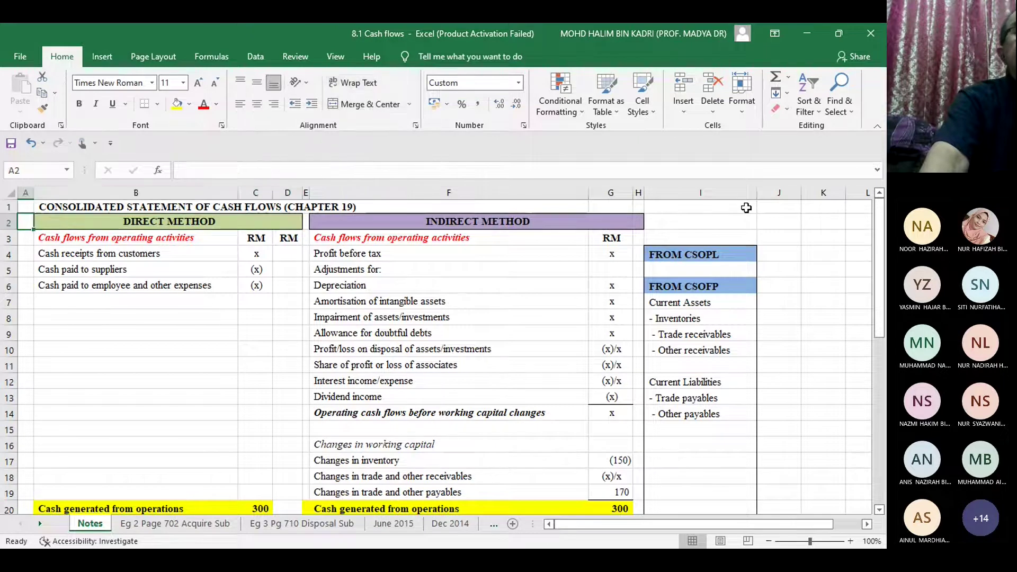
key(Up)
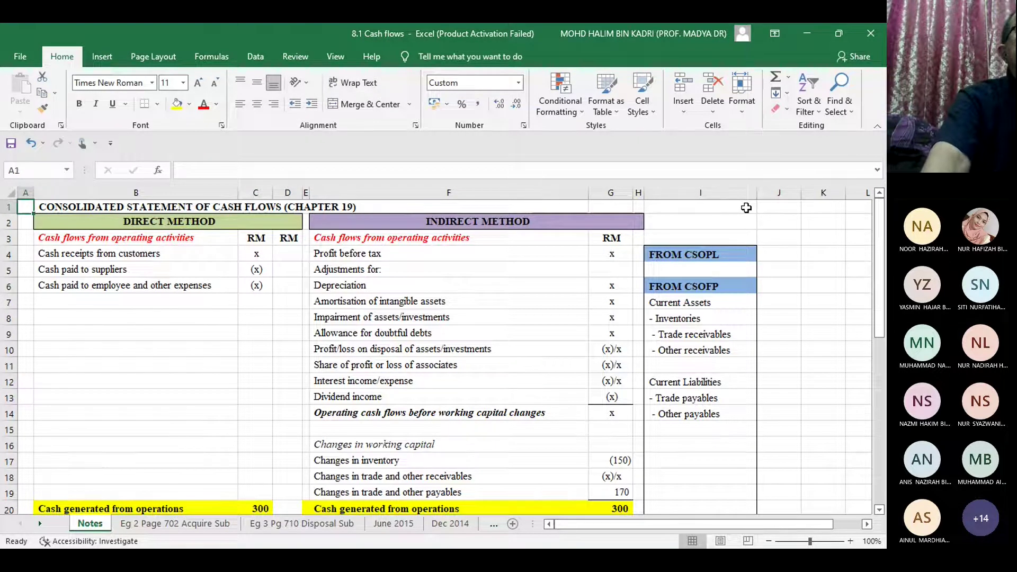
key(Right)
key(Right)
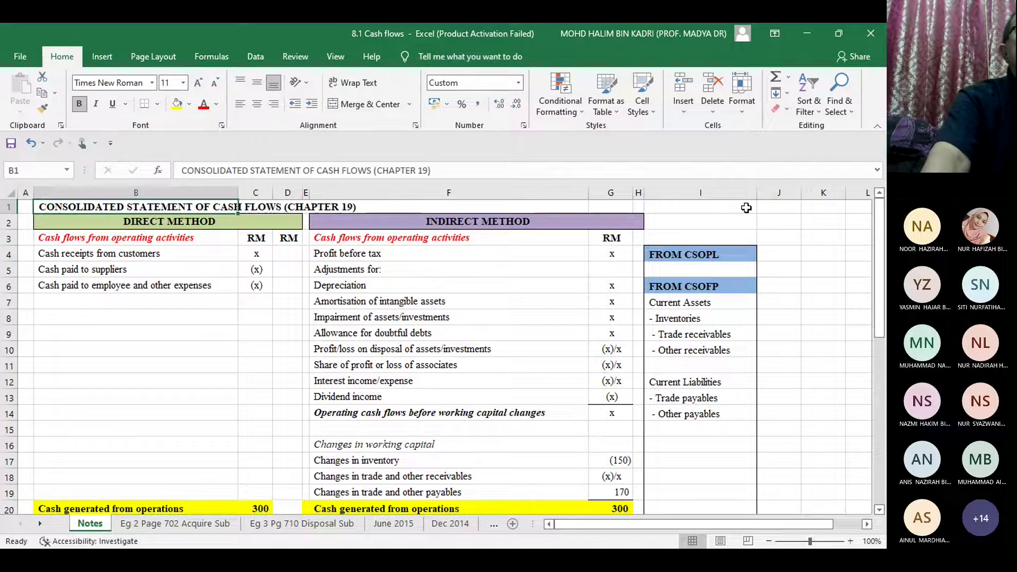
key(Right)
key(Right)
key(Right)
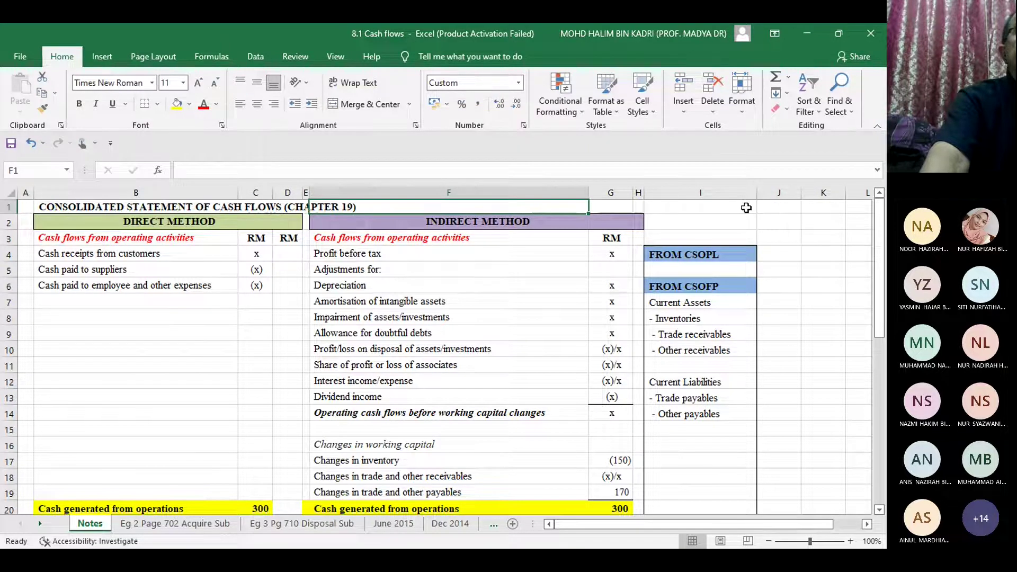
Step: Review the direct method's operating activities: cash receipts from customers, cash paid to suppliers, and cash paid to employee and other expenses
key(Down)
key(Left)
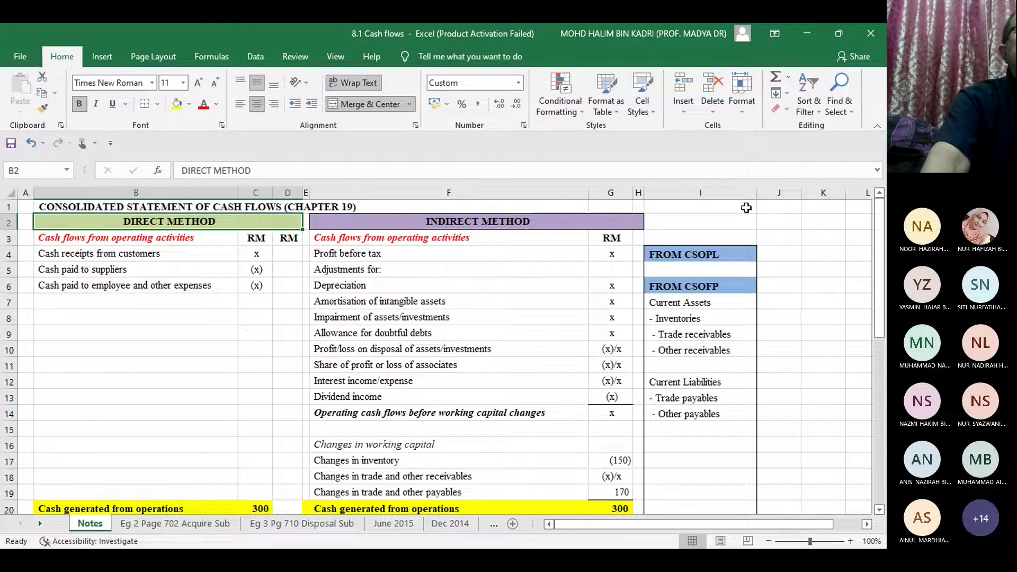
key(Down)
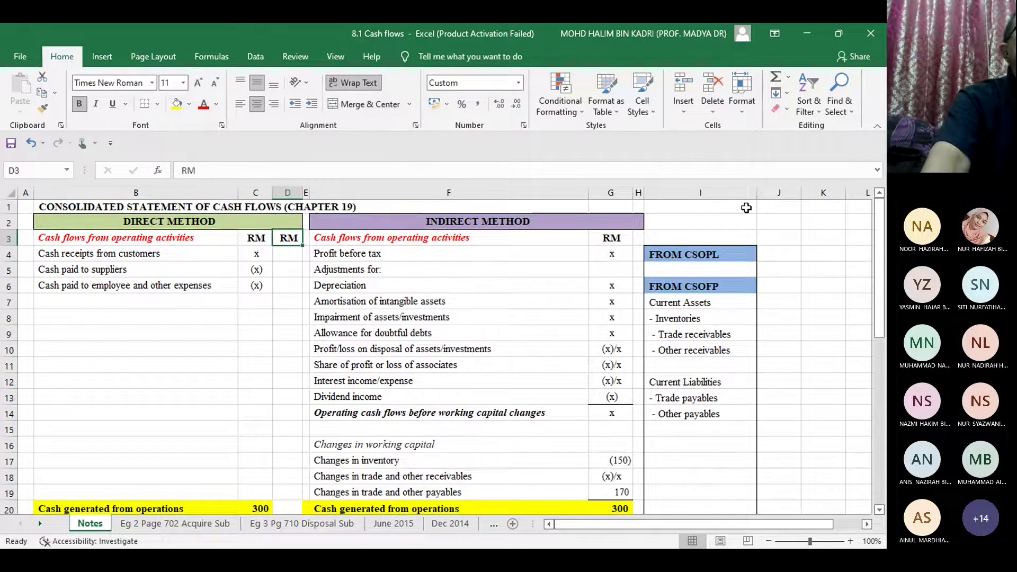
key(Down)
key(Down)
key(Down)
key(Down)
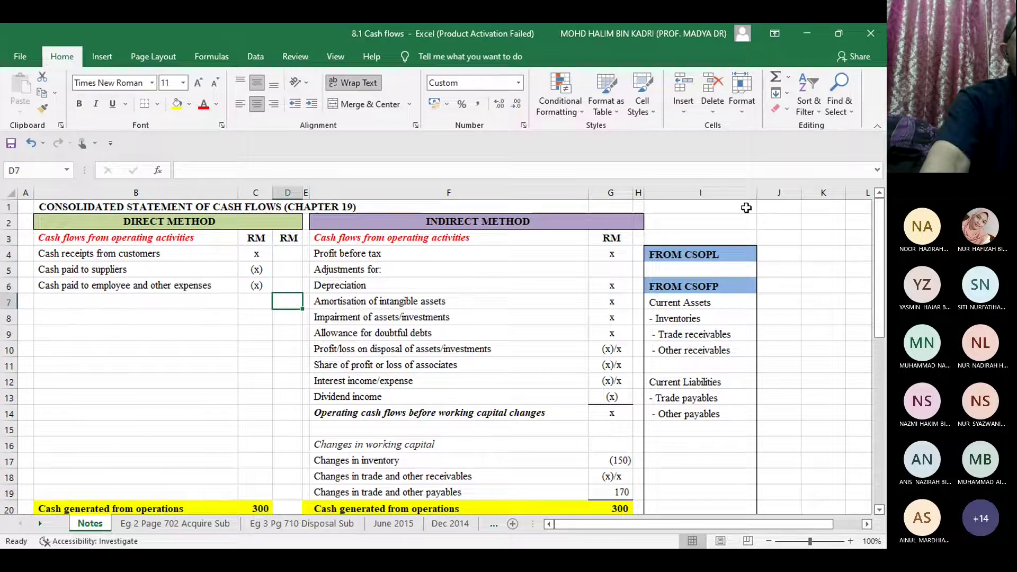
key(Up)
key(Up)
key(Up)
key(Up)
key(Up)
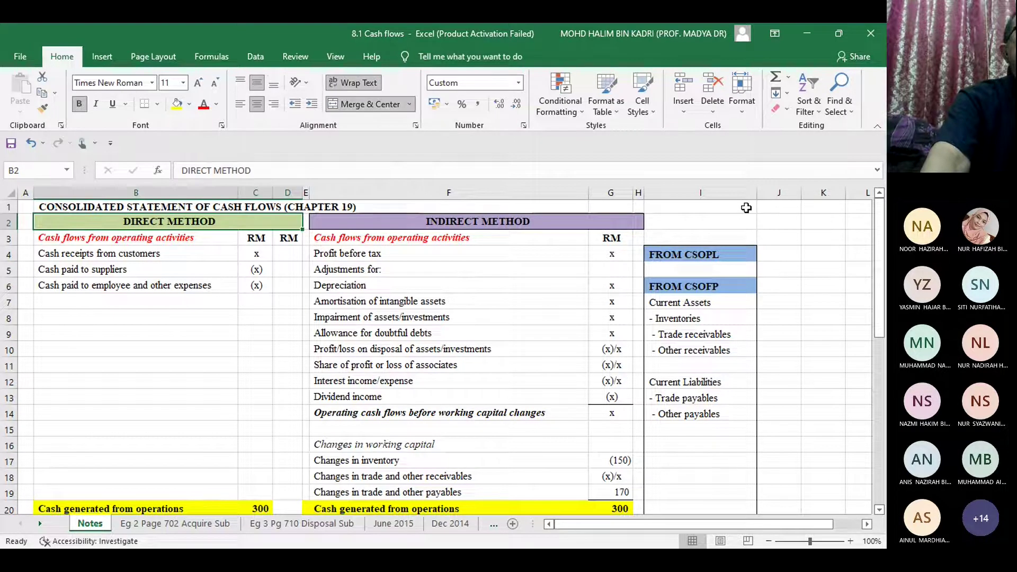
key(Down)
key(Down)
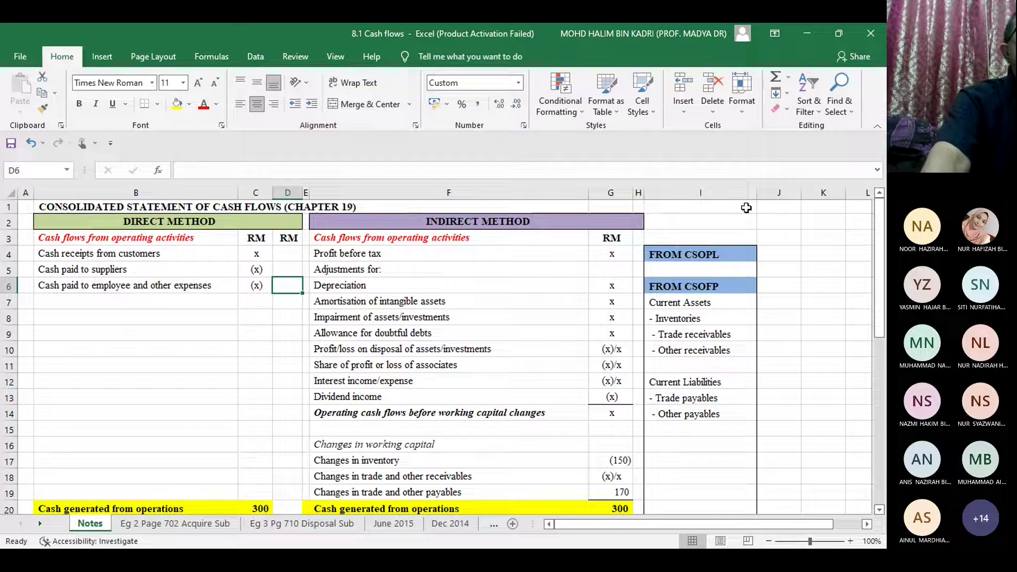
key(Down)
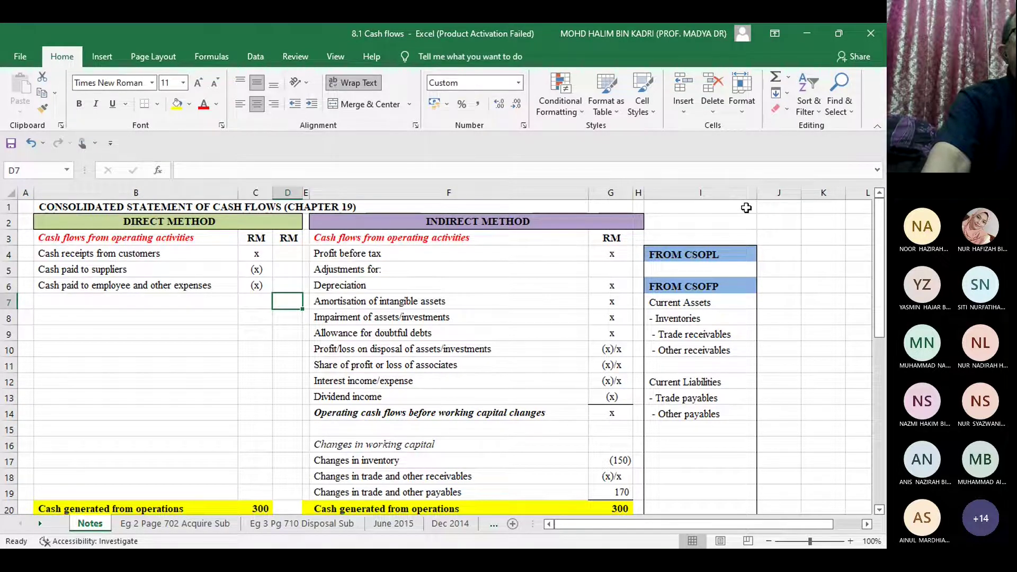
Step: Examine the operating activities rows down to Cash generated from operations, comparing the direct and indirect method layouts
key(Down)
key(Down)
key(Down)
key(Down)
key(Down)
key(Down)
key(Down)
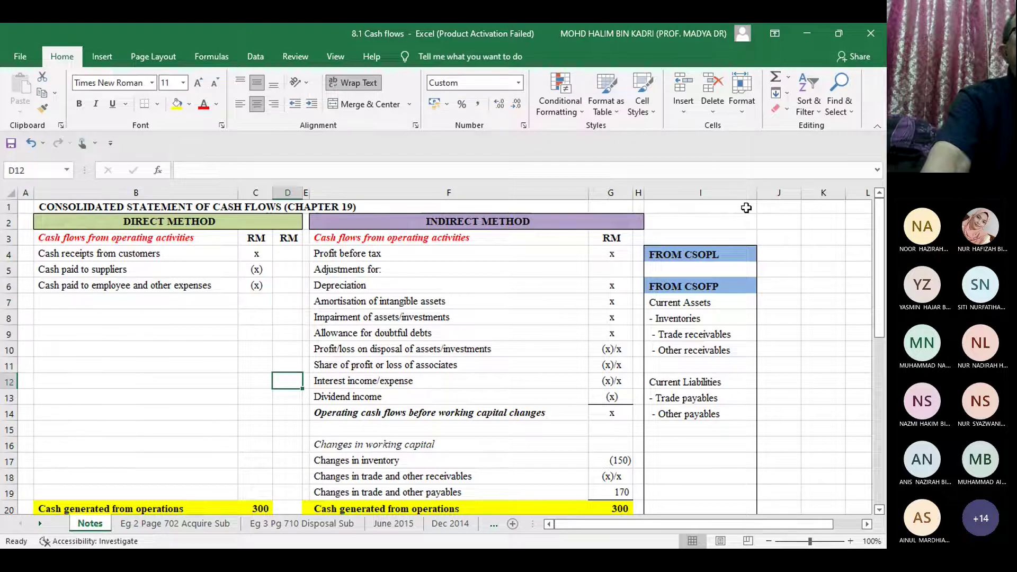
key(Down)
key(Down)
key(Down)
key(Down)
key(Down)
key(Down)
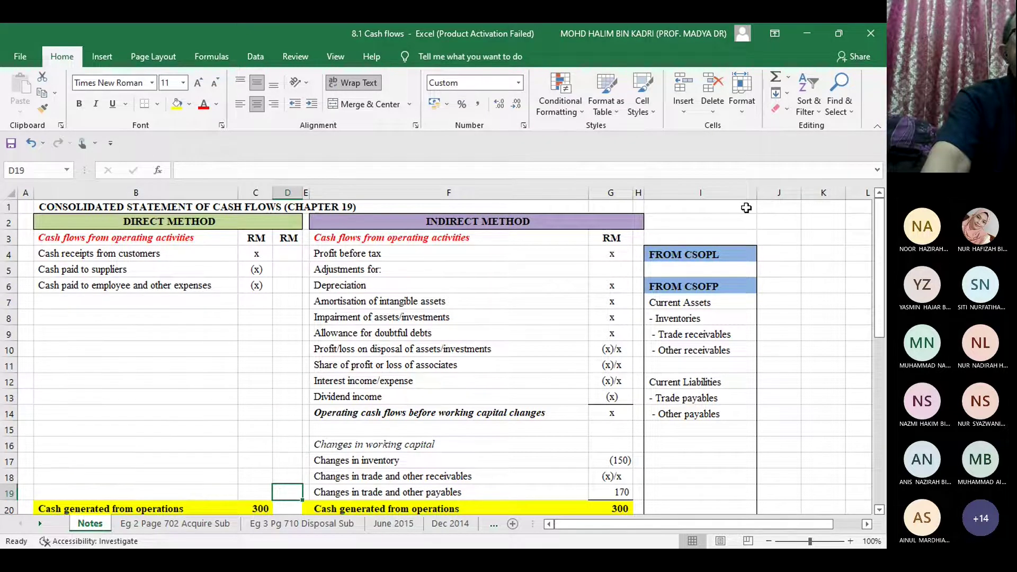
key(Up)
key(Up)
key(Up)
key(Up)
key(Up)
key(Up)
key(Up)
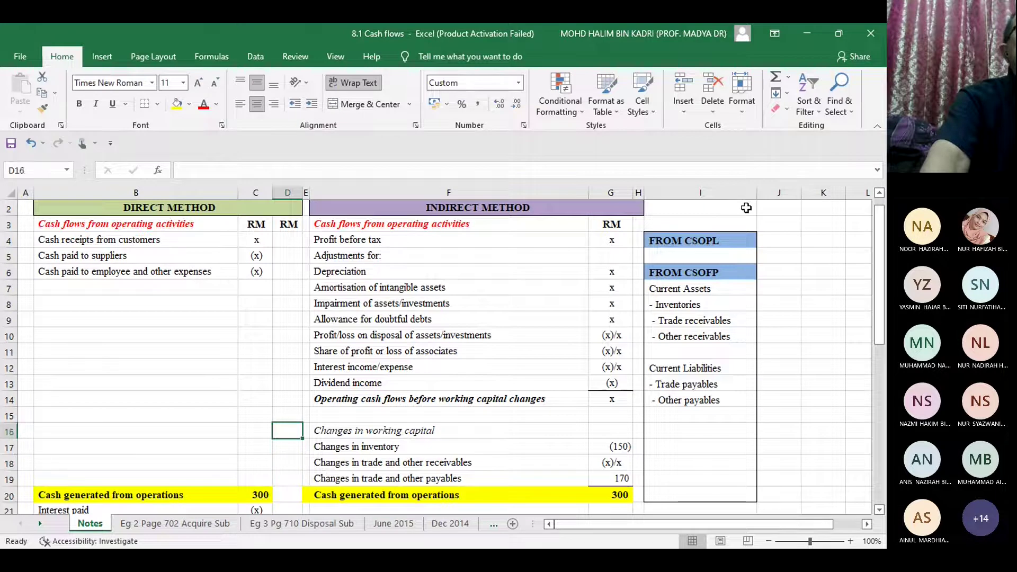
key(Up)
key(Up)
key(Up)
key(Up)
key(Up)
key(Up)
key(Up)
key(Up)
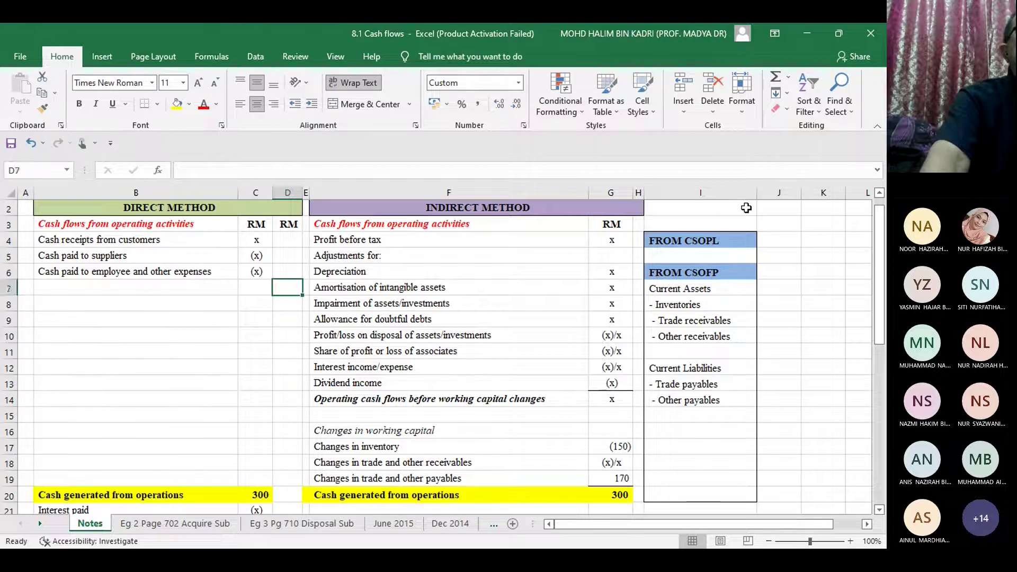
Step: Review the direct method's operating lines for cash receipts from customers and cash paid to suppliers, employees and other expenses
key(Up)
key(Up)
key(Up)
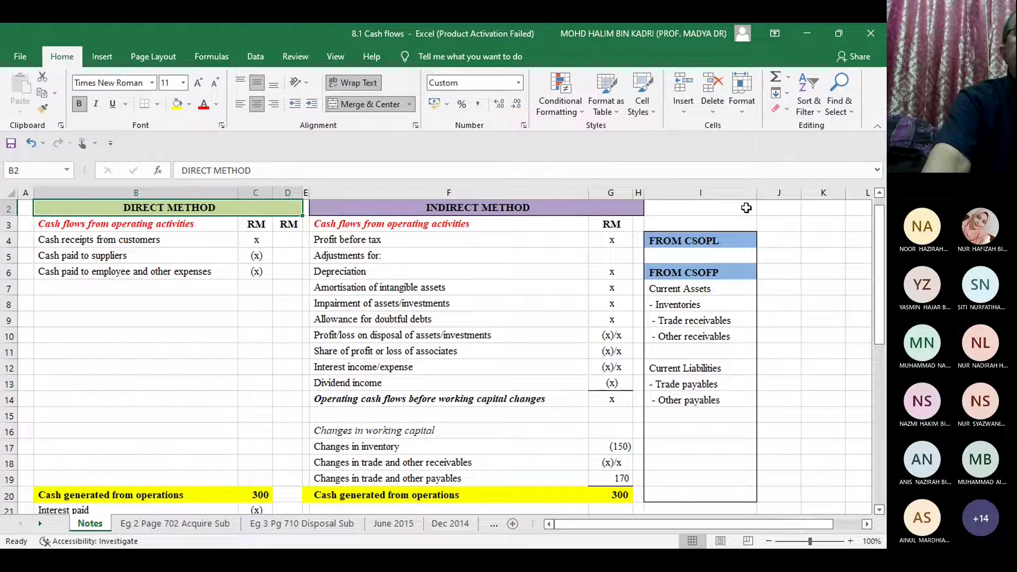
key(Down)
key(Down)
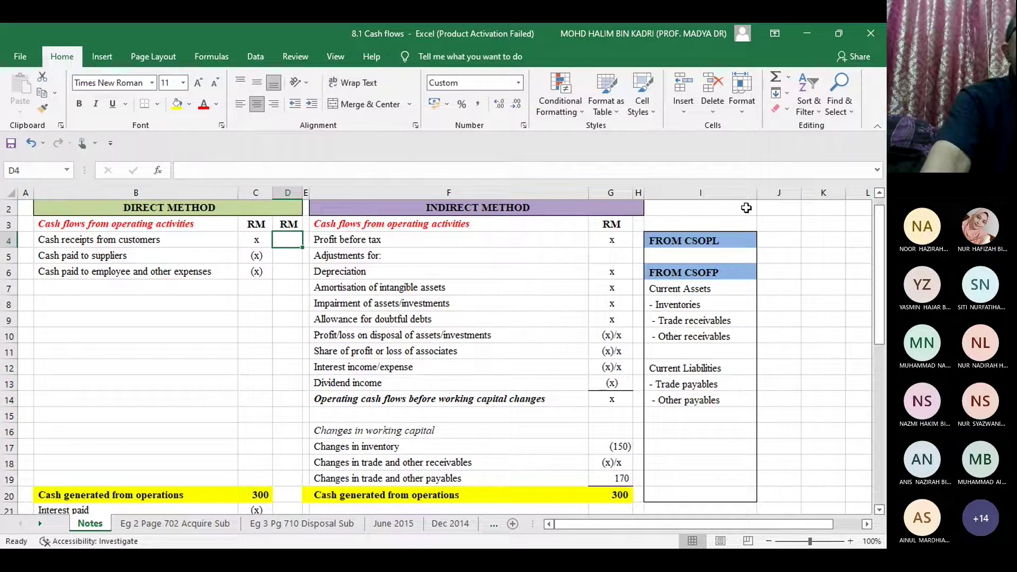
key(Up)
key(Left)
key(Left)
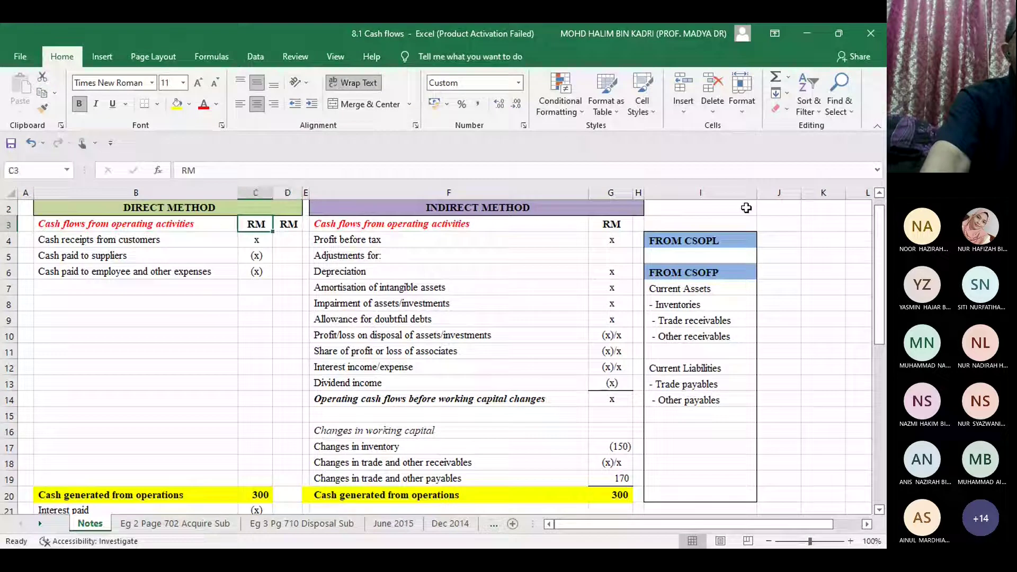
key(Down)
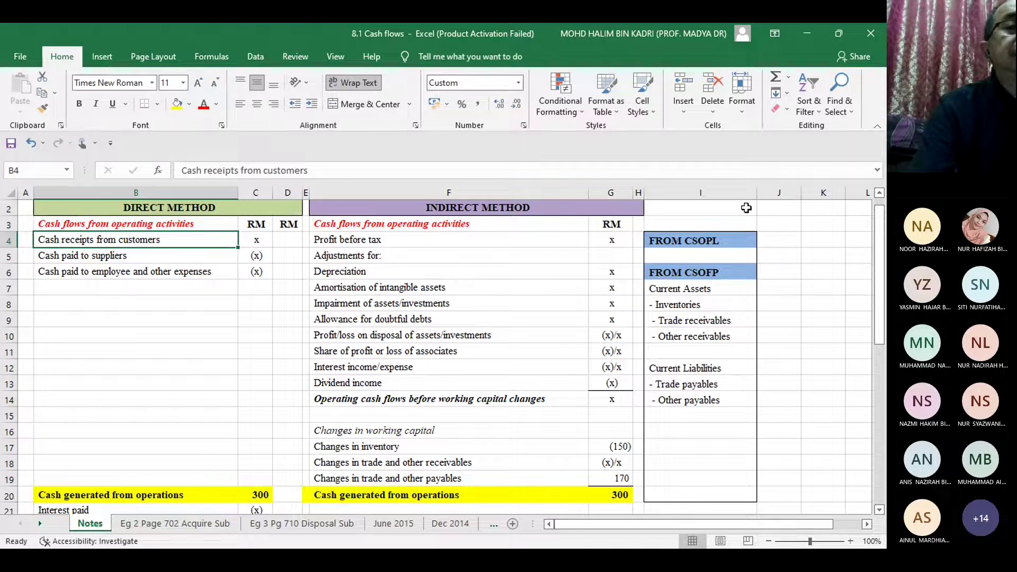
key(Down)
key(Down)
key(Up)
key(Up)
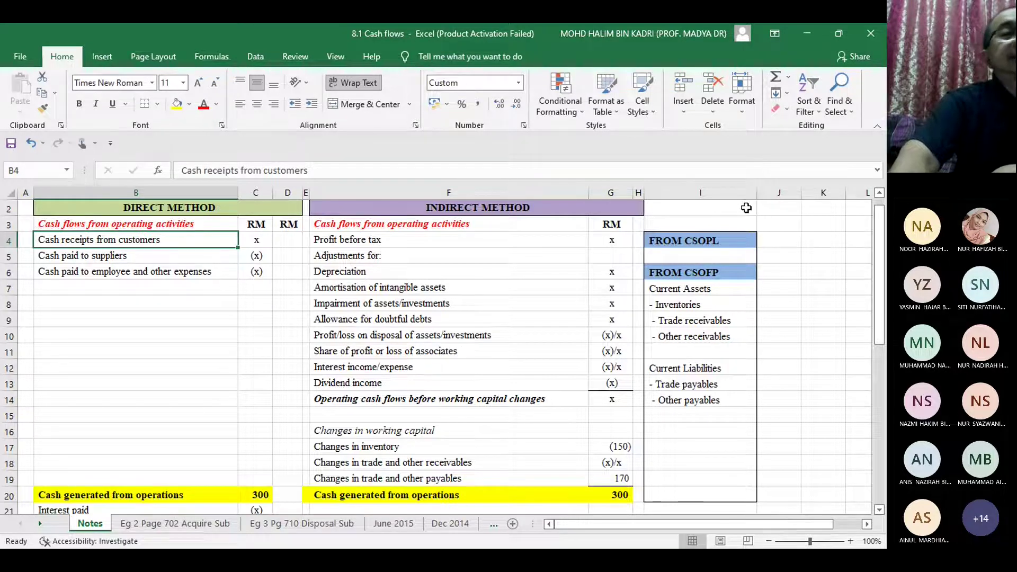
key(Down)
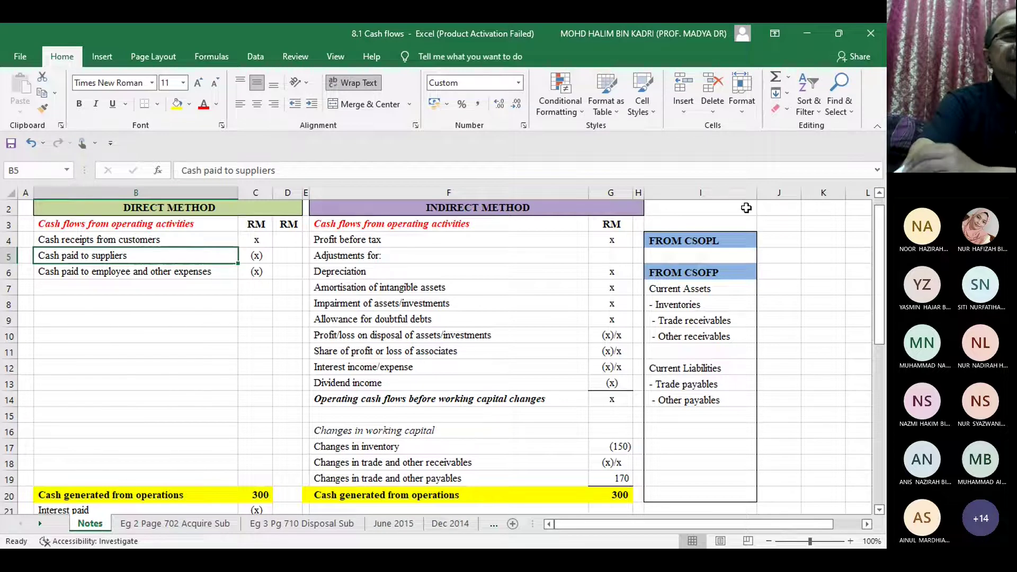
key(Down)
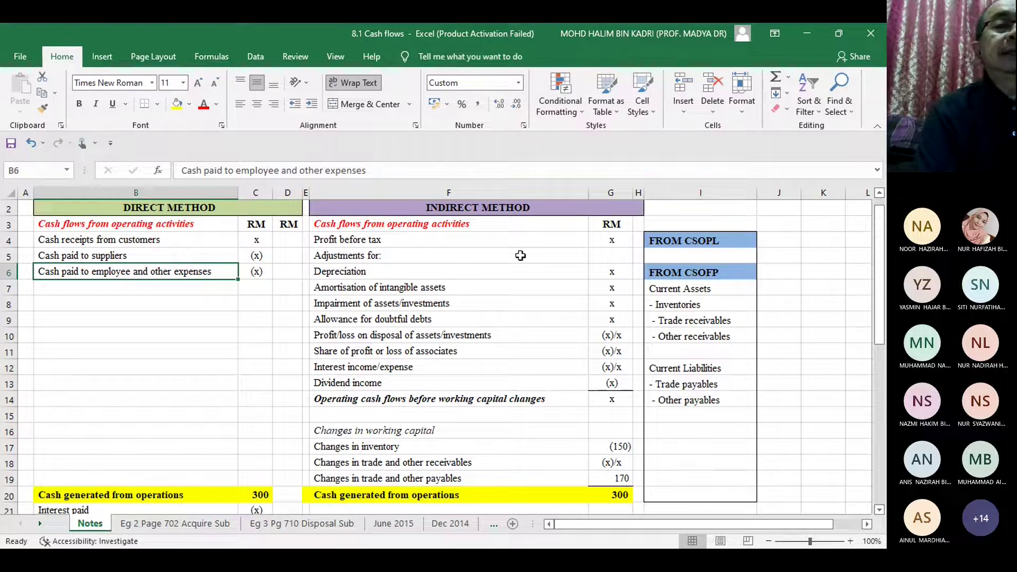
Step: Compare cash generated from operations under both methods, and review the indirect method's profit before tax and adjustments lines
click(496, 240)
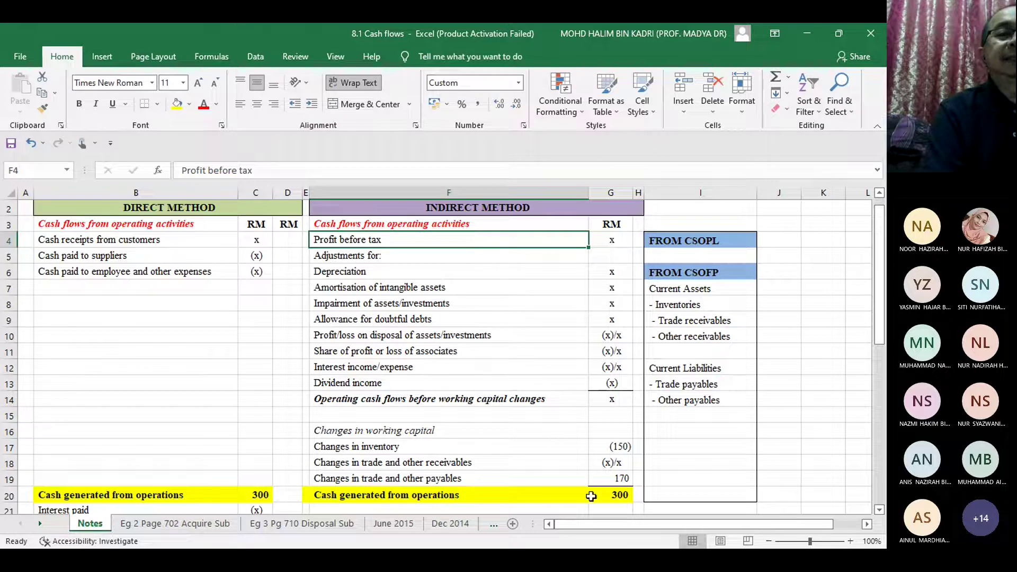
click(618, 498)
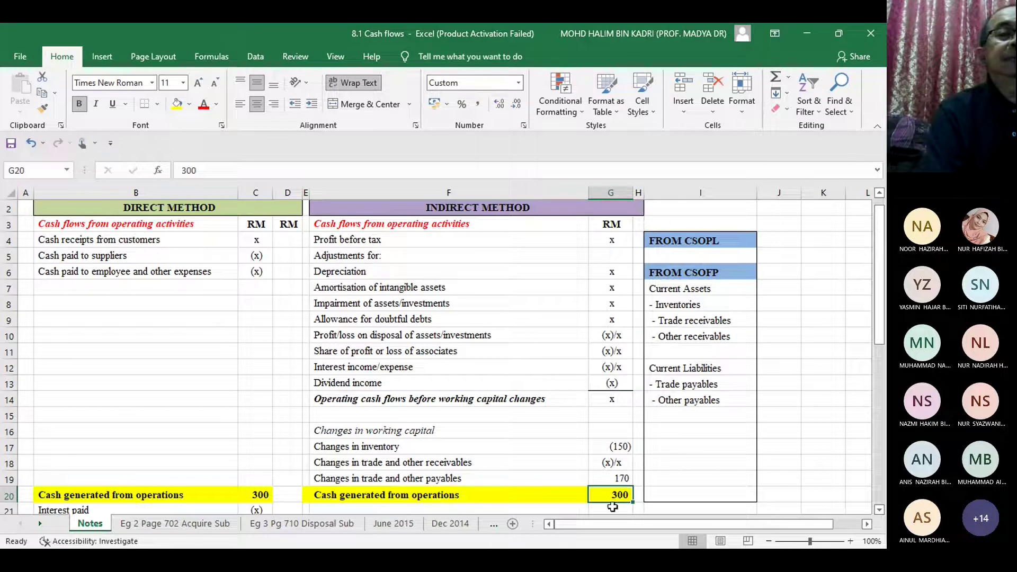
click(265, 495)
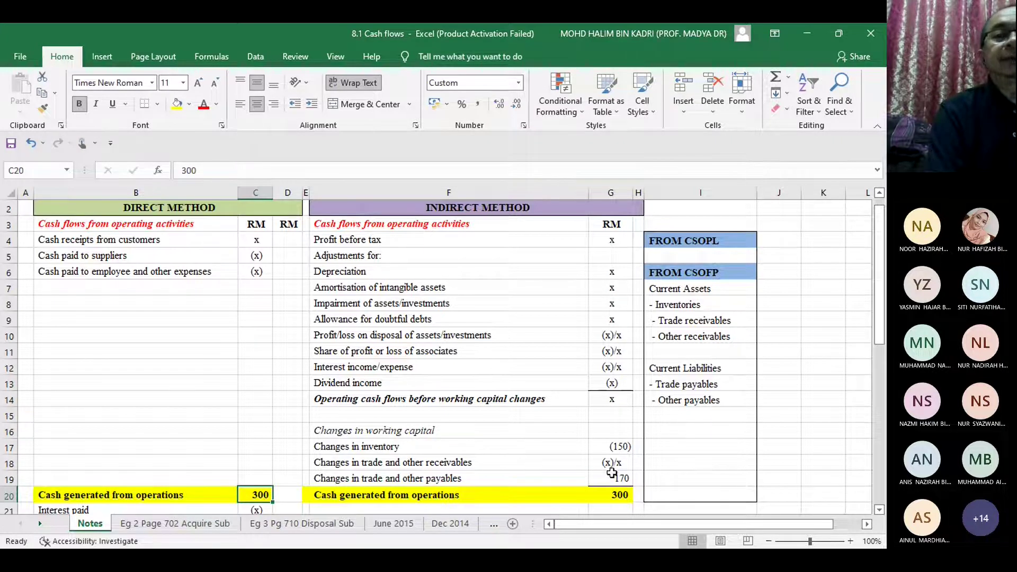
click(595, 478)
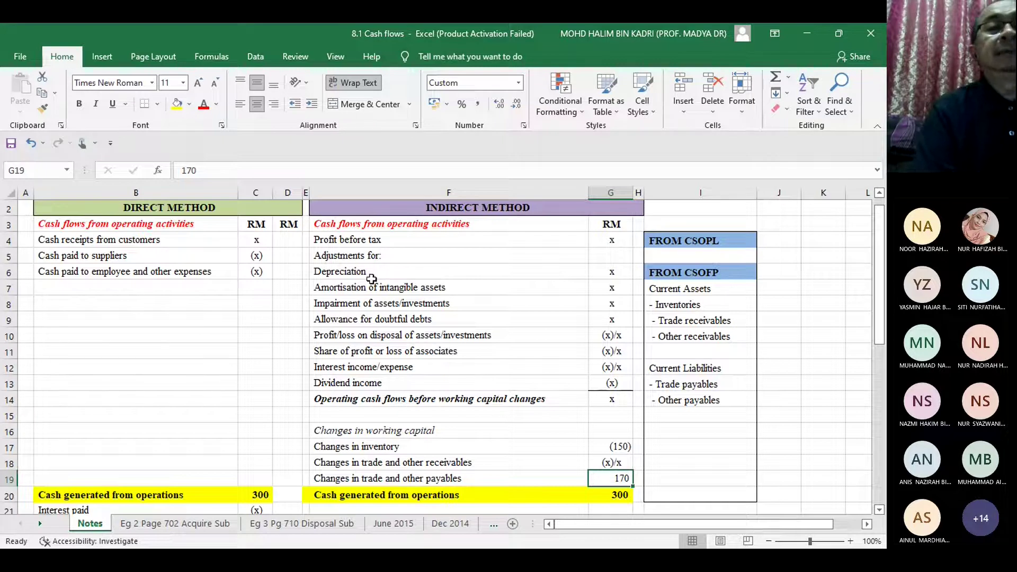
click(373, 241)
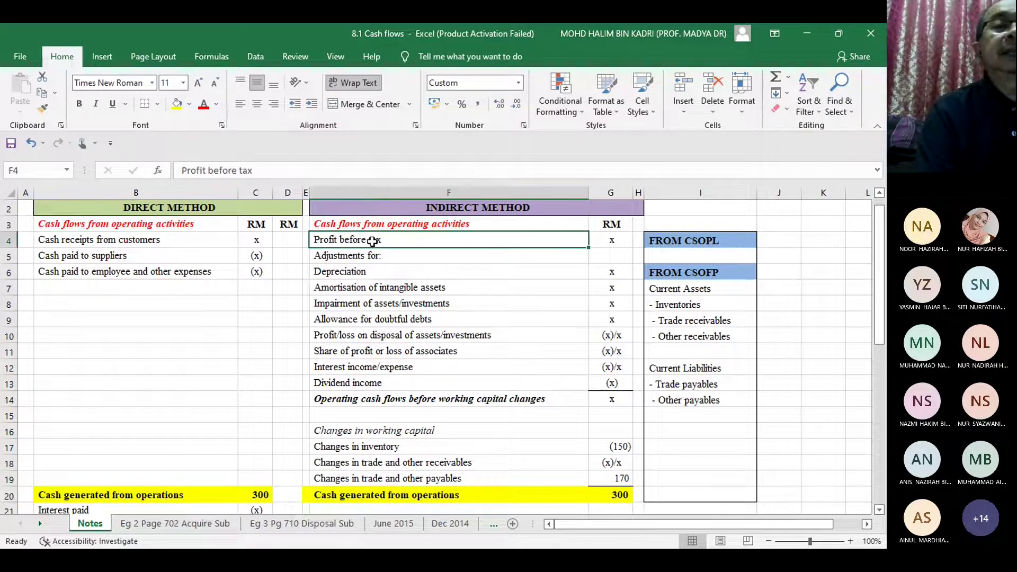
click(360, 255)
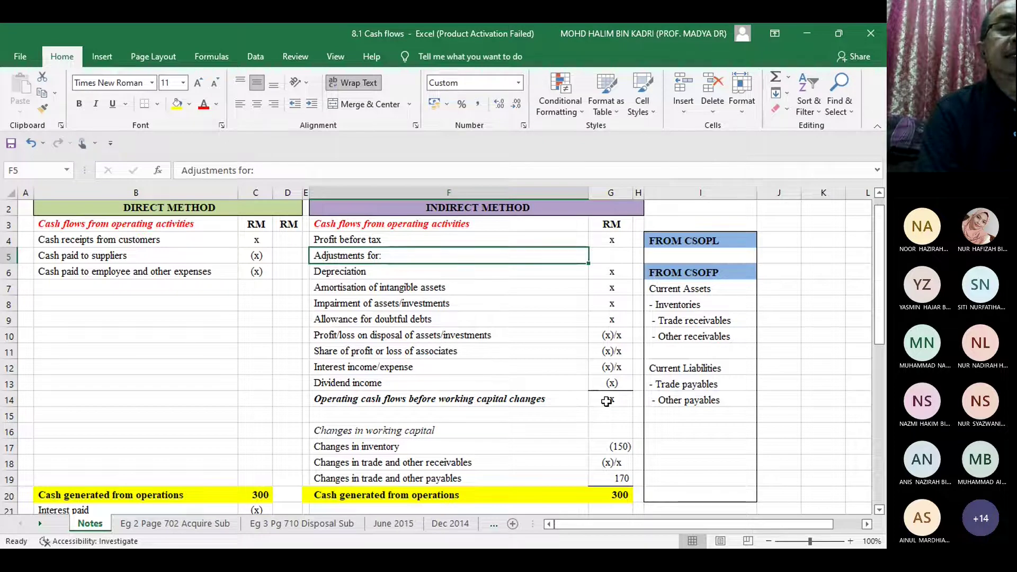
Step: Examine the indirect method's working capital changes in inventory, trade and other receivables, and trade and other payables
click(435, 436)
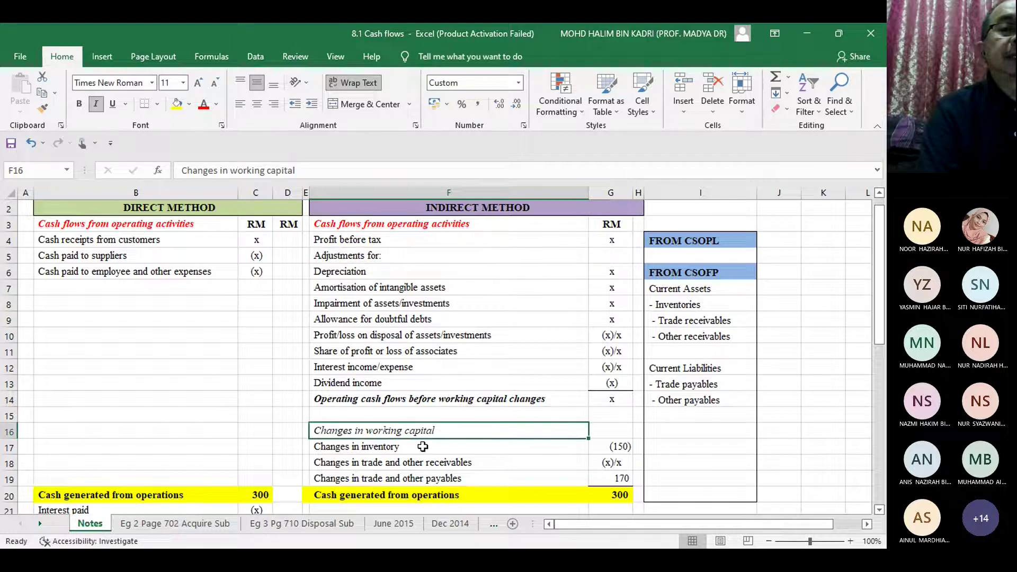
click(405, 449)
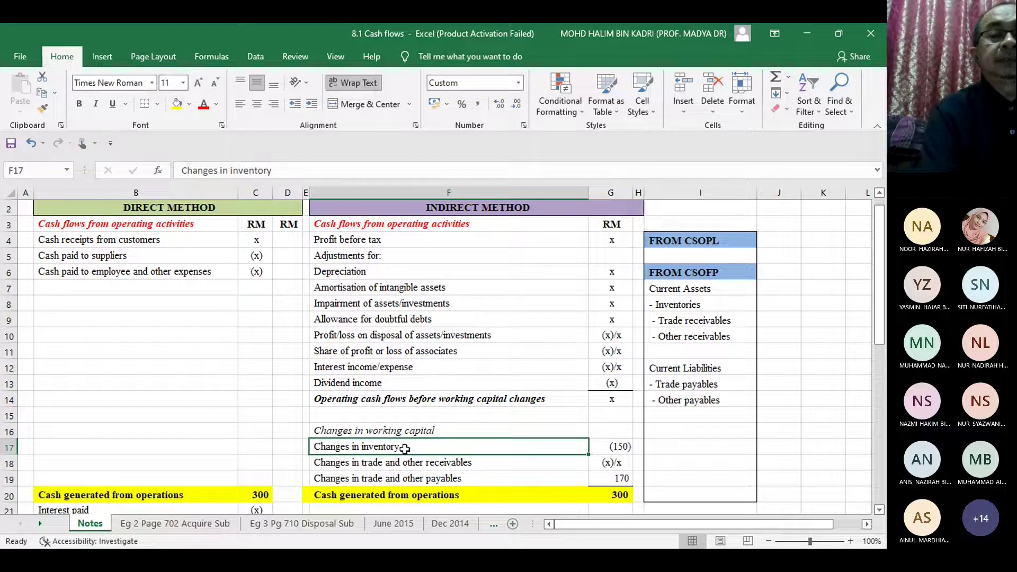
double_click(405, 448)
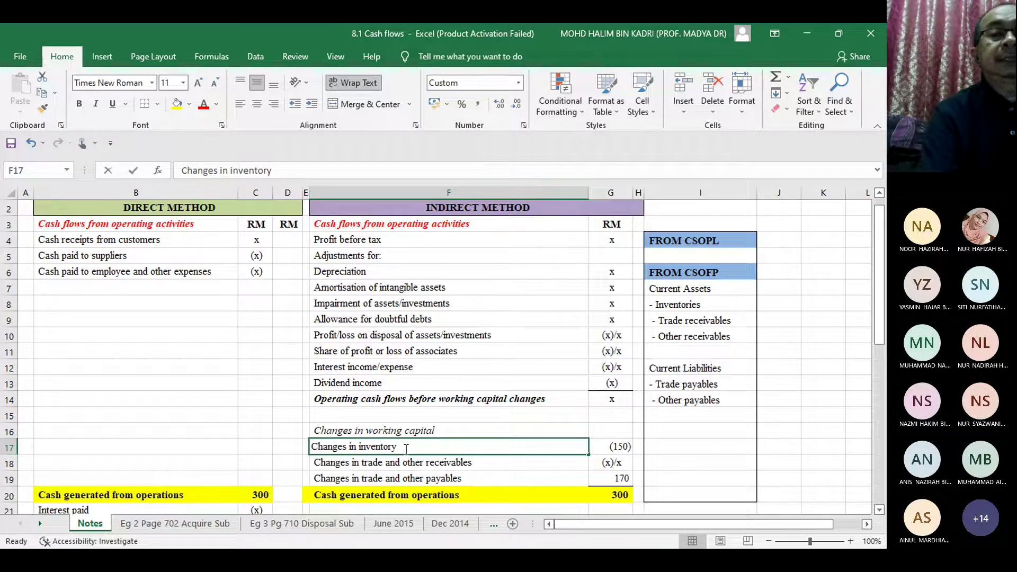
key(Escape)
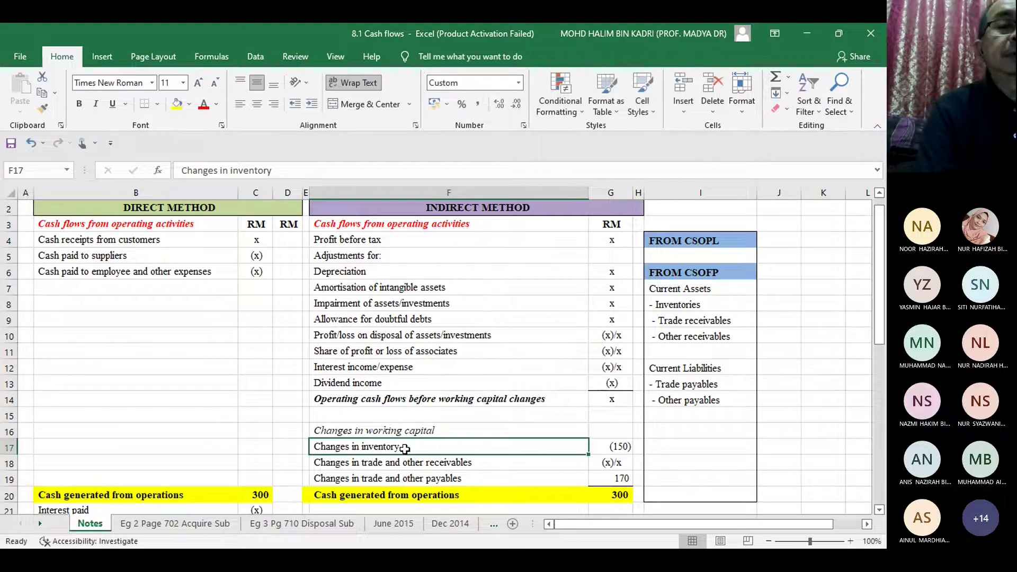
key(Down)
key(Down)
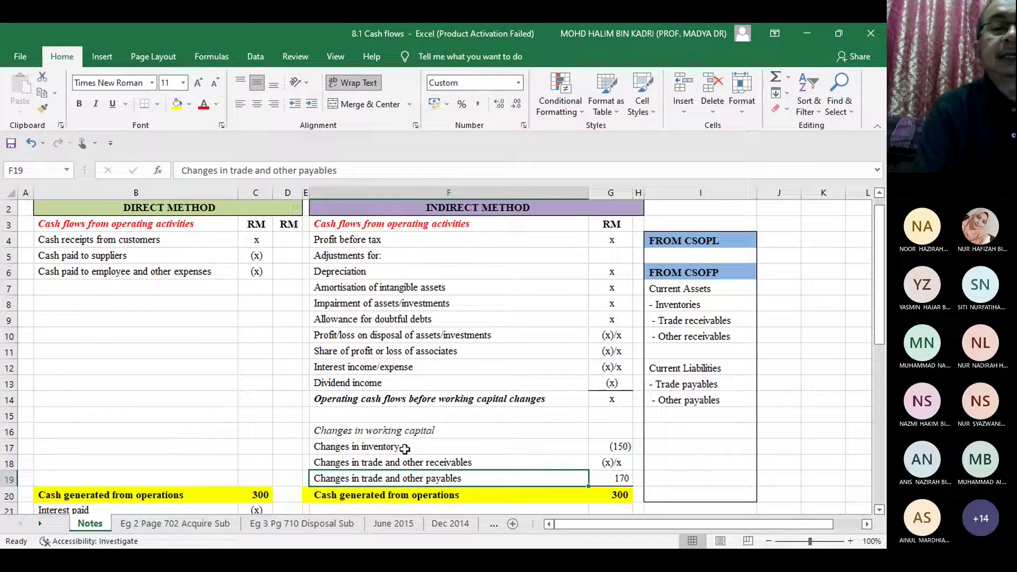
key(Up)
key(Up)
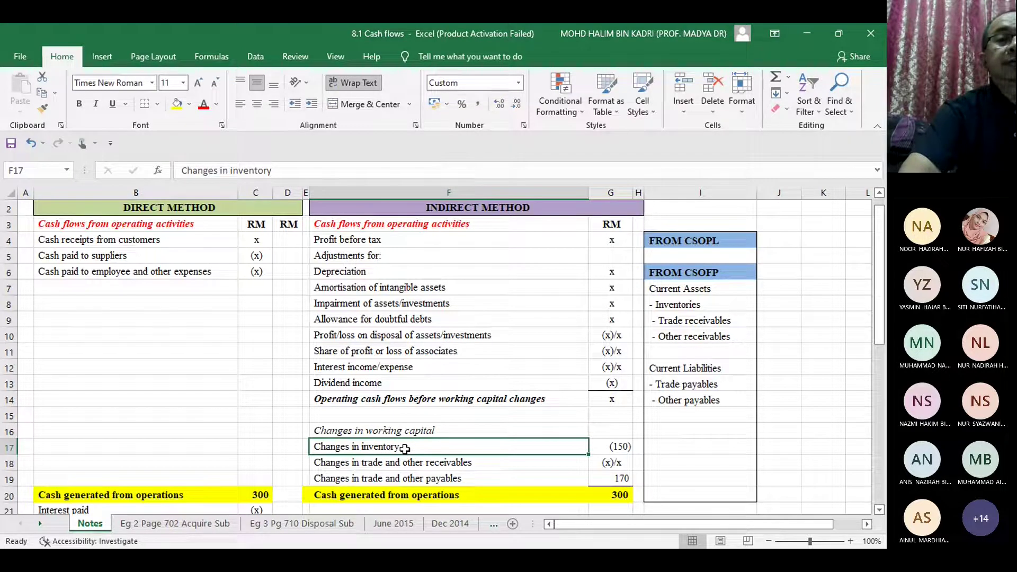
key(Down)
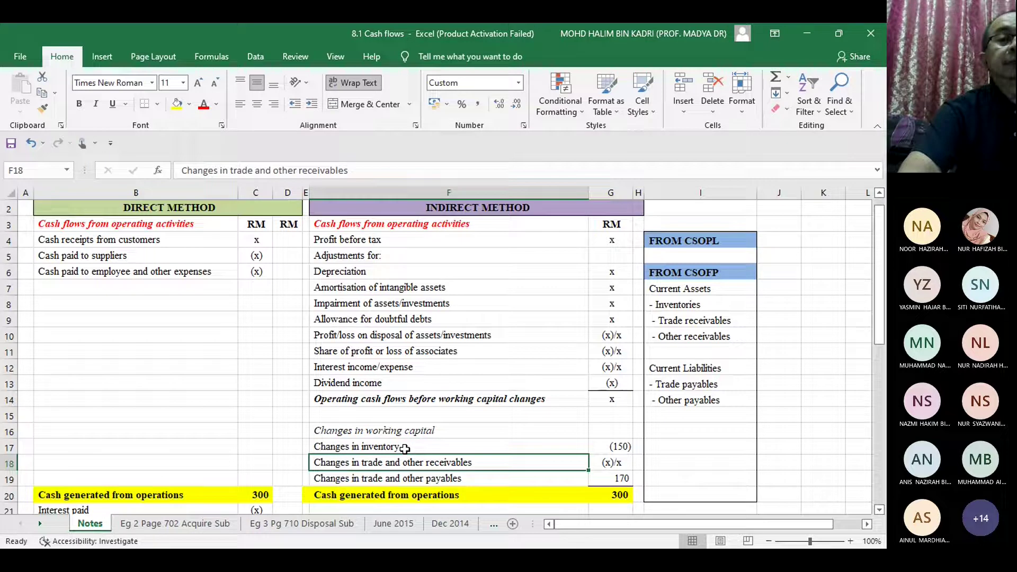
key(Up)
key(Down)
key(Down)
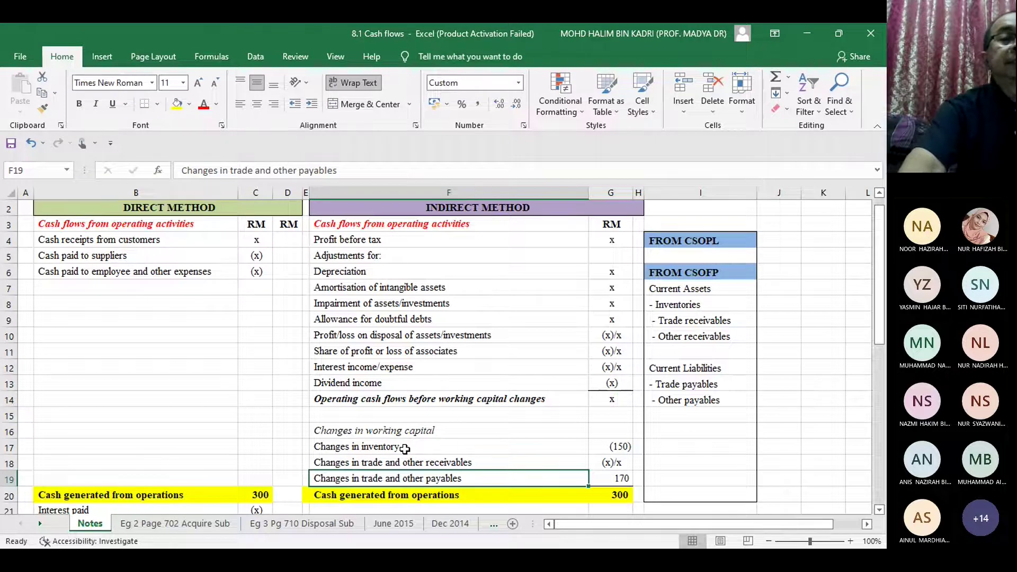
Step: Review the interest paid, income taxes paid and net cash from operating activities lines below cash generated from operations
key(Down)
key(Down)
key(Down)
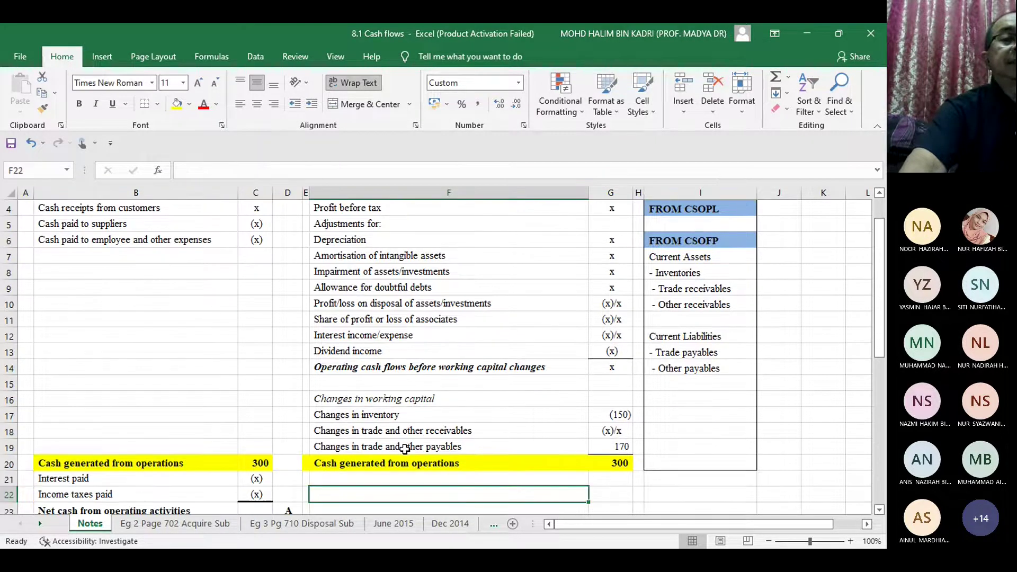
key(Down)
scroll(404, 449, down, 2)
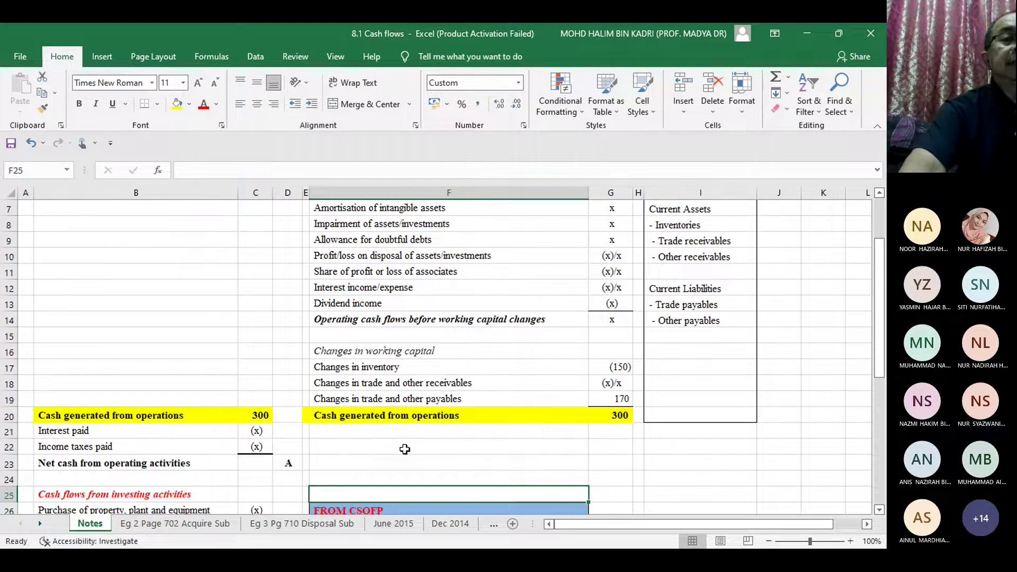
key(Up)
key(Up)
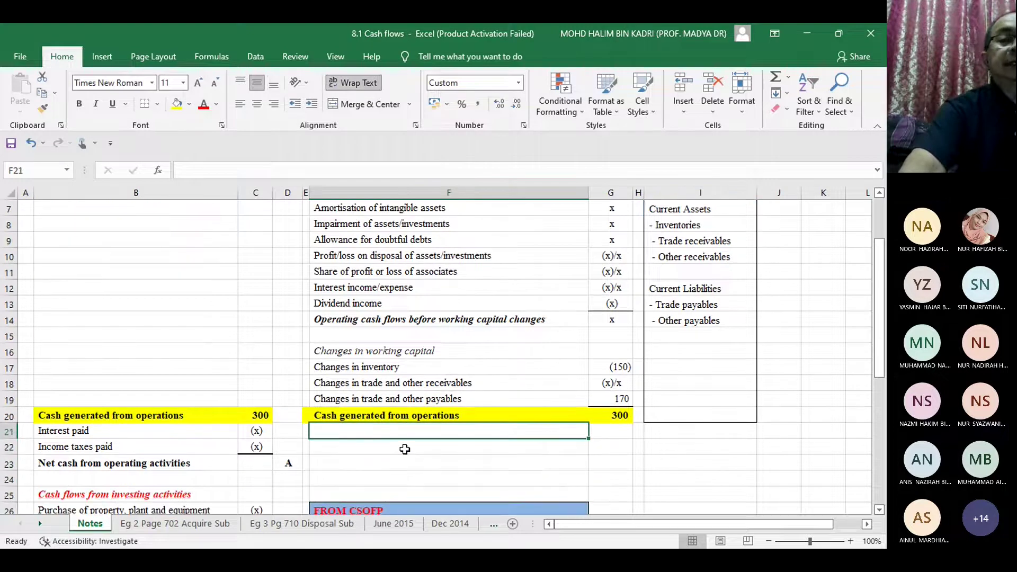
key(Left)
key(Left)
key(Left)
key(Left)
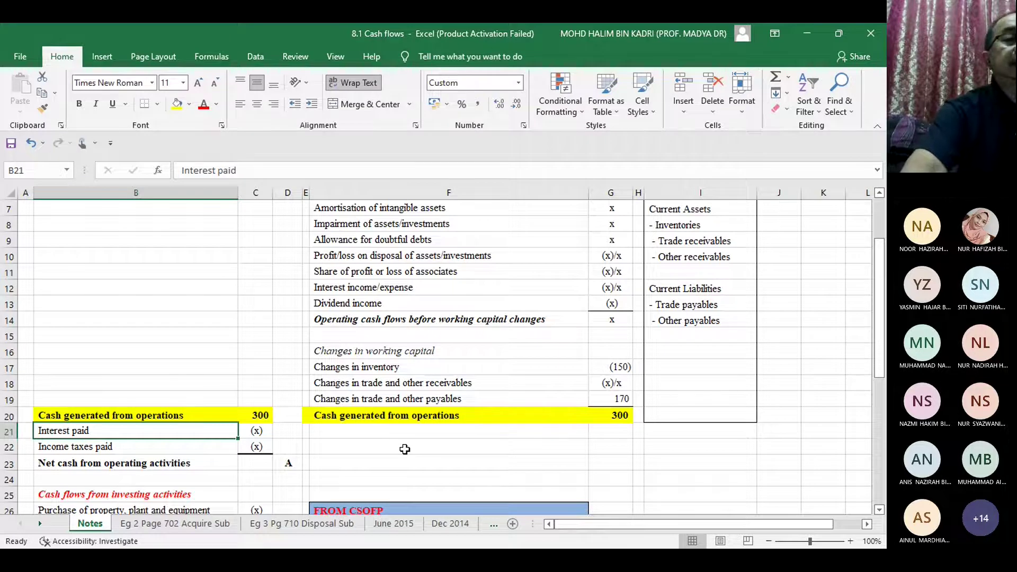
key(Down)
key(Down)
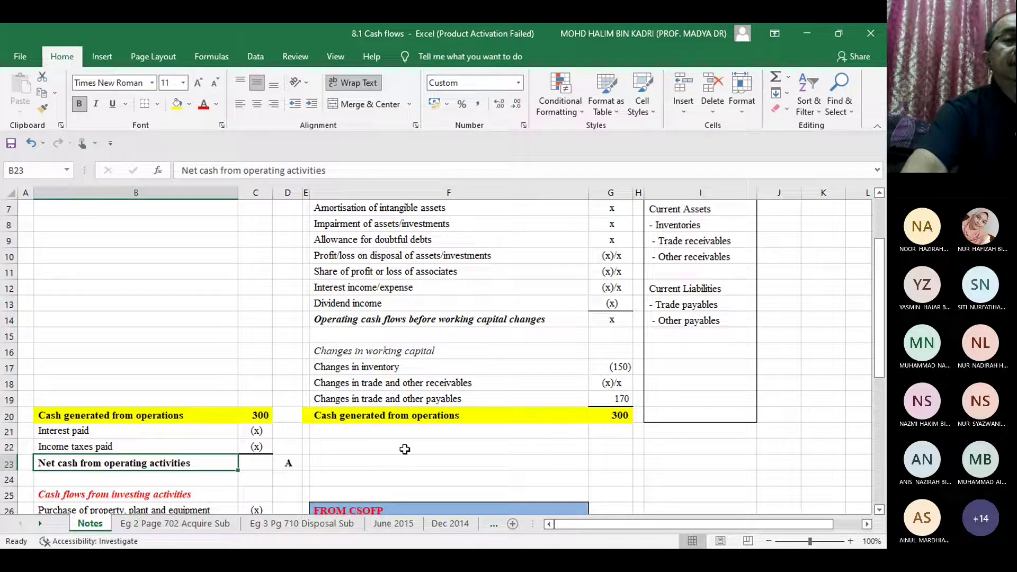
Step: Look over the start of the cash flows from investing activities section, down to the purchase of property, plant and equipment
key(Down)
key(Down)
key(Down)
key(Down)
key(Down)
key(Down)
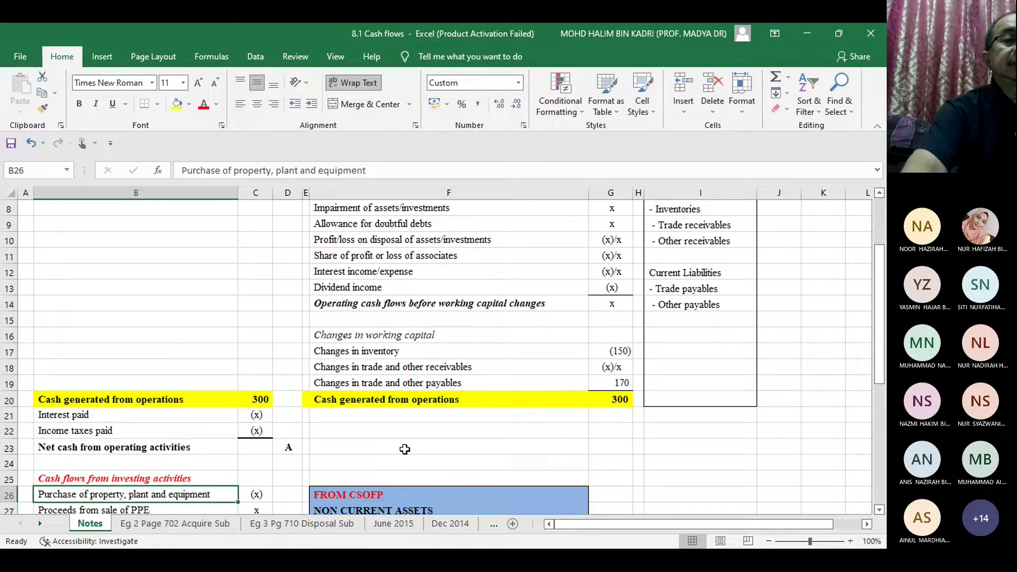
key(Up)
key(Up)
key(Up)
key(Up)
key(Up)
key(Up)
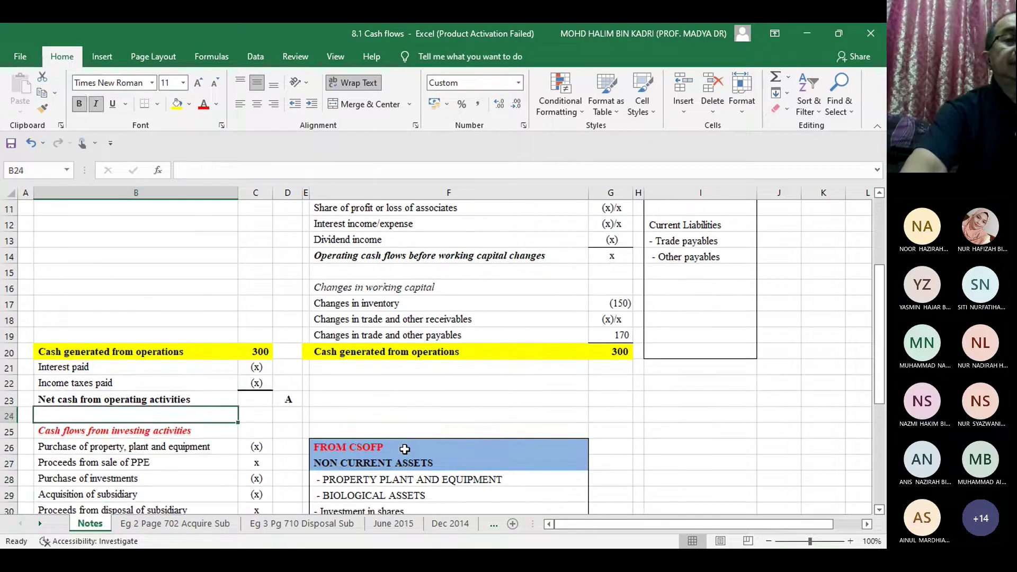
key(Down)
key(Down)
key(Down)
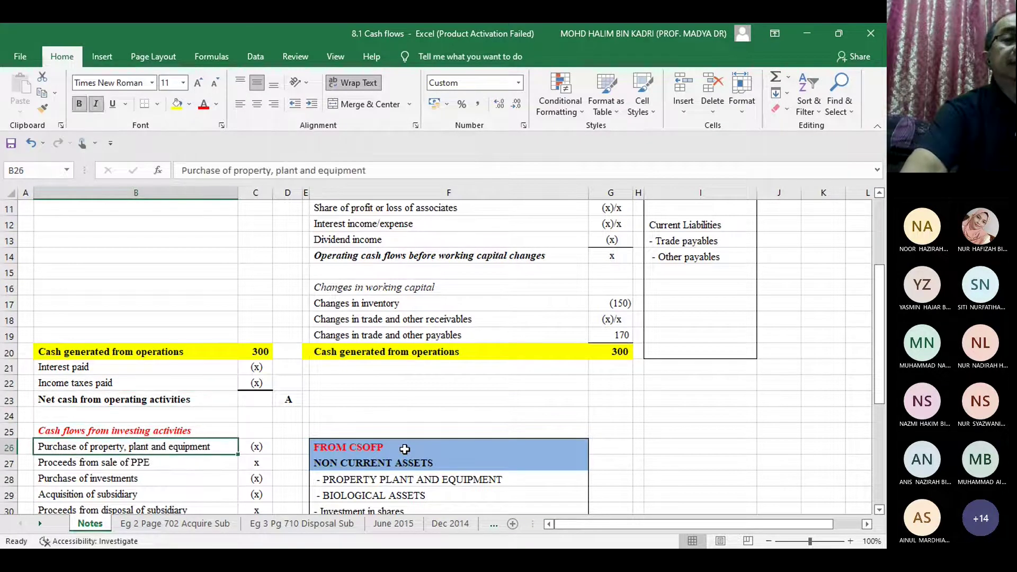
Step: Return to the top of the statement and examine the FROM CSOPL and FROM CSOFP source notes, down to trade receivables
key(Up)
key(Up)
key(Up)
key(Up)
key(Up)
key(Up)
key(Up)
key(Up)
key(Up)
key(Up)
key(Up)
key(Up)
key(Up)
key(Up)
key(Up)
key(Up)
key(Up)
key(Up)
key(Up)
key(Up)
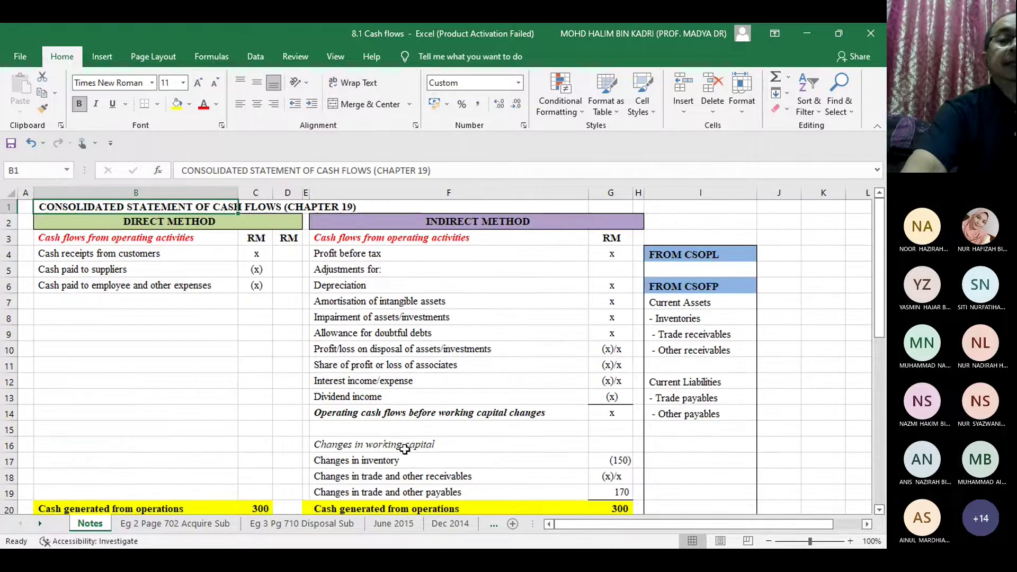
key(Right)
key(Right)
key(Right)
key(Right)
key(Right)
key(Right)
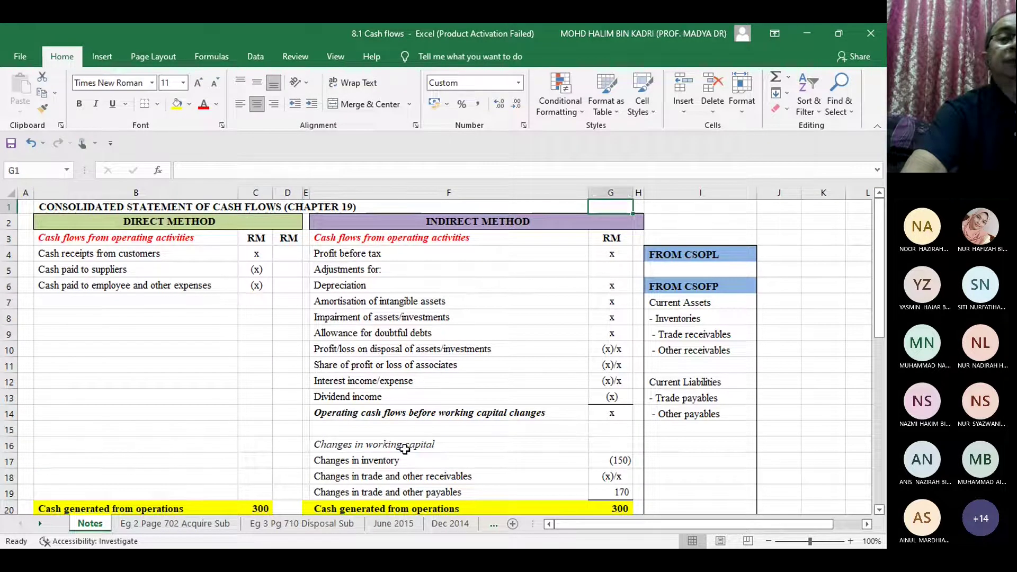
key(Right)
key(Down)
key(Down)
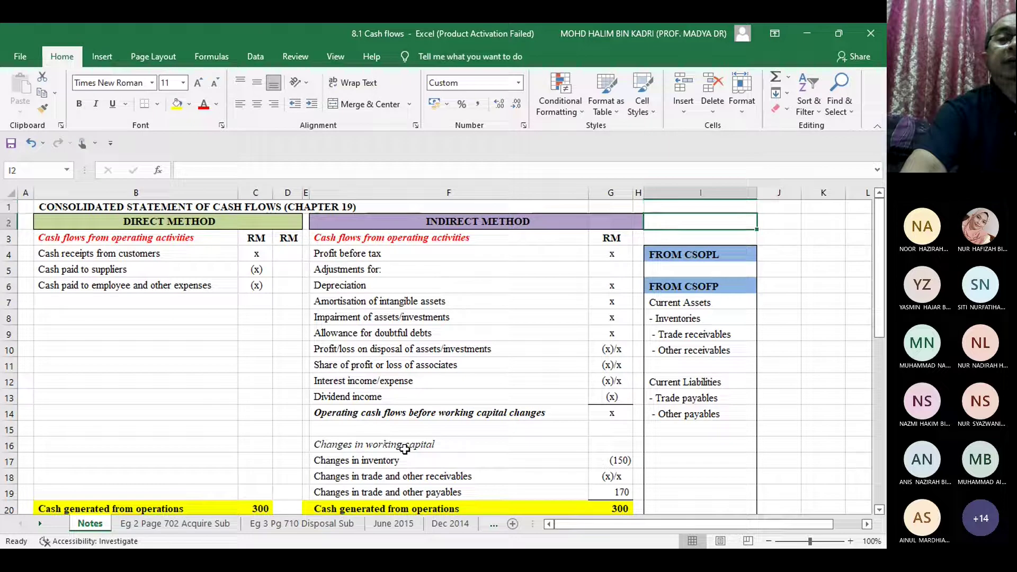
key(Down)
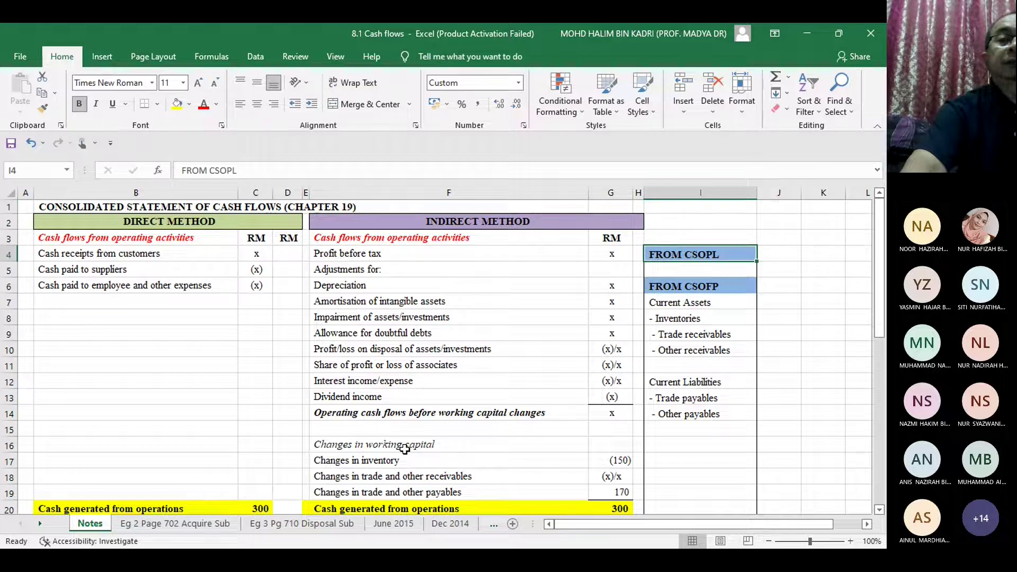
key(Down)
key(Down)
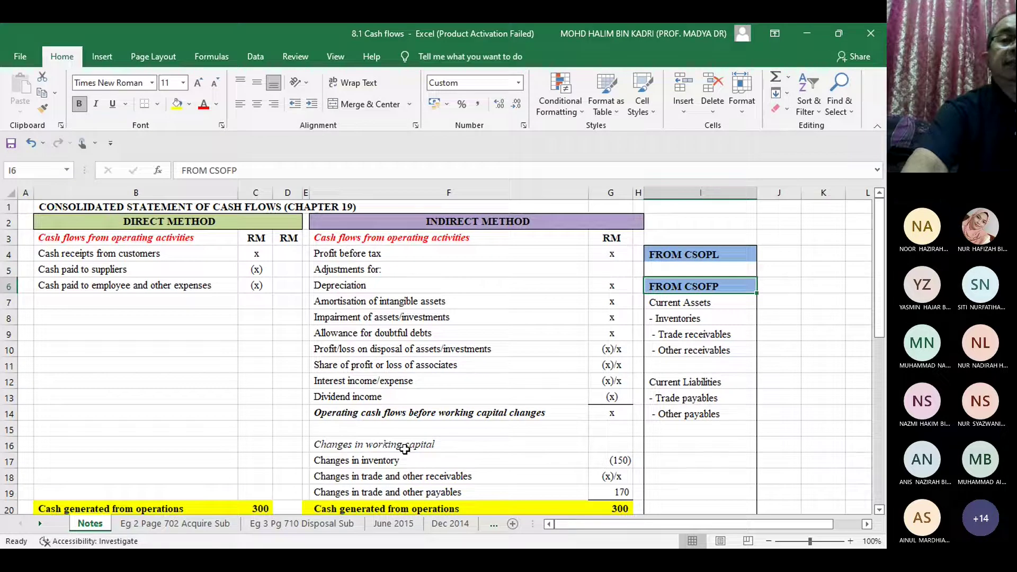
key(Down)
key(Down)
key(Down)
key(Down)
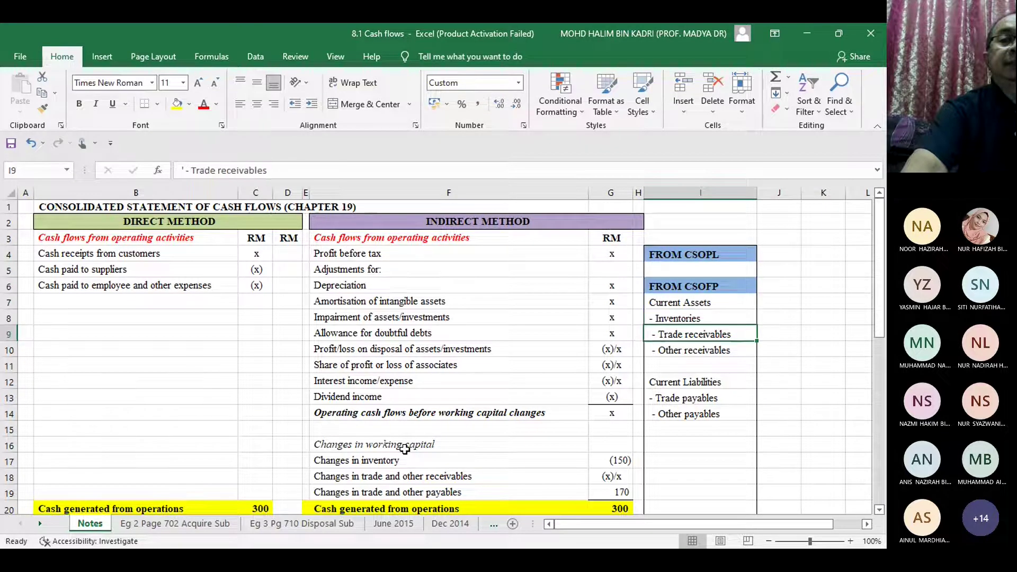
Step: Read the rest of the FROM CSOFP notes, from other receivables down to trade payables under current liabilities
key(Down)
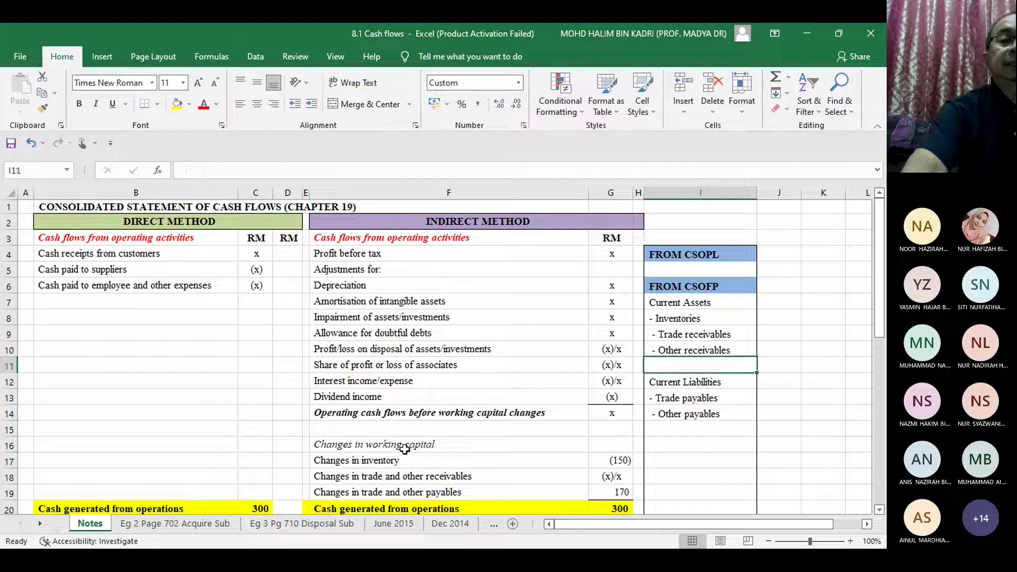
key(Down)
key(Down)
key(Down)
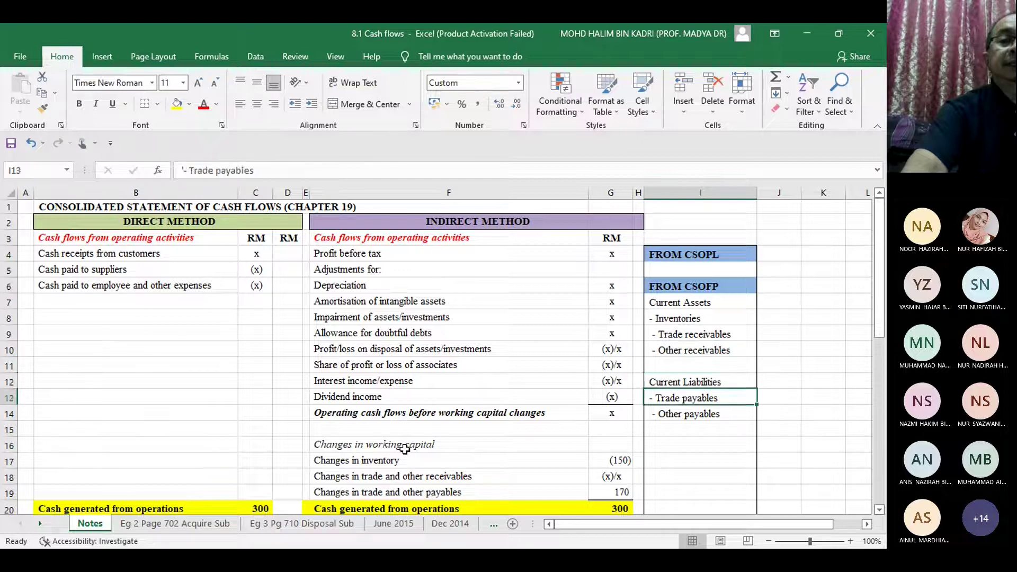
Step: Examine the cash flows from investing activities section alongside its FROM CSOFP non current assets notes, from the heading to the property, plant and equipment purchase
key(Down)
key(Down)
key(Down)
key(Down)
key(Down)
key(Down)
key(Down)
key(Down)
key(Down)
key(Down)
key(Down)
key(Down)
key(Down)
key(Down)
key(Down)
key(Down)
key(Down)
key(Down)
key(Down)
key(Down)
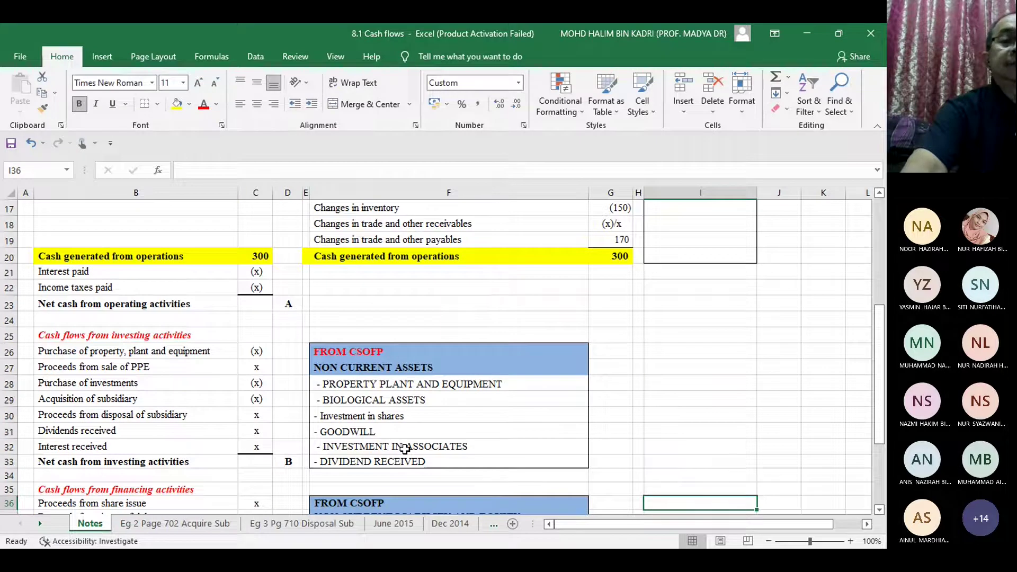
key(Up)
key(Up)
key(Up)
key(Up)
key(Up)
key(Up)
key(Up)
key(Up)
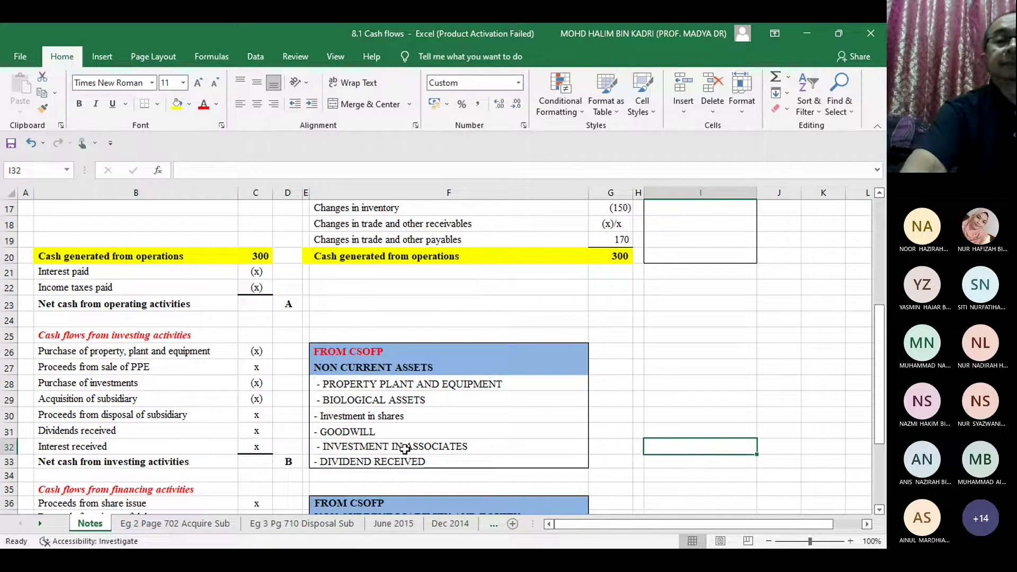
key(Up)
key(Up)
key(Up)
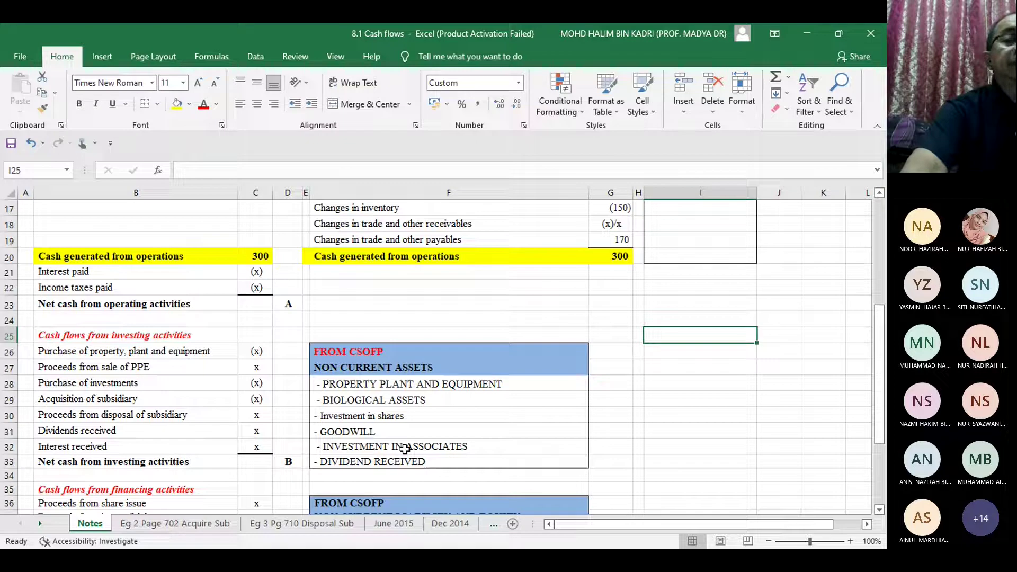
key(Left)
key(Left)
key(Left)
key(Left)
key(Left)
key(Left)
key(Left)
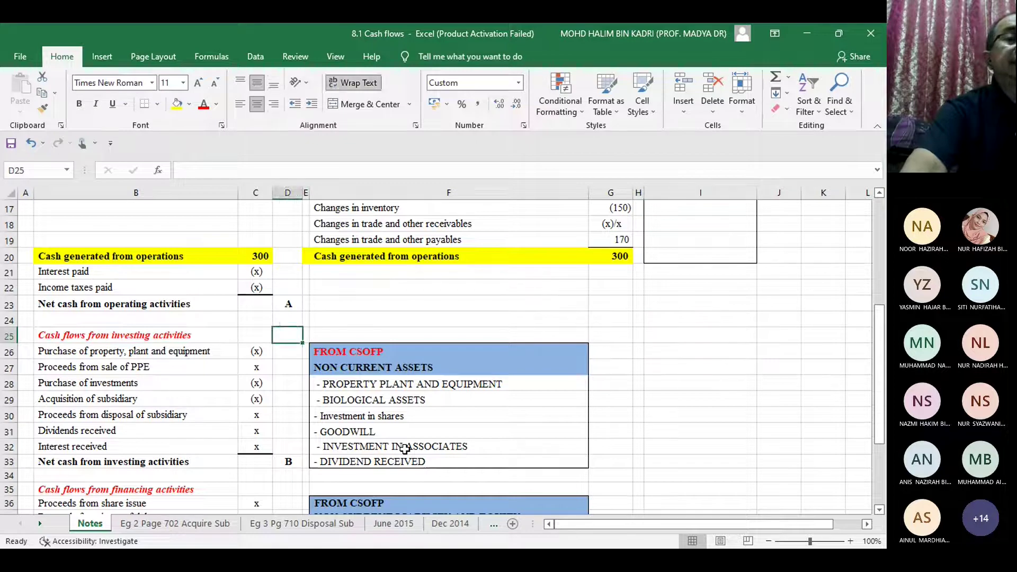
key(Left)
key(Right)
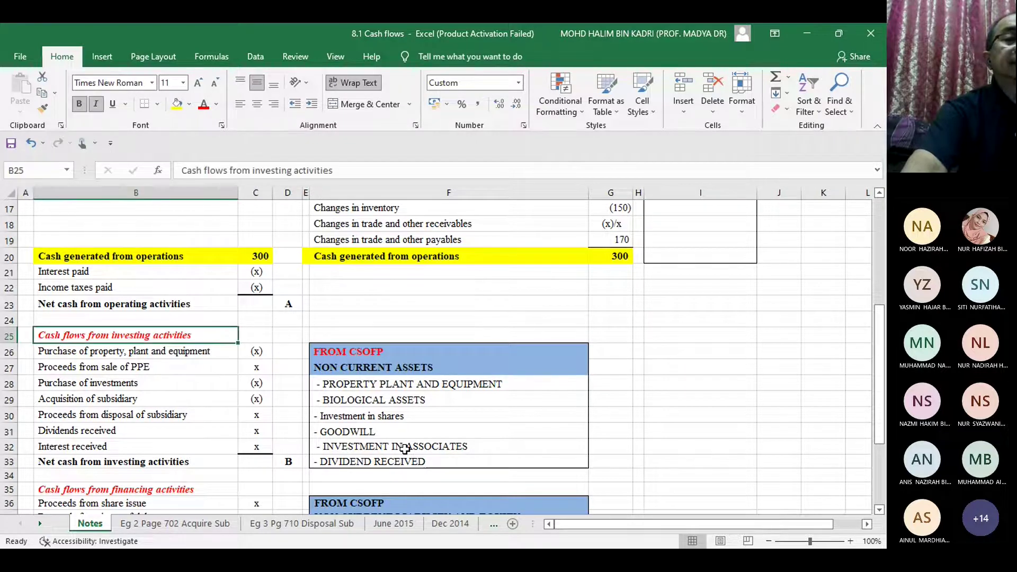
key(Down)
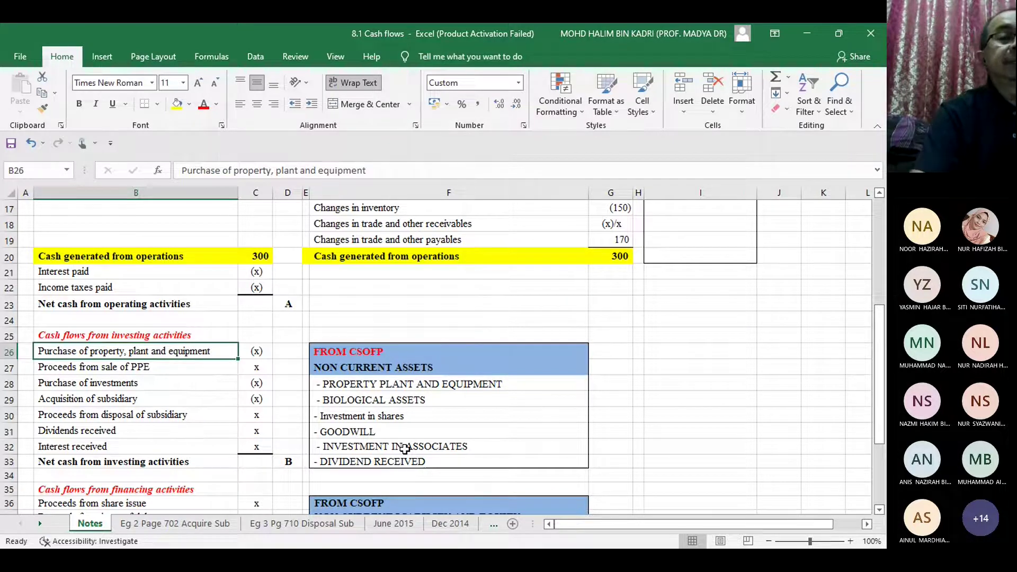
Step: Review net cash from investing activities and the financing activities section, down to net cash used and the cash and cash equivalents lines
click(130, 462)
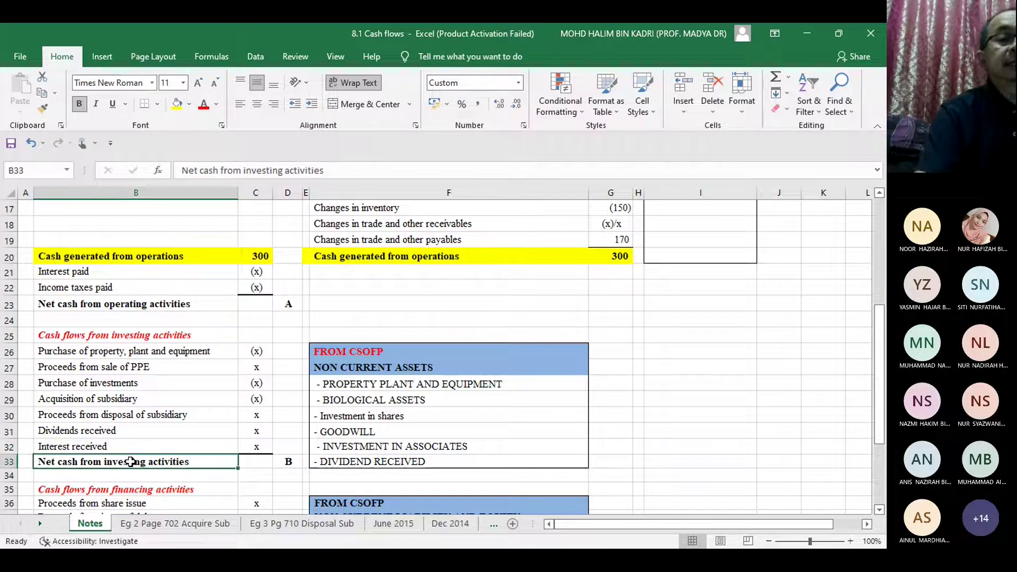
key(Down)
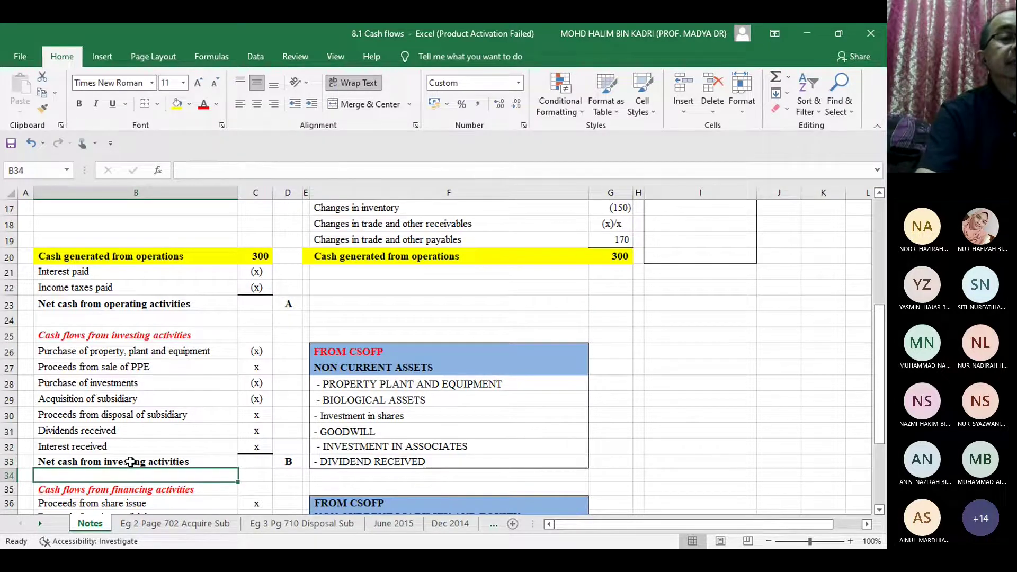
key(Down)
key(Down)
key(Down)
key(Down)
key(Down)
key(Down)
key(Down)
key(Down)
key(Down)
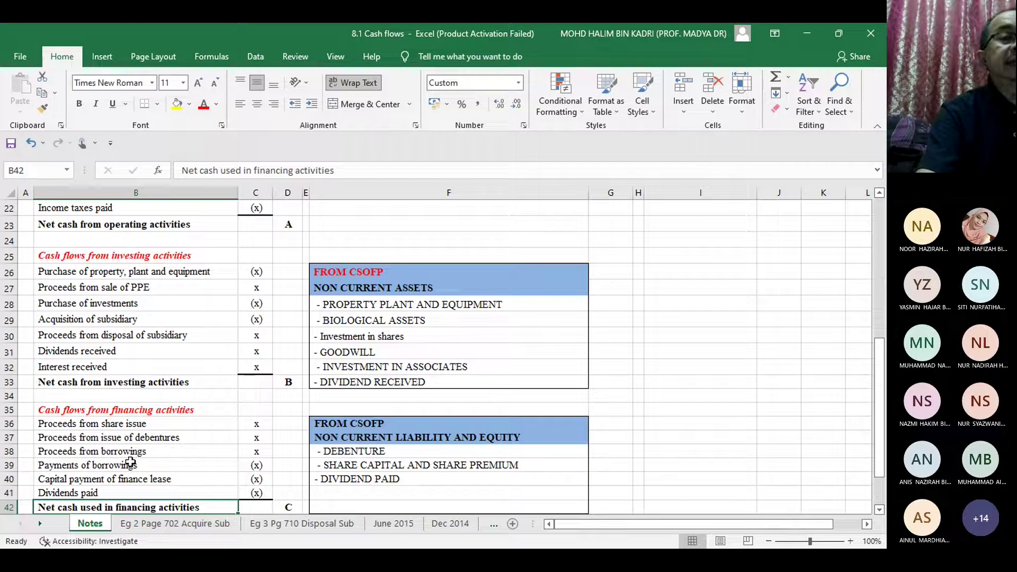
key(Down)
key(Down)
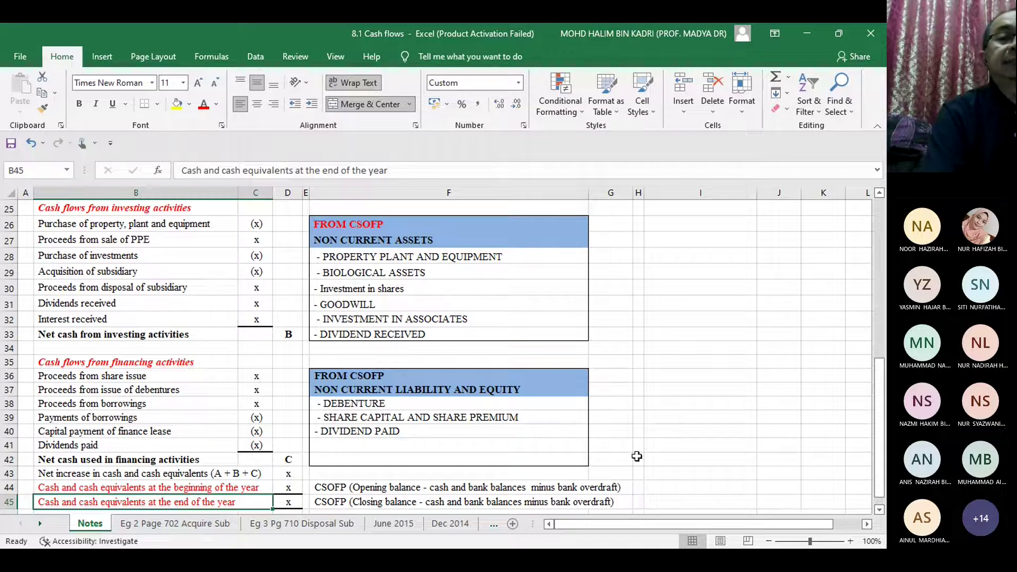
Step: Examine the cash and cash equivalents lines for the beginning and end of the year with their CSOFP opening and closing balance notes
click(879, 510)
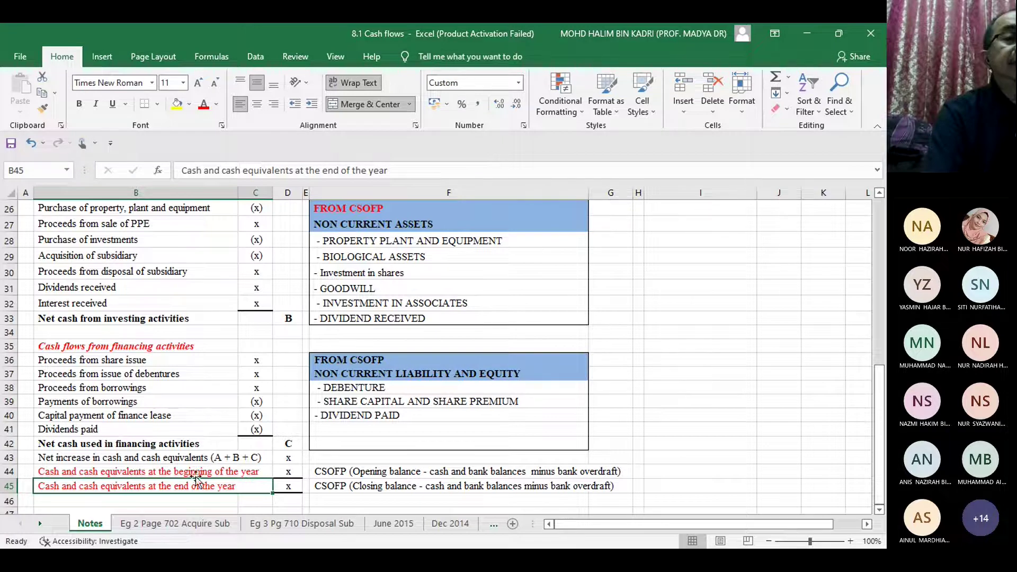
click(132, 472)
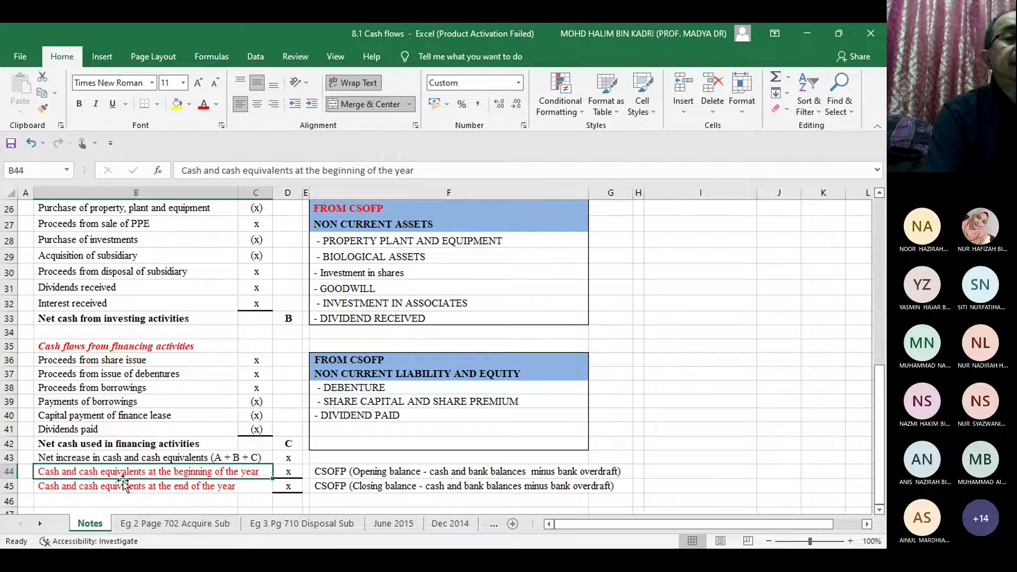
click(113, 486)
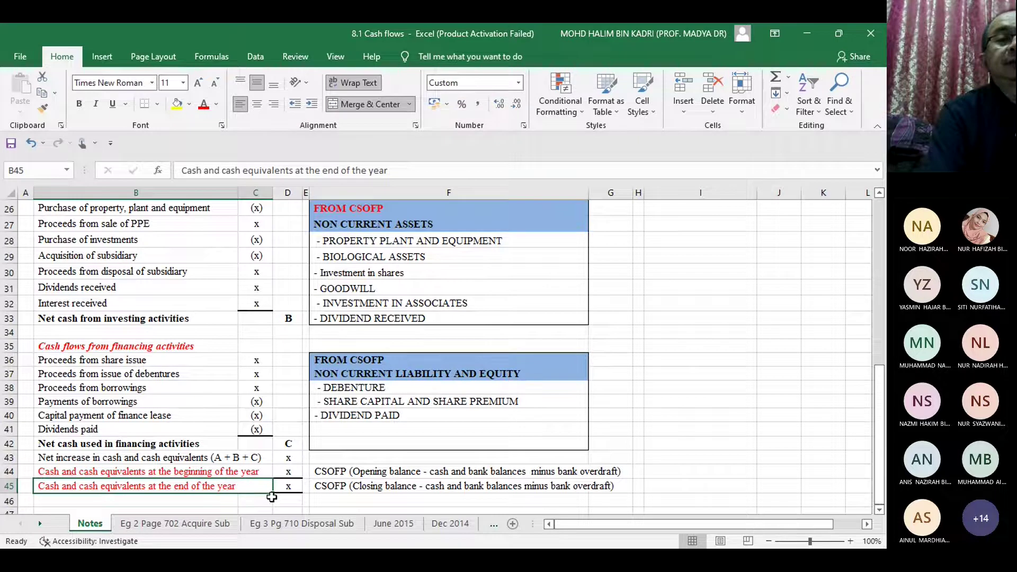
click(339, 471)
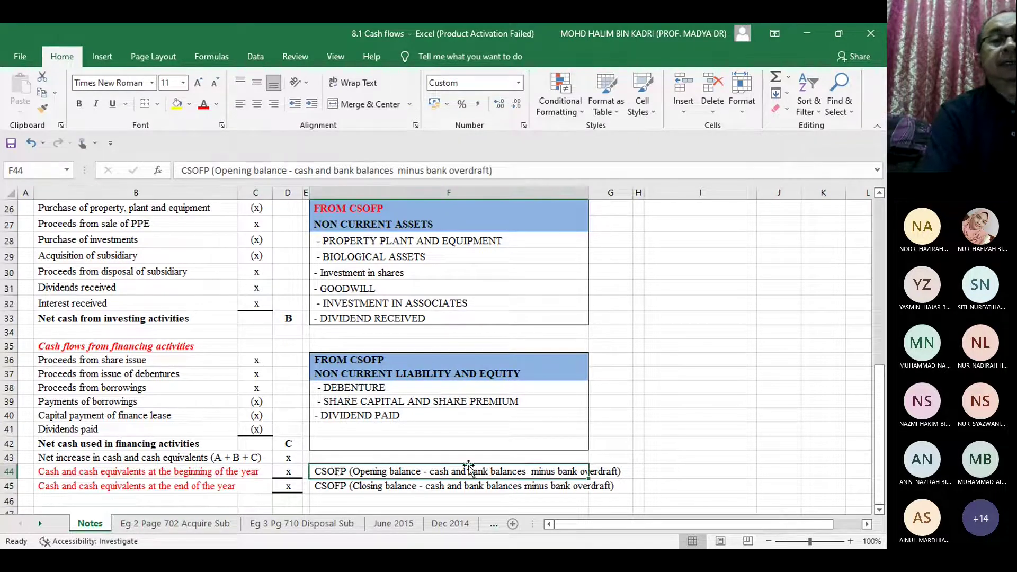
click(669, 470)
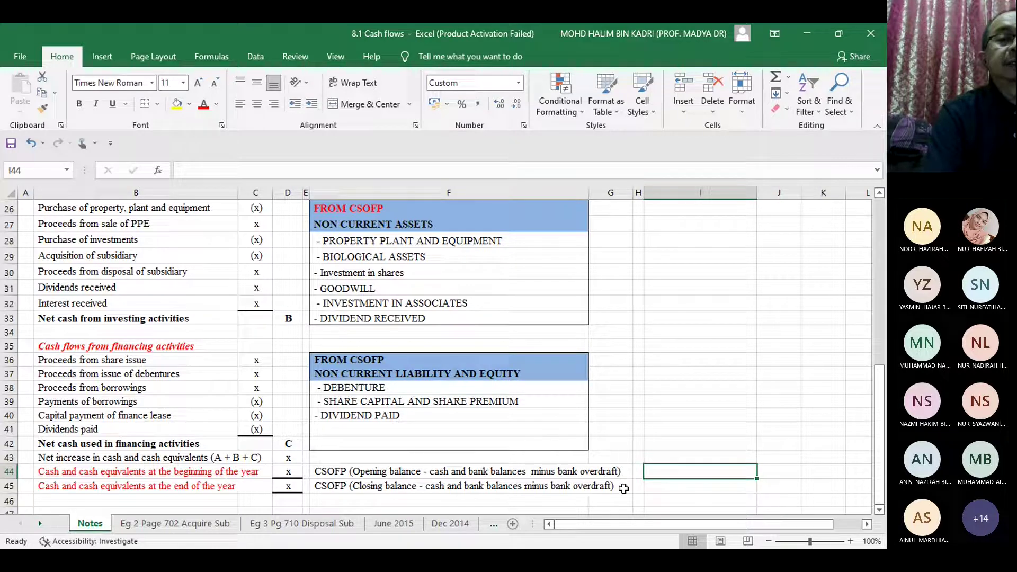
click(619, 472)
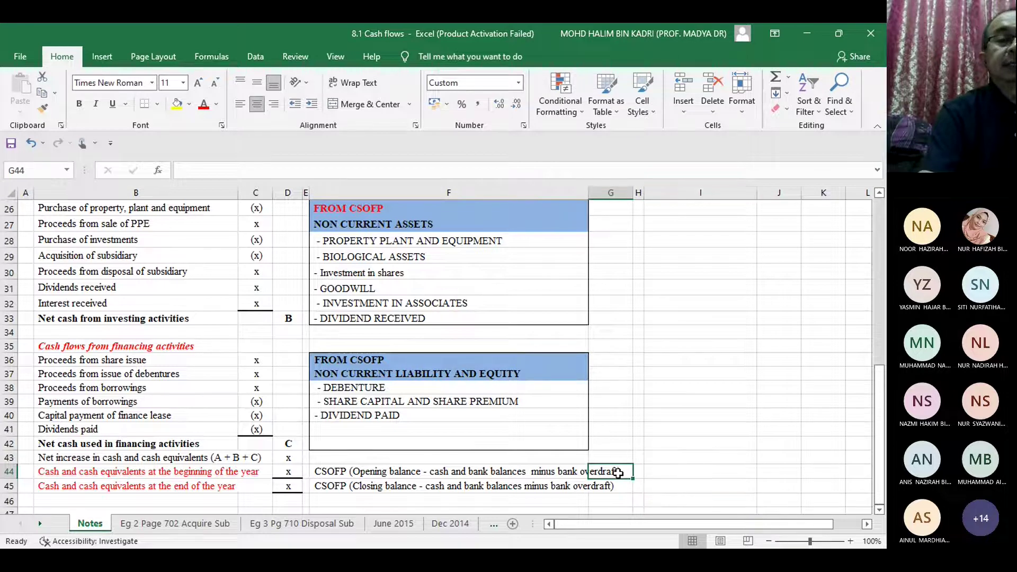
key(Left)
key(Home)
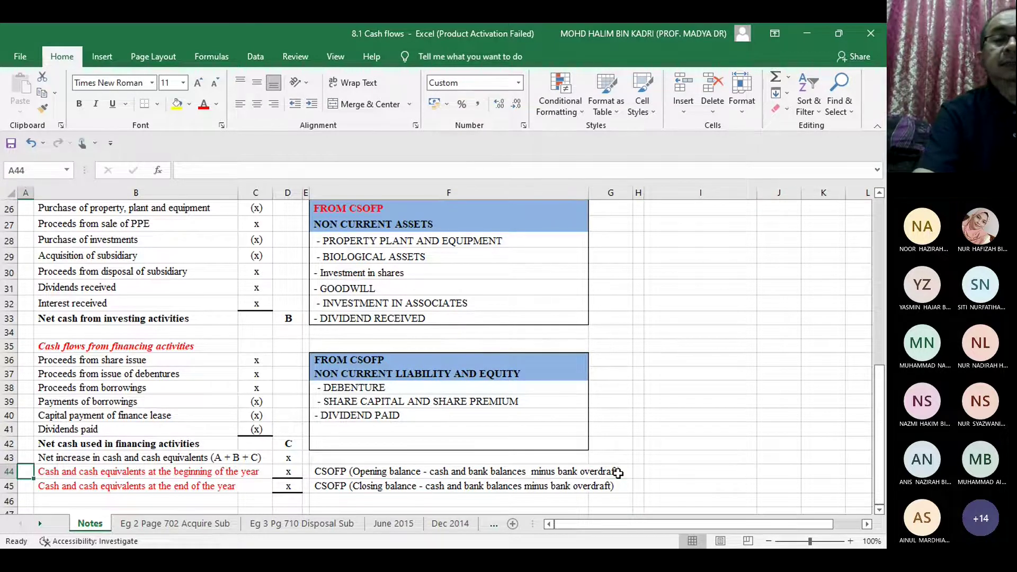
Step: Go over the whole statement again, from the operating activities headings down to cash and cash equivalents at the end of the year
key(Up)
key(Up)
key(Up)
key(Up)
key(Up)
key(Up)
key(Up)
key(Up)
key(Up)
key(Up)
key(Up)
key(Up)
key(Up)
key(Up)
key(Up)
key(Up)
key(Up)
key(Up)
key(Up)
key(Up)
key(Up)
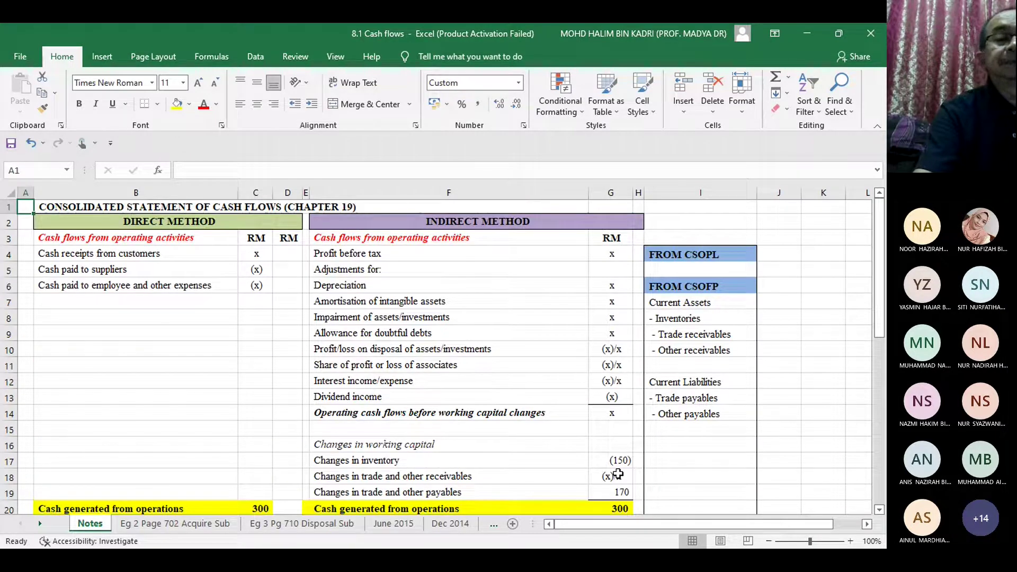
key(Down)
key(Down)
key(Down)
key(Down)
key(Down)
key(Down)
key(Down)
key(Down)
key(Down)
key(Down)
key(Down)
key(Down)
key(Down)
key(Down)
key(Down)
key(Down)
key(Down)
key(Down)
key(Down)
key(Down)
key(Down)
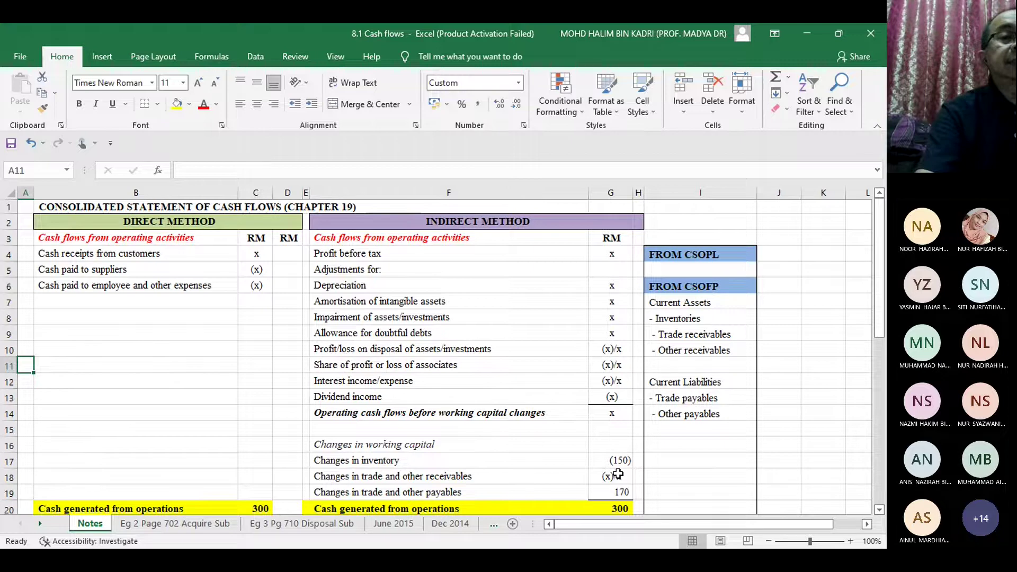
key(Down)
key(Down)
key(Down)
key(Down)
key(Down)
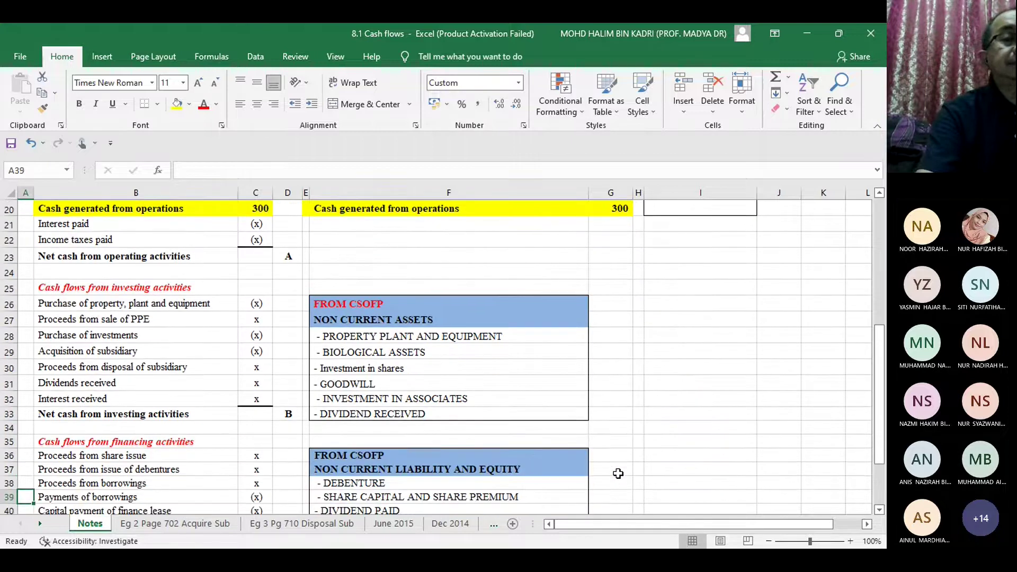
key(Down)
key(Down)
key(Down)
key(Down)
key(Down)
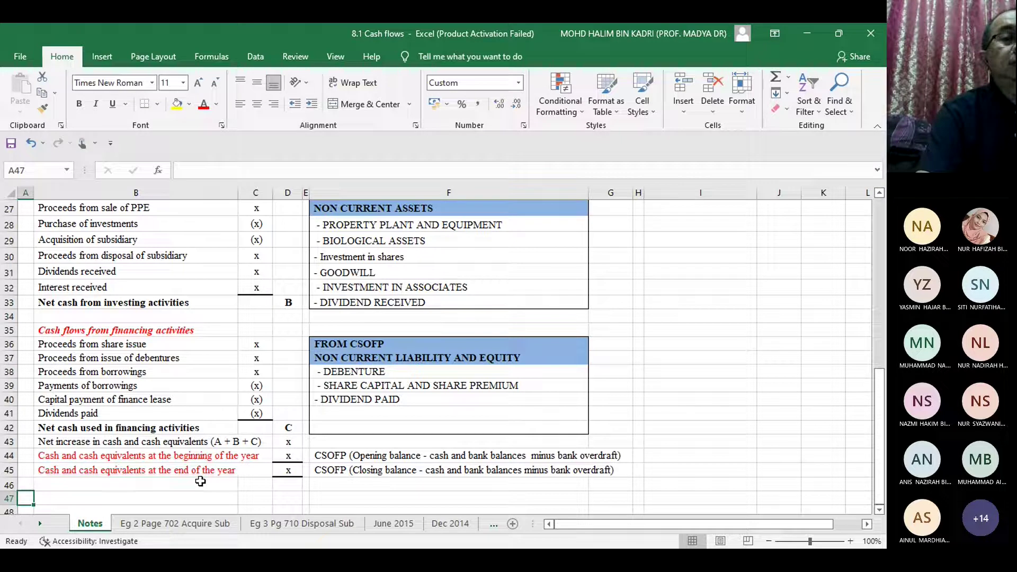
Step: Open the Eg 2 Page 702 Acquire Sub sheet and go to the start of its H Group consolidated statement of cash flows
click(170, 526)
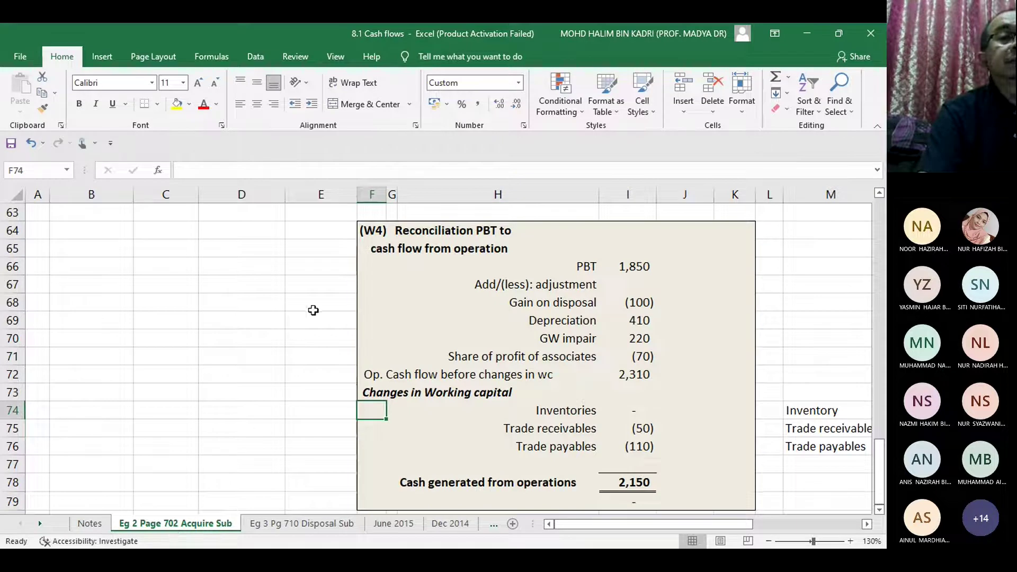
click(321, 286)
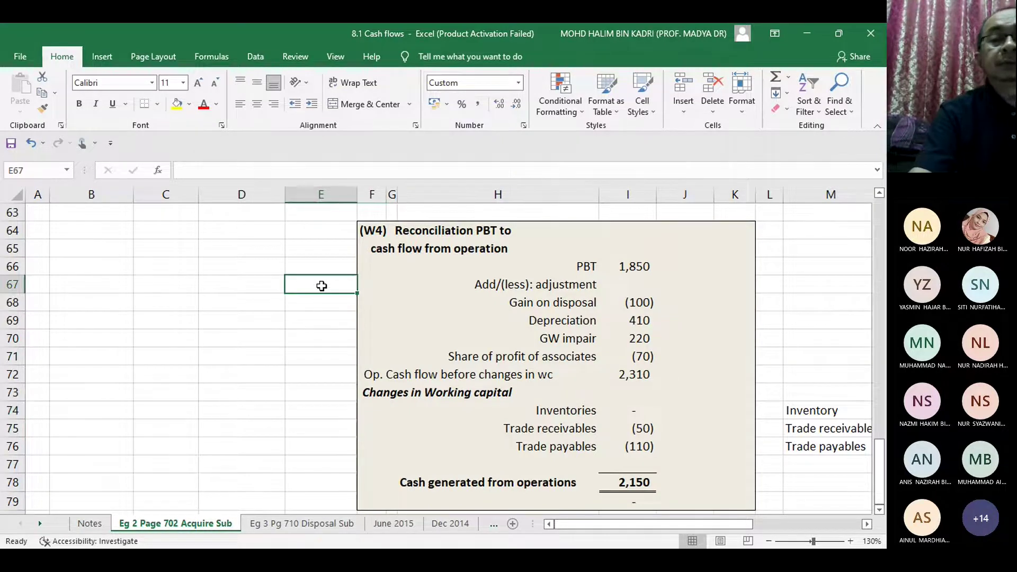
key(Up)
key(Up)
key(Up)
key(Up)
key(Up)
key(Up)
key(Up)
key(Up)
key(Up)
key(Up)
key(Up)
key(Up)
key(Up)
key(Up)
key(Up)
key(Up)
key(Up)
key(Up)
key(Up)
key(Up)
key(Up)
key(Up)
key(Up)
key(Up)
key(Up)
key(Up)
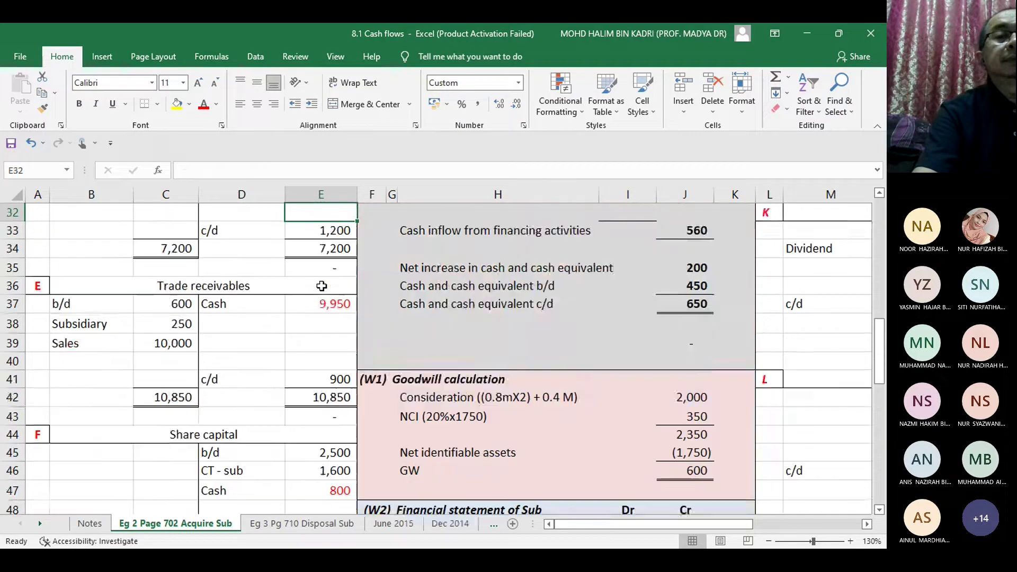
key(Up)
key(Up)
key(Up)
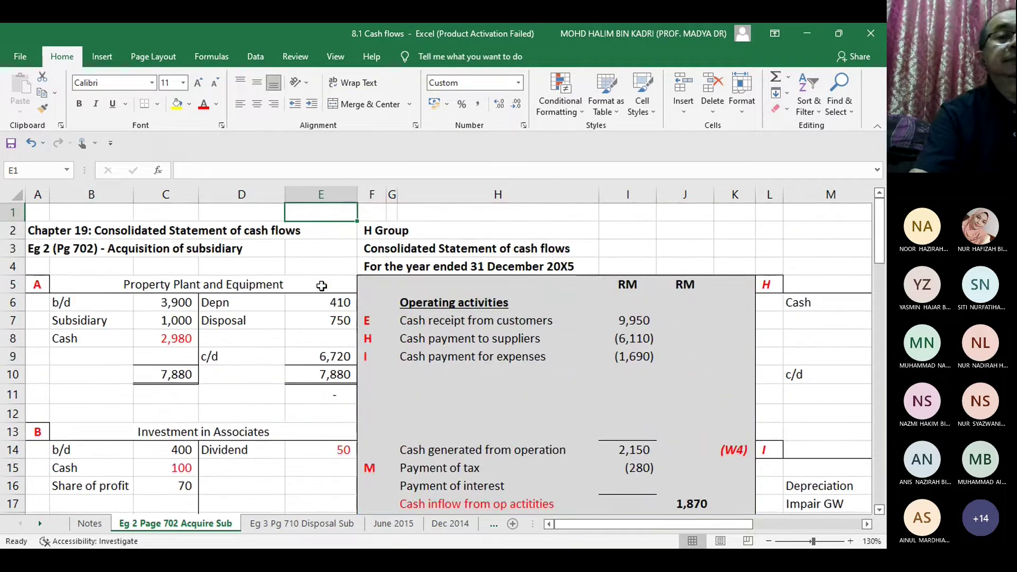
key(Right)
key(Right)
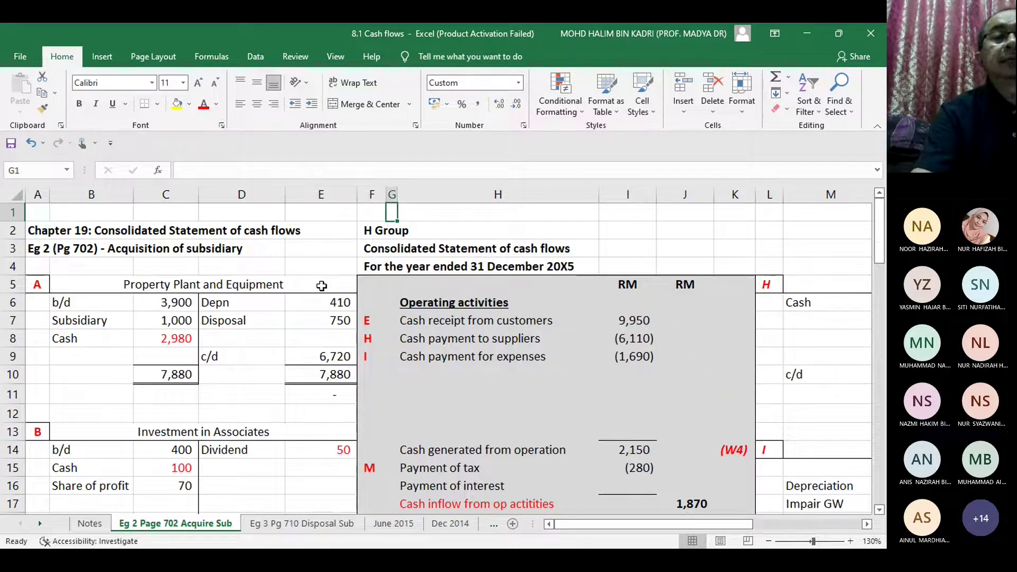
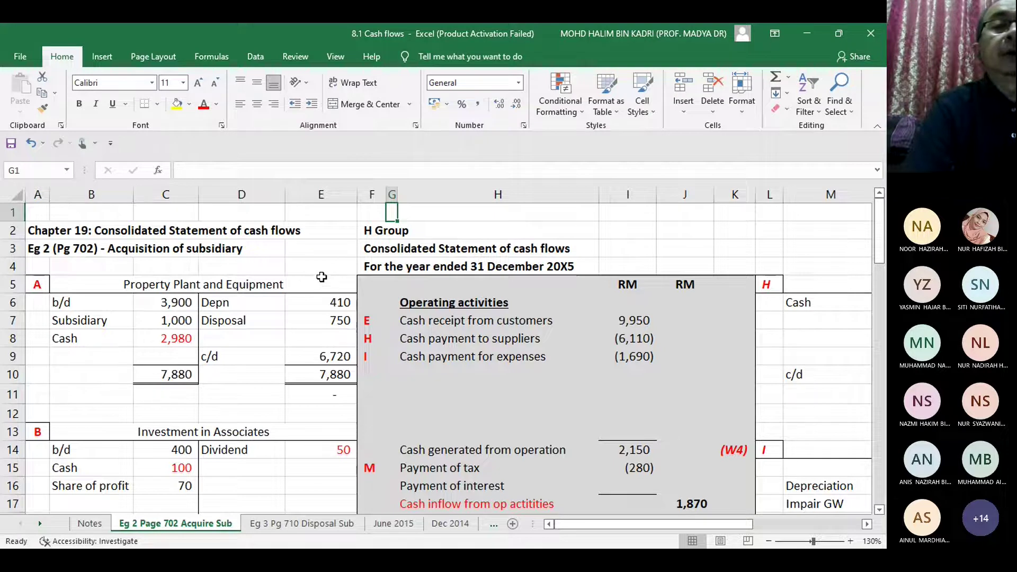
Step: Inspect the cash receipt from customers line under operating activities and the formula behind its amount
click(419, 324)
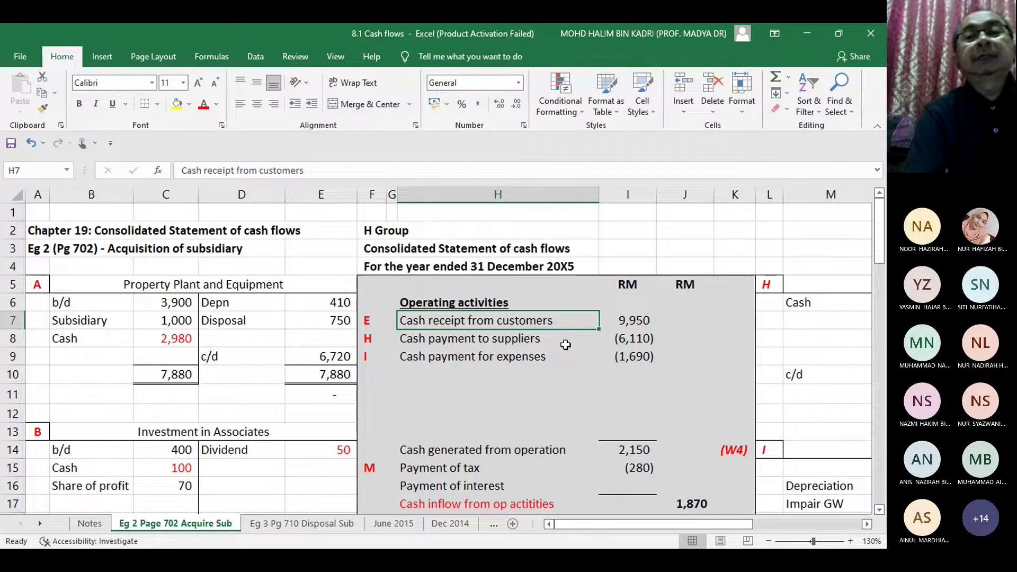
click(639, 321)
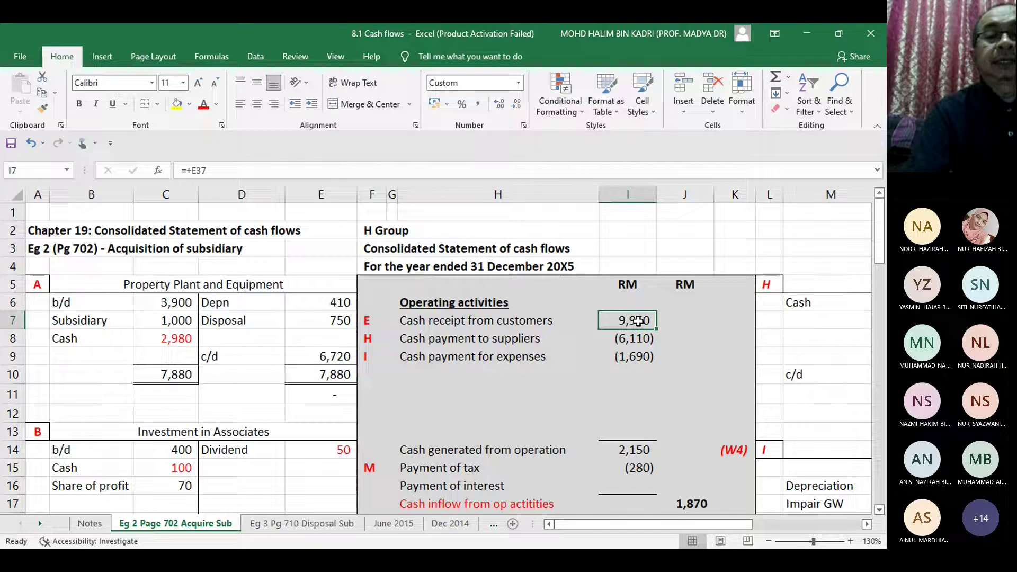
Step: Go to the Trade receivables working (E) and compare its b/d opening balance with its c/d closing balance
key(Left)
key(Left)
key(Left)
key(Left)
key(Left)
key(Left)
key(Left)
key(Left)
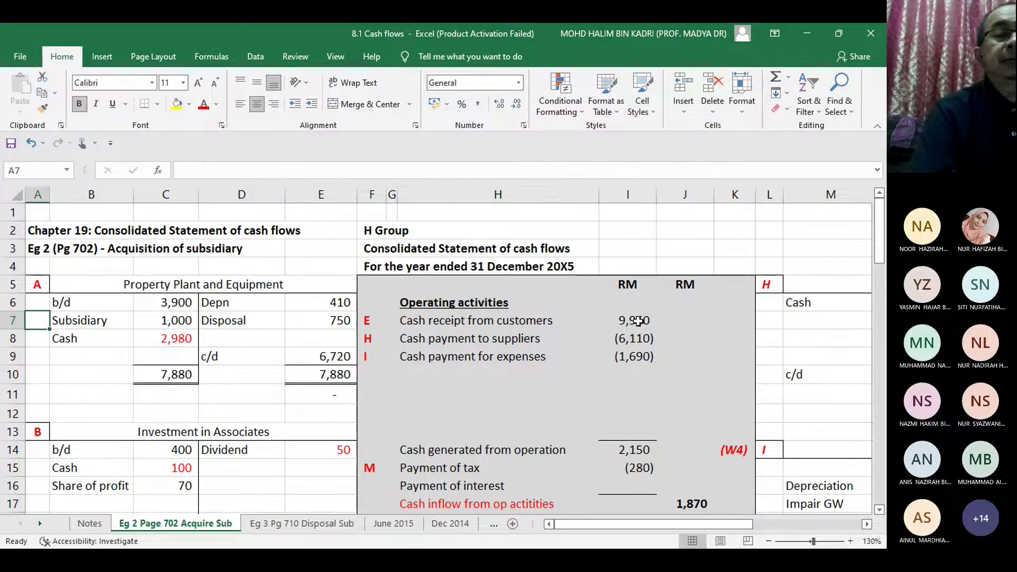
key(Down)
key(Down)
key(Down)
key(Down)
key(Down)
key(Down)
key(Down)
key(Down)
key(Down)
key(Down)
key(Down)
key(Down)
key(Down)
key(Down)
key(Down)
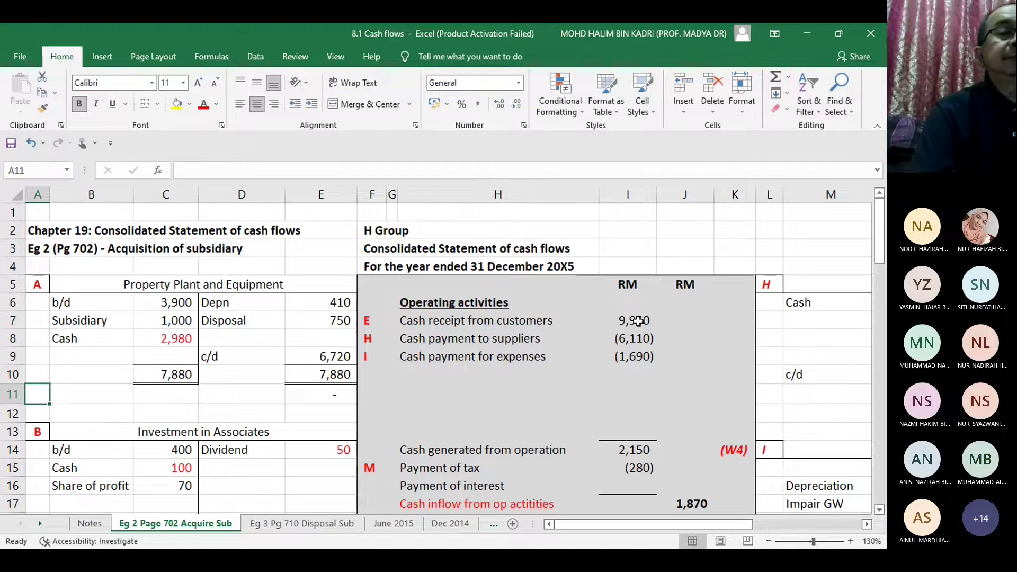
key(Down)
key(Down)
key(Down)
key(Down)
key(Down)
key(Down)
key(Down)
key(Down)
key(Down)
key(Down)
key(Down)
key(Down)
key(Down)
key(Down)
key(Down)
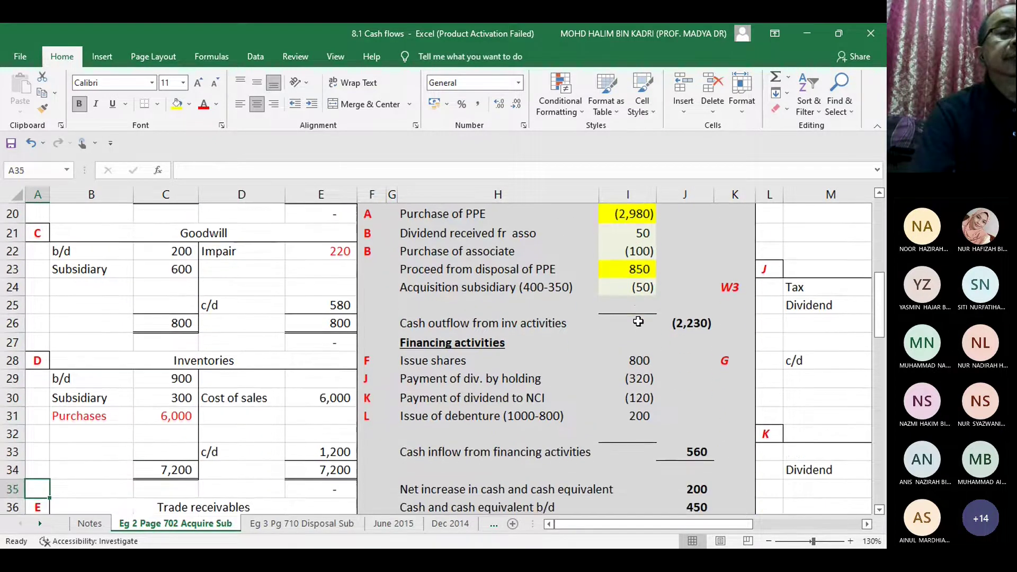
key(Down)
key(Down)
key(Down)
key(Down)
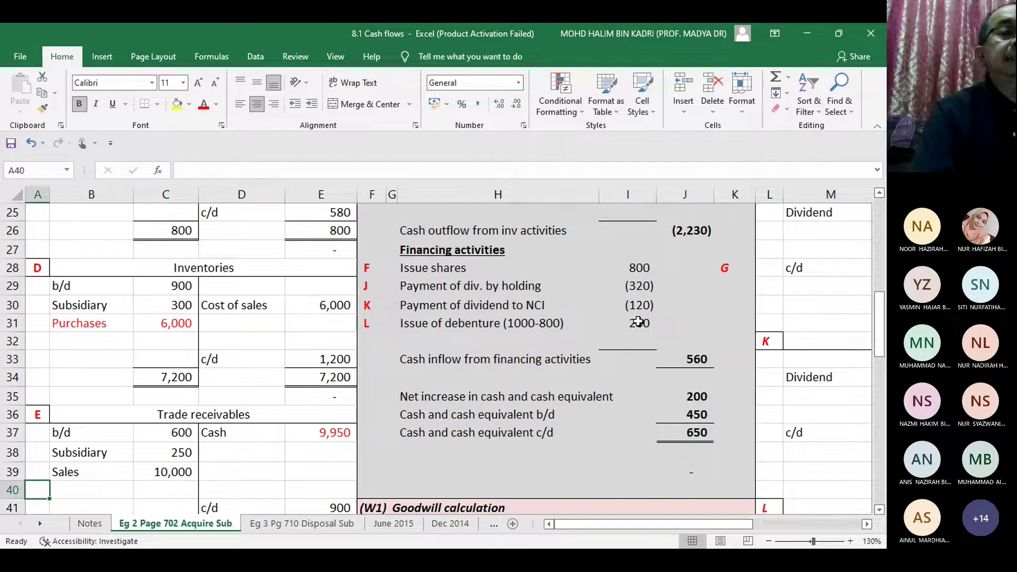
key(Down)
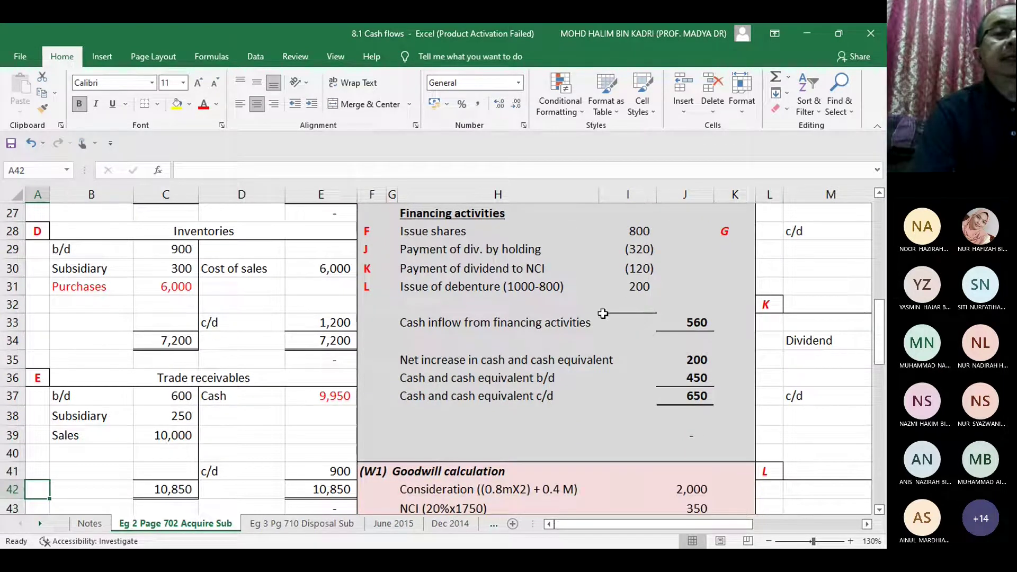
click(62, 396)
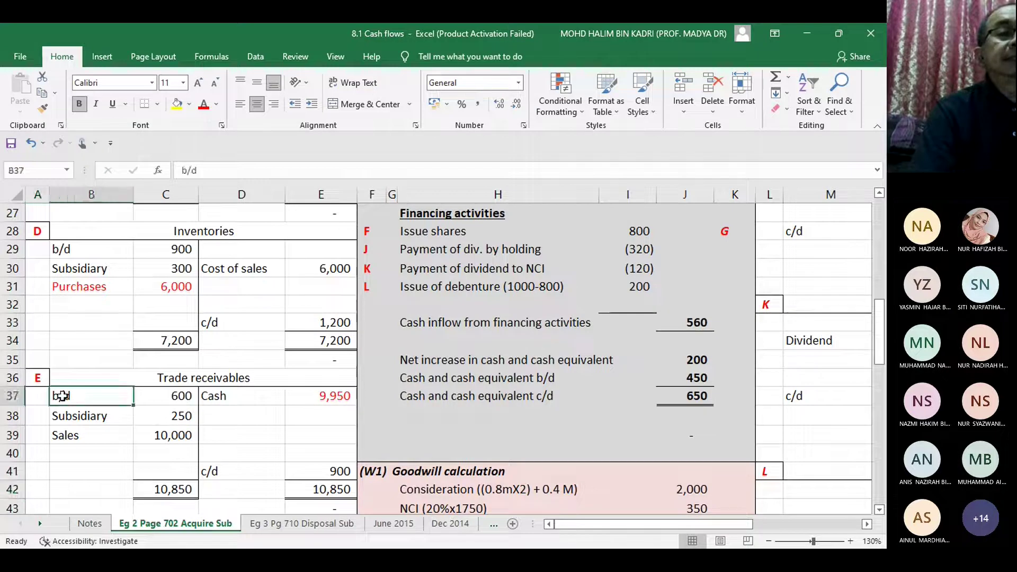
click(185, 396)
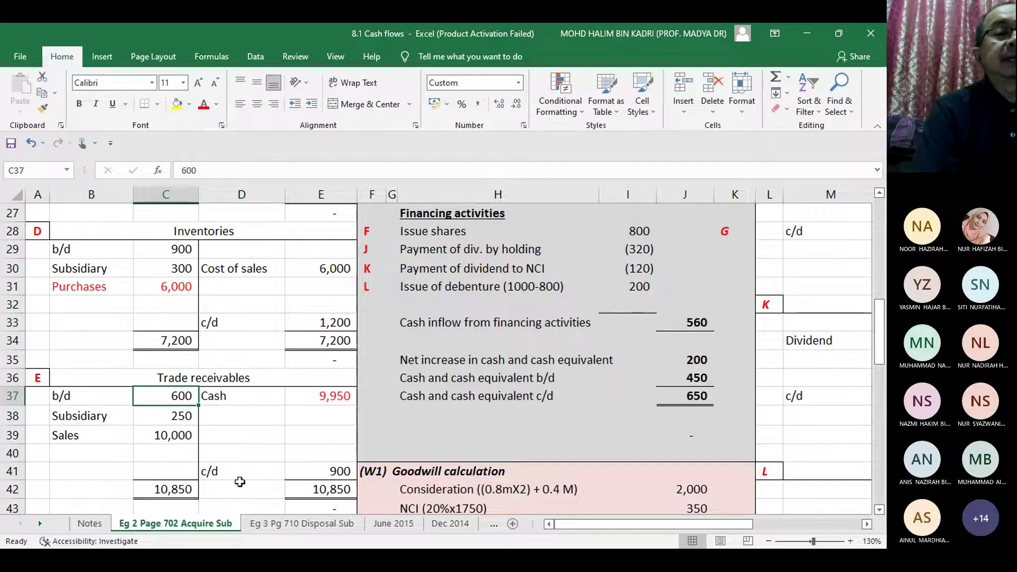
click(341, 472)
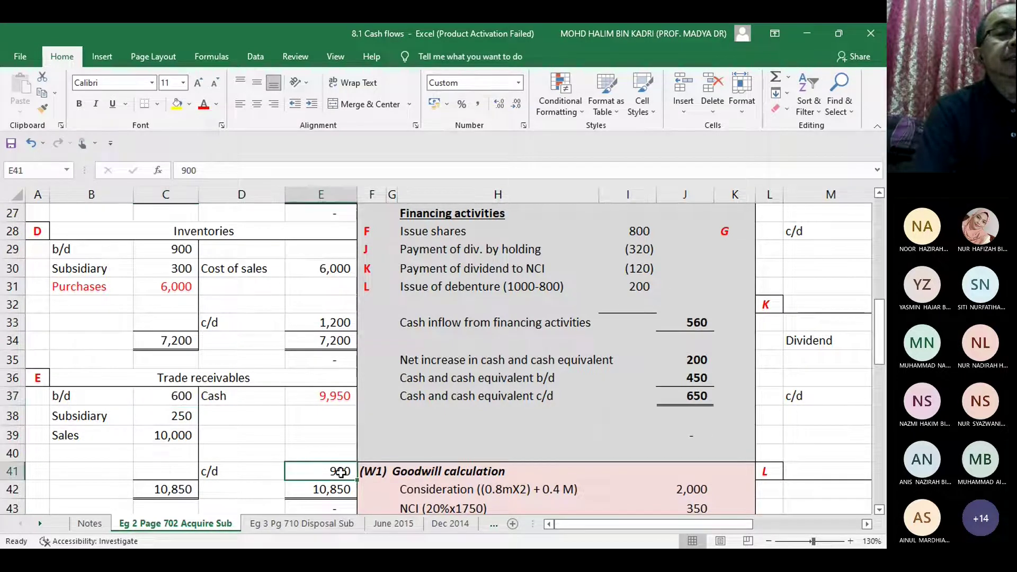
click(176, 396)
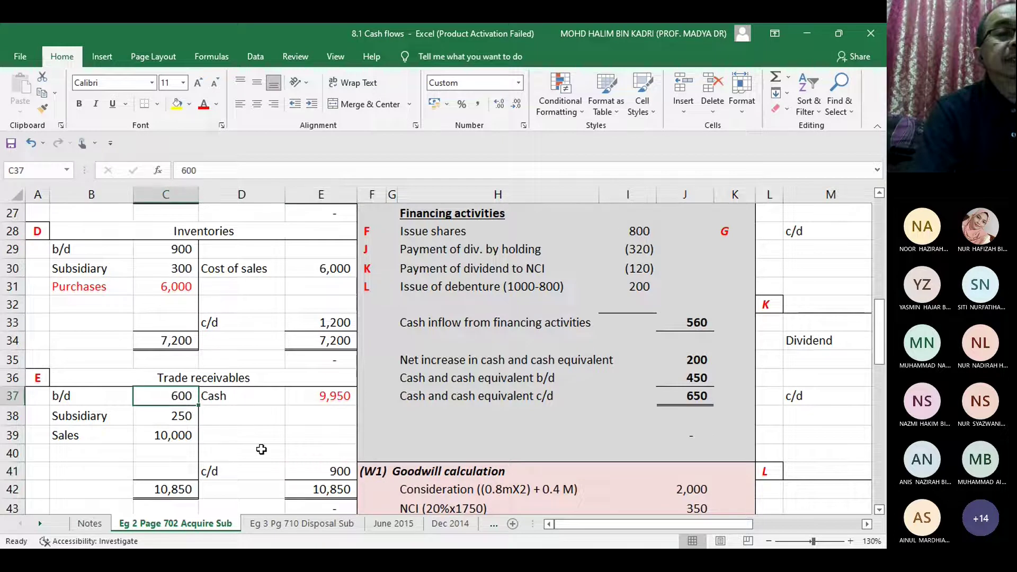
click(333, 470)
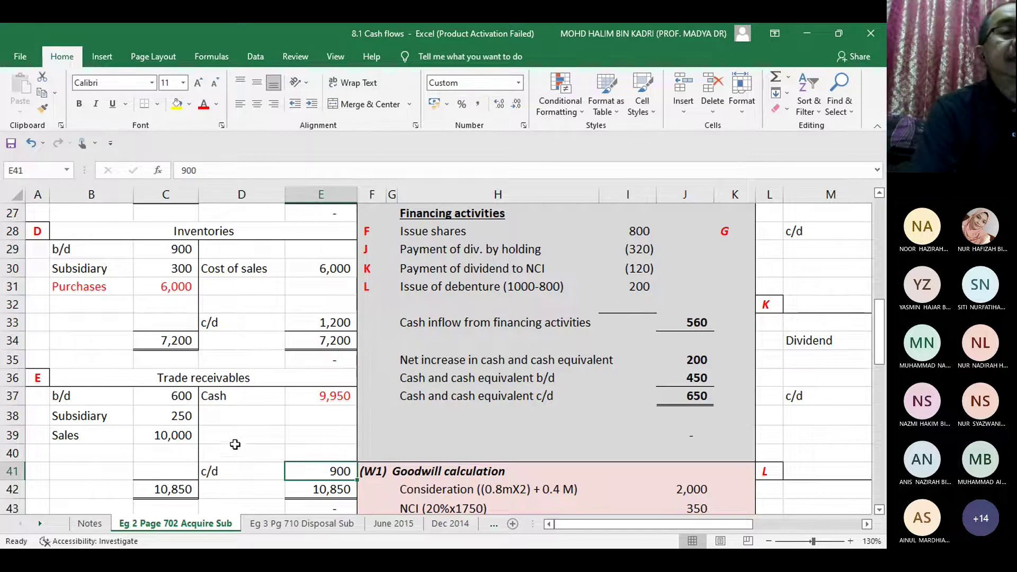
Step: Trace the Trade receivables account through its subsidiary, sales, total and c/d entries to the cash amount
click(180, 416)
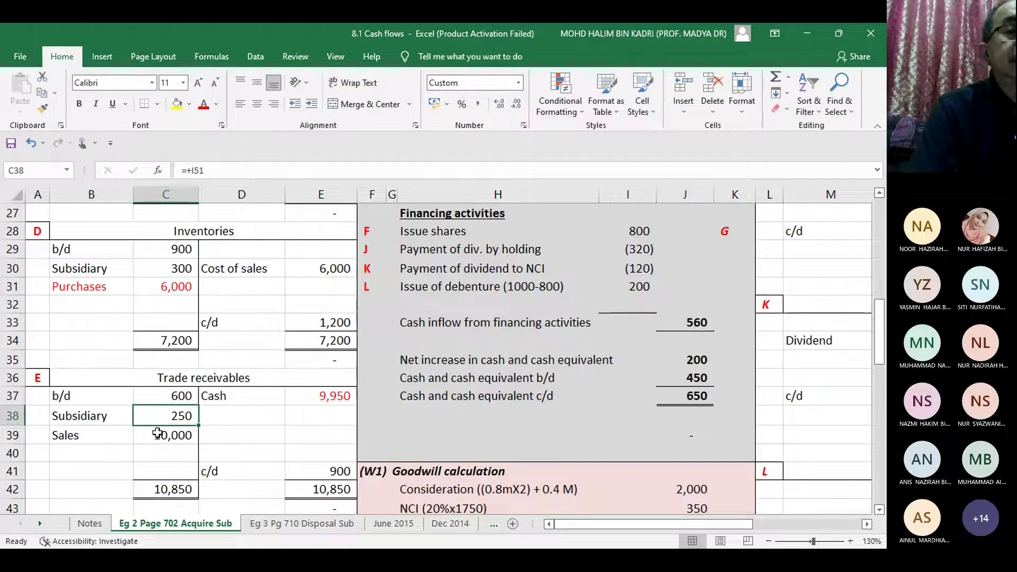
click(174, 433)
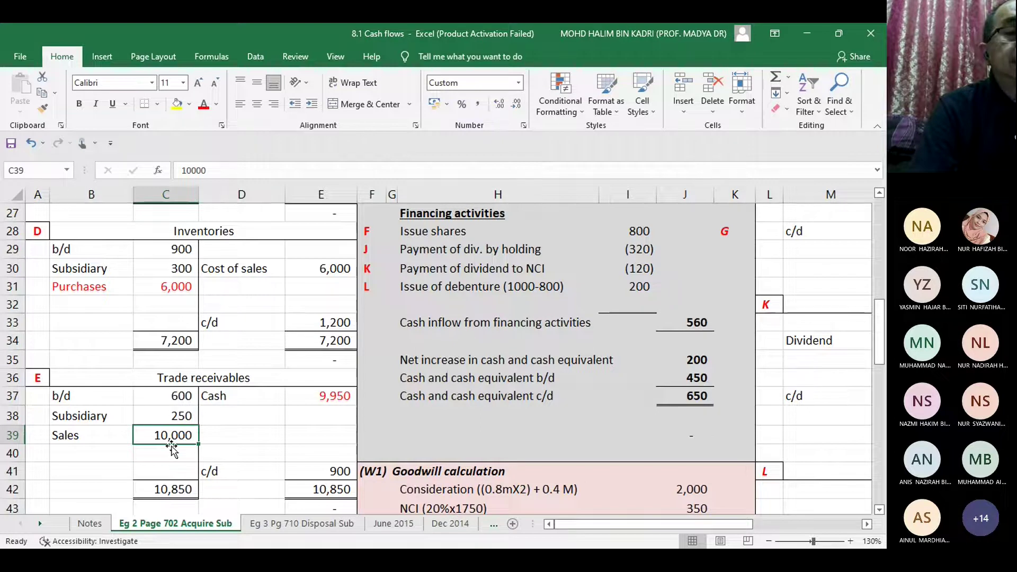
click(168, 493)
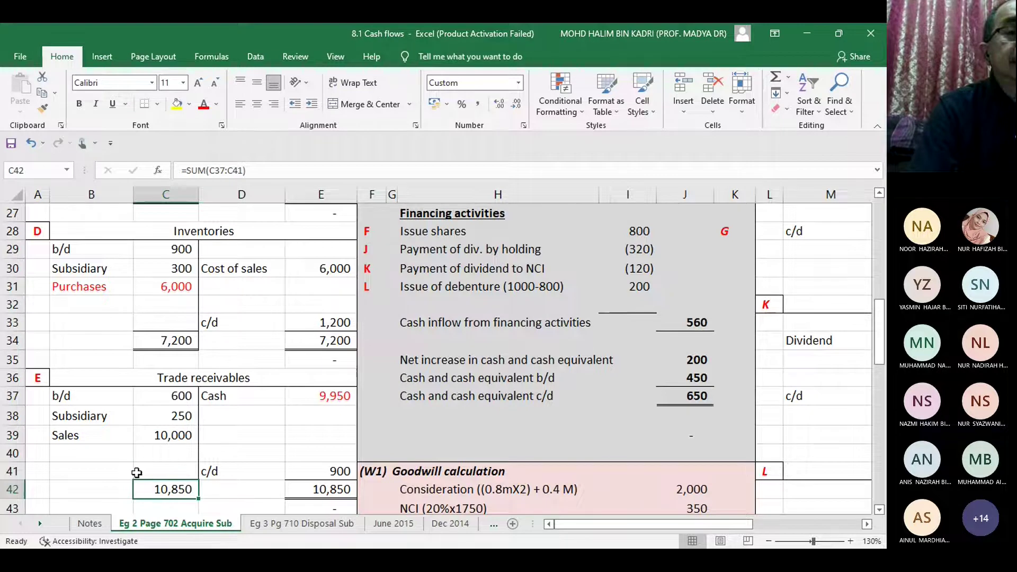
click(346, 471)
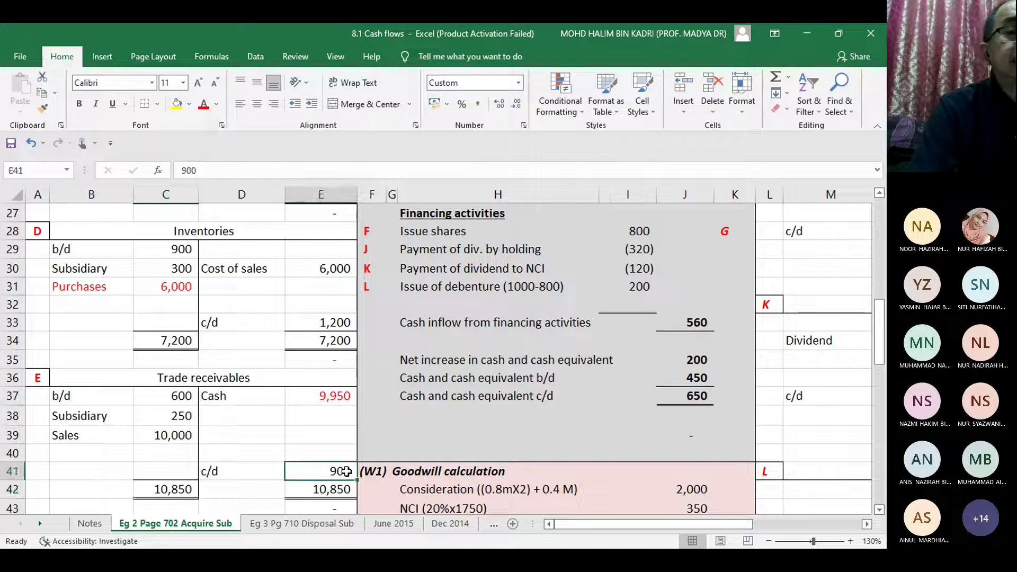
click(346, 399)
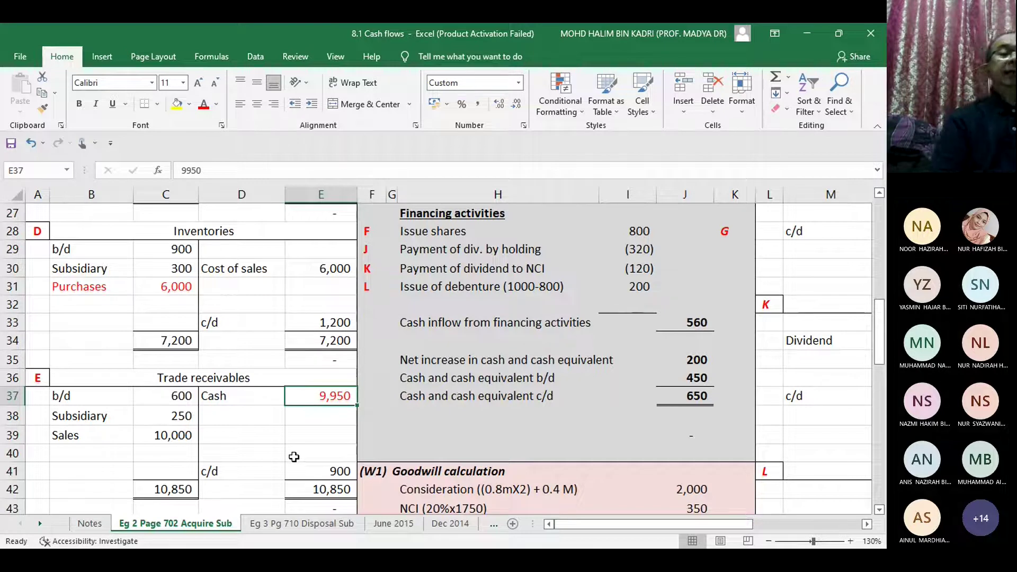
Step: Return to the operating activities section of the cash flow statement and inspect the cash receipt from customers amount
click(567, 272)
key(Up)
key(Up)
key(Up)
key(Up)
key(Up)
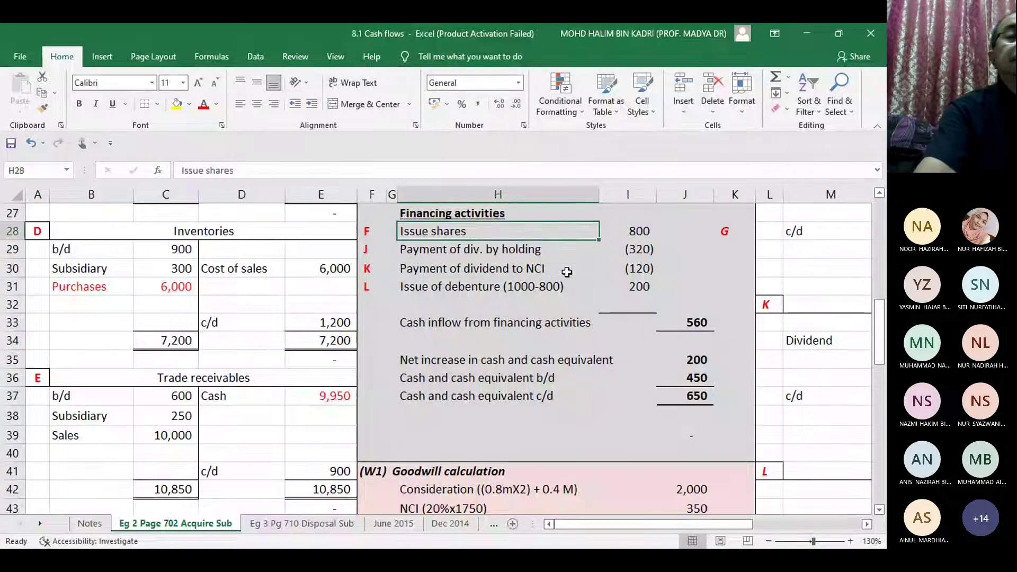
key(Up)
key(Up)
key(Up)
key(Up)
key(Up)
key(Up)
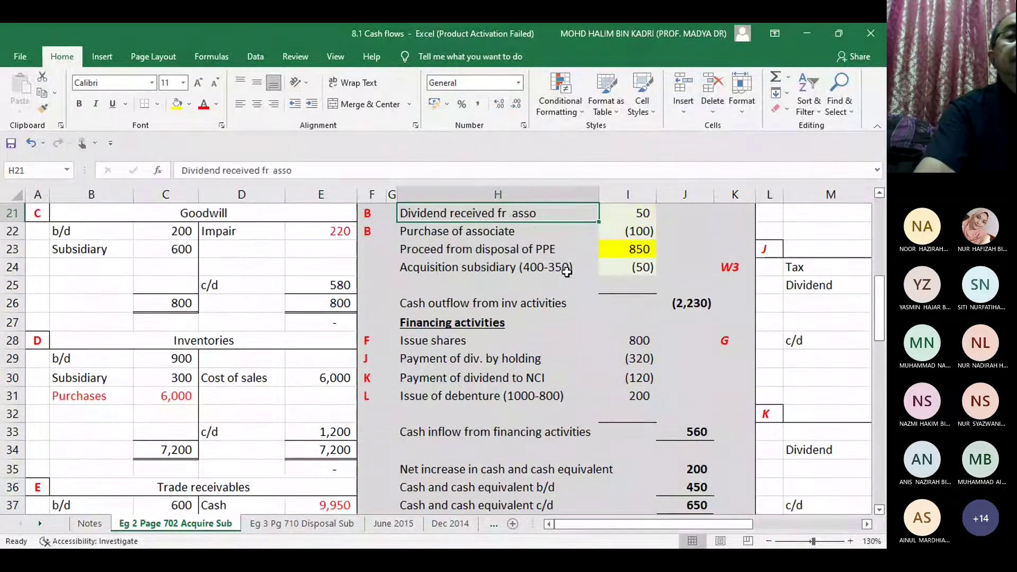
key(Up)
key(Up)
key(Up)
key(Up)
key(Up)
key(Up)
key(Up)
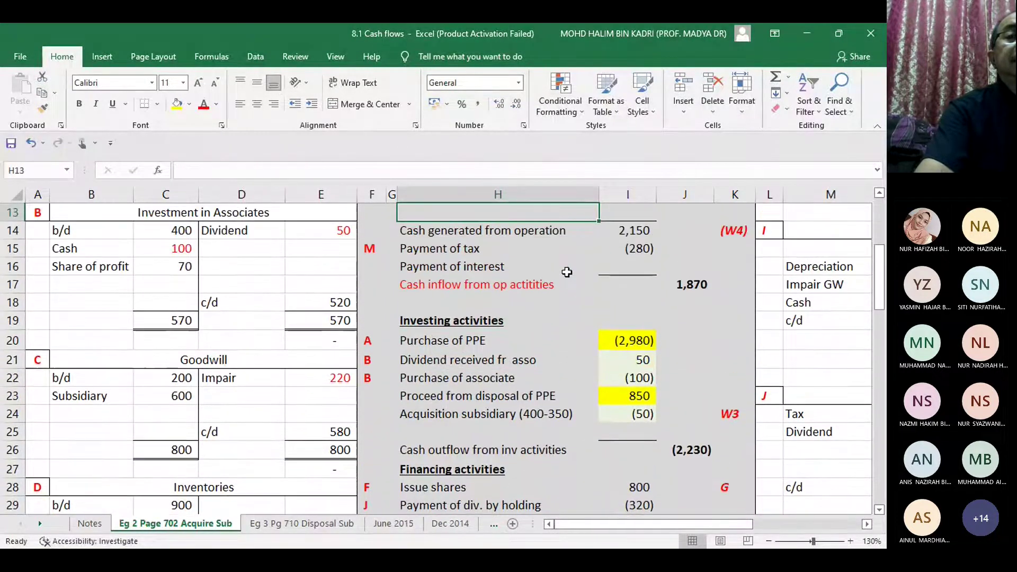
key(Up)
key(Up)
key(Up)
key(Up)
key(Up)
key(Up)
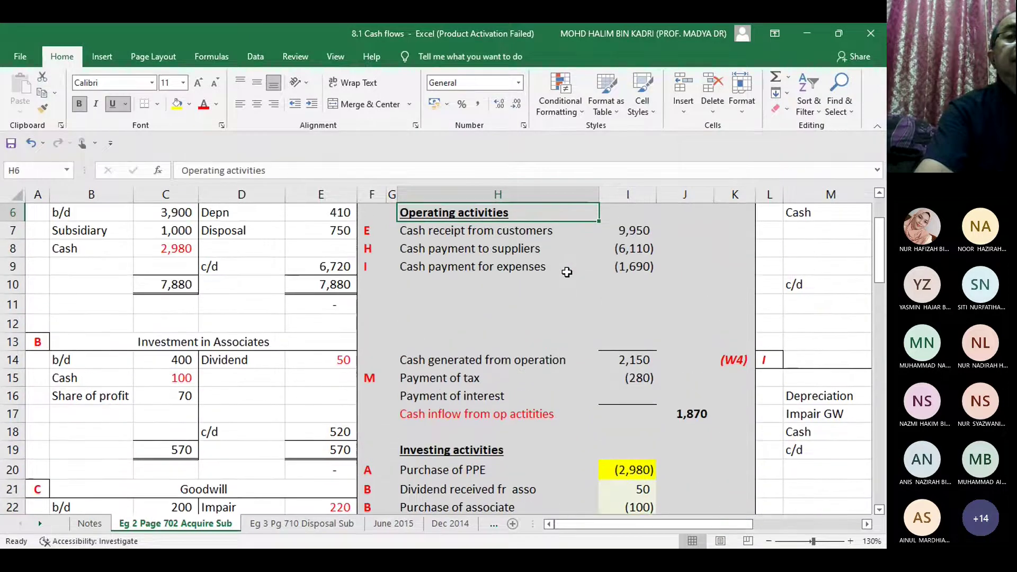
key(Down)
key(Right)
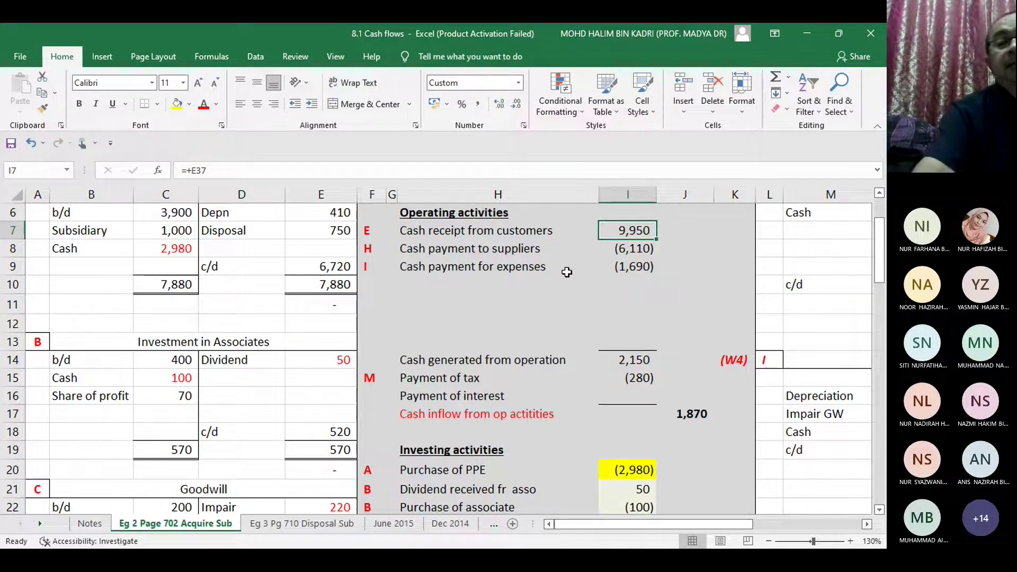
Step: Inspect the cash payment to suppliers line against the neighbouring operating lines and check the formula behind its amount
key(Down)
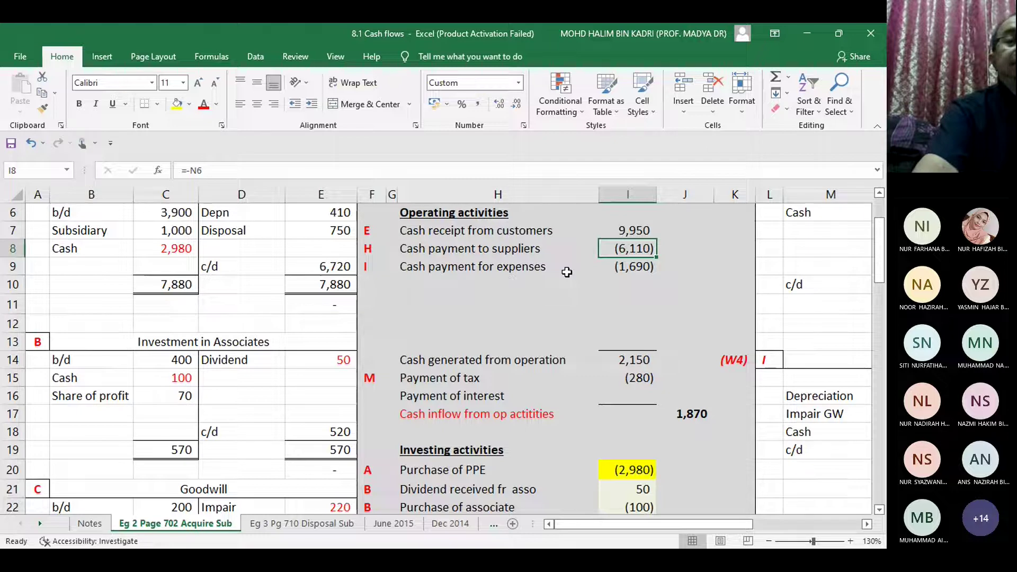
key(Up)
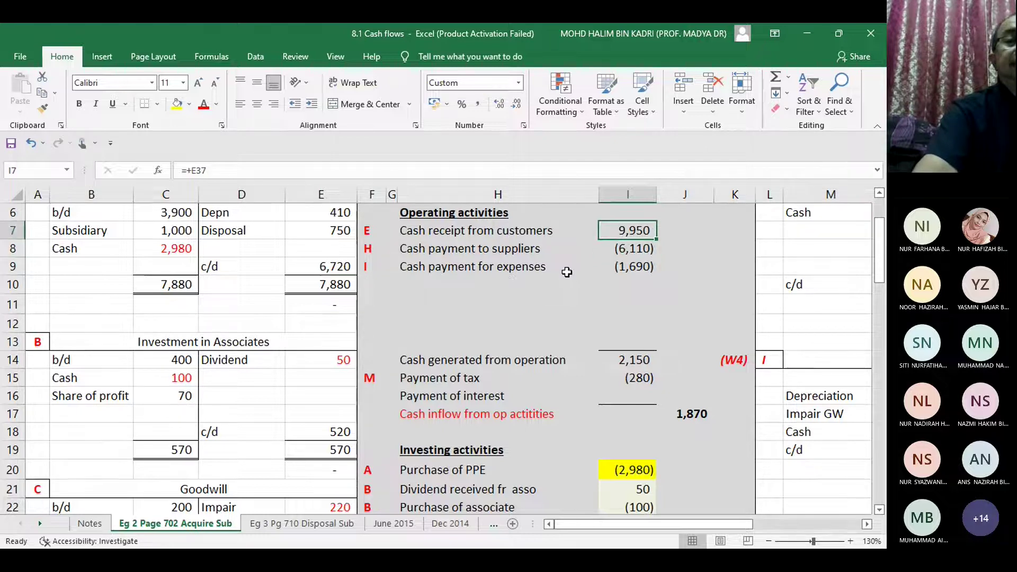
key(Down)
key(Down)
key(Up)
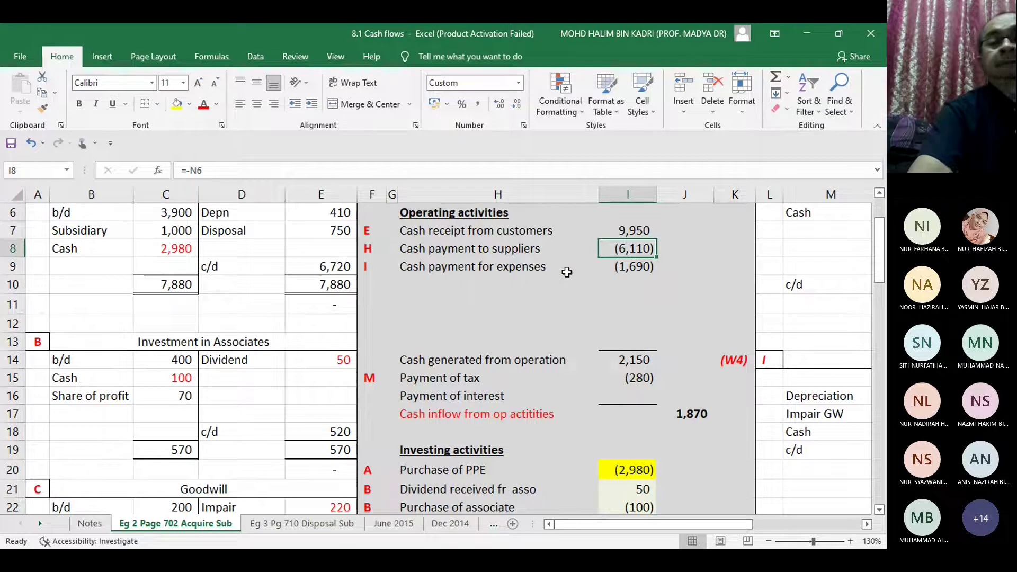
Step: Find the Inventories working (D) among the lettered accounts and go to its b/d entry
key(Left)
key(Left)
key(Left)
key(Left)
key(Left)
key(Left)
key(Left)
key(Left)
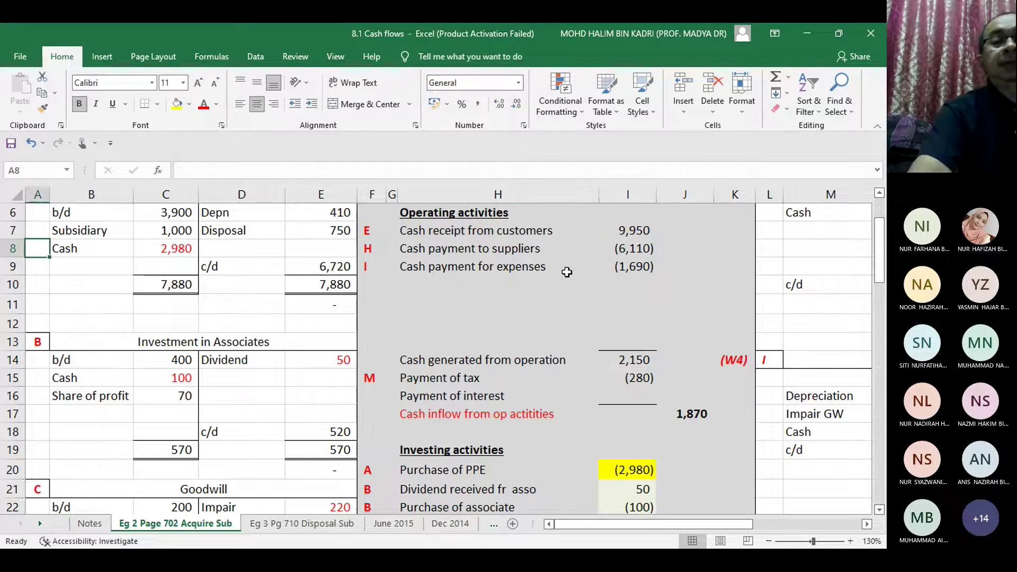
key(Down)
key(Down)
key(Down)
key(Down)
key(Down)
key(Down)
key(Down)
key(Down)
key(Down)
key(Down)
key(Down)
key(Down)
key(Down)
key(Down)
key(Down)
key(Down)
key(Down)
key(Down)
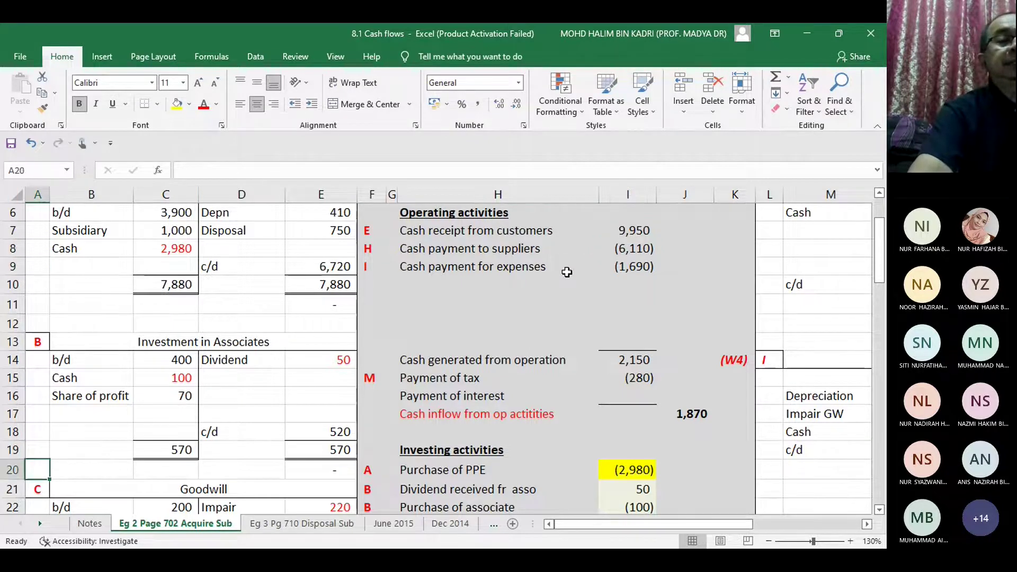
key(Down)
key(Down)
key(Down)
key(Down)
key(Down)
key(Down)
key(Down)
key(Down)
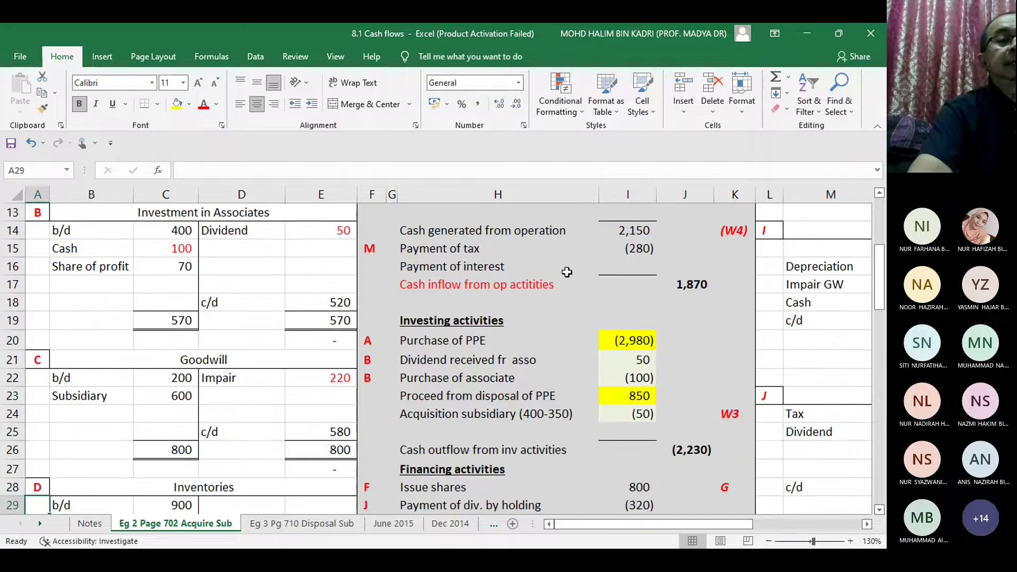
key(Down)
key(Down)
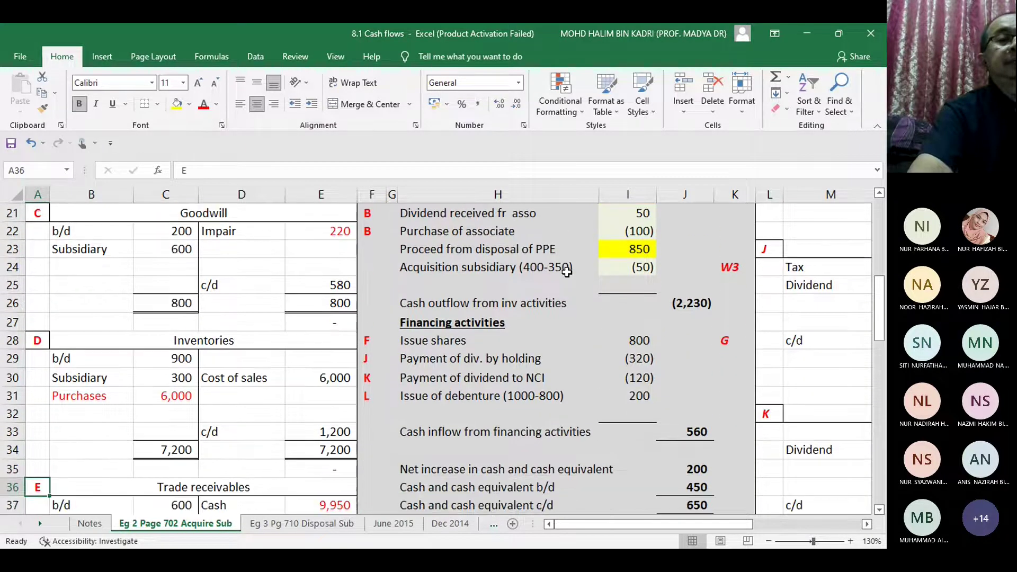
click(567, 271)
key(Up)
key(Up)
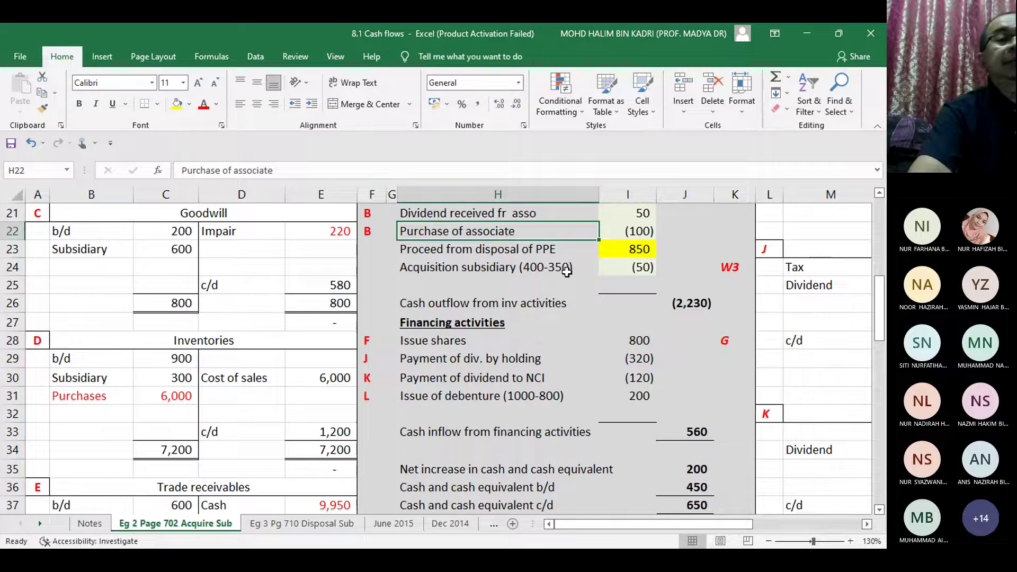
key(Down)
key(Down)
key(Down)
key(Down)
key(Down)
key(Down)
key(Down)
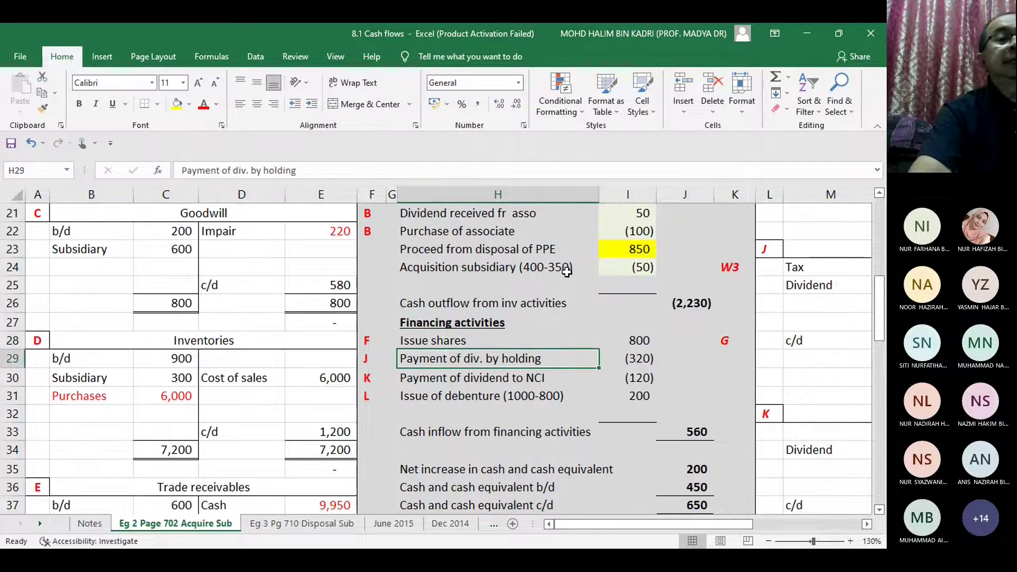
key(Right)
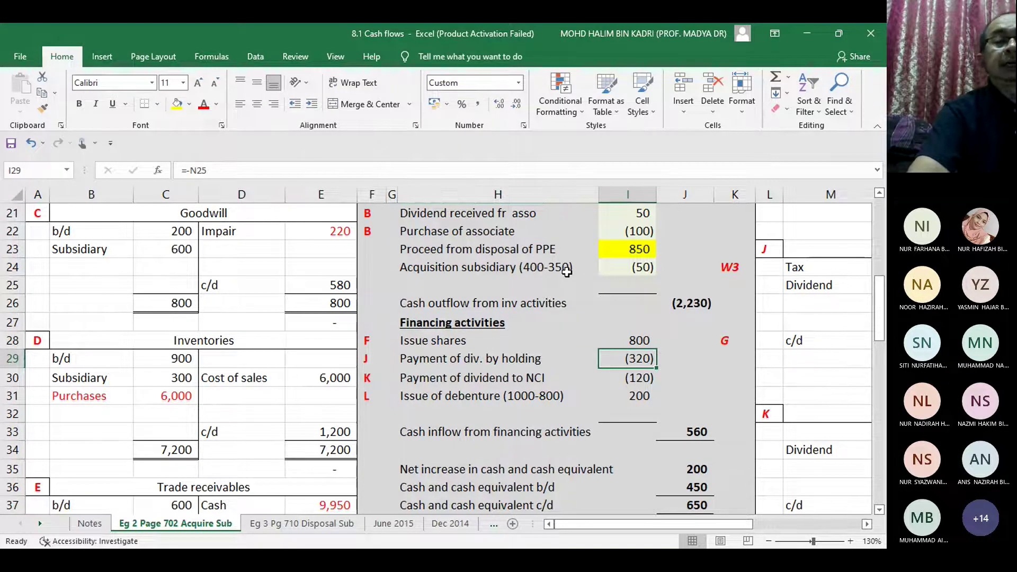
key(Left)
key(Left)
key(Left)
key(Left)
key(Left)
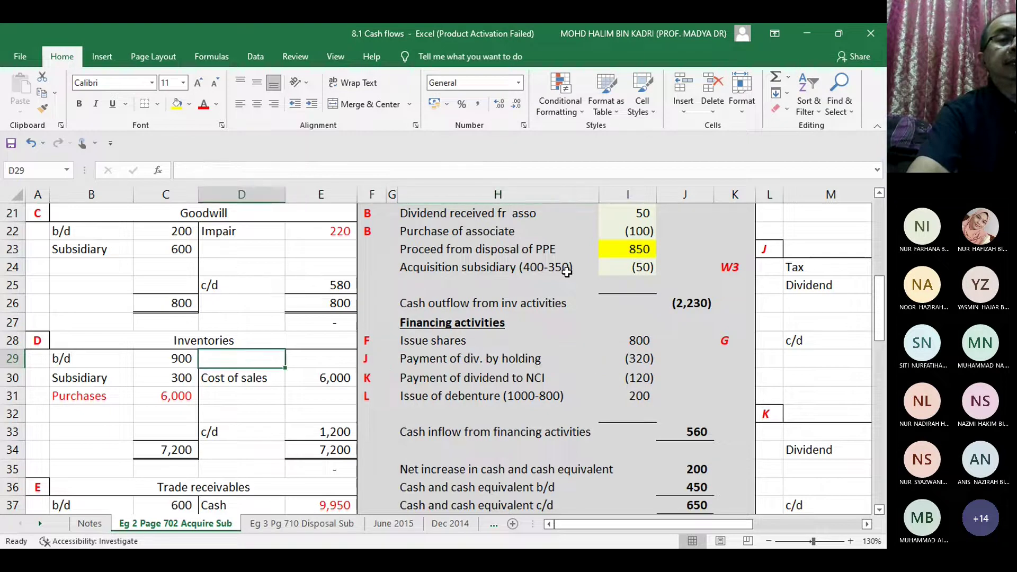
key(Left)
key(Left)
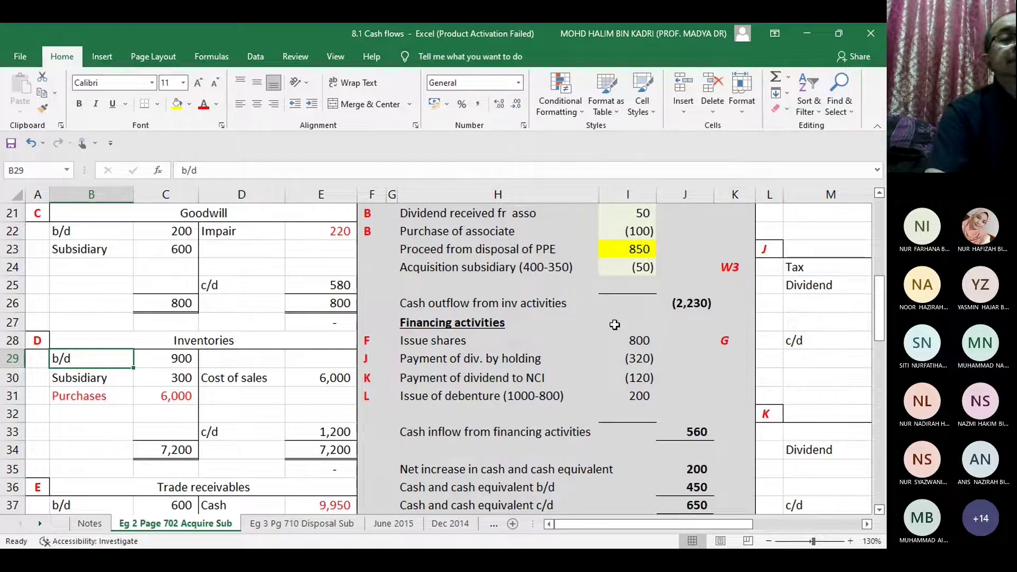
Step: Review the Inventories account's c/d, subsidiary and cost of sales entries and its credit-side total
click(336, 430)
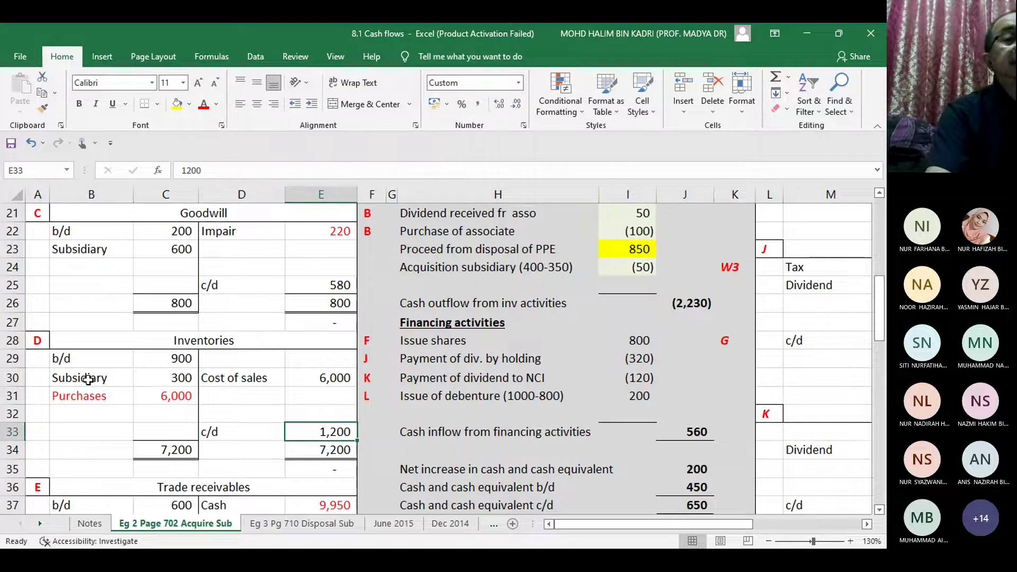
click(187, 379)
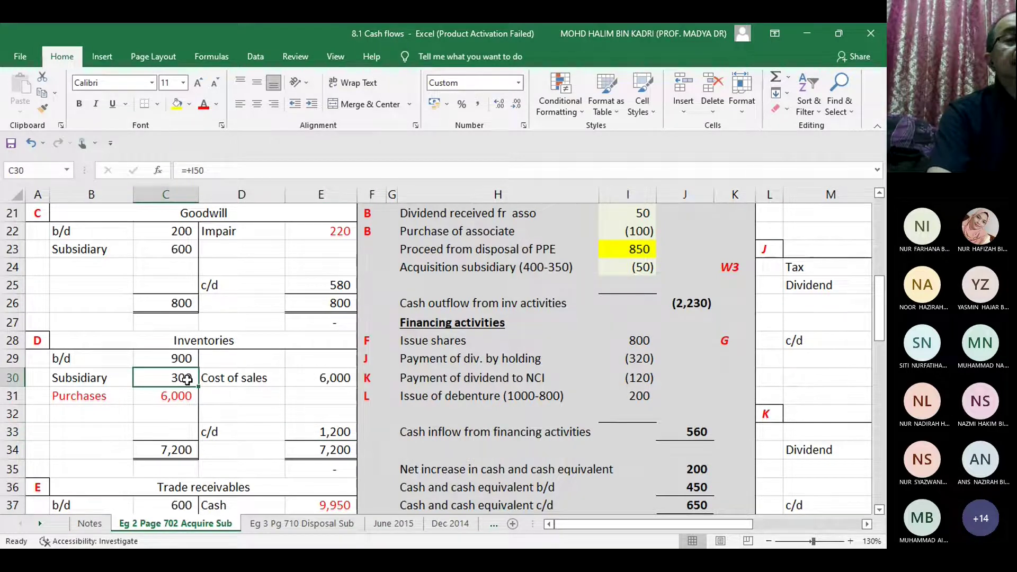
click(343, 376)
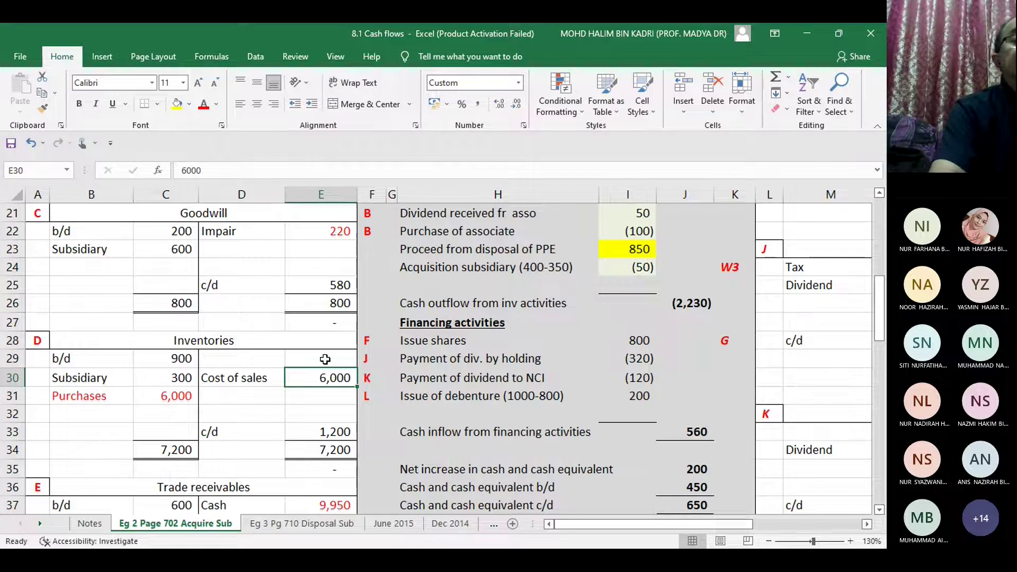
click(325, 360)
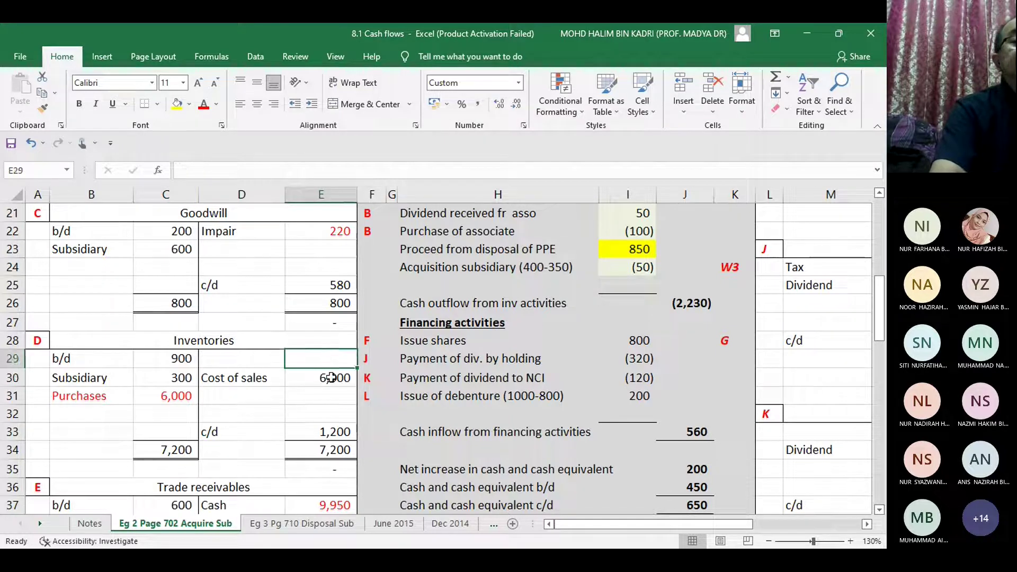
click(341, 432)
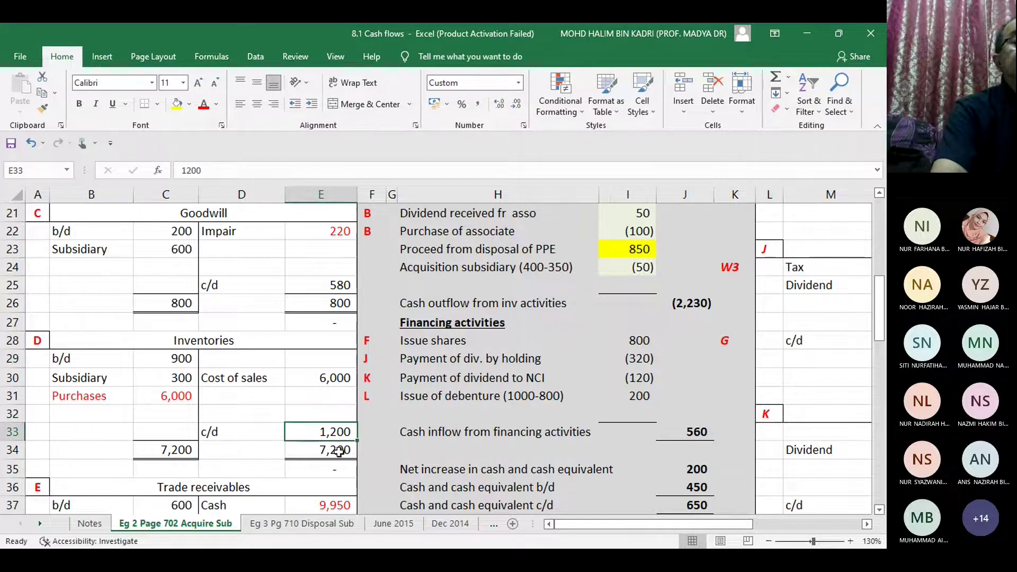
drag(339, 451, 279, 418)
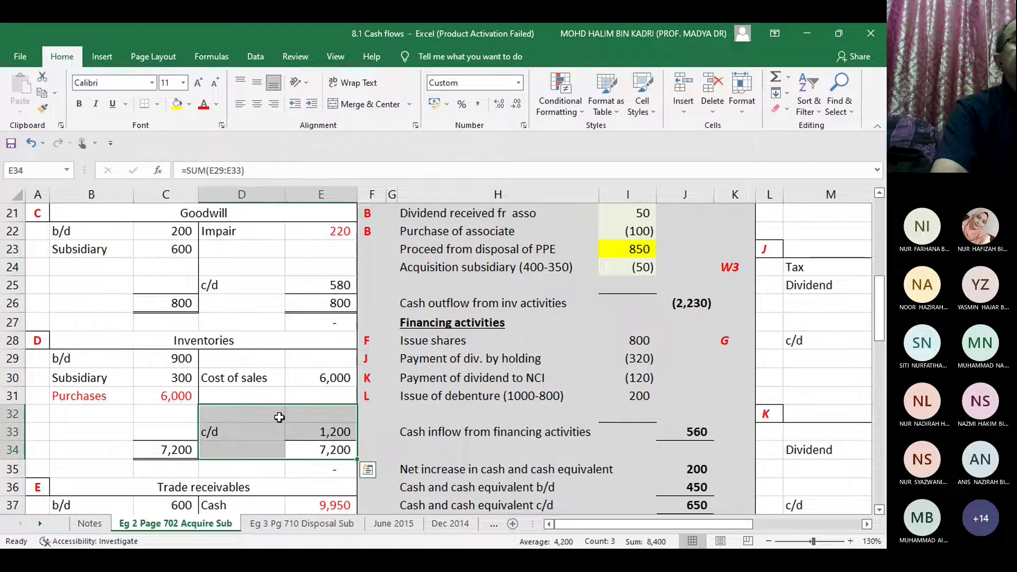
click(279, 418)
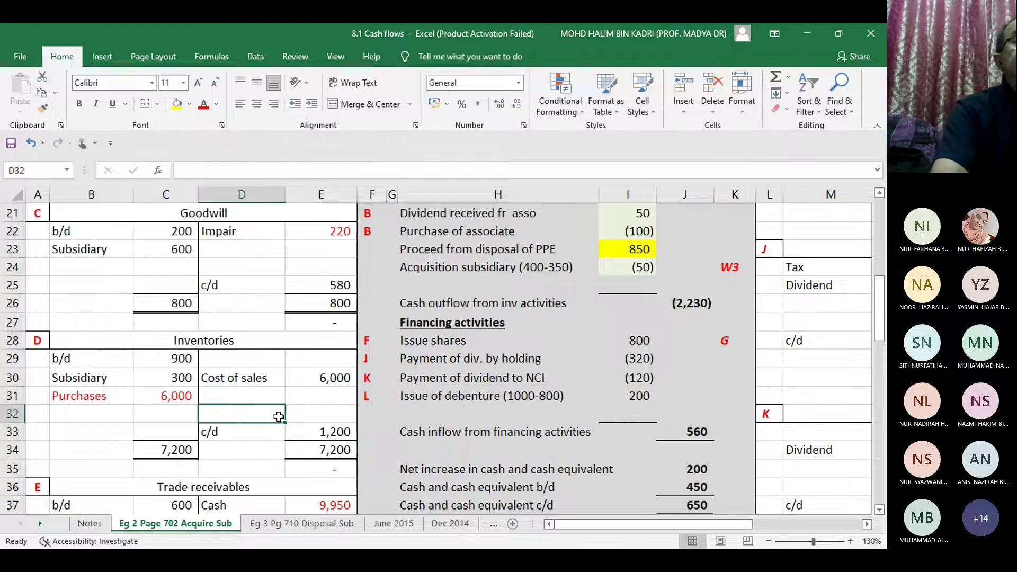
Step: Trace the Inventories debit side from b/d through the subsidiary entry to the Purchases amount
click(188, 354)
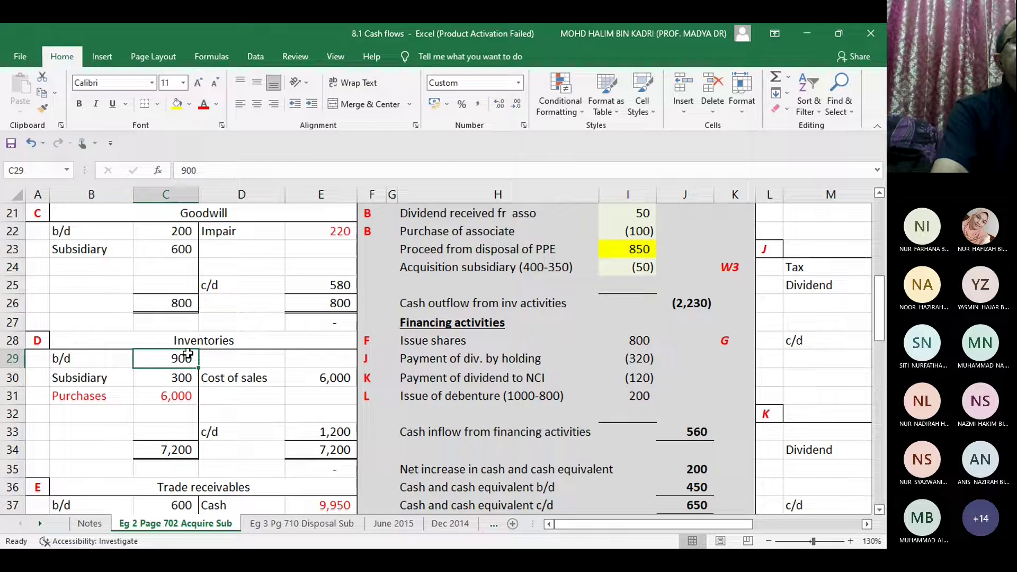
click(191, 378)
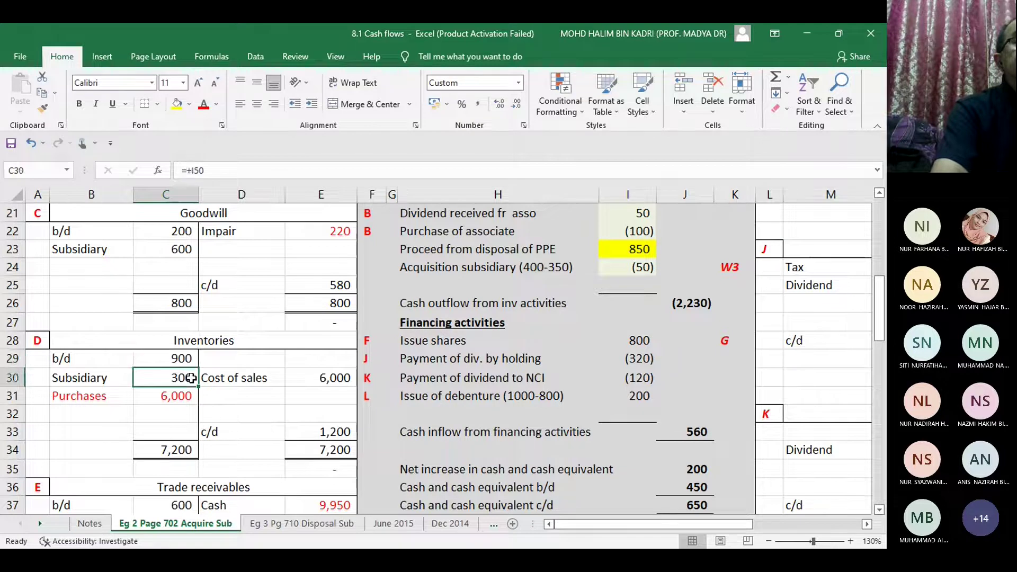
click(185, 395)
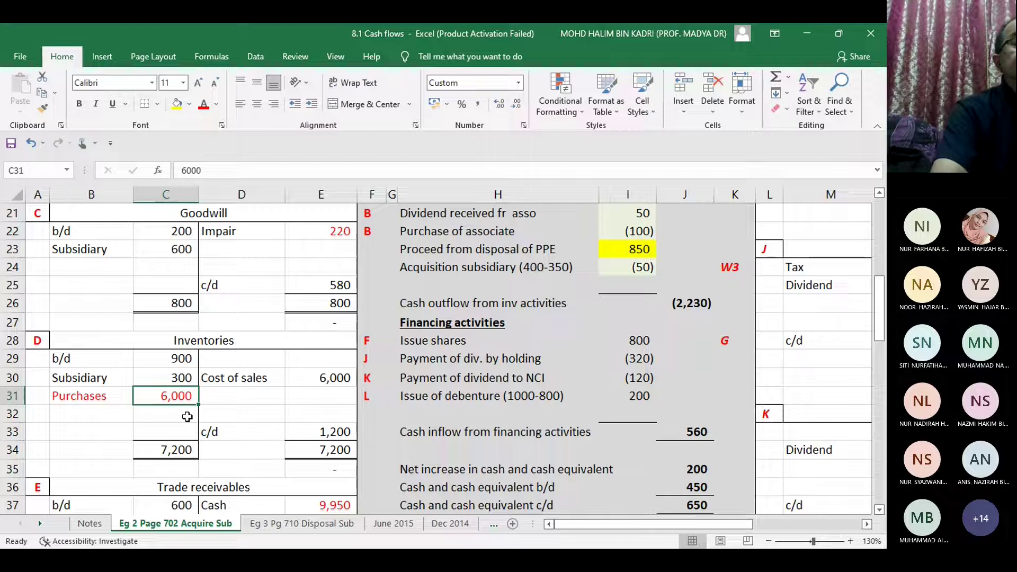
click(187, 414)
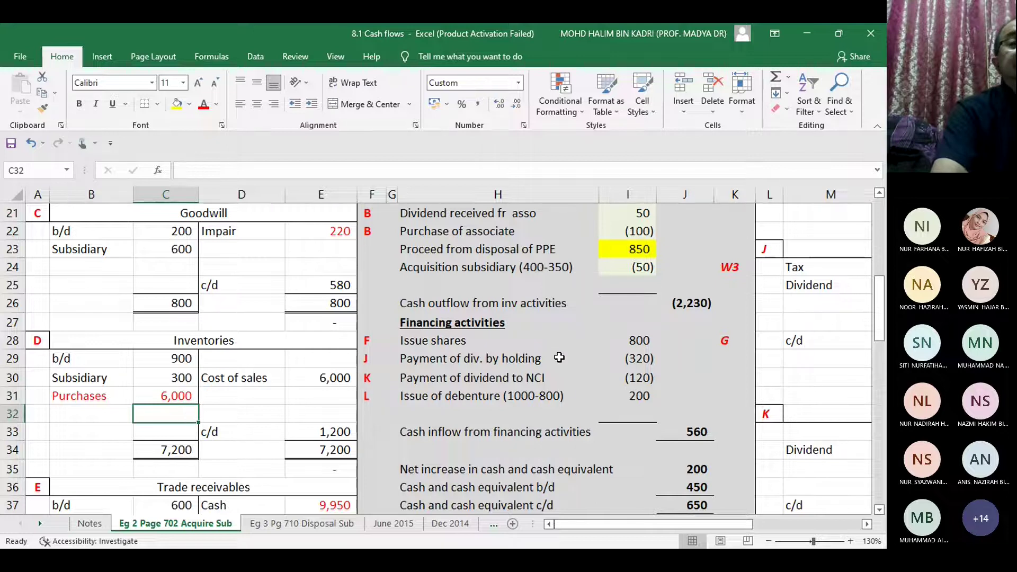
Step: Find the Trade payables working (H) among the lettered accounts beside the cash flow statement
click(808, 305)
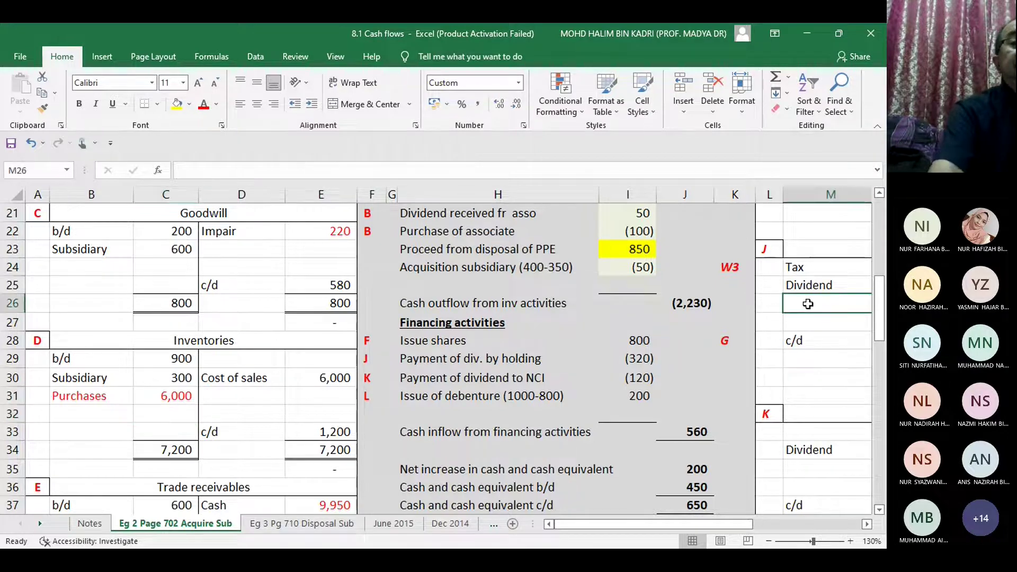
key(Up)
key(Up)
key(Up)
key(Up)
key(Up)
key(Up)
key(Up)
key(Up)
scroll(807, 304, right, 3)
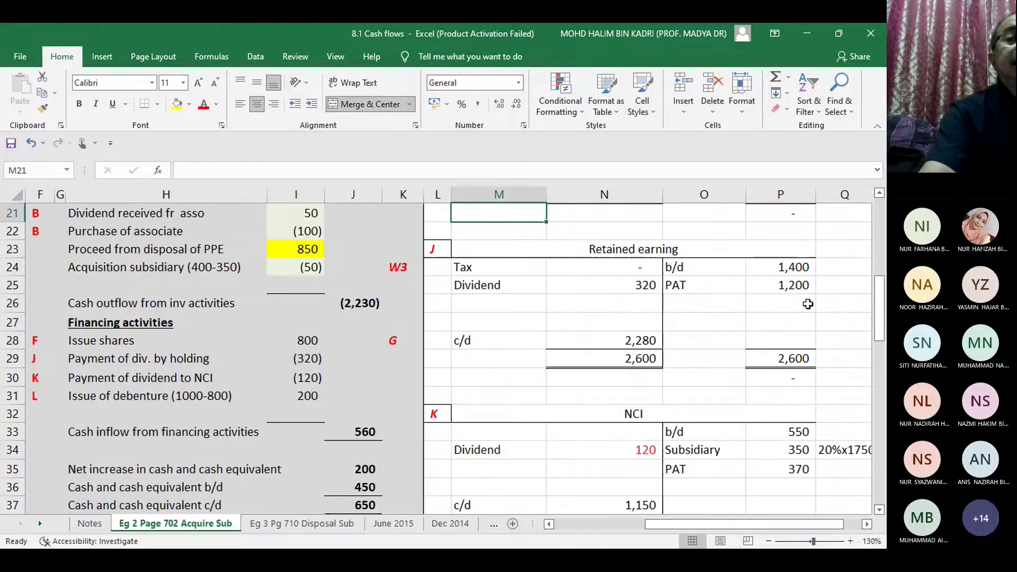
key(Up)
key(Up)
key(Up)
key(Up)
key(Up)
key(Up)
key(Up)
key(Up)
key(Up)
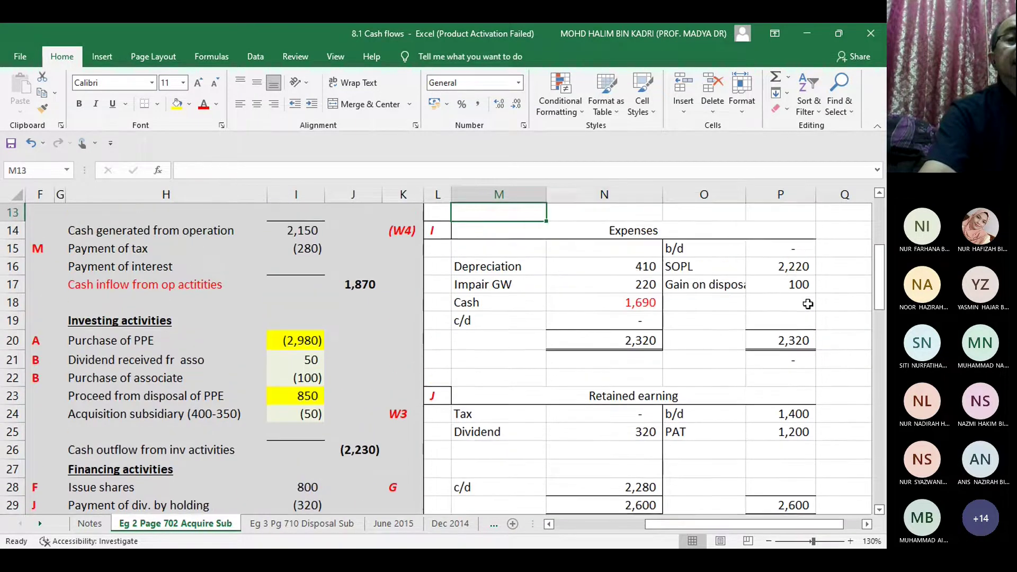
key(Up)
key(Up)
key(Up)
key(Up)
key(Up)
key(Up)
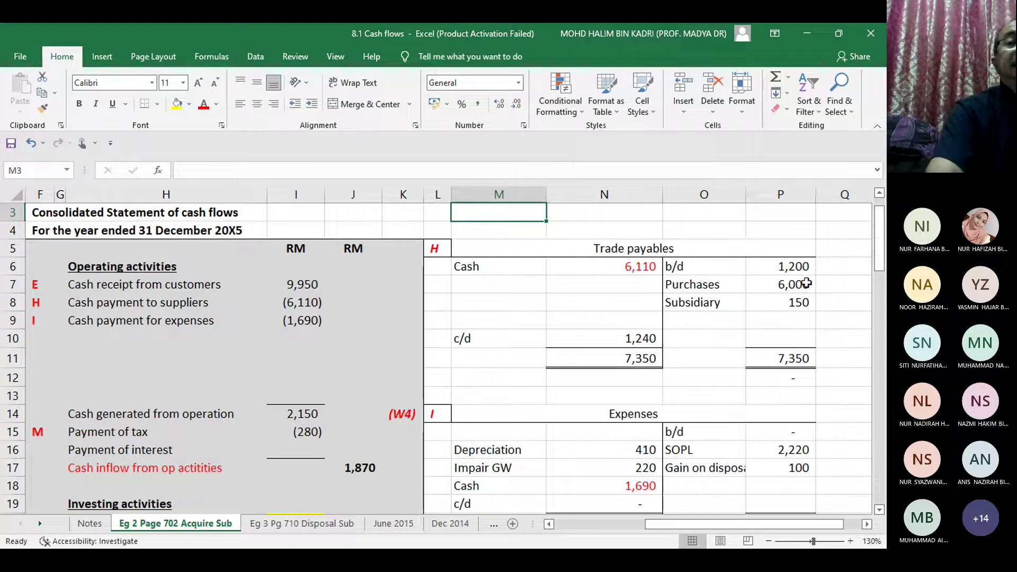
Step: Trace the Trade payables account through its b/d, c/d, purchases, subsidiary and cash entries to the cash payment to suppliers line
click(802, 269)
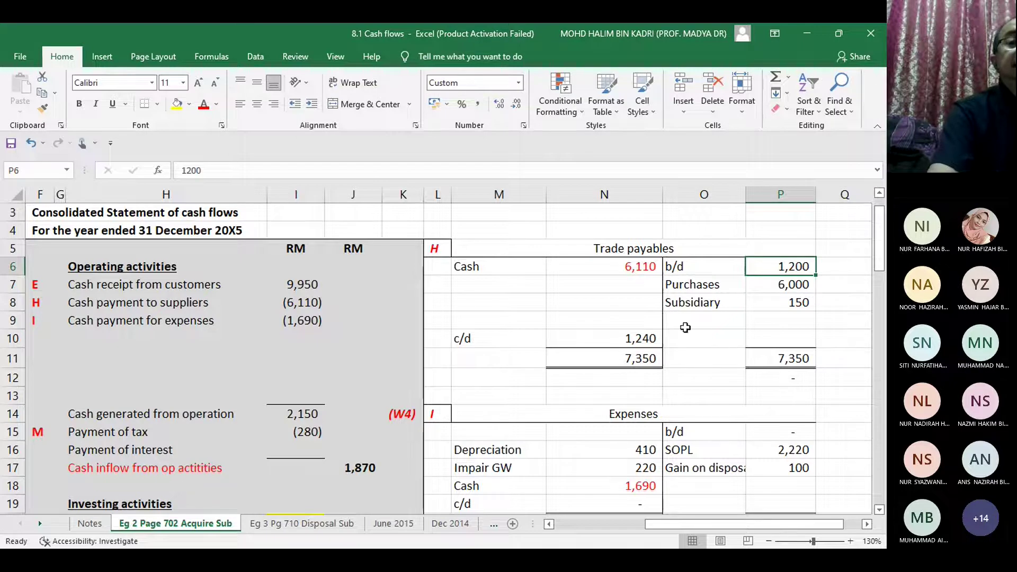
click(639, 339)
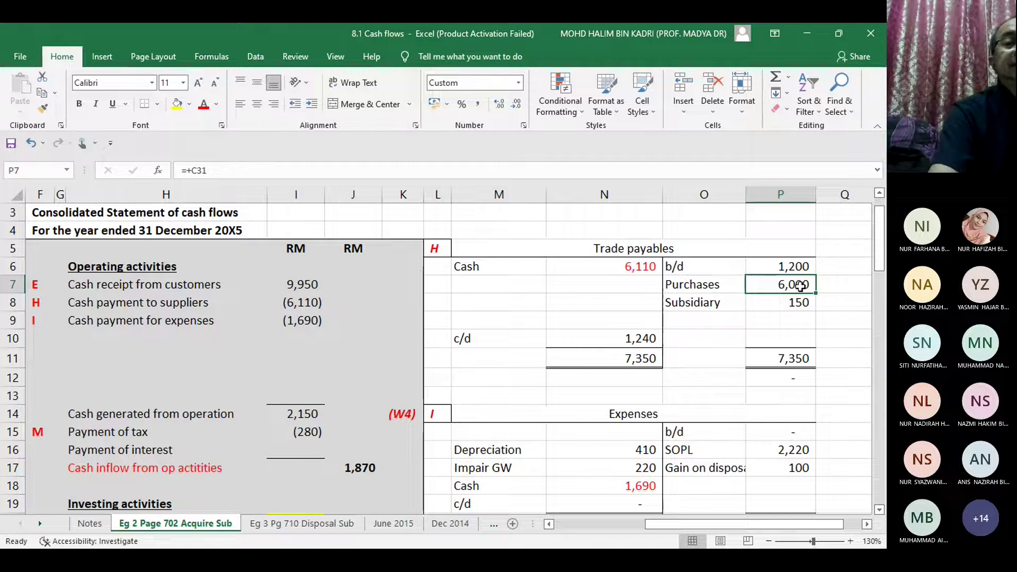
click(805, 310)
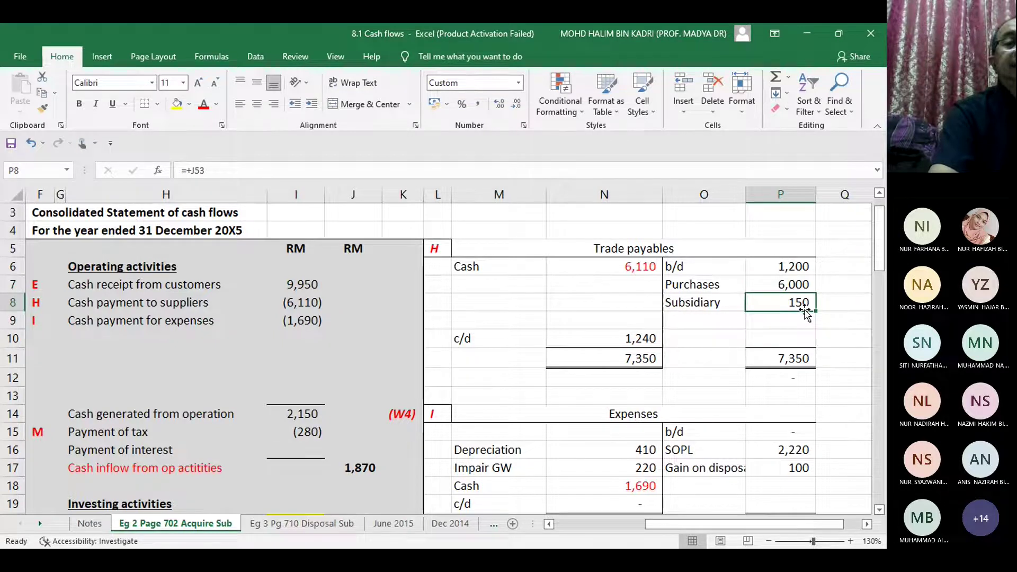
click(801, 361)
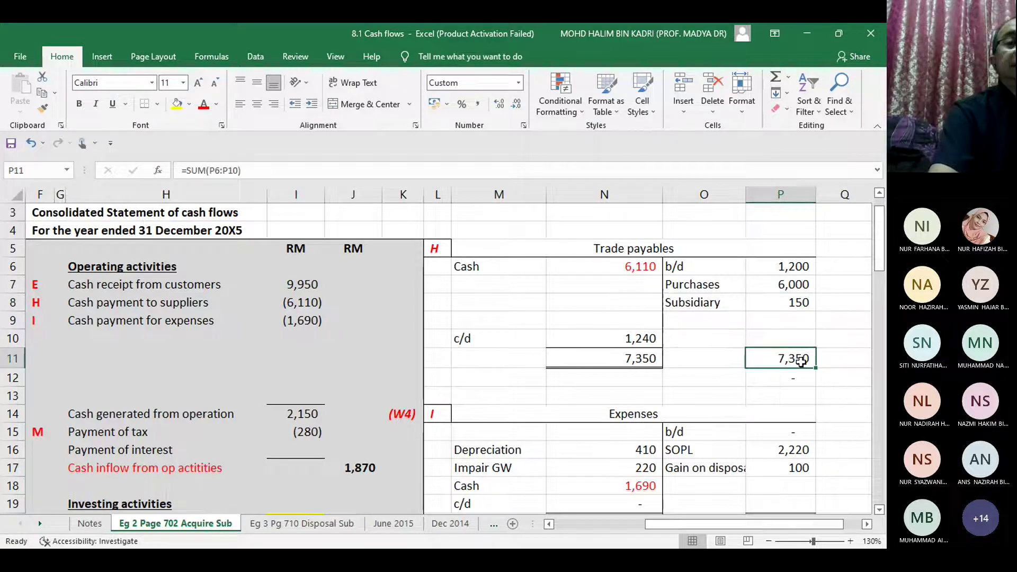
click(641, 335)
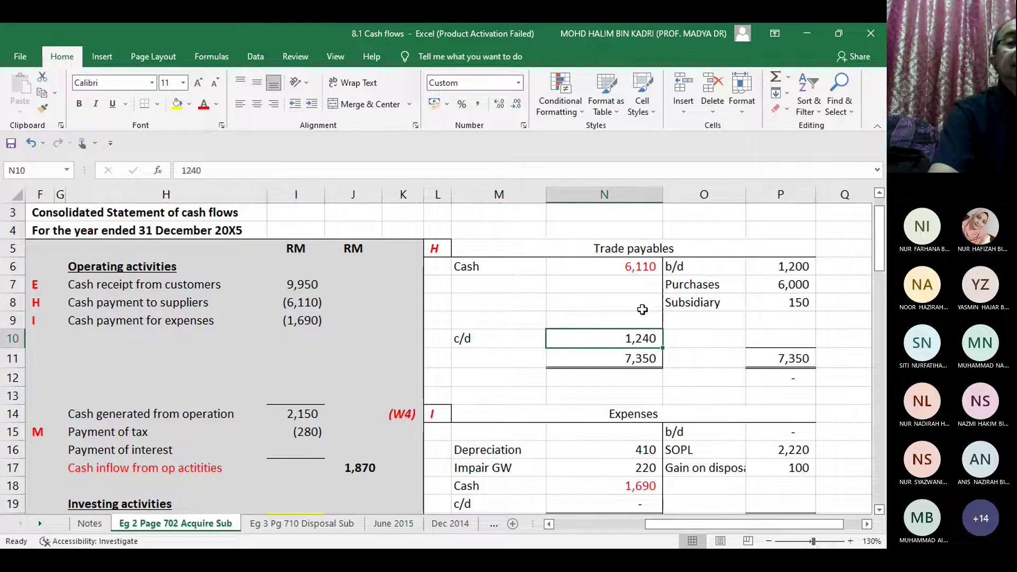
click(642, 268)
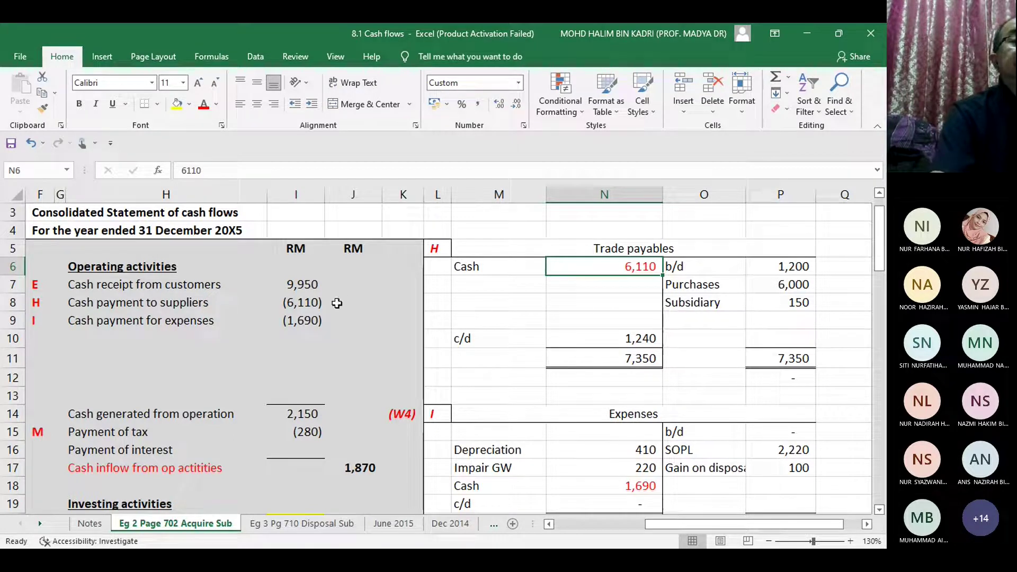
click(311, 303)
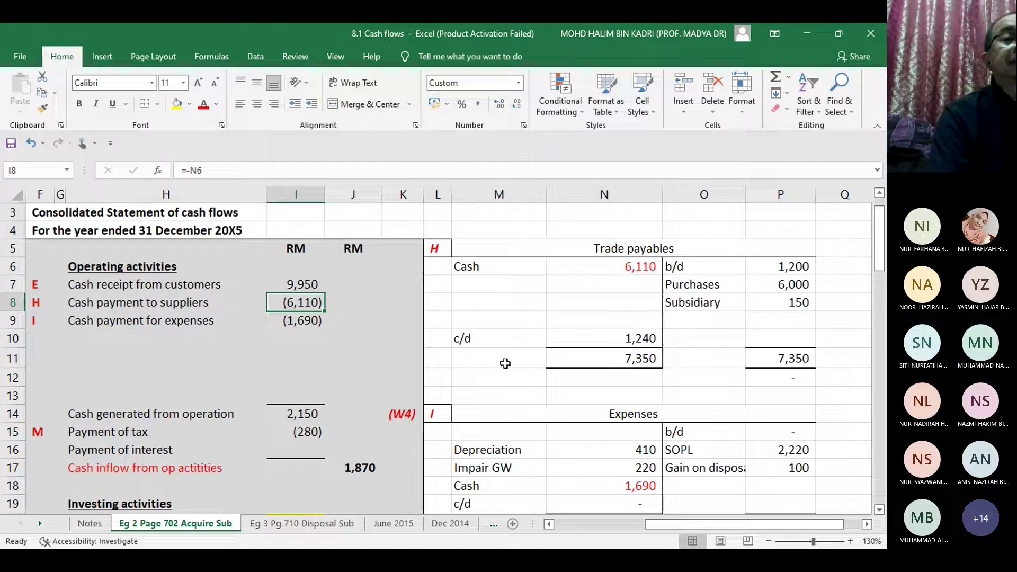
Step: Inspect the formula behind the cash payment for expenses and locate the Expenses working (I)
click(303, 323)
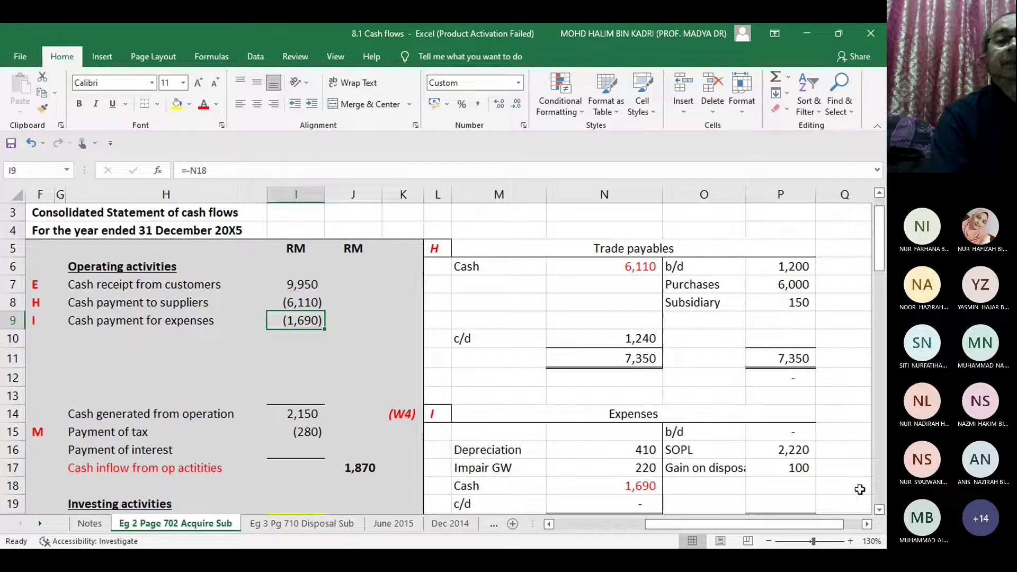
click(880, 510)
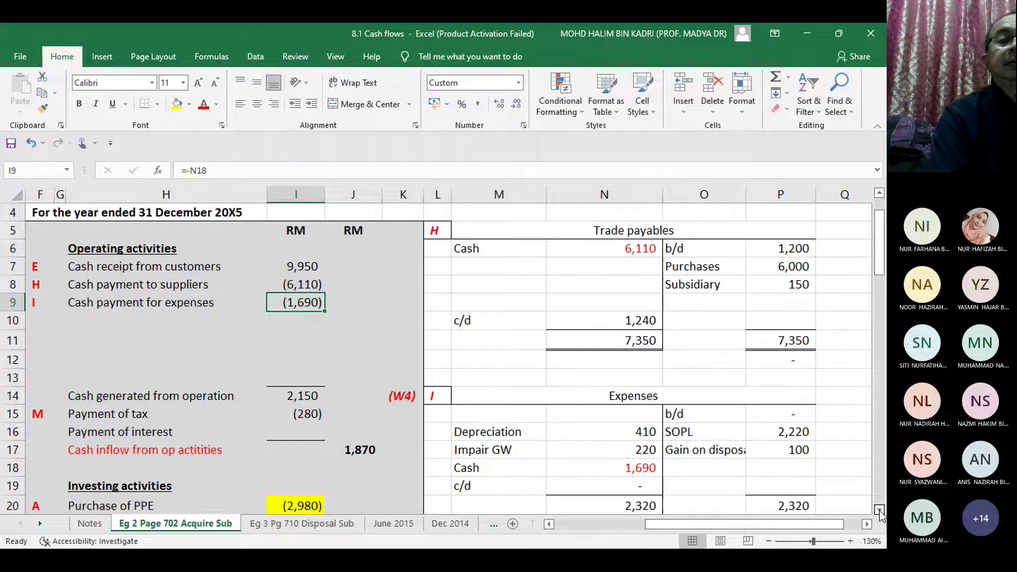
click(880, 509)
click(879, 510)
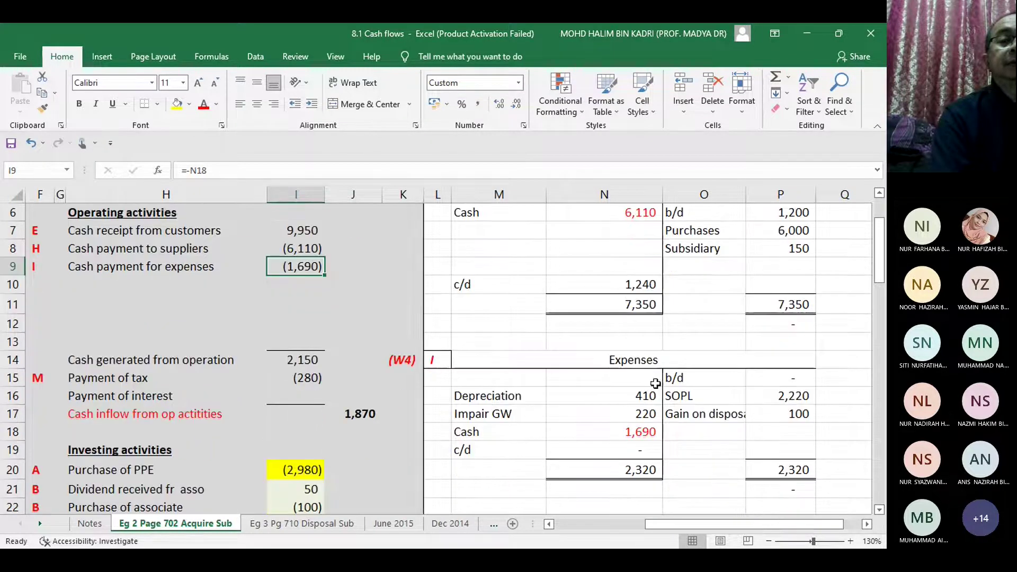
click(639, 361)
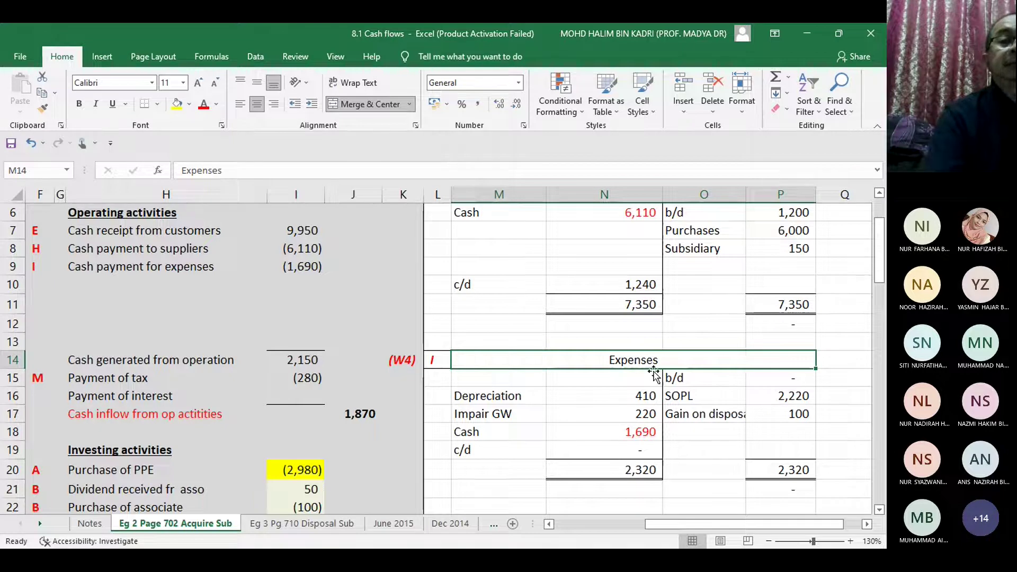
Step: Compare the c/d and b/d entries of the Expenses account and check the blank line above Depreciation
click(462, 452)
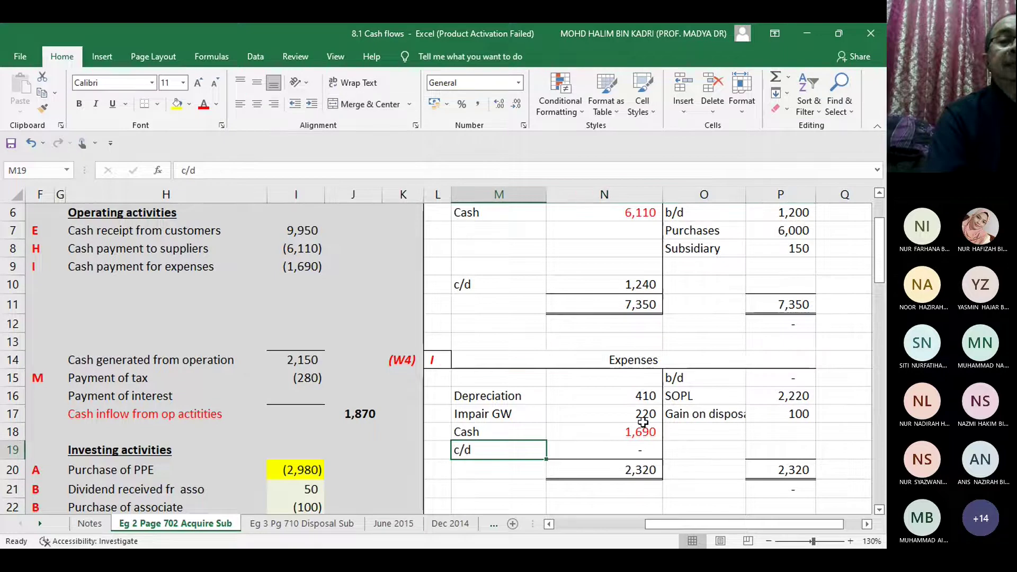
click(804, 378)
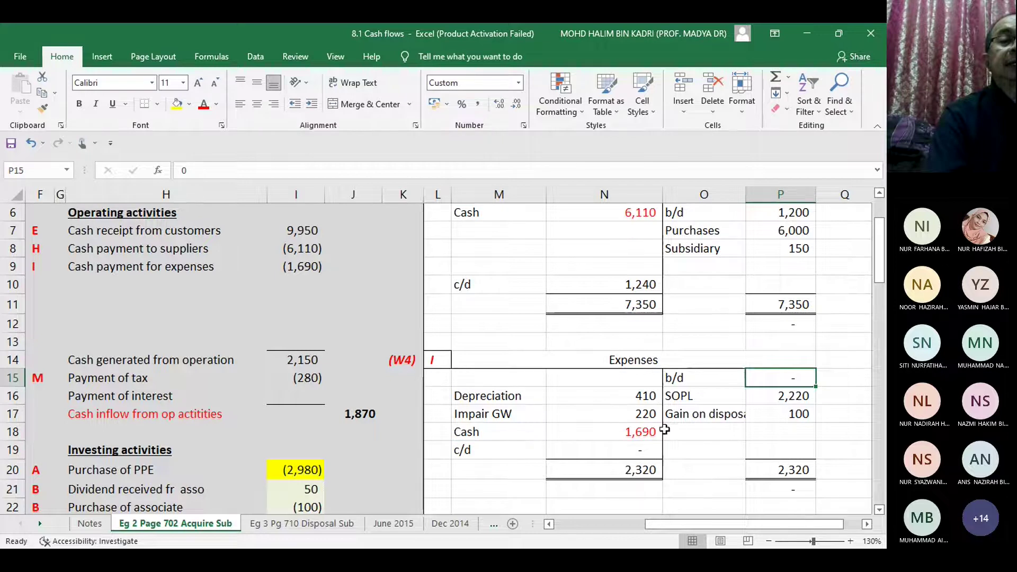
click(465, 450)
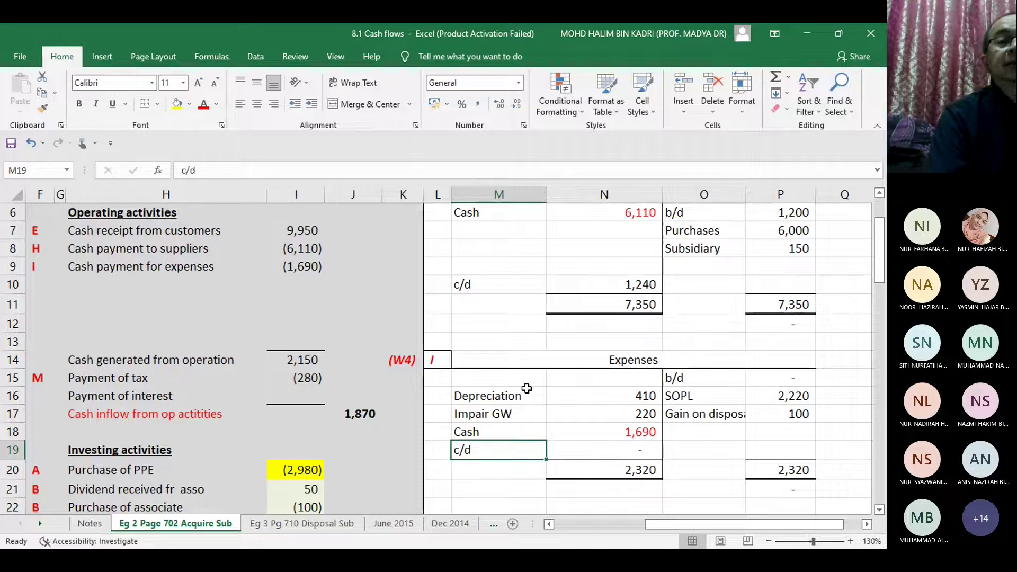
click(498, 381)
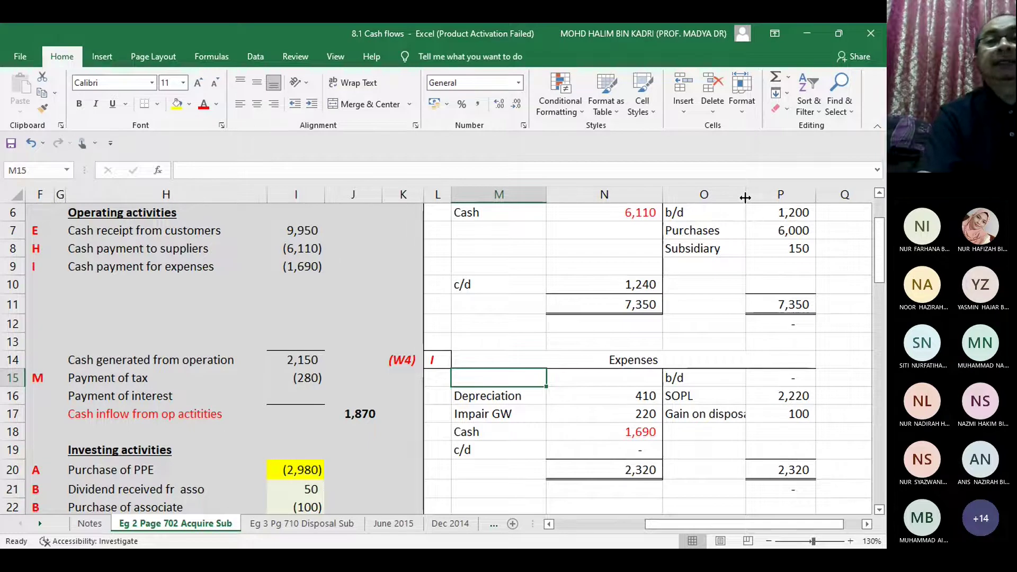
Step: Widen column O to fit the Gain on disposal label, and inspect the Depreciation, Gain on disposal and Impair GW entries in the Expenses account
drag(747, 197, 766, 203)
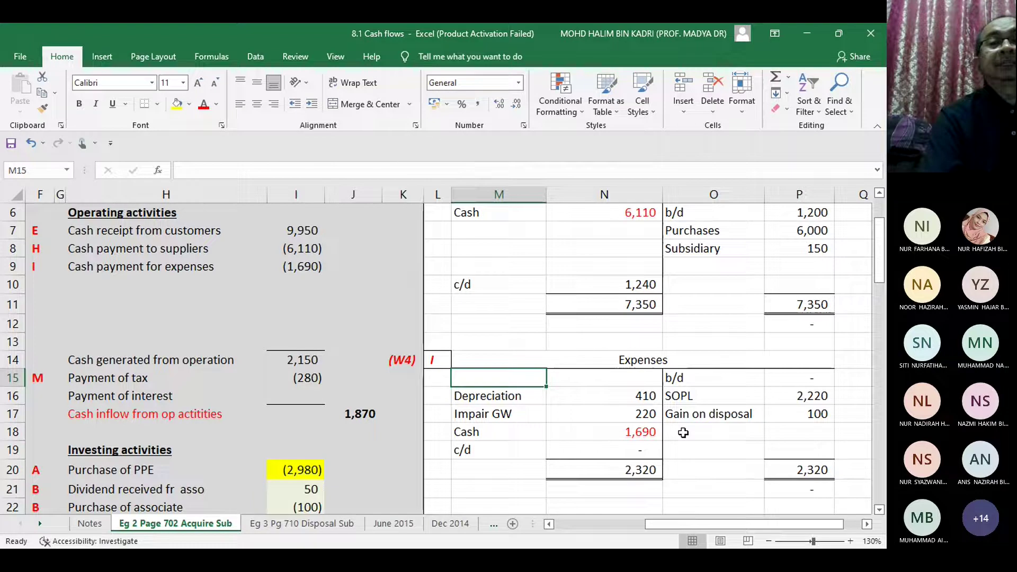
click(650, 397)
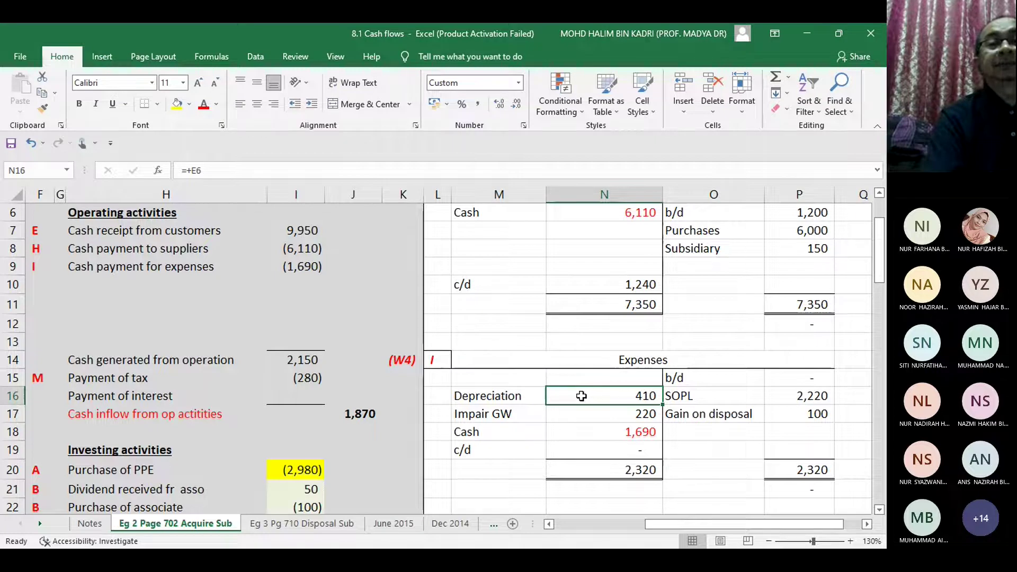
click(705, 414)
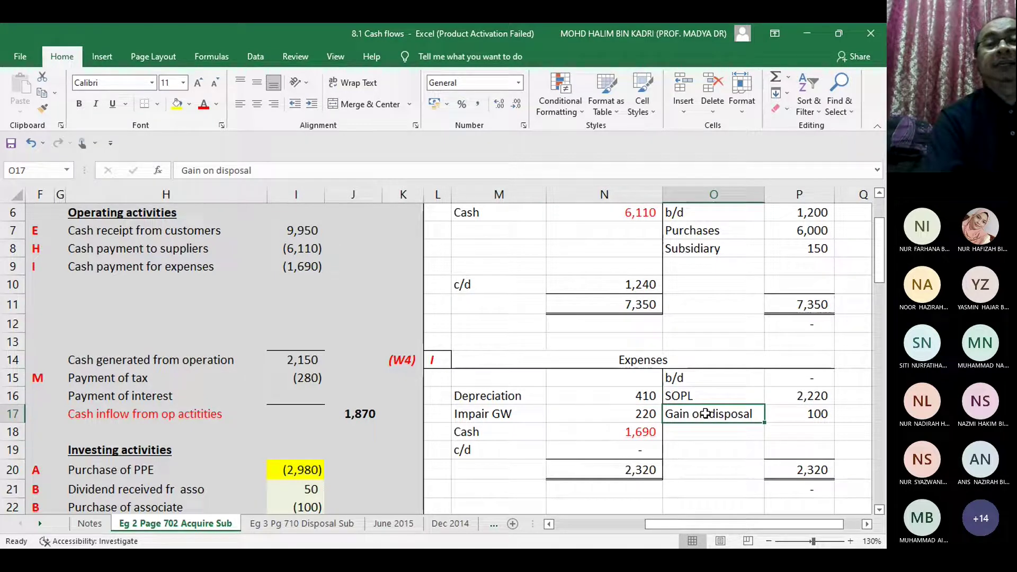
click(823, 414)
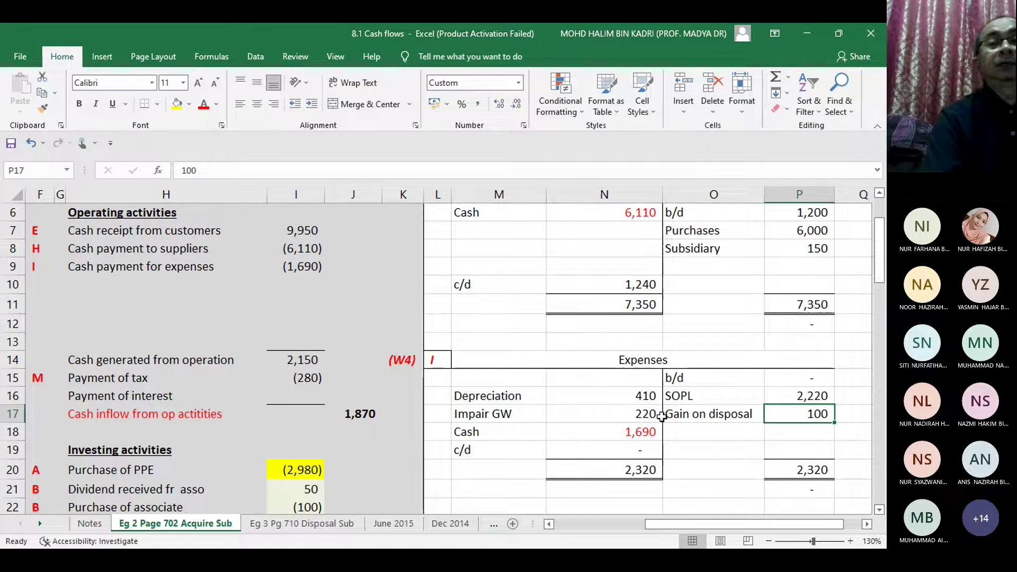
click(647, 414)
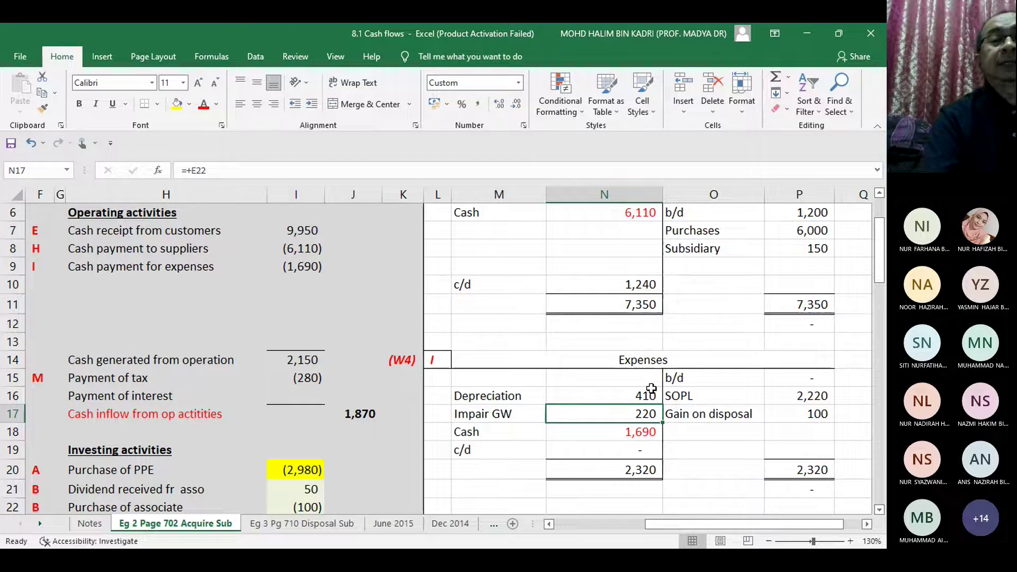
Step: Locate the W1 Goodwill calculation below the cash flow statement and inspect its consideration, net identifiable assets and GW figures
click(652, 389)
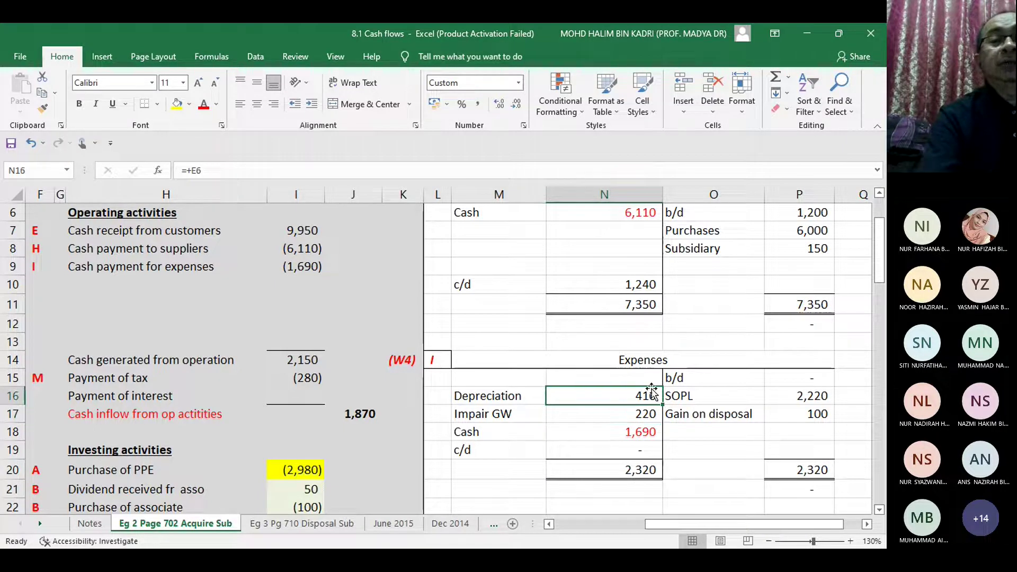
key(Left)
key(Left)
key(Left)
key(Left)
key(Left)
key(Left)
key(Left)
key(Left)
key(Left)
key(Left)
key(Left)
key(Left)
key(Left)
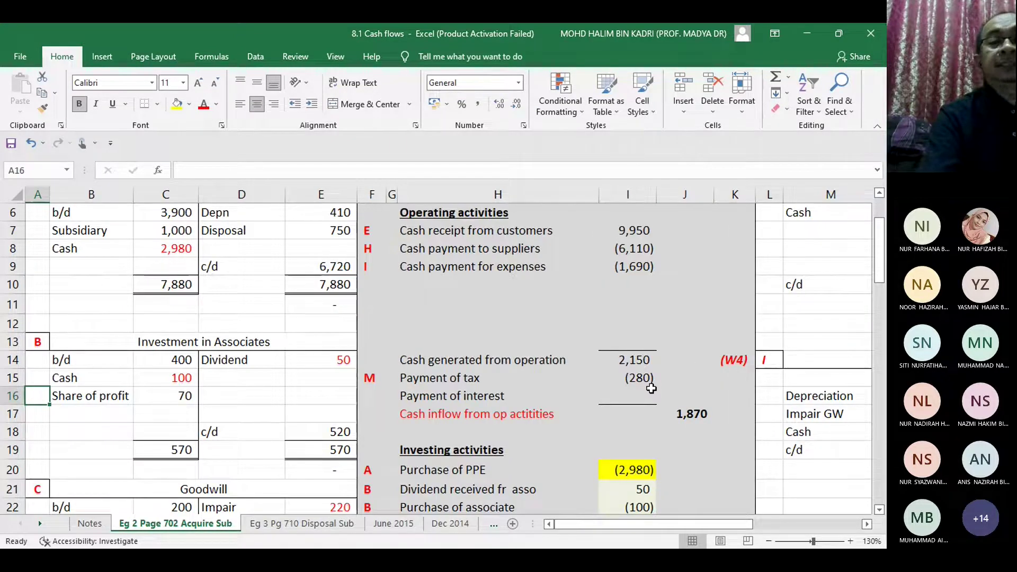
key(Down)
key(Down)
key(Down)
key(Down)
key(Down)
key(Down)
key(Down)
key(Down)
key(Down)
key(Down)
key(Down)
key(Down)
key(Down)
key(Down)
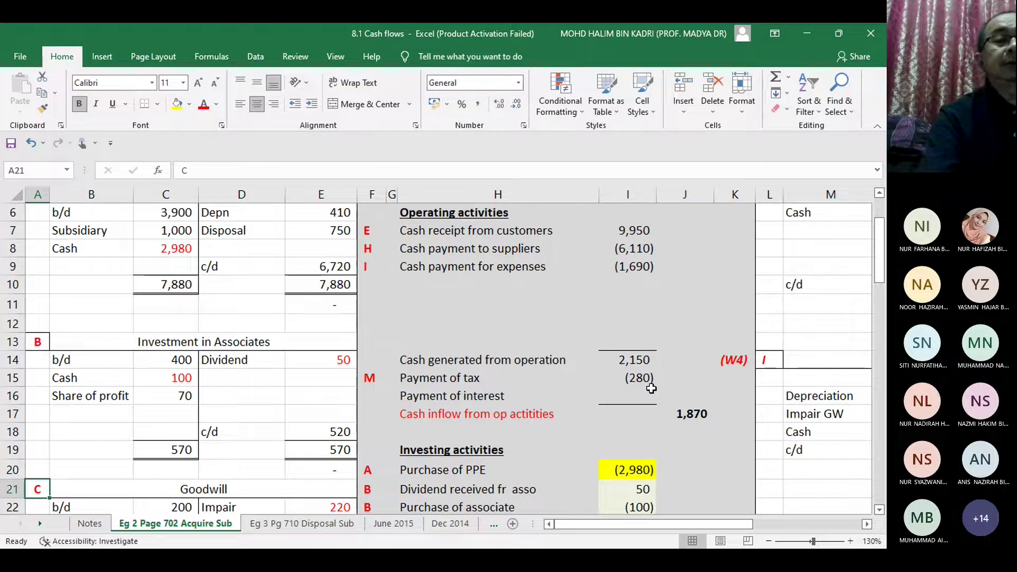
key(Down)
key(Down)
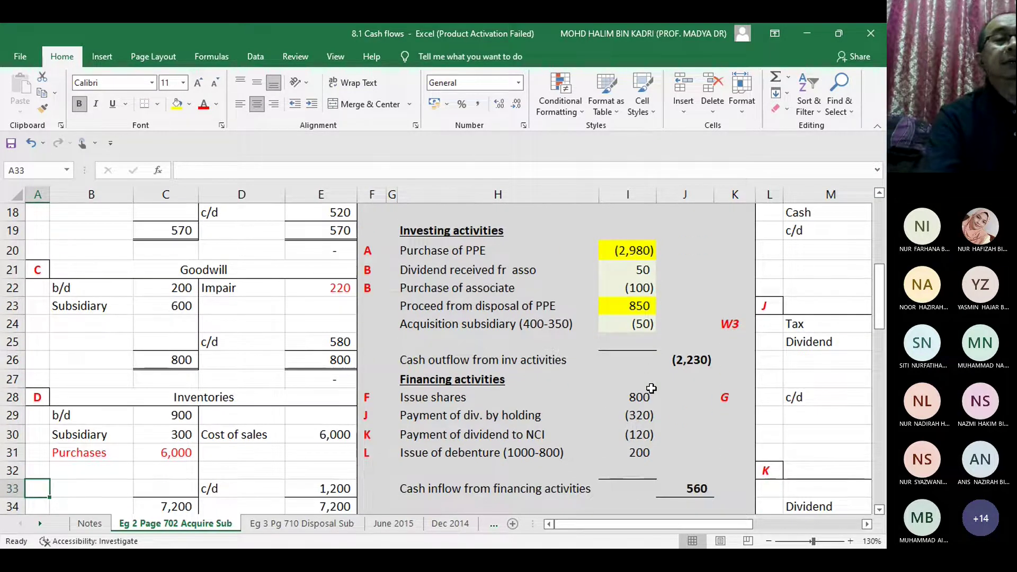
key(Down)
key(Down)
key(Down)
key(Down)
key(Down)
key(Down)
key(Down)
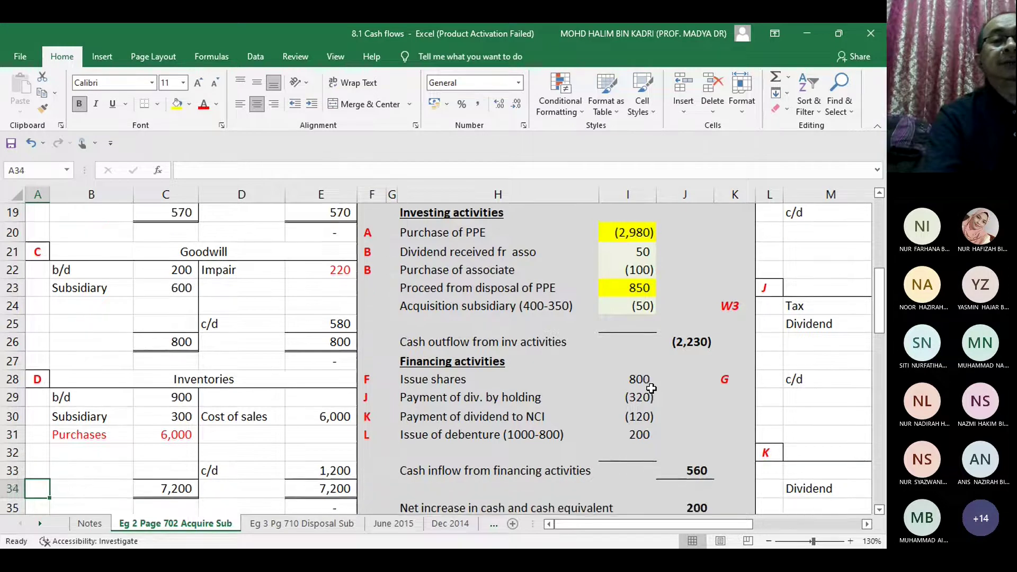
key(Down)
key(Down)
key(Down)
key(Down)
key(Down)
key(Down)
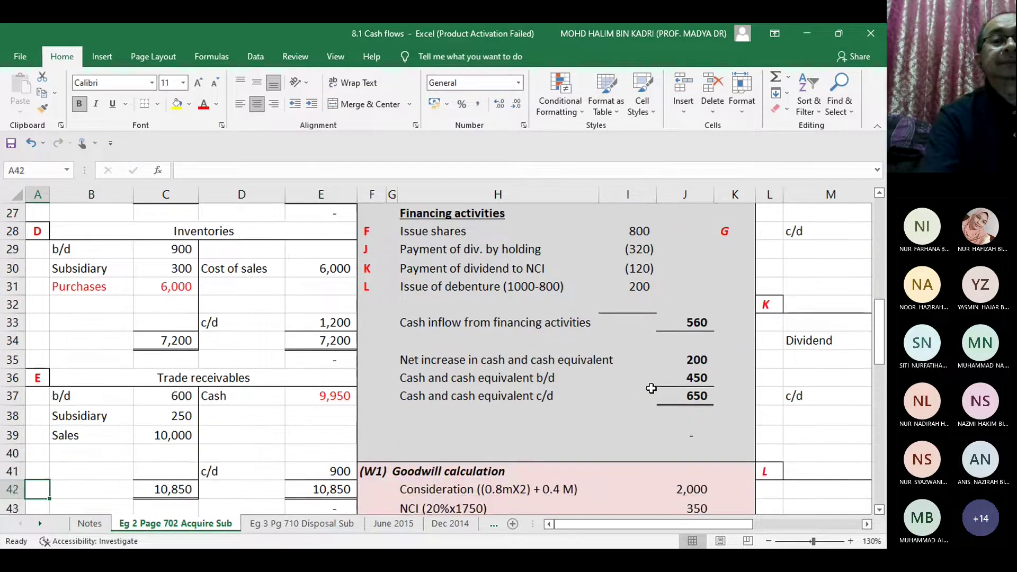
key(Down)
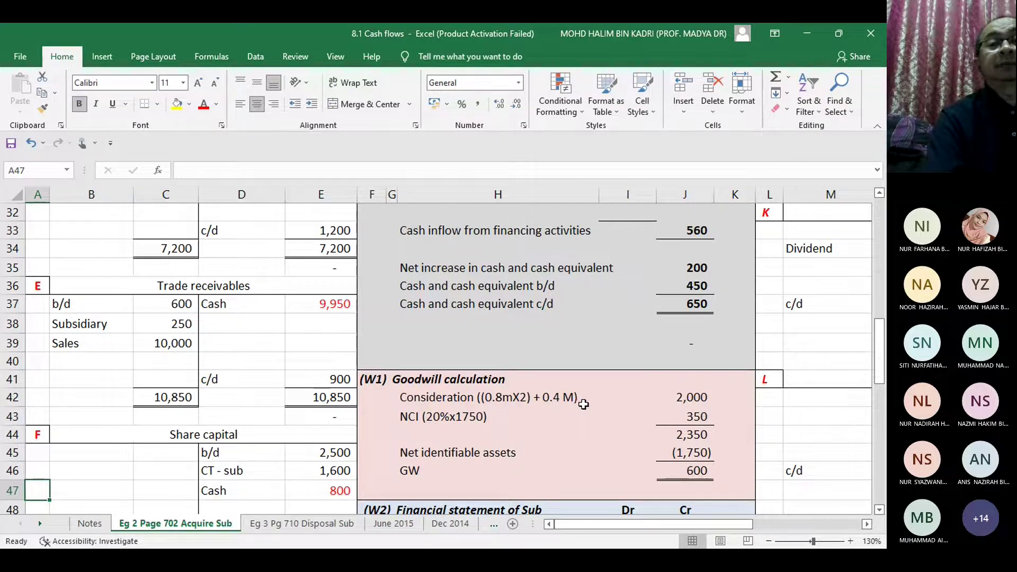
click(694, 397)
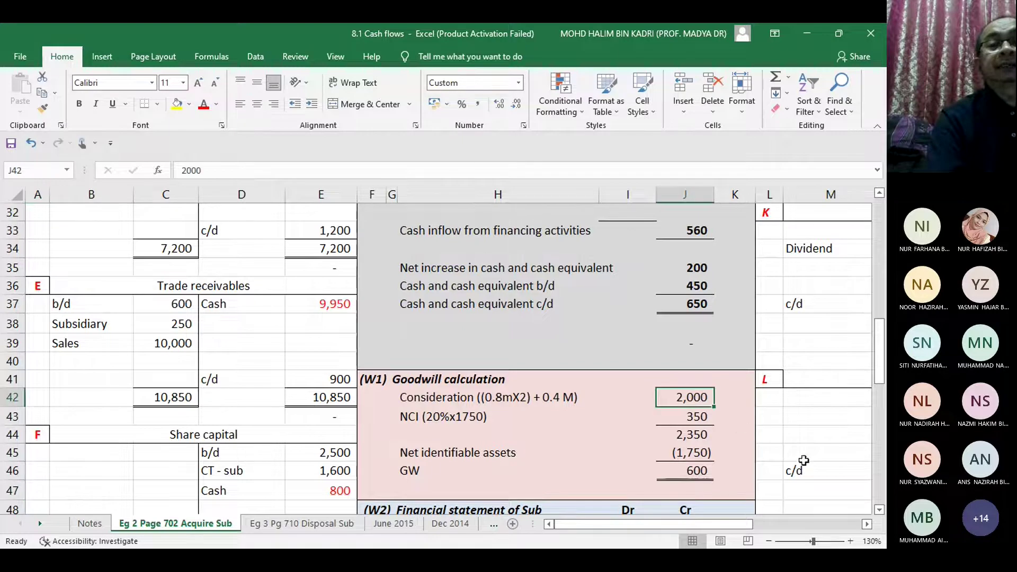
click(880, 511)
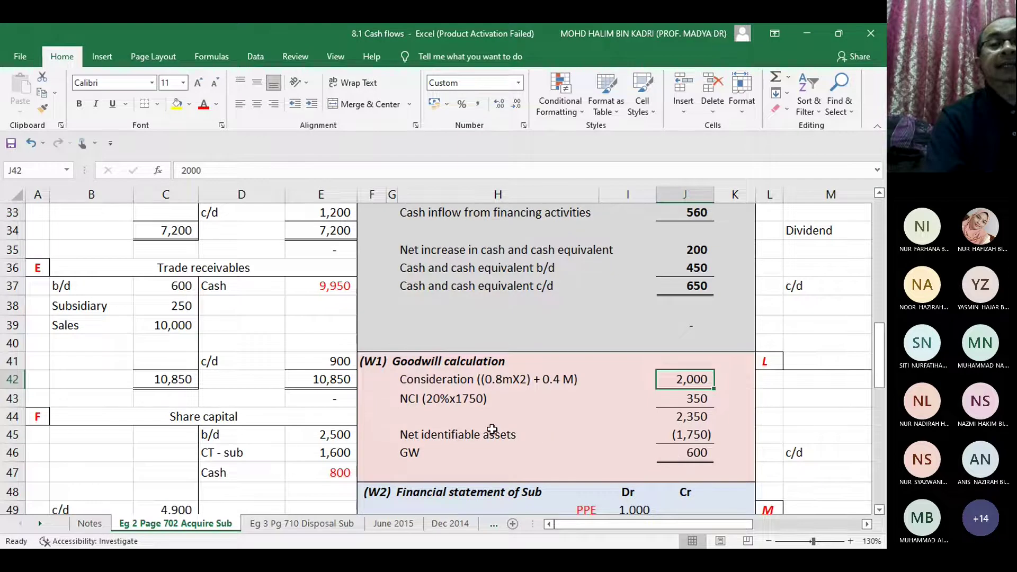
click(697, 435)
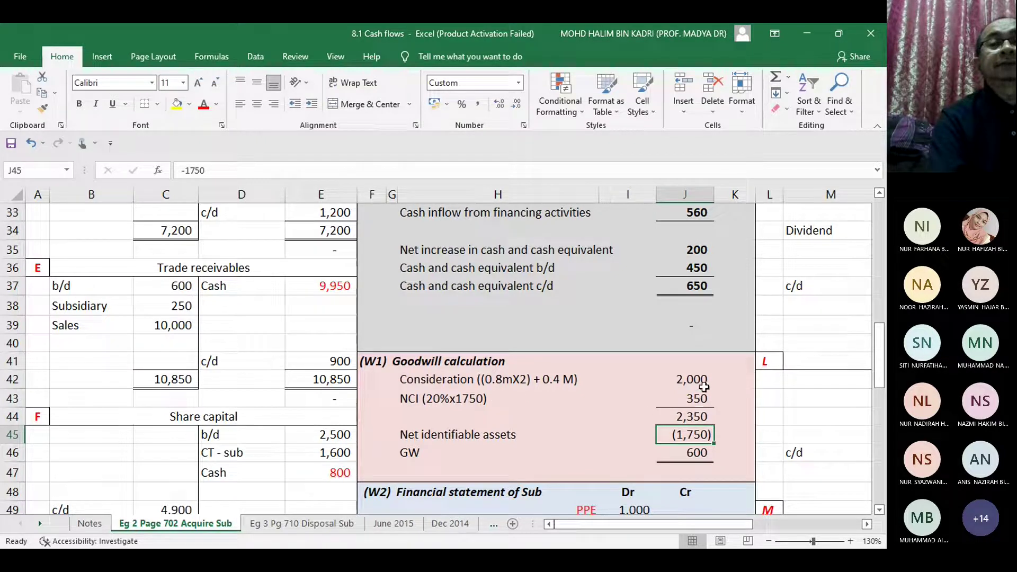
click(702, 451)
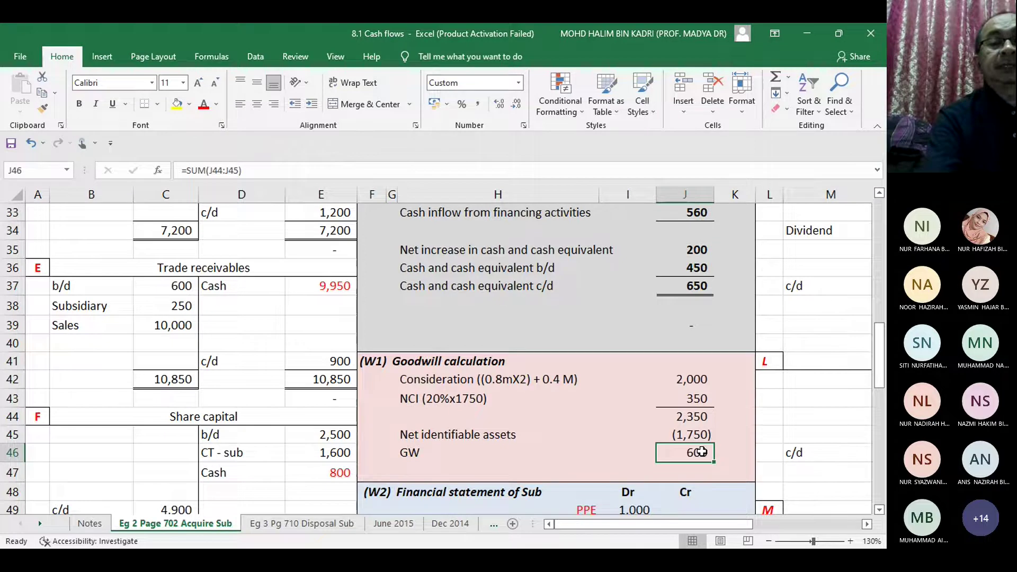
Step: Return to the Goodwill account (C) and trace its b/d, Subsidiary, total and c/d figures to the Impair entry
key(Up)
key(Up)
key(Up)
key(Up)
key(Up)
key(Up)
key(Up)
key(Up)
key(Up)
key(Up)
key(Up)
key(Up)
key(Up)
key(Up)
key(Up)
key(Up)
key(Up)
key(Up)
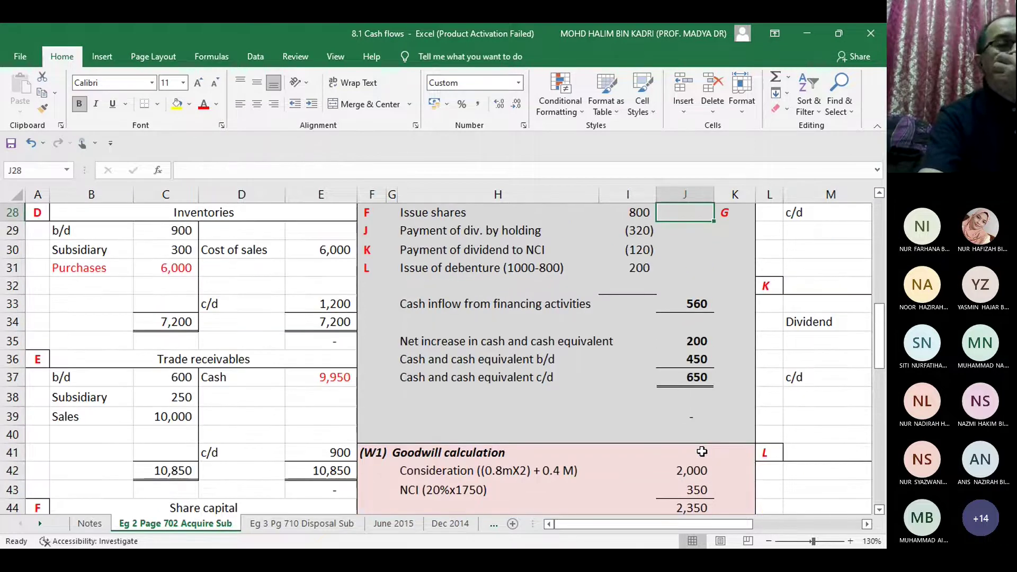
key(Up)
key(Up)
key(Up)
key(Up)
key(Up)
key(Up)
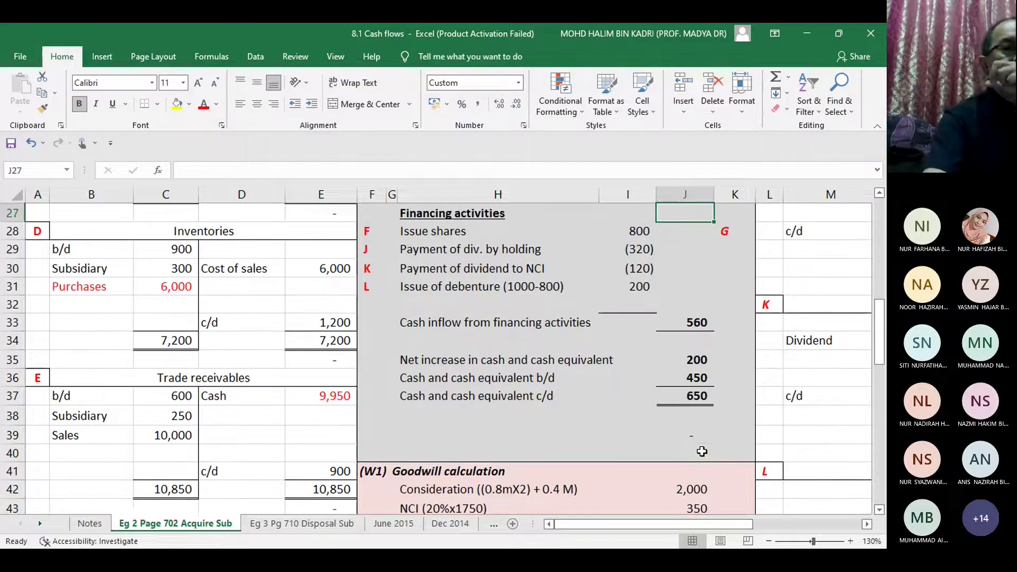
key(Up)
key(Up)
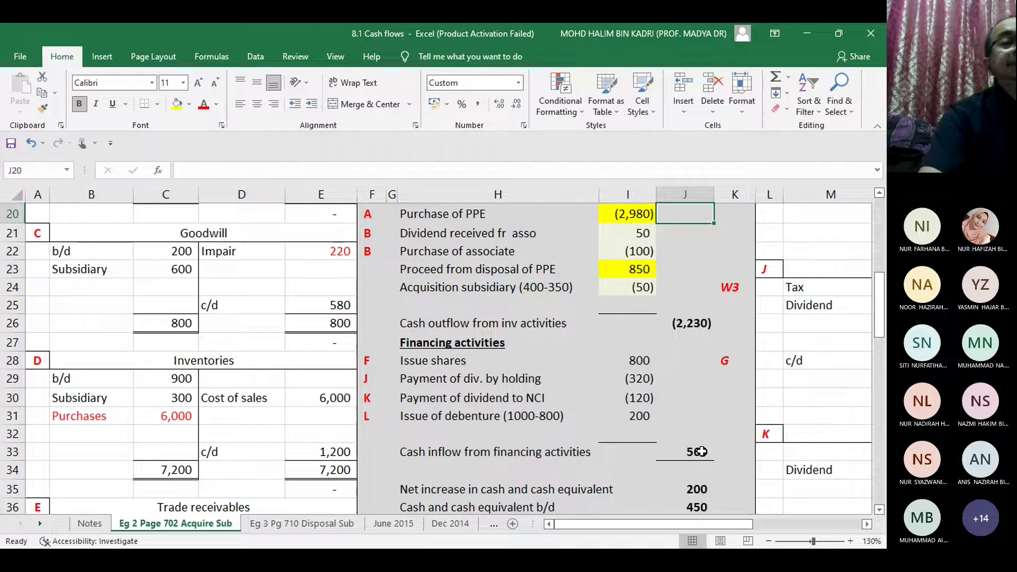
click(184, 252)
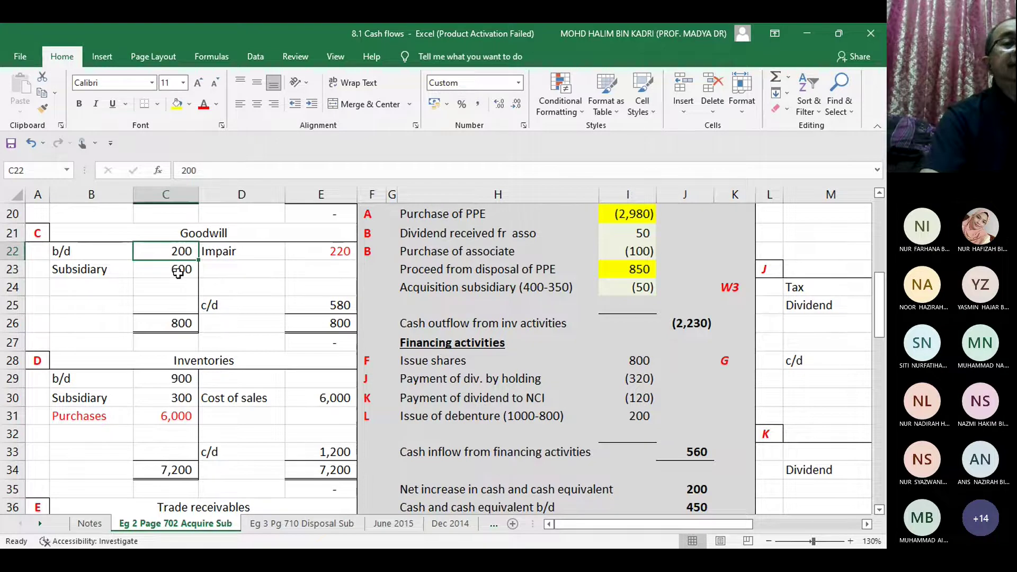
click(178, 272)
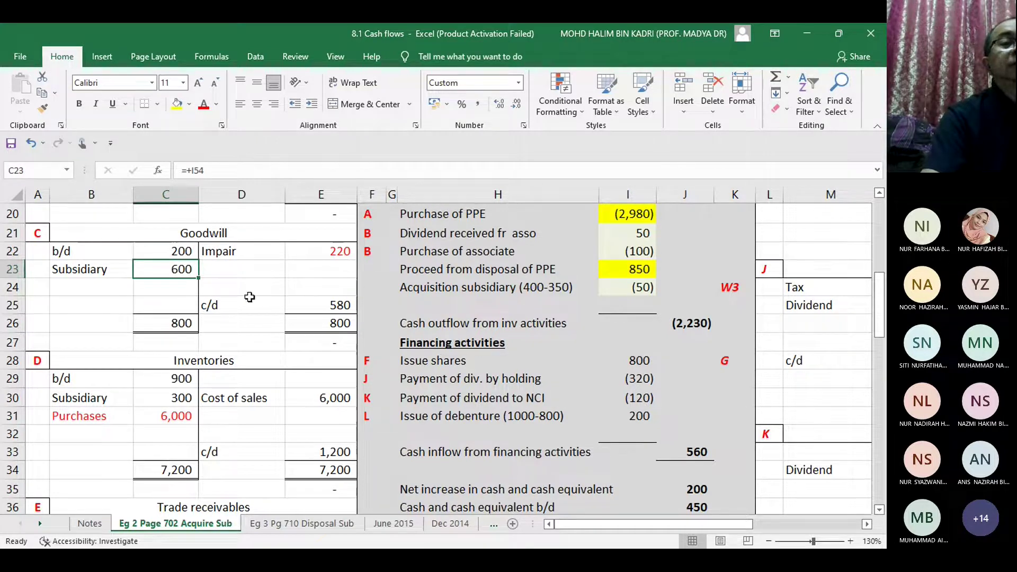
click(330, 308)
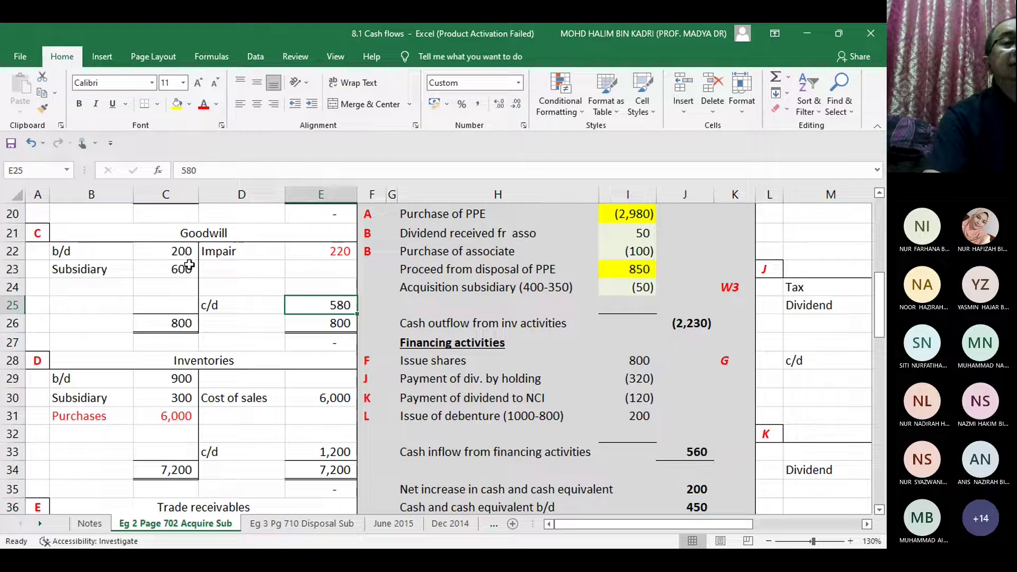
click(184, 324)
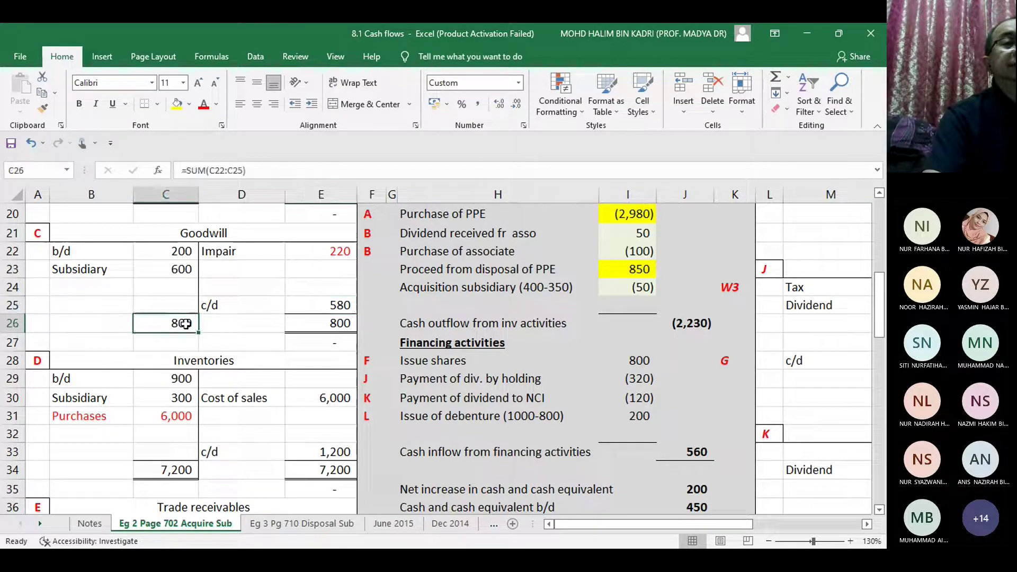
click(342, 306)
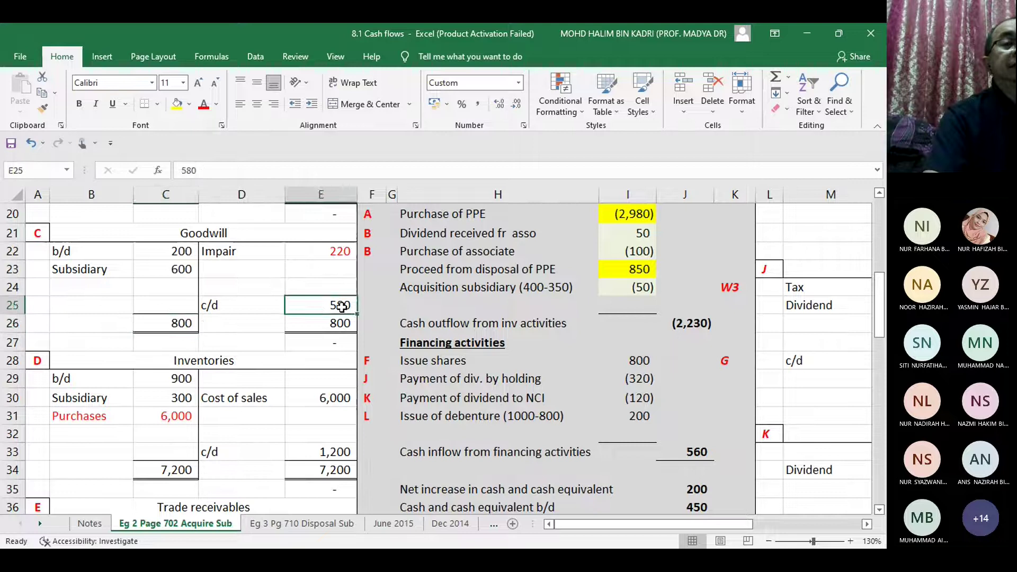
click(349, 251)
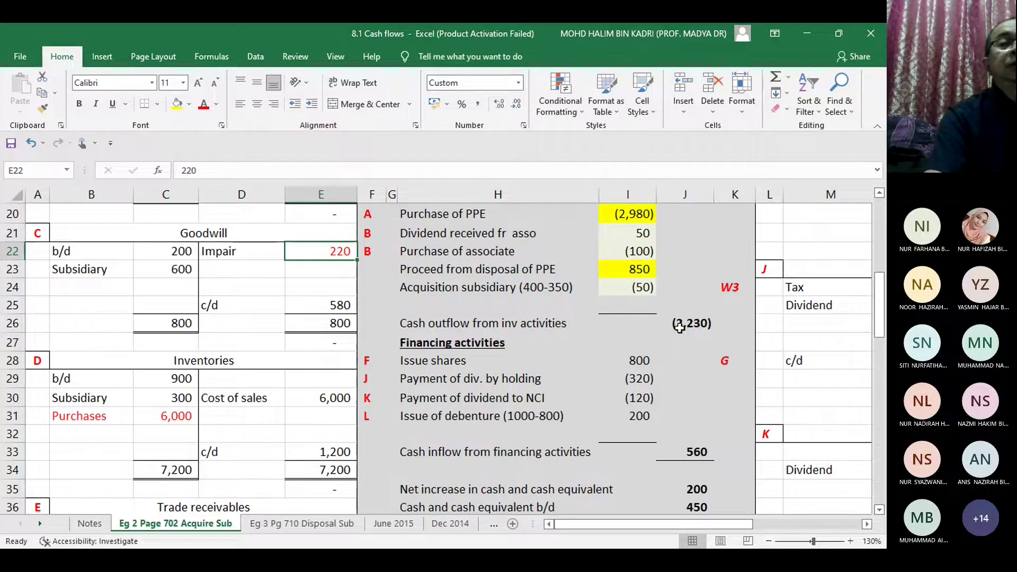
Step: Review the Impair GW, SOPL, Gain on disposal, Depreciation and Cash entries of the Expenses account, tracing Cash to the cash payment for expenses line
click(820, 272)
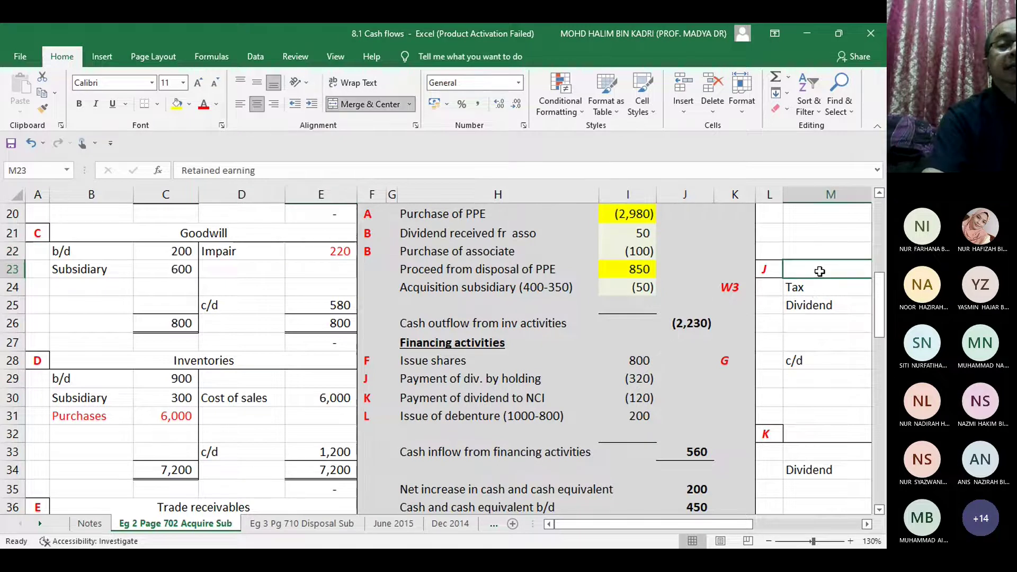
key(Right)
key(Right)
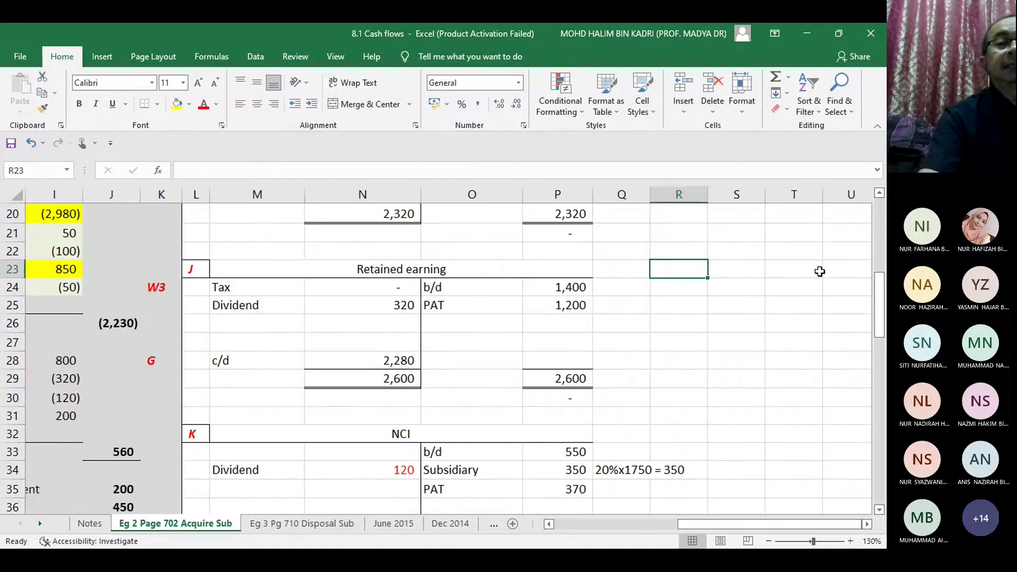
key(Up)
key(Up)
key(Up)
key(Up)
key(Up)
key(Up)
key(Up)
key(Up)
key(Up)
key(Up)
key(Up)
key(Up)
key(Up)
key(Up)
key(Up)
key(Up)
key(Up)
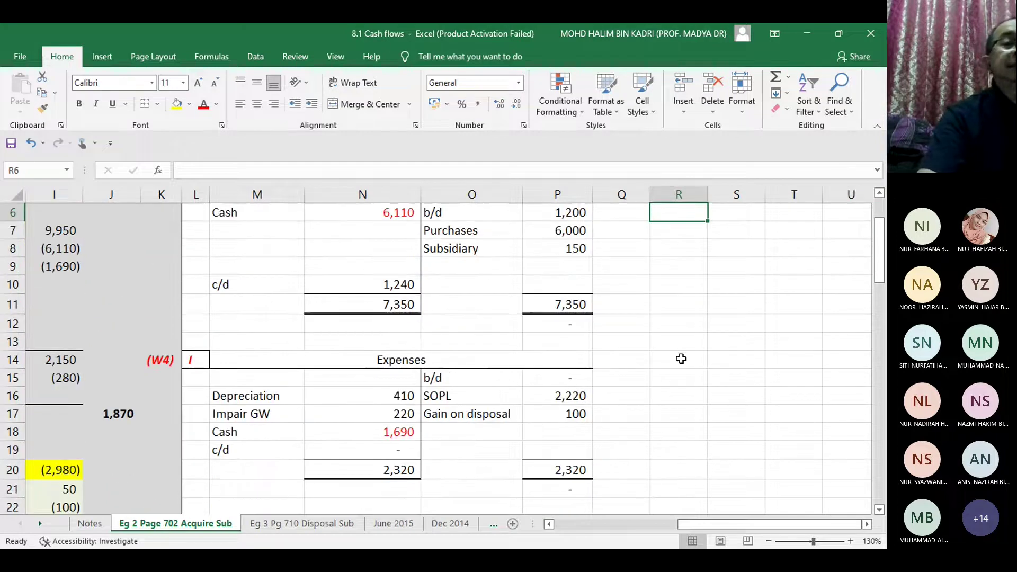
click(398, 414)
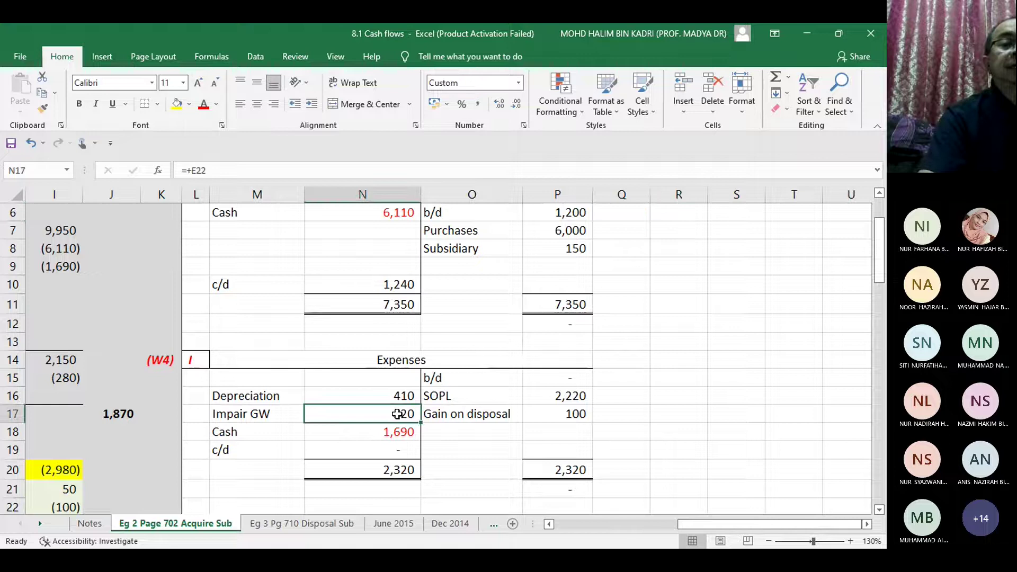
click(584, 395)
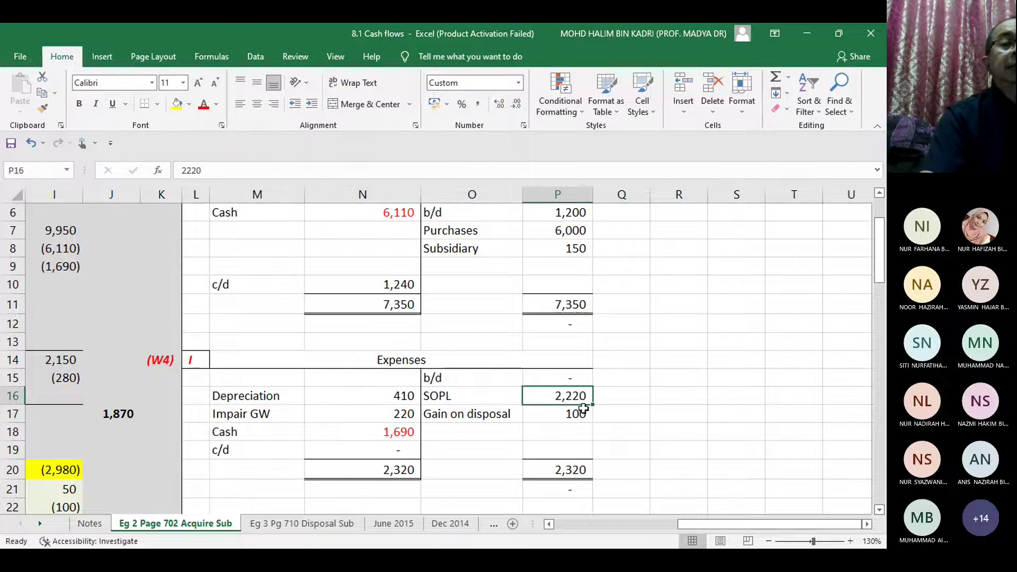
click(580, 414)
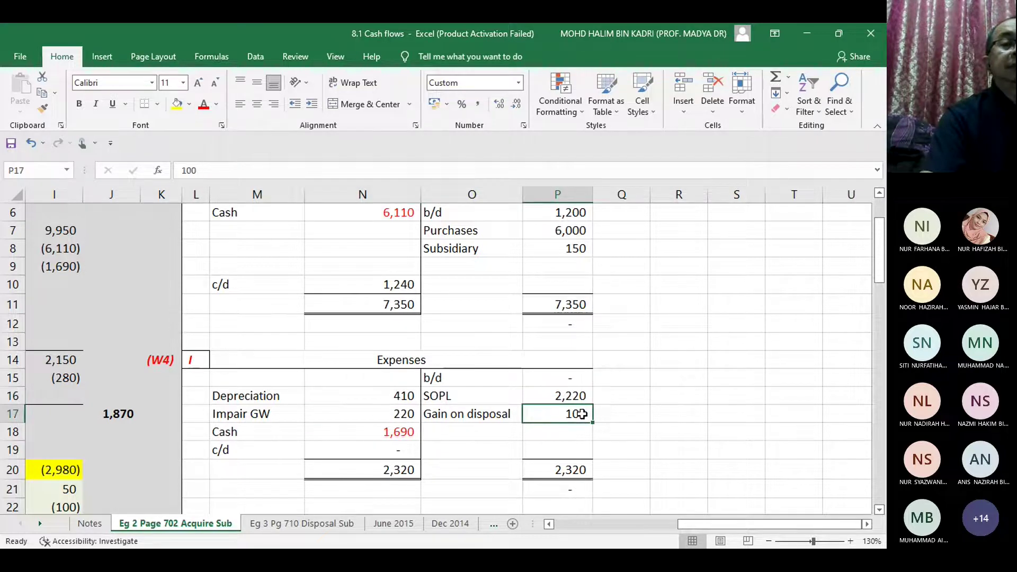
click(396, 400)
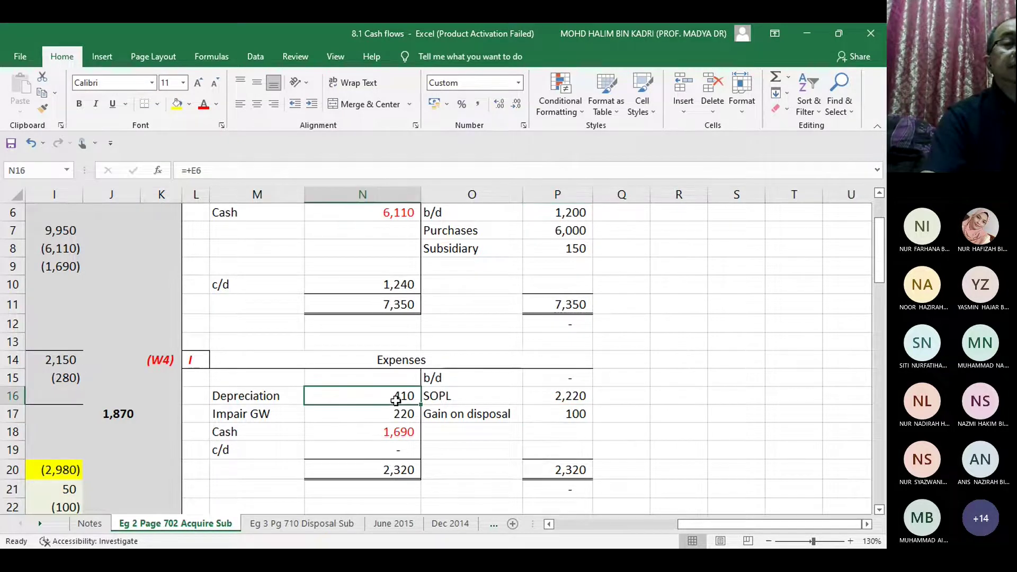
click(399, 415)
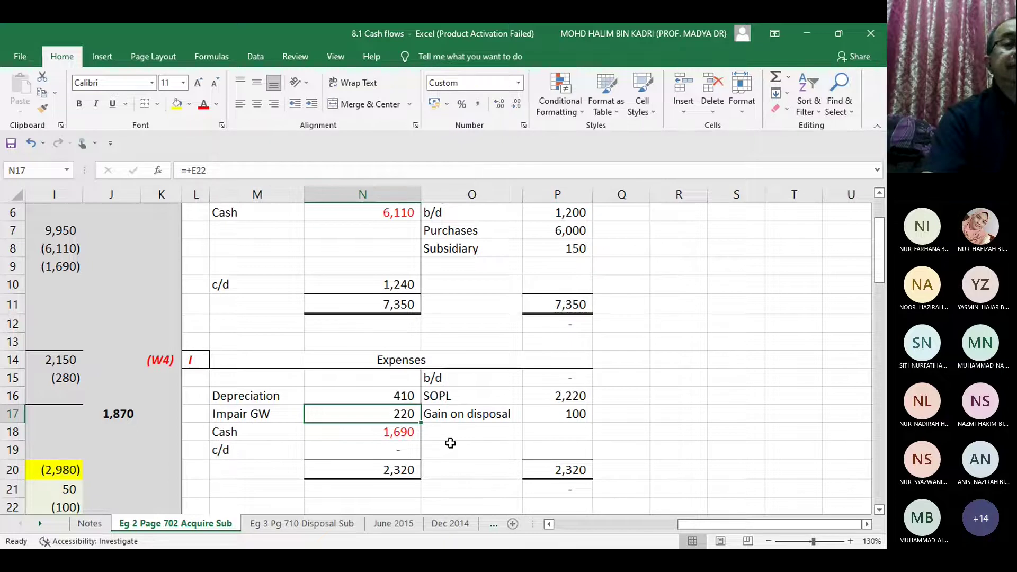
click(409, 439)
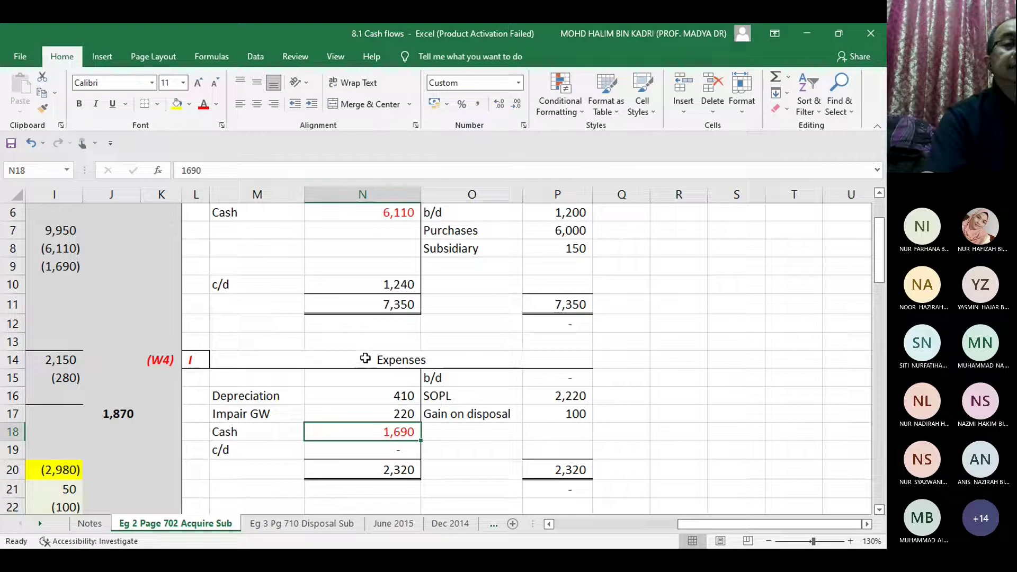
click(71, 269)
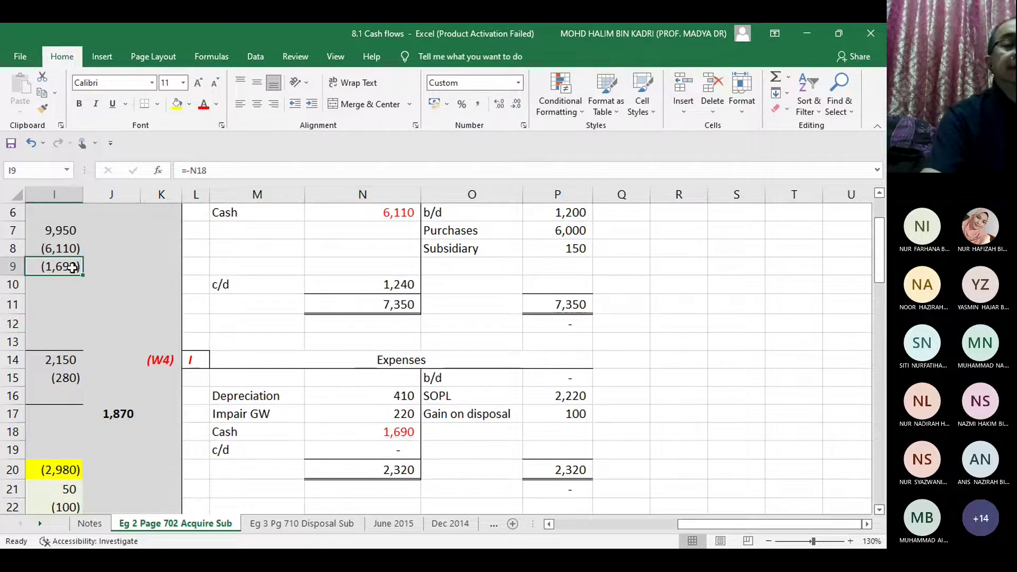
key(Left)
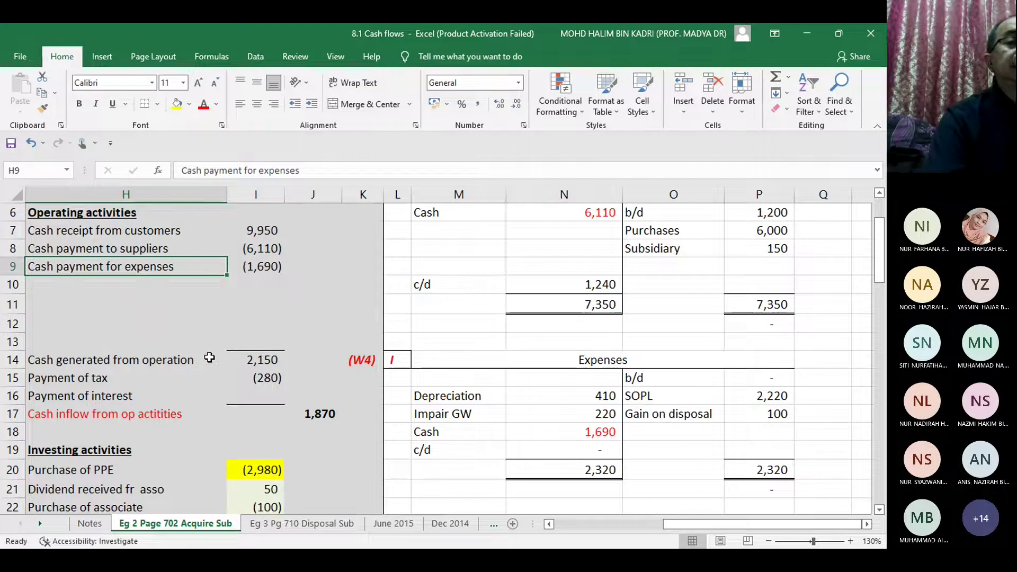
Step: Inspect the formulas for cash generated from operation, payment of tax and cash inflow from operating activities
click(263, 359)
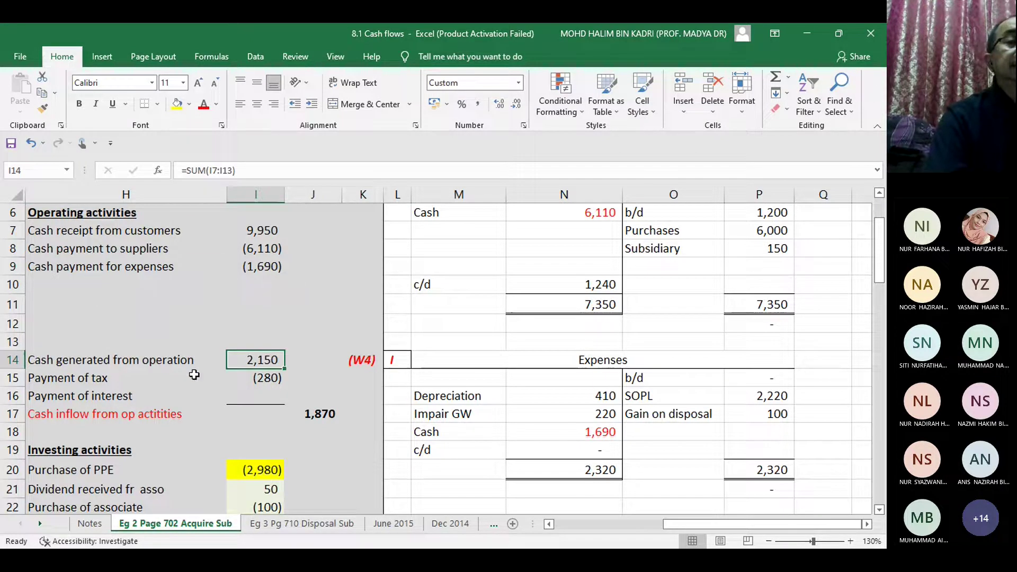
click(56, 378)
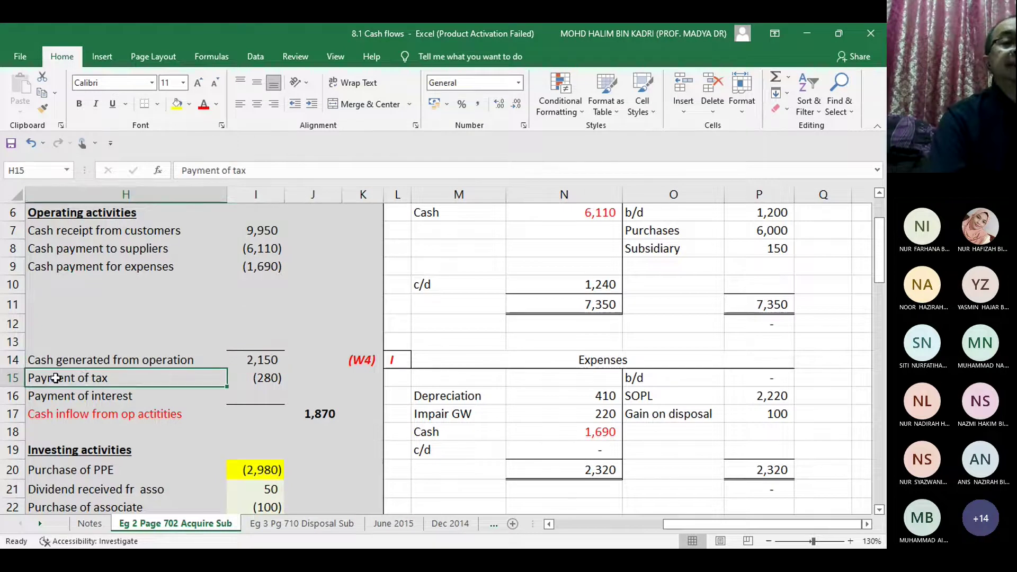
click(264, 381)
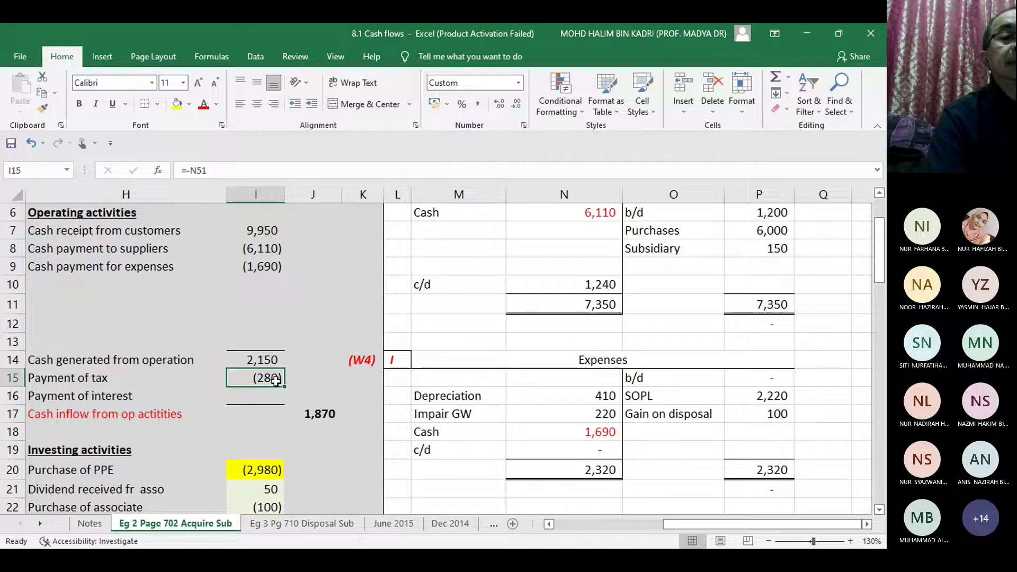
click(328, 416)
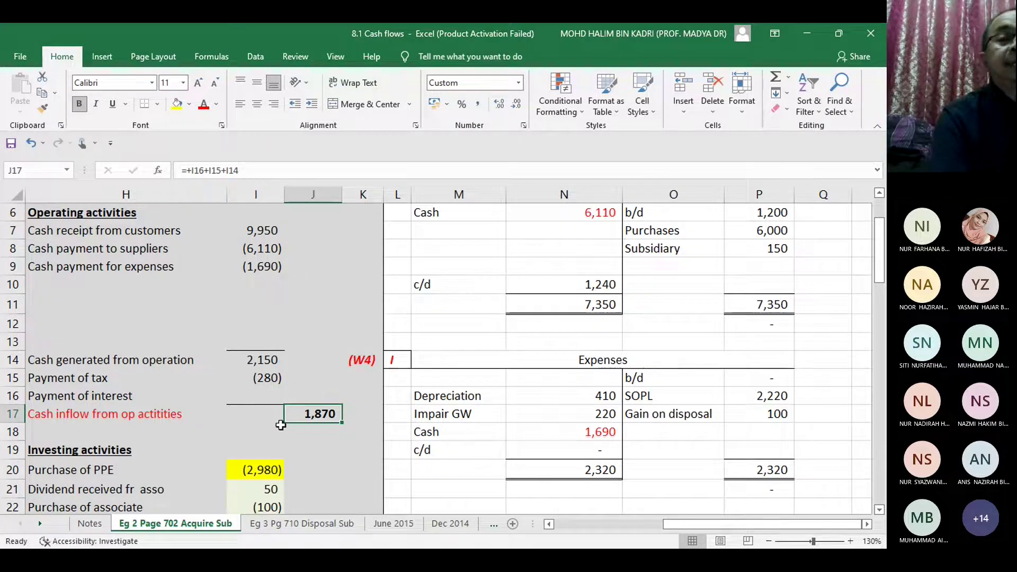
Step: Look over the investing activities section below and recheck the formula for cash inflow from operating activities
click(328, 433)
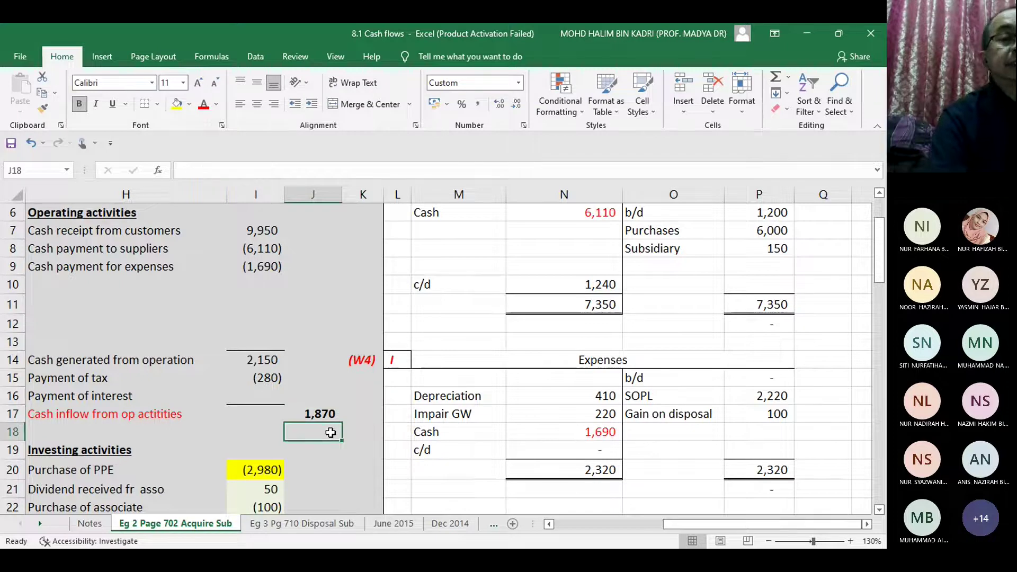
key(Down)
key(Down)
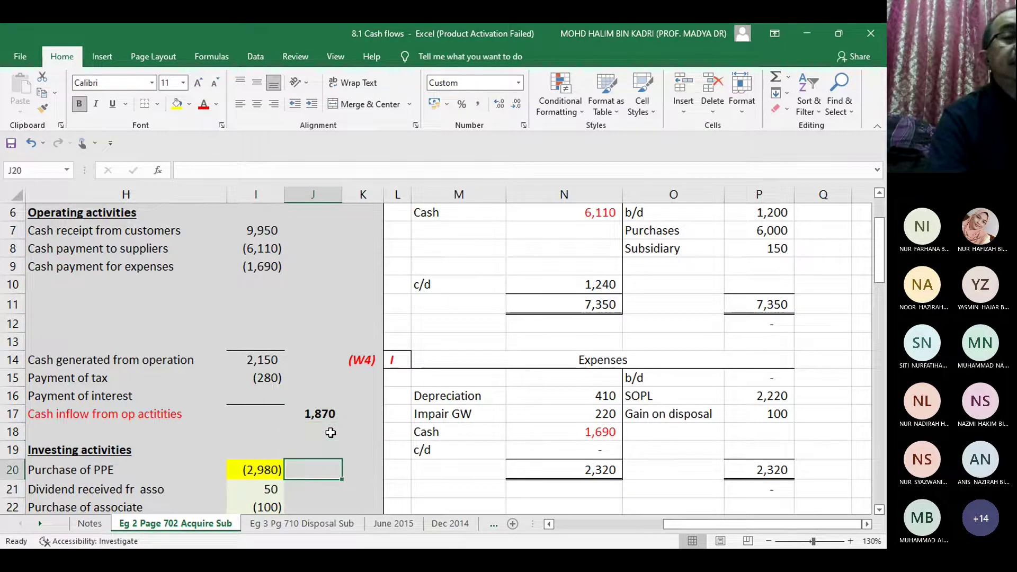
key(Down)
key(Down)
key(Down)
key(Down)
key(Down)
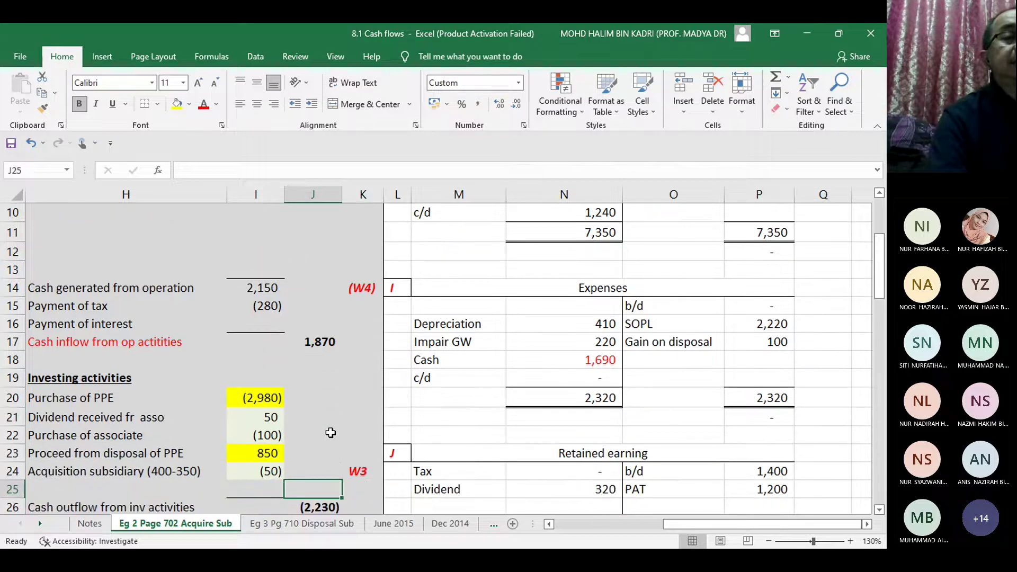
key(Down)
key(Down)
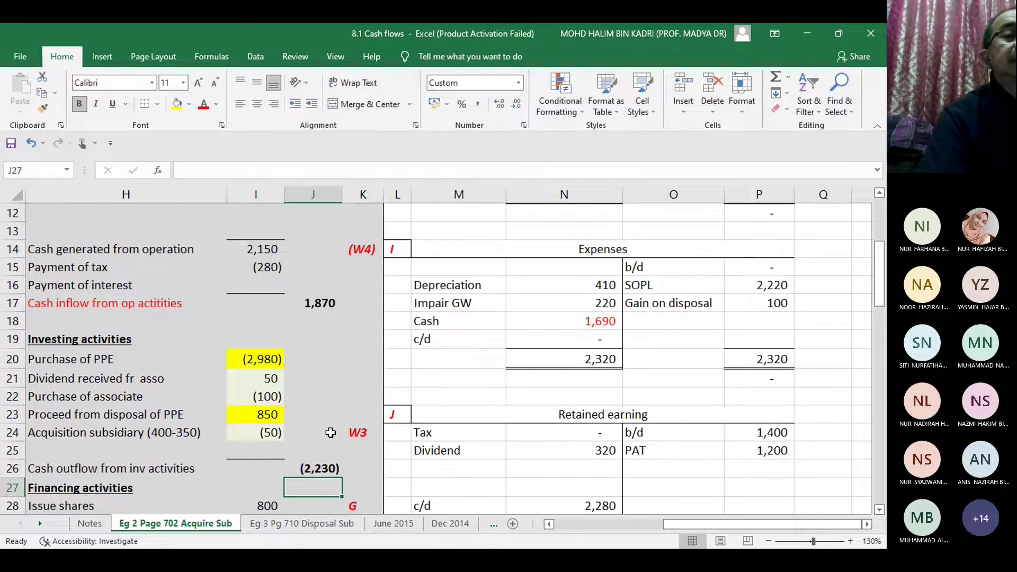
click(325, 301)
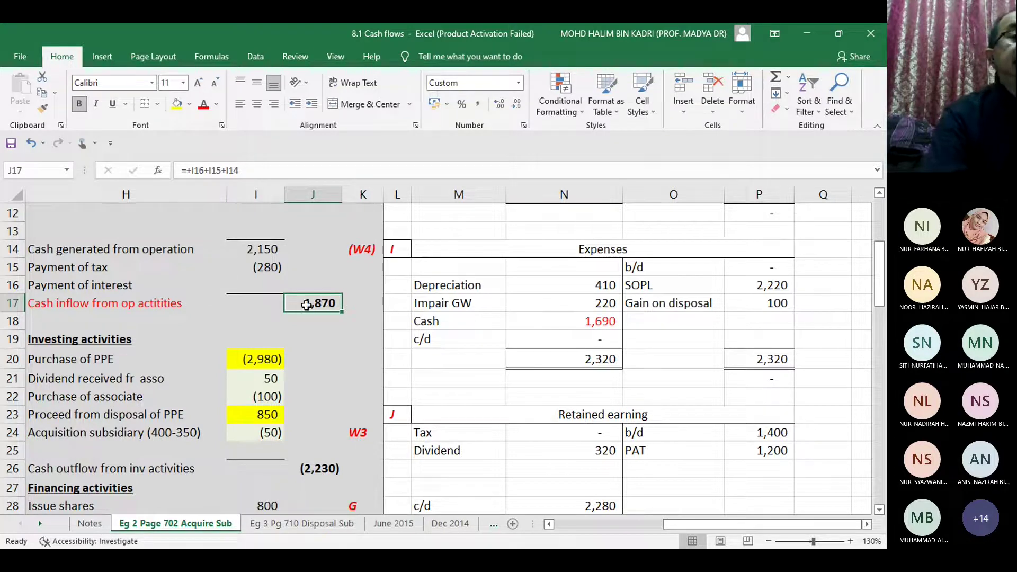
Step: Review the investing lines for purchase of PPE, acquisition of subsidiary, purchase of associate and proceeds from disposal of PPE
click(113, 361)
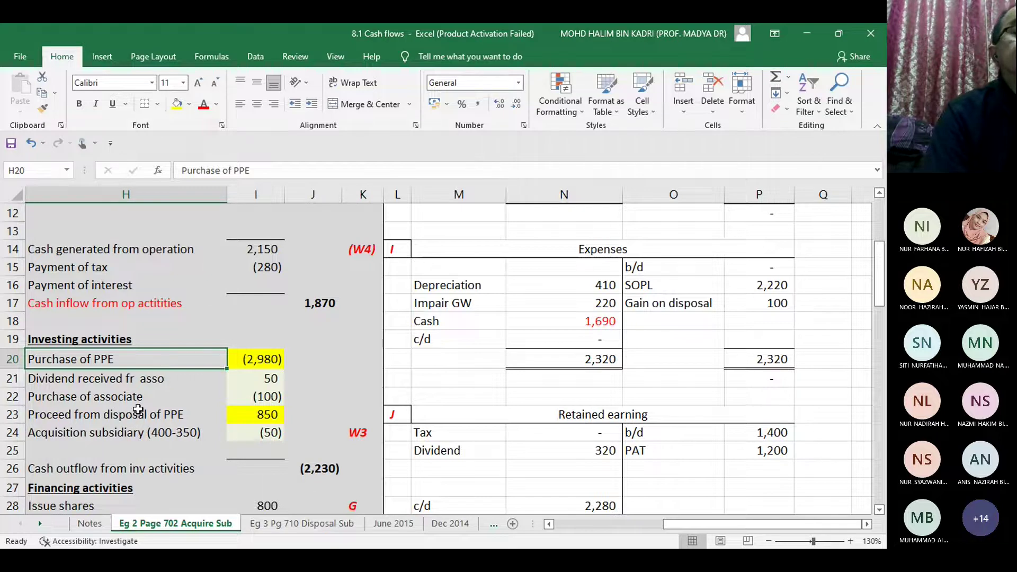
click(114, 435)
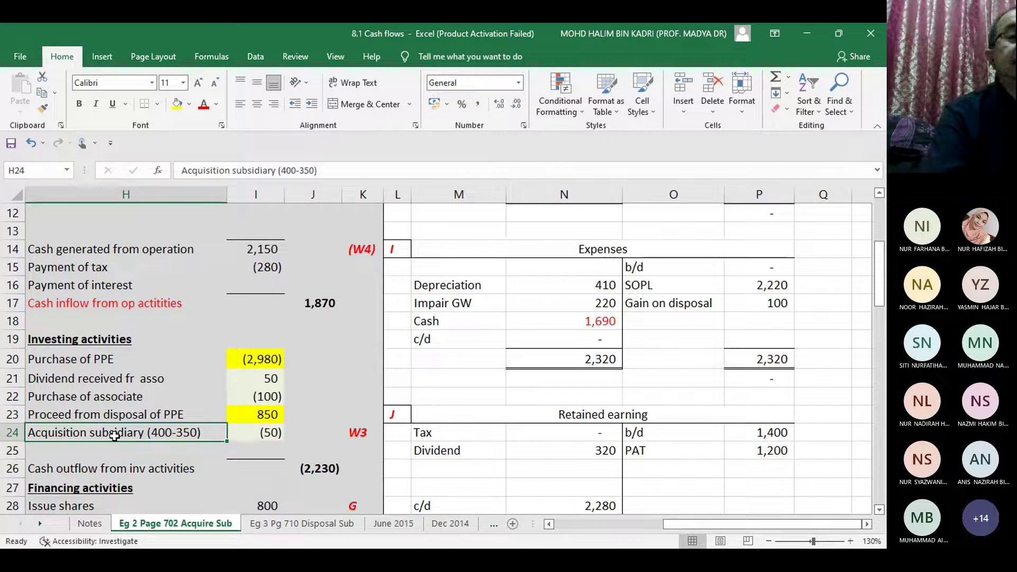
key(Right)
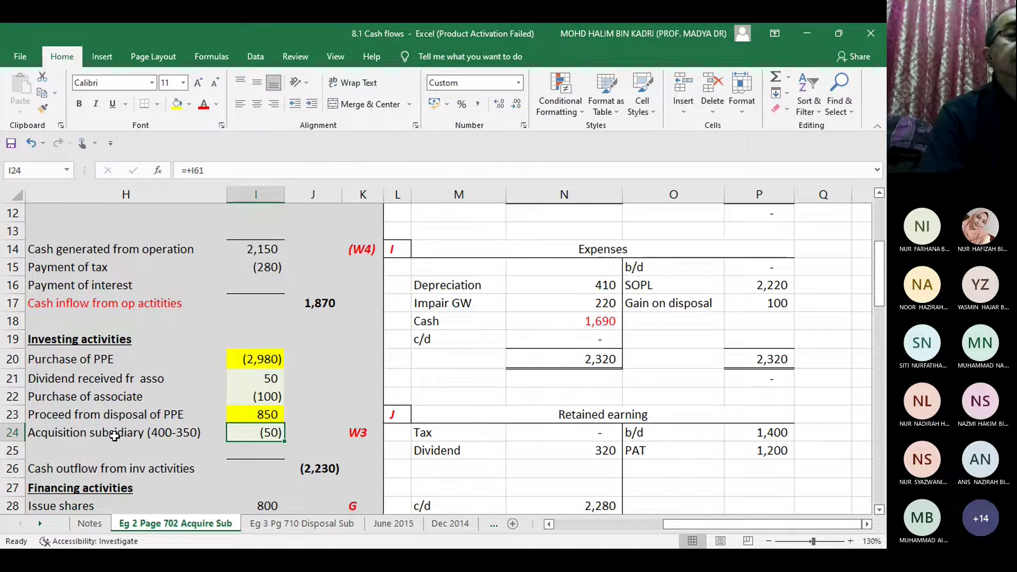
key(Up)
key(Up)
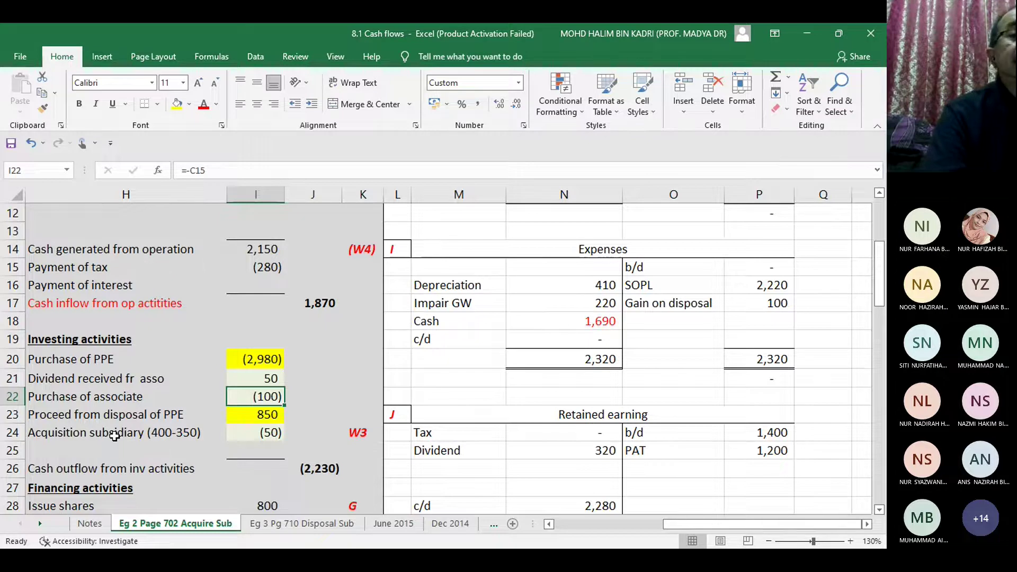
key(Down)
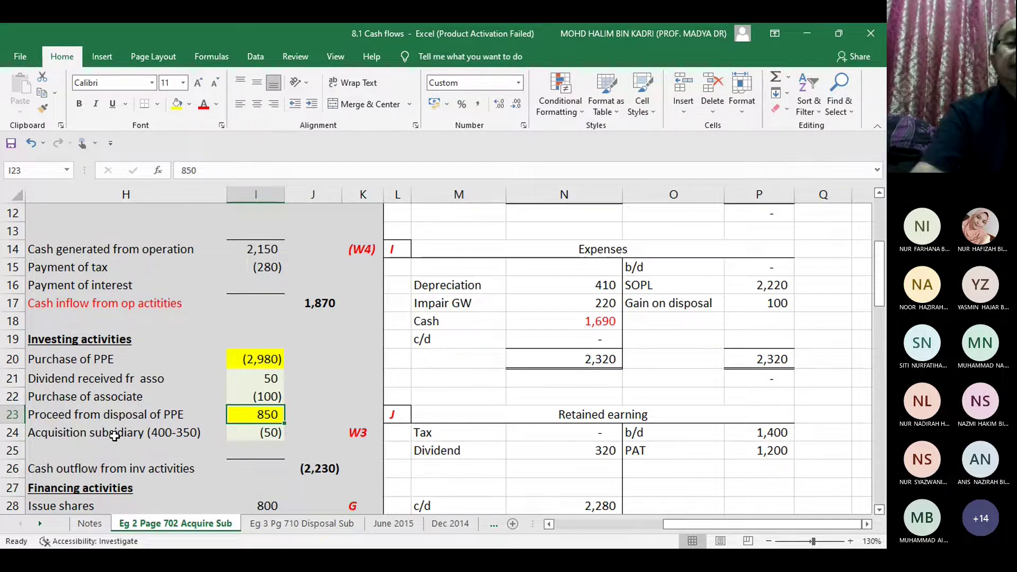
Step: Review the b/d, Cash, Share of profit, c/d and Dividend entries of the Investment in Associates account, tracing Dividend to dividend received
key(Left)
key(Home)
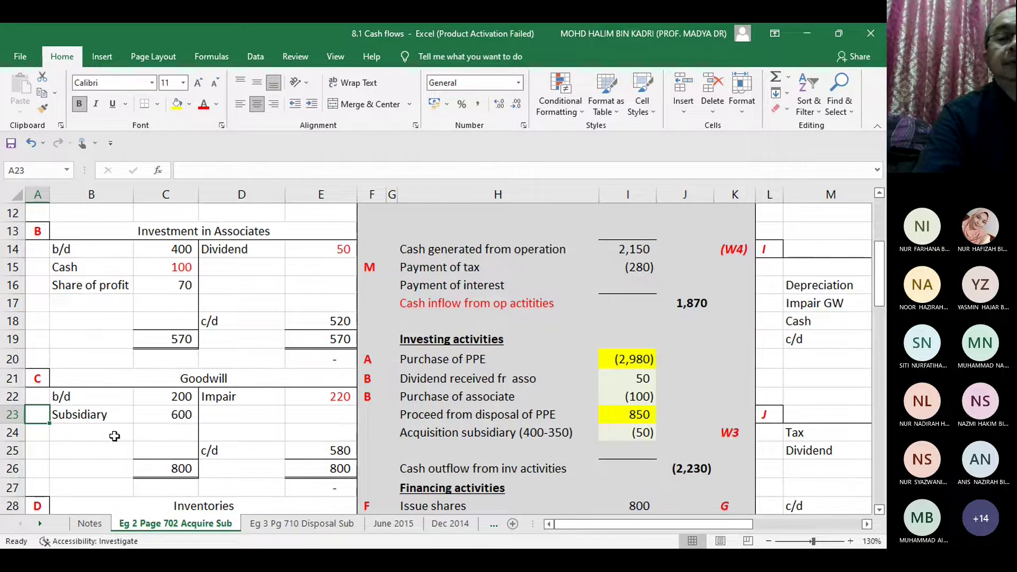
key(Up)
key(Up)
key(Up)
key(Up)
key(Up)
key(Up)
key(Up)
key(Up)
key(Up)
key(Up)
key(Up)
key(Up)
key(Up)
key(Up)
key(Up)
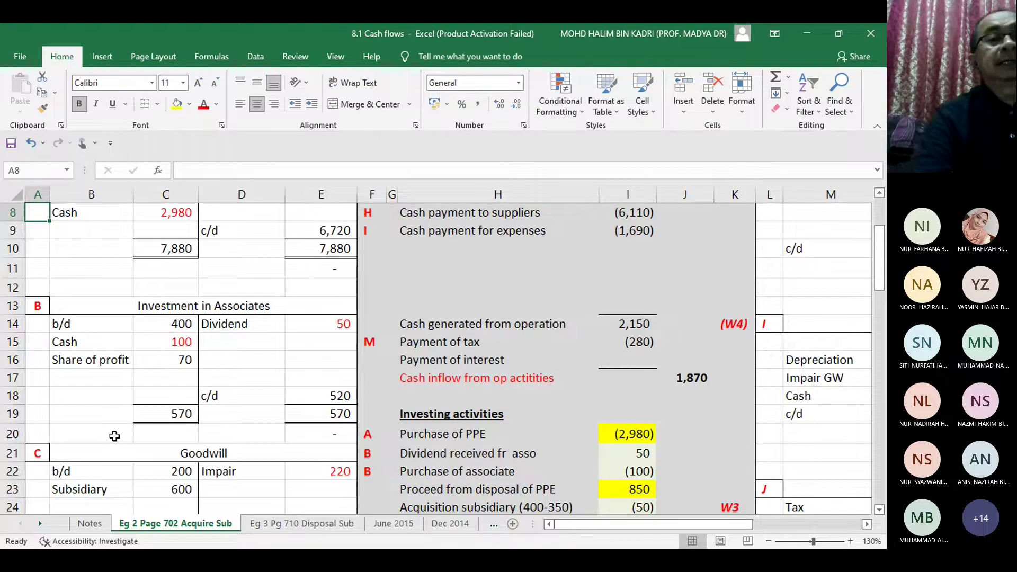
click(185, 327)
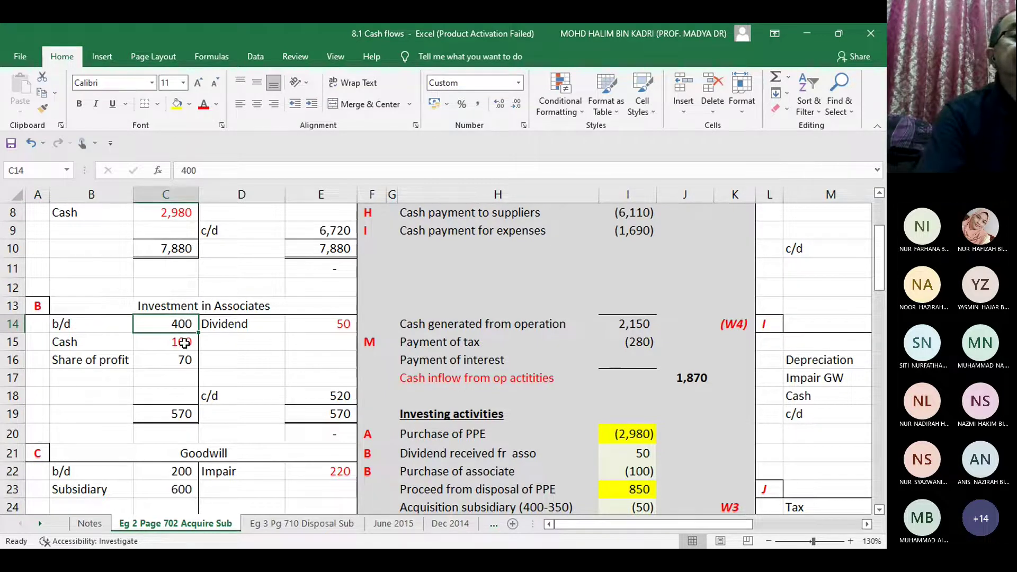
click(184, 342)
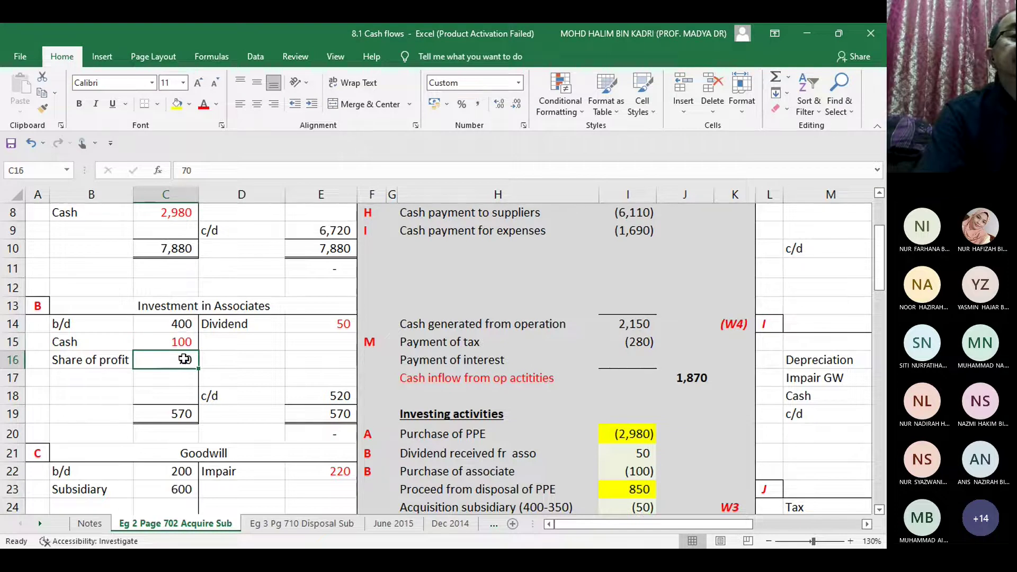
click(184, 359)
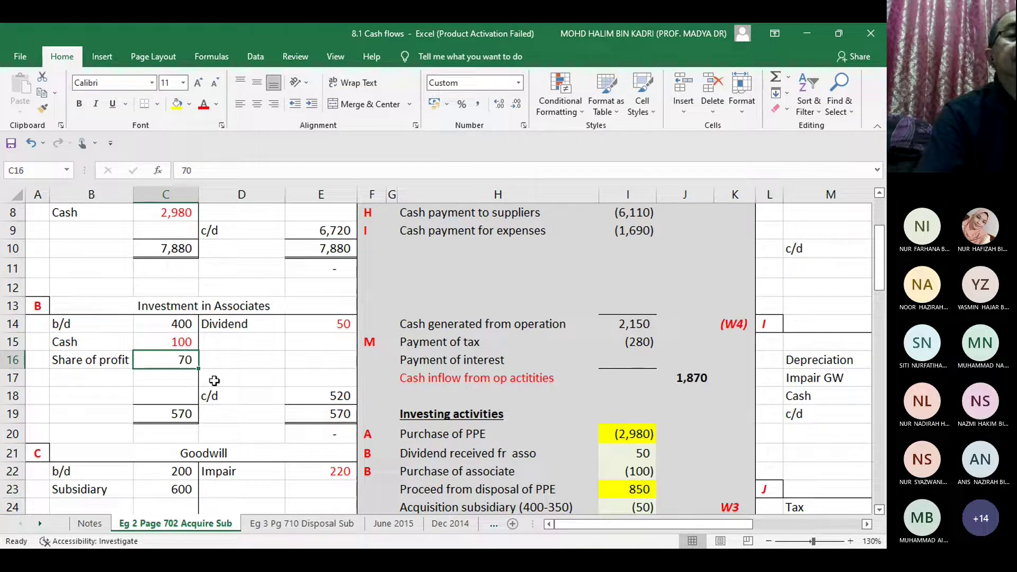
click(339, 397)
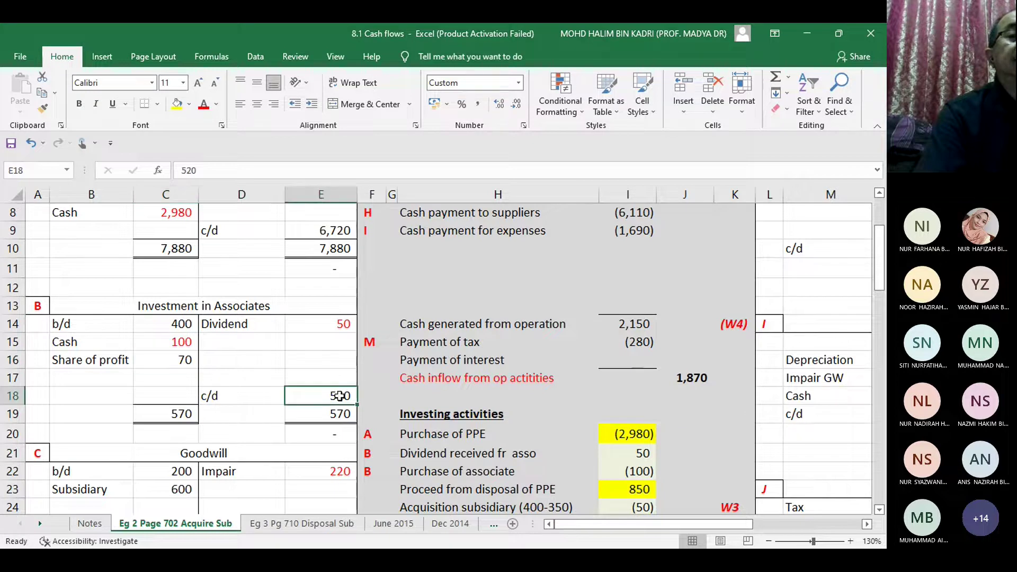
click(346, 325)
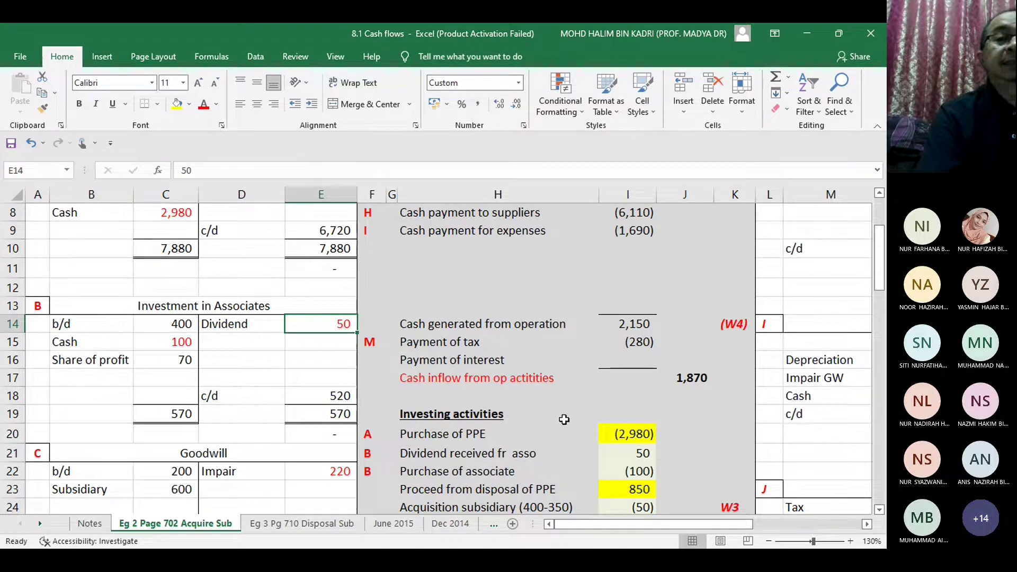
click(639, 456)
Step: Trace the purchase of PPE line back to the Property Plant and Equipment account, checking its Depn, Disposal, total and Cash entries
click(641, 435)
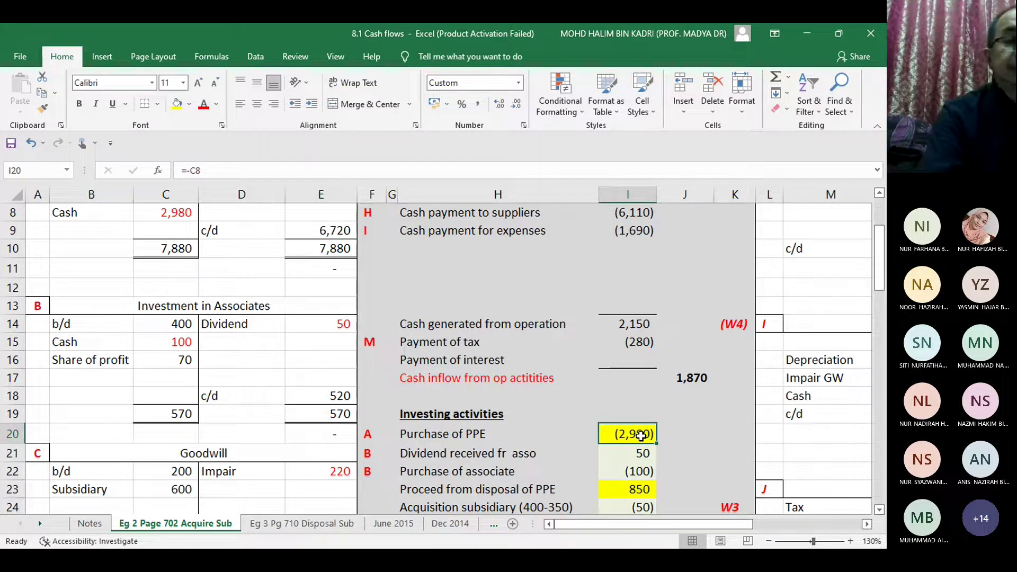
key(Left)
key(Home)
key(Up)
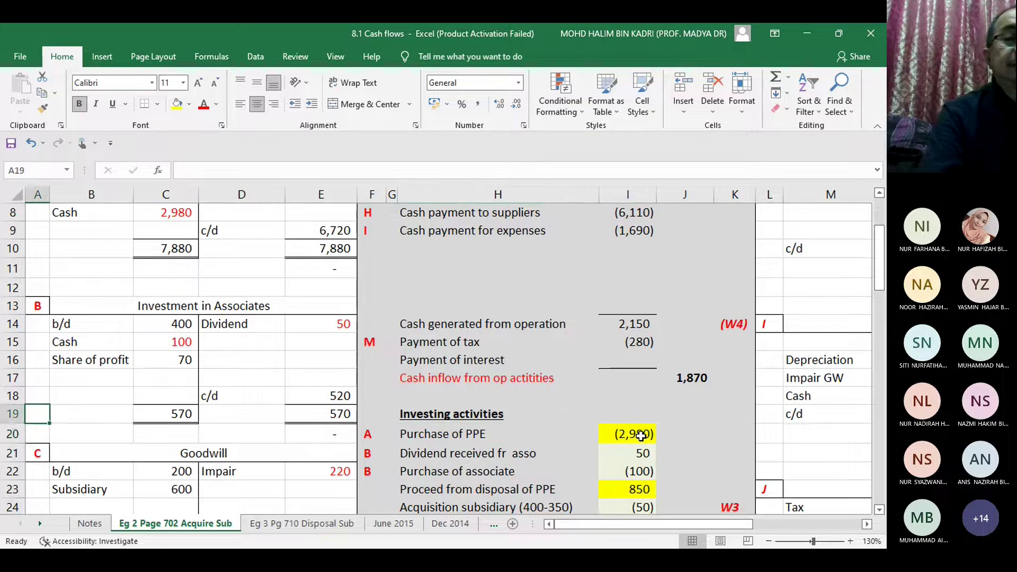
key(Up)
key(Up)
key(Up)
key(Up)
key(Up)
key(Up)
key(Up)
key(Up)
key(Up)
key(Up)
key(Up)
key(Up)
key(Up)
key(Up)
key(Up)
key(Up)
key(Up)
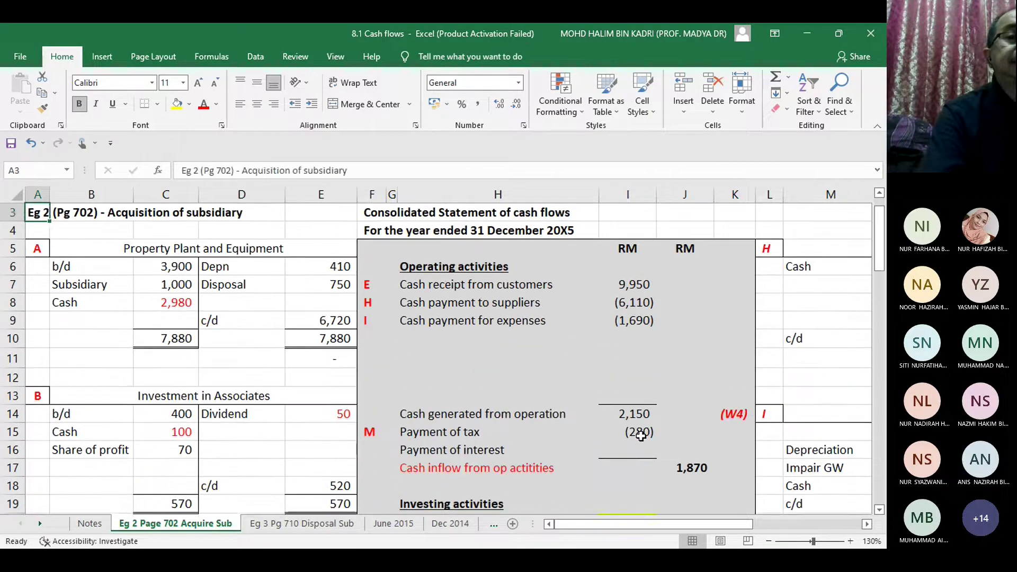
key(Down)
key(Down)
key(Down)
key(Down)
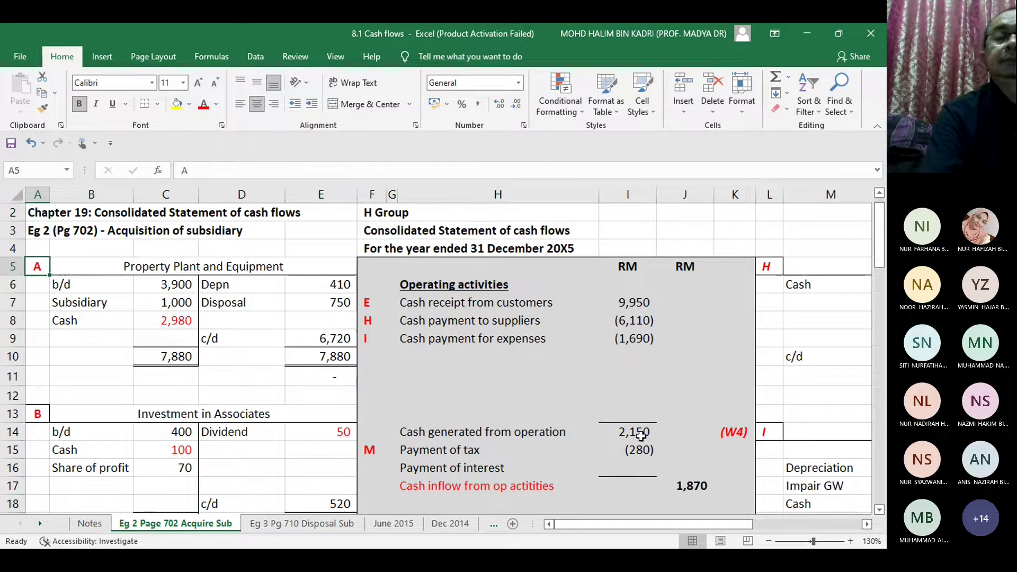
key(Right)
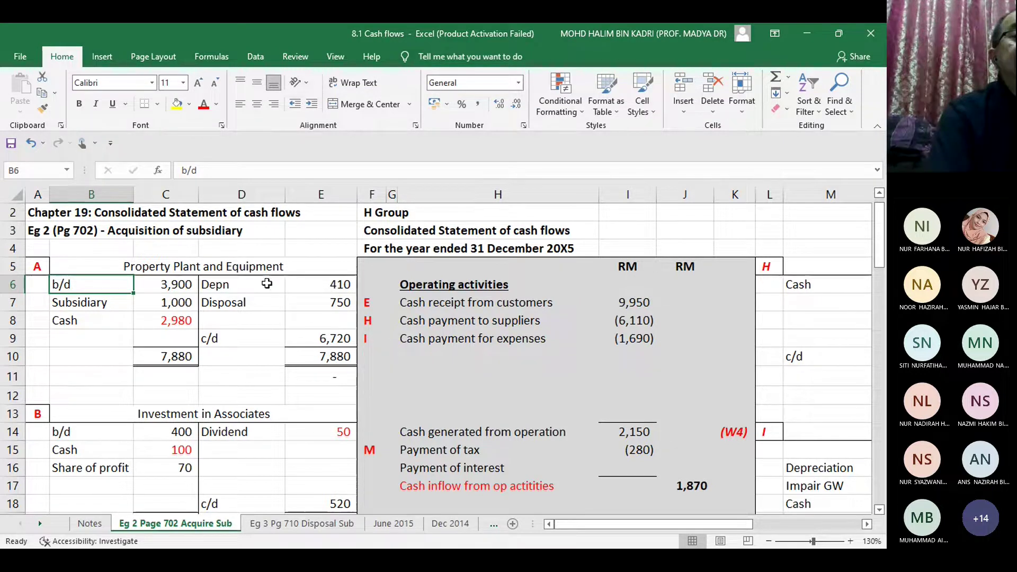
click(341, 286)
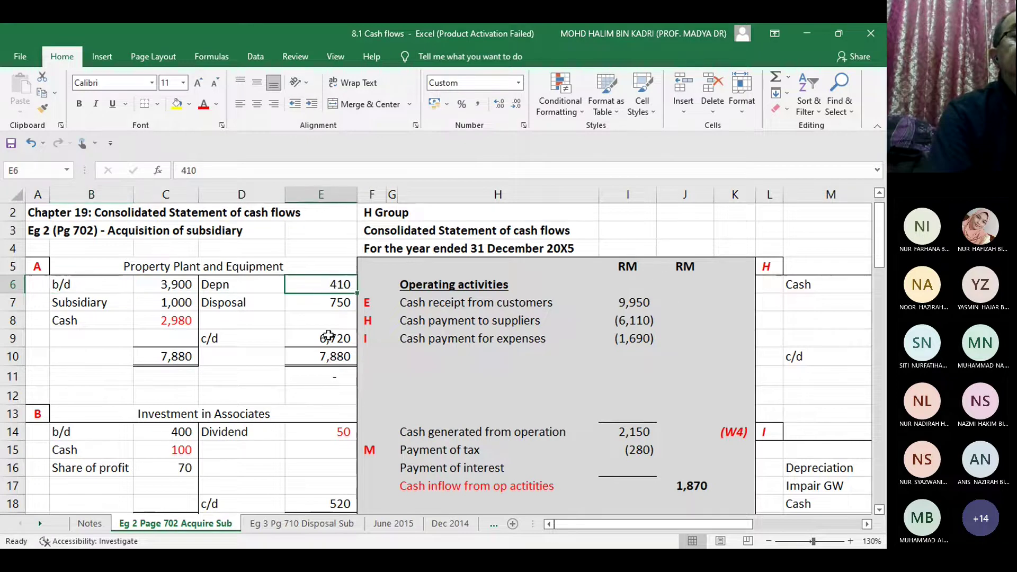
click(343, 303)
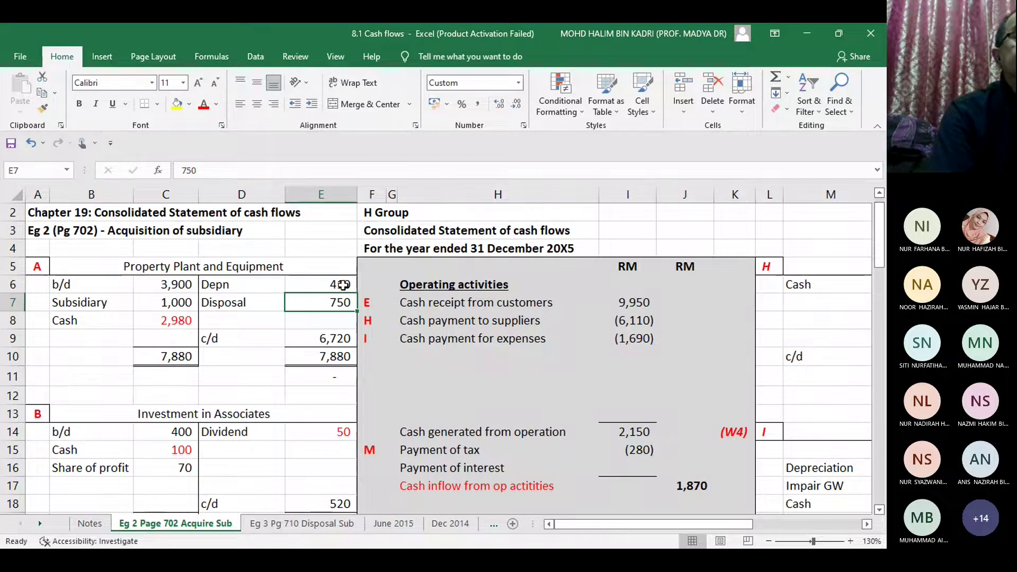
click(334, 359)
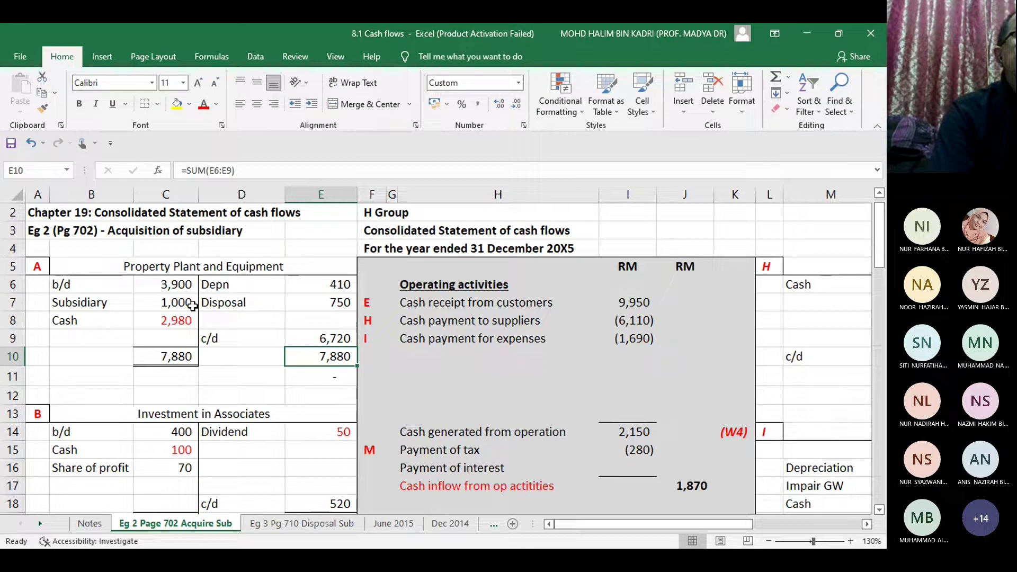
click(188, 321)
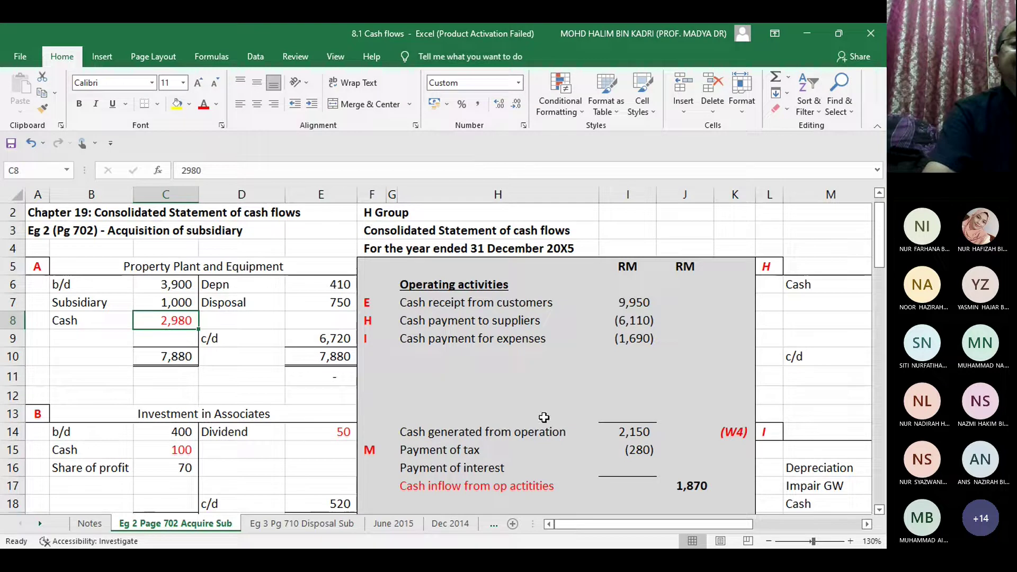
Step: Return to the cash flow statement and inspect the formulas for cash generated from operation and cash outflow from investing activities
click(636, 433)
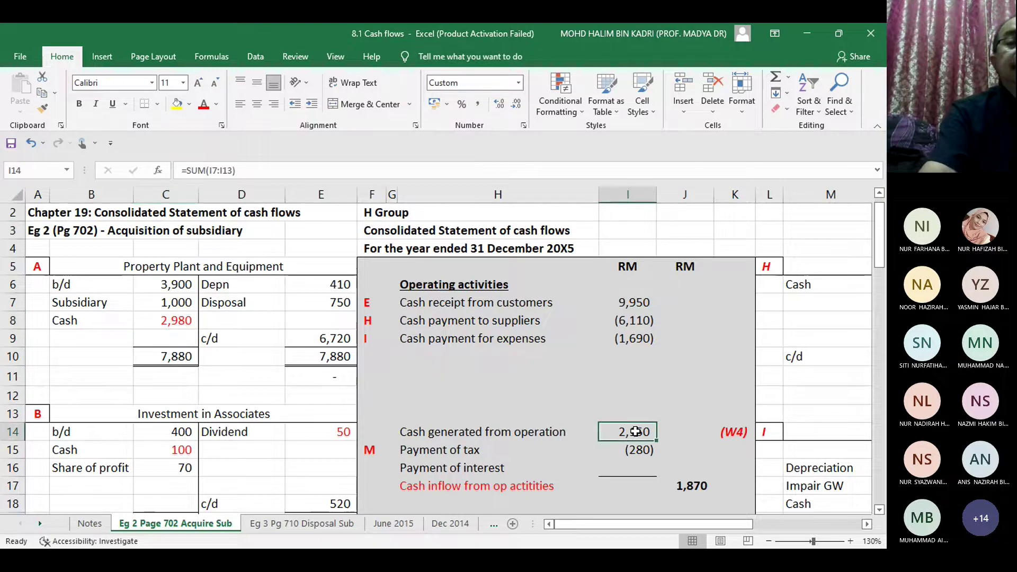
key(Down)
key(Down)
key(Down)
key(Down)
key(Down)
key(Down)
key(Down)
key(Down)
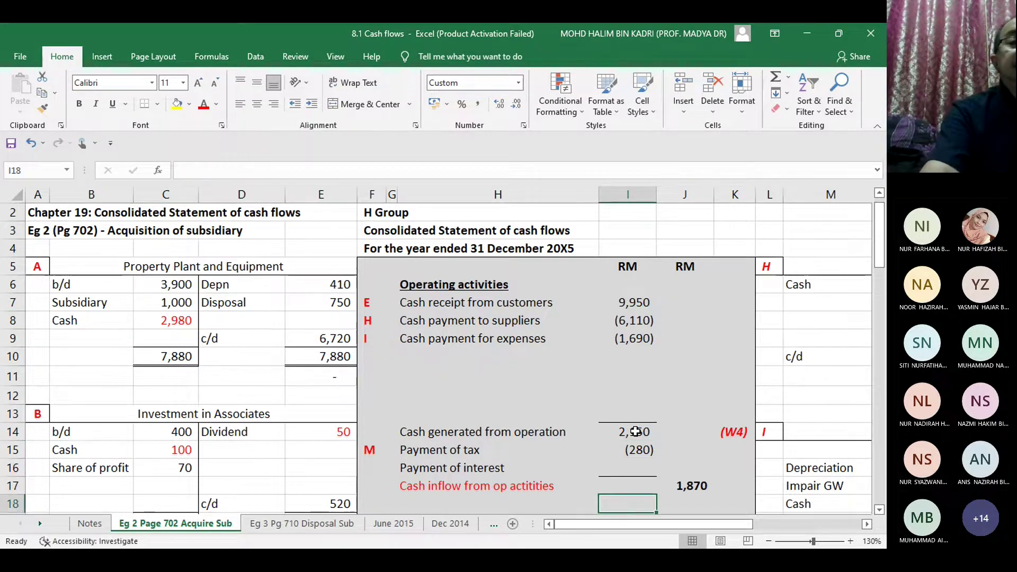
key(Down)
key(Down)
key(Down)
key(Down)
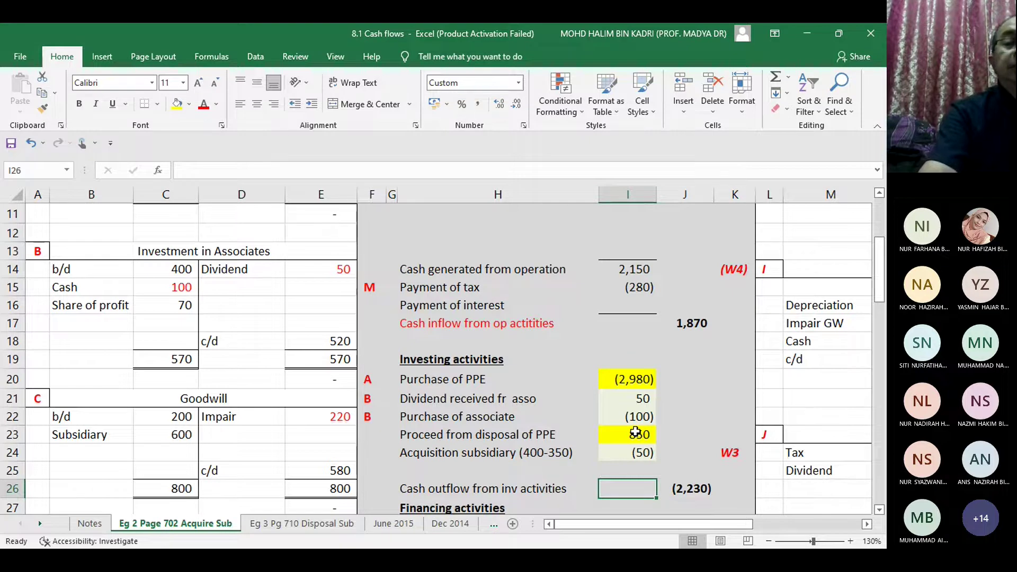
key(Right)
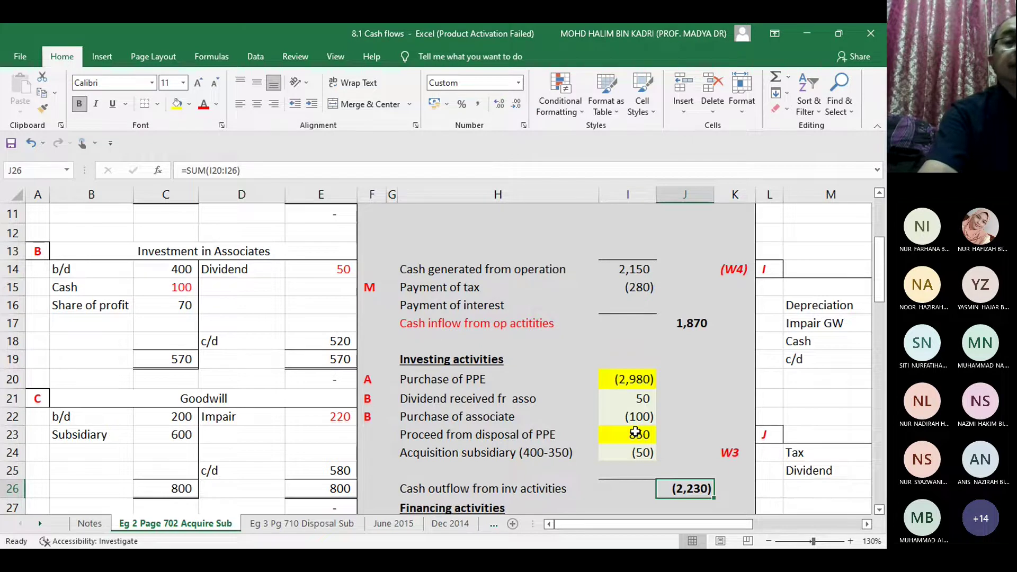
Step: Look over the financing activities lines and check the Dividend and PAT entries of the Retained earning account (J)
key(Down)
key(Down)
key(Down)
key(Down)
key(Down)
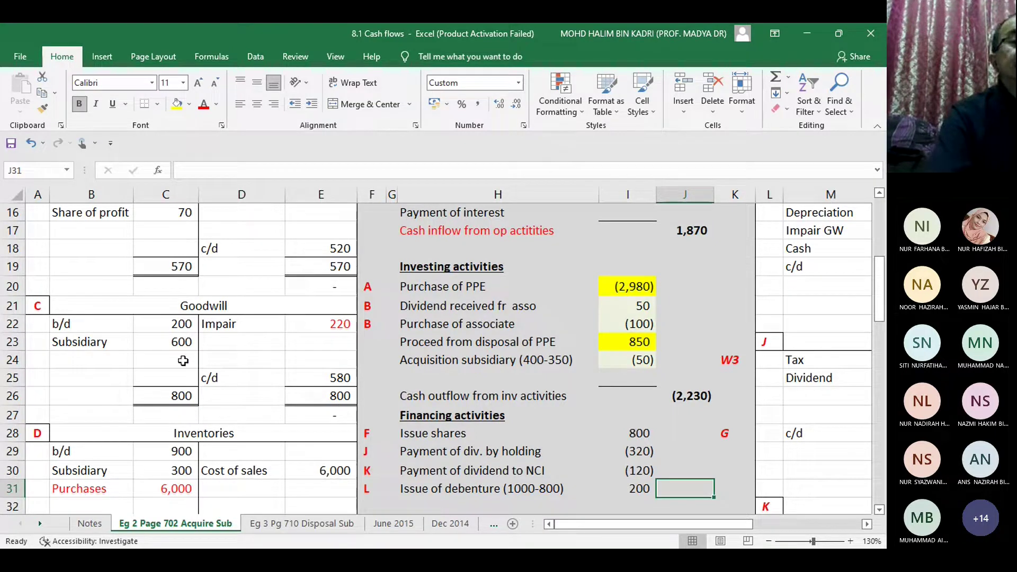
click(835, 380)
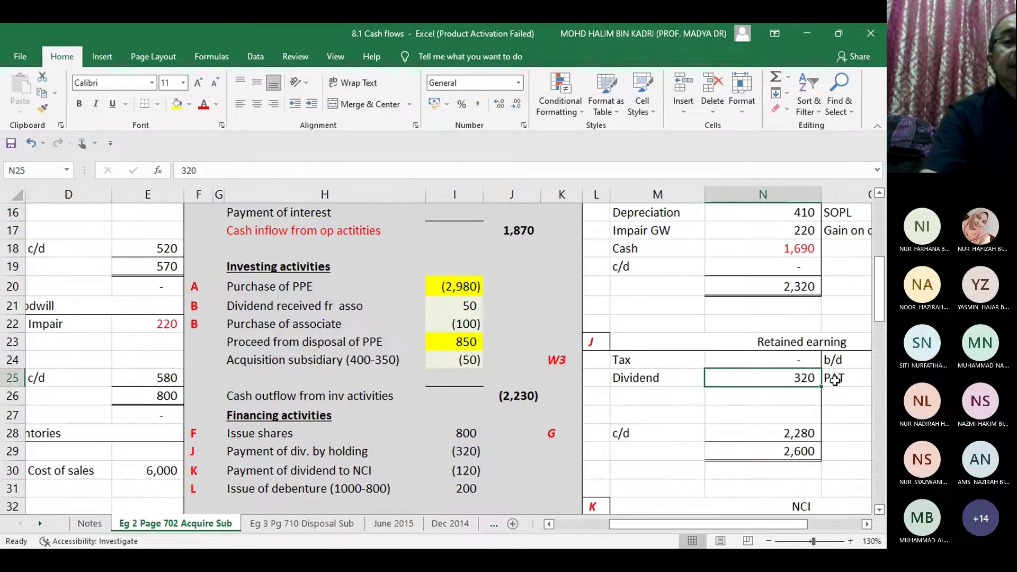
key(Right)
click(835, 380)
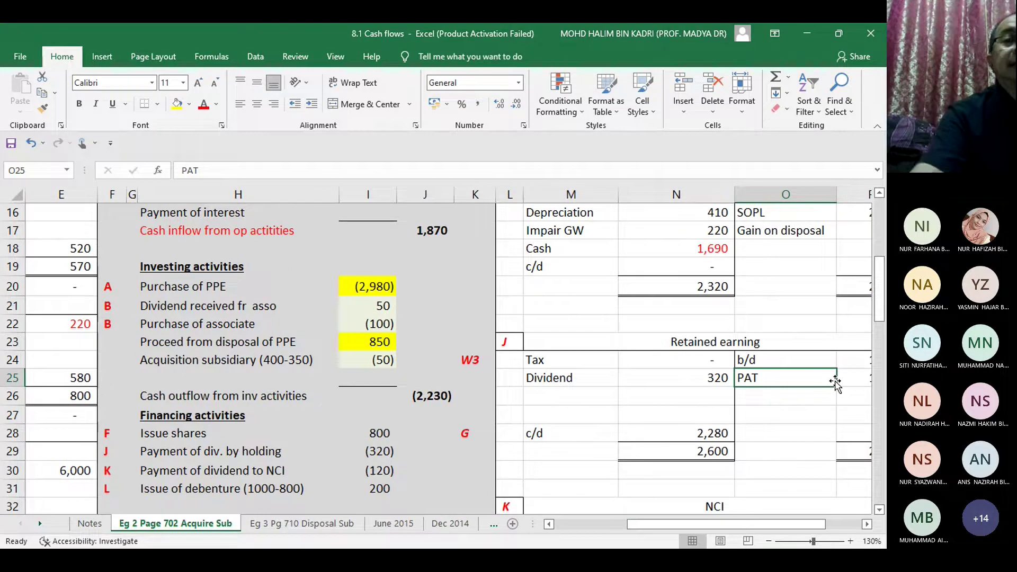
Step: Locate the NCI account (K) below the Retained earning account and view its dividend, subsidiary and PAT entries
key(Down)
key(Down)
key(Down)
key(Down)
key(Down)
key(Down)
key(Down)
key(Down)
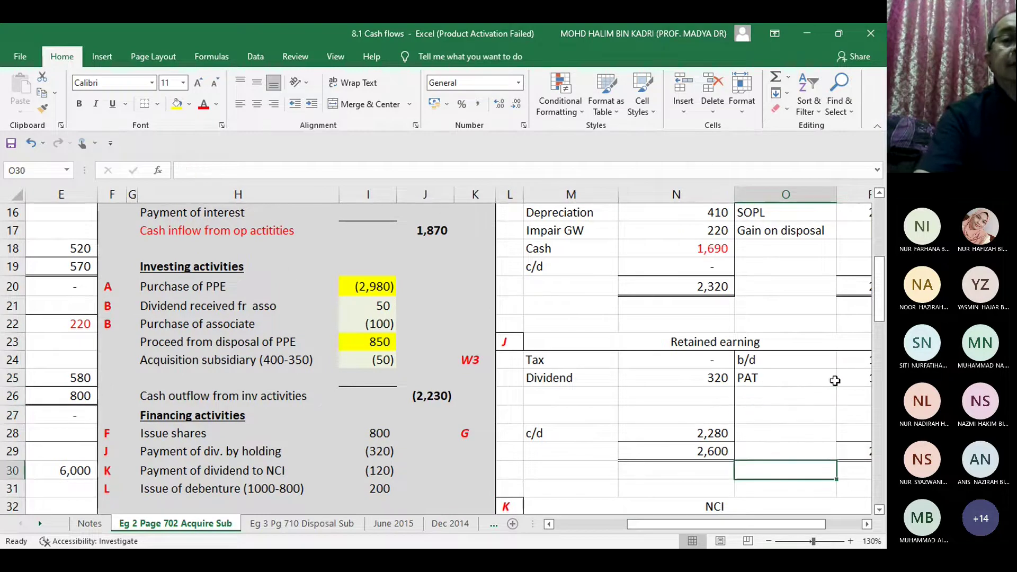
key(Down)
key(Down)
key(Down)
key(Down)
key(Down)
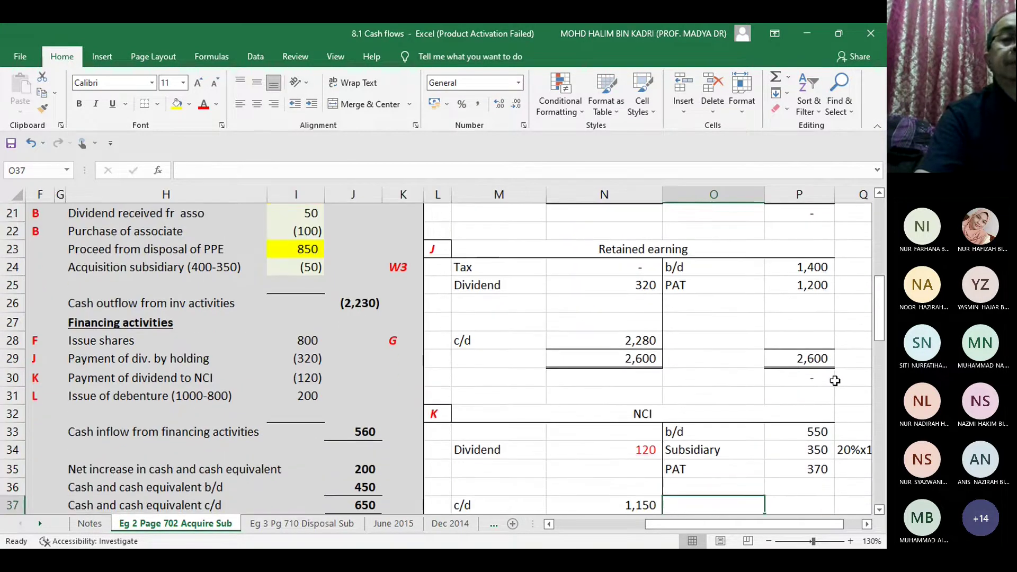
Step: Look through the 10% Debentures (L) and Tax payable (M) accounts and the FV of NA of new sub working below the NCI account
key(Down)
key(Down)
key(Down)
key(Down)
key(Down)
key(Down)
key(Down)
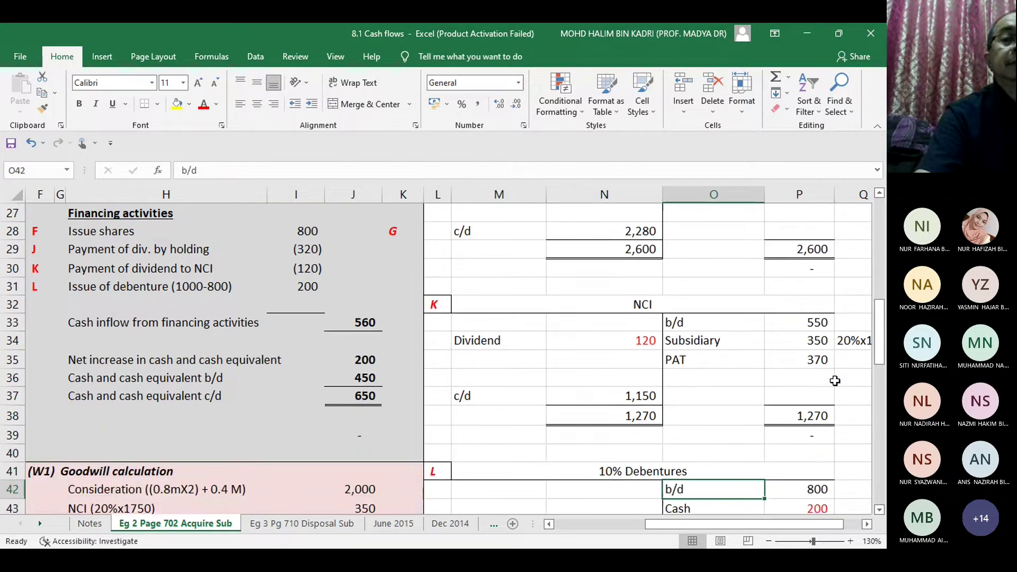
key(Down)
key(Down)
key(Down)
key(Down)
key(Down)
key(Down)
key(Down)
key(Down)
key(Down)
key(Down)
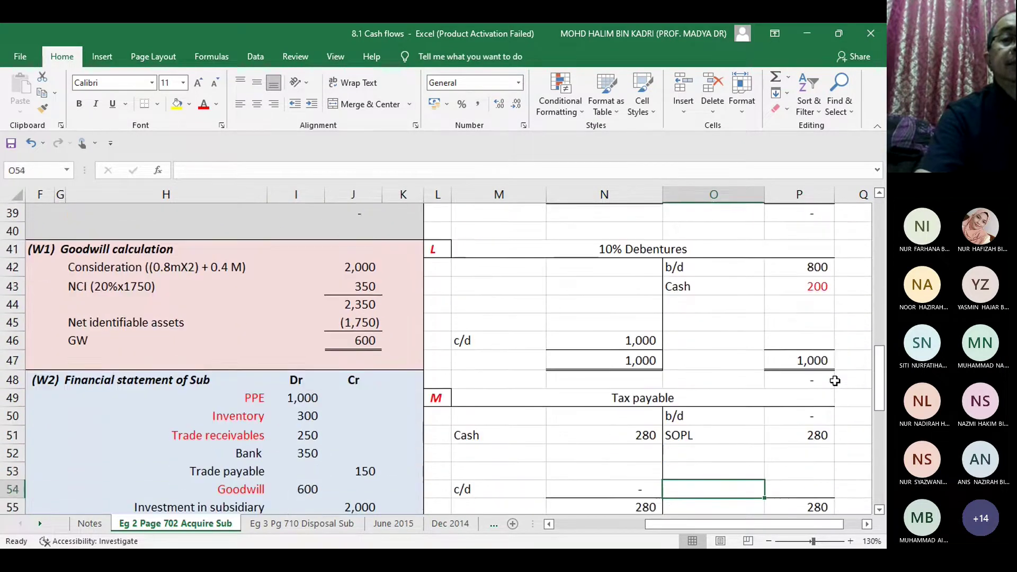
key(Down)
key(Down)
key(Down)
key(Down)
key(Down)
key(Down)
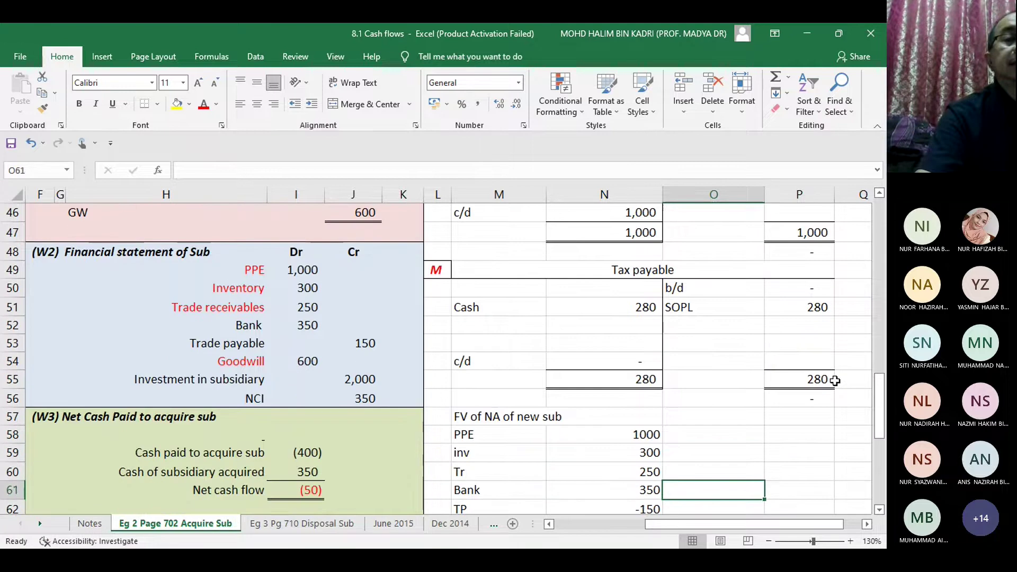
Step: Locate the Share capital account (F) and check its b/d, CT - sub, c/d and Cash entries
key(Up)
key(Up)
key(Up)
key(Up)
key(Up)
key(Up)
key(Up)
key(Up)
key(Up)
key(Up)
key(Up)
key(Up)
key(Up)
key(Up)
key(Up)
key(Up)
key(Up)
key(Up)
key(Up)
key(Up)
key(Up)
key(Up)
key(Up)
key(Up)
key(Up)
key(Up)
key(Up)
key(Up)
key(Up)
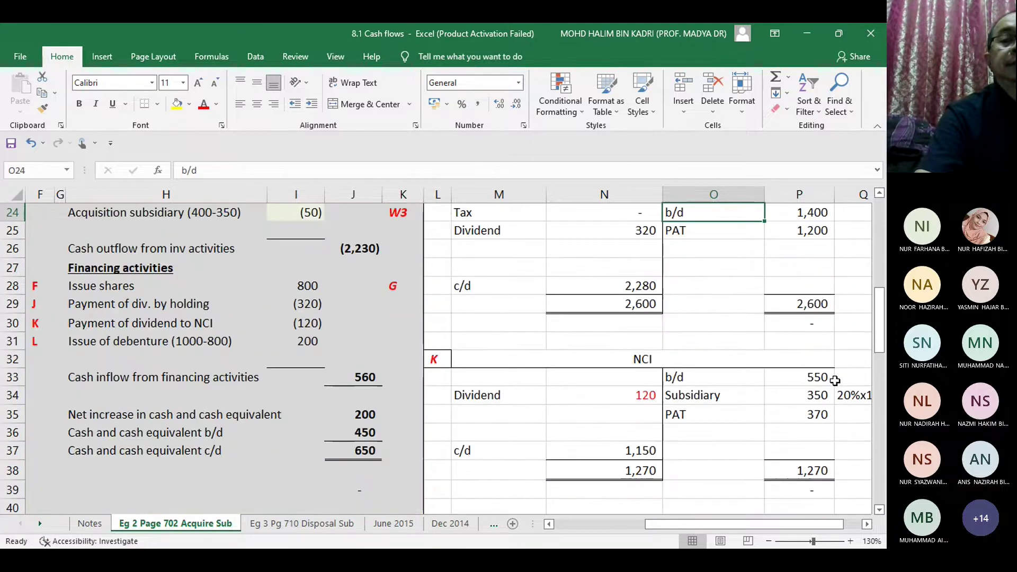
key(Left)
key(Home)
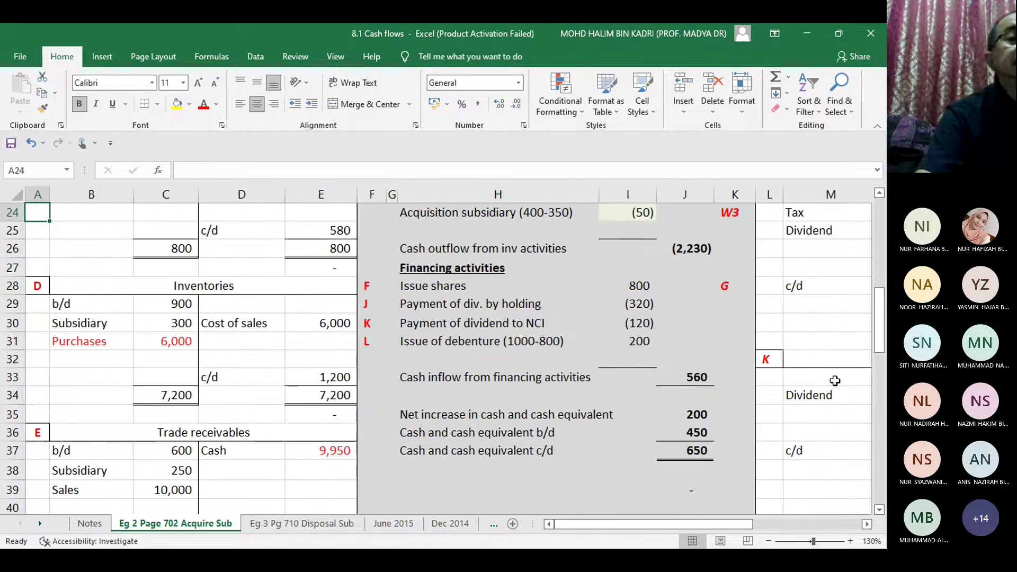
key(Down)
key(Down)
key(Down)
key(Down)
key(Down)
key(Down)
key(Down)
key(Down)
key(Down)
key(Down)
key(Down)
key(Down)
key(Down)
key(Down)
key(Down)
key(Down)
key(Down)
key(Down)
key(Down)
key(Down)
key(Down)
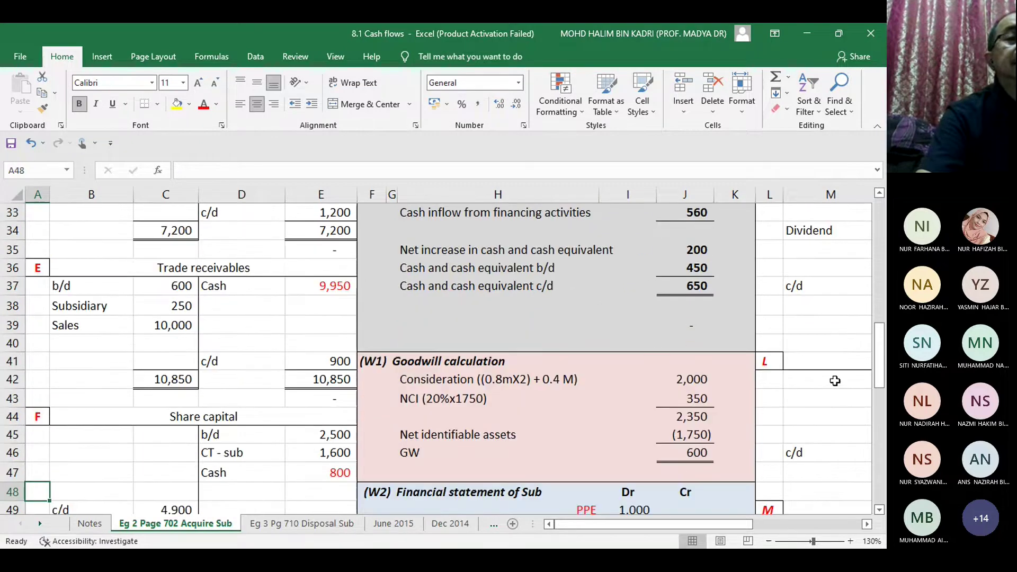
key(Down)
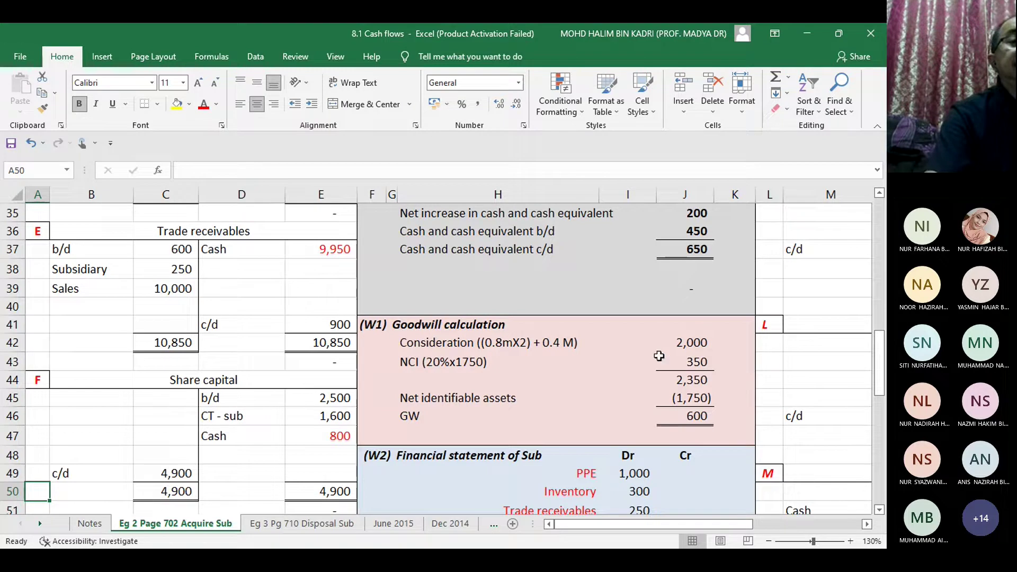
click(224, 401)
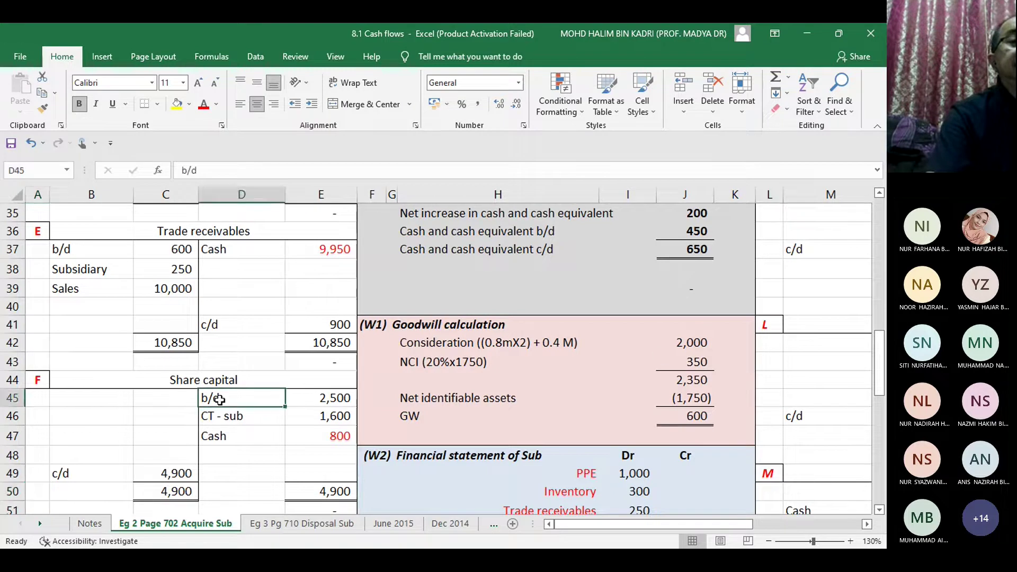
click(345, 418)
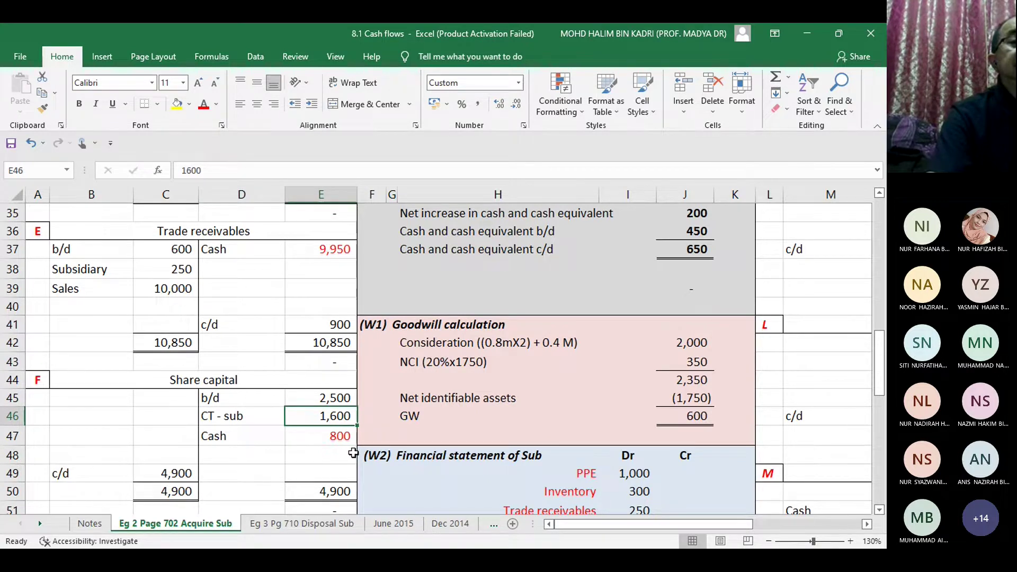
click(177, 474)
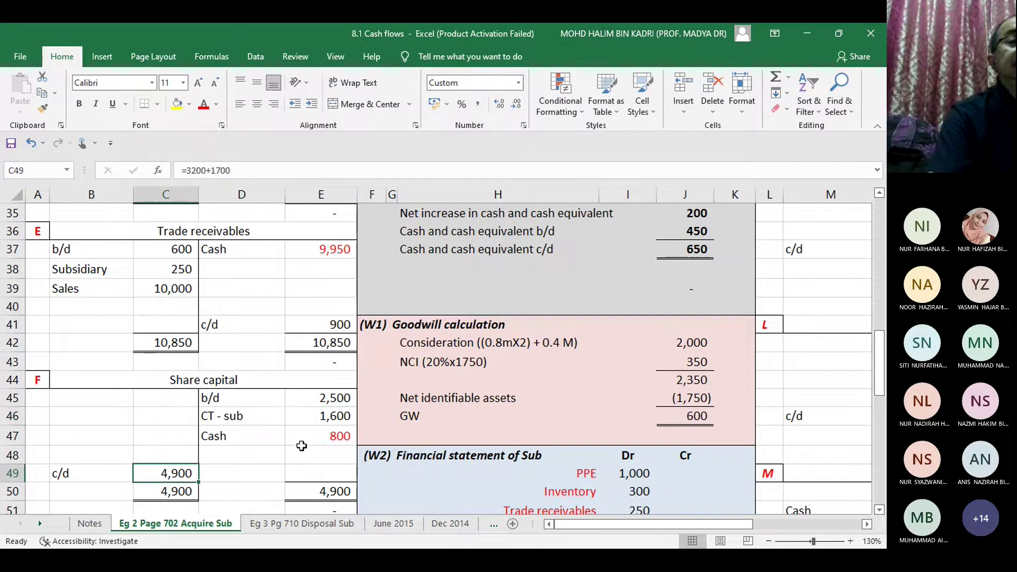
click(340, 438)
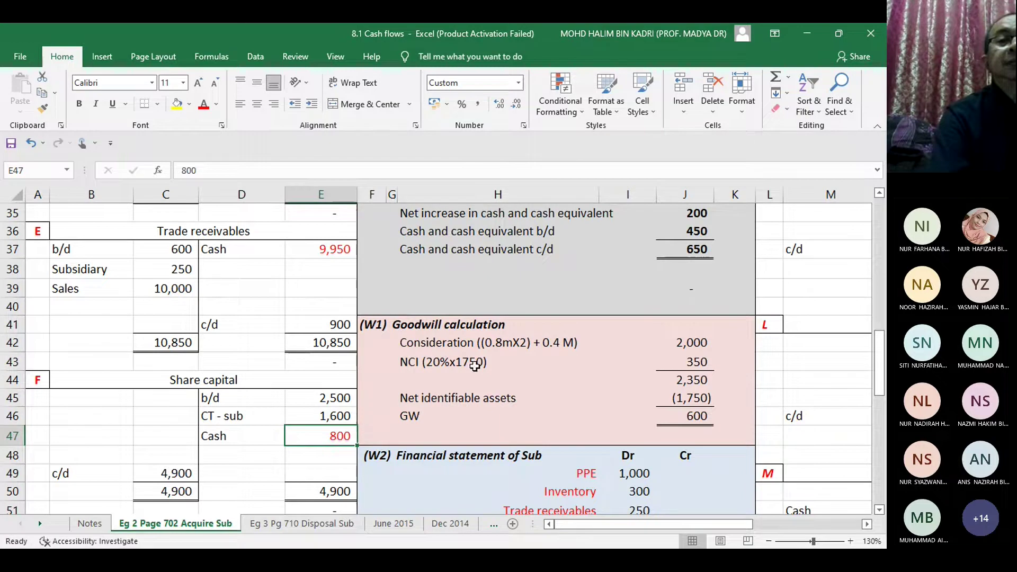
Step: Return to the financing activities section, checking the opening cash balance, the cash inflow total and the Payment of div. by holding formula
click(693, 235)
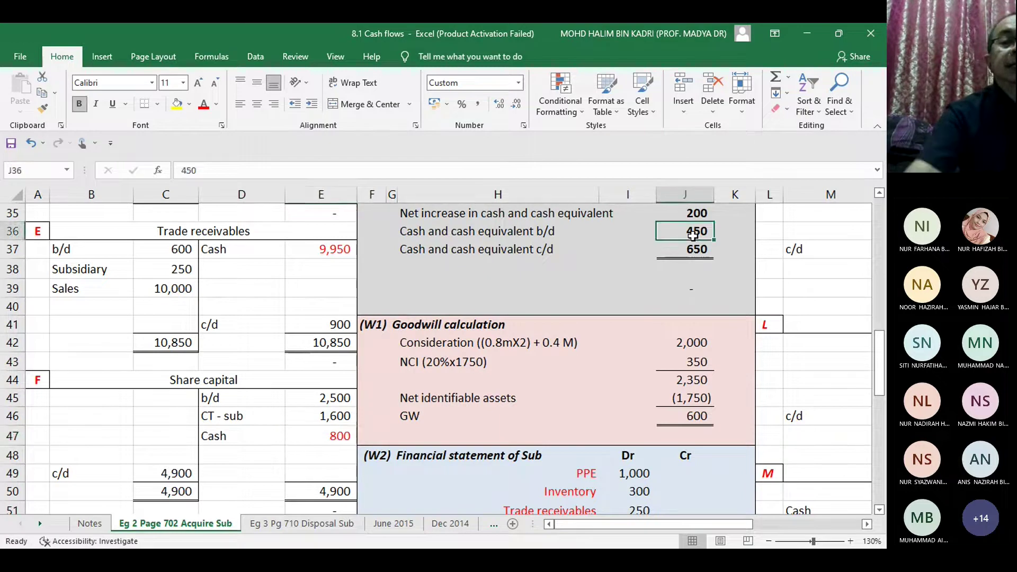
key(Up)
key(Up)
key(Up)
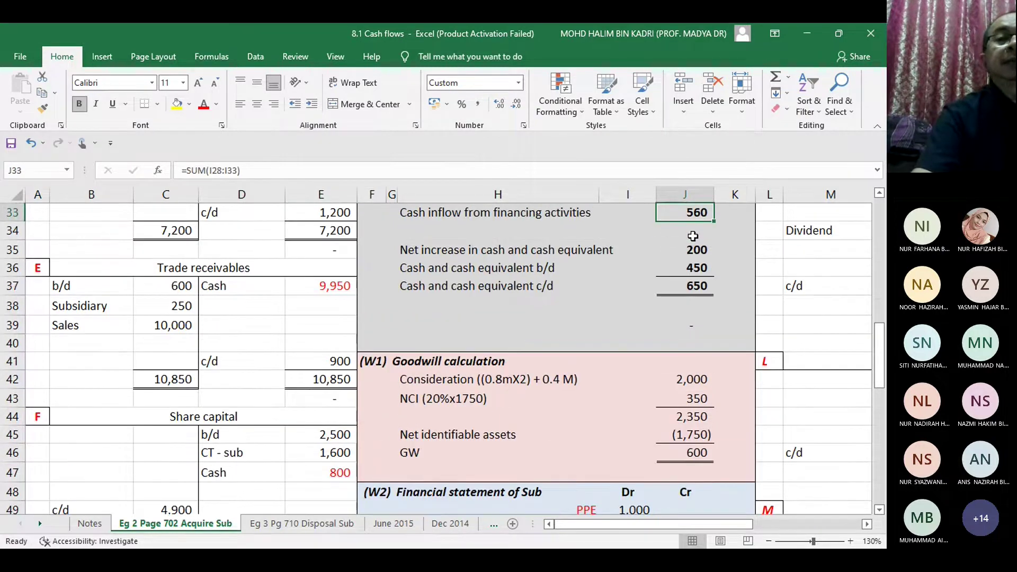
key(Up)
key(Up)
key(Up)
key(Up)
key(Up)
key(Up)
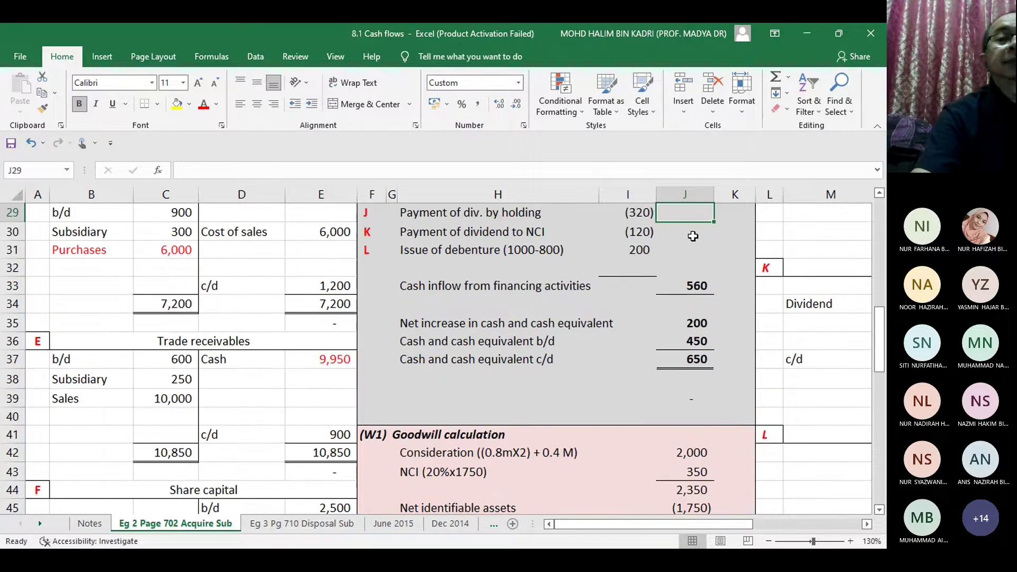
key(Left)
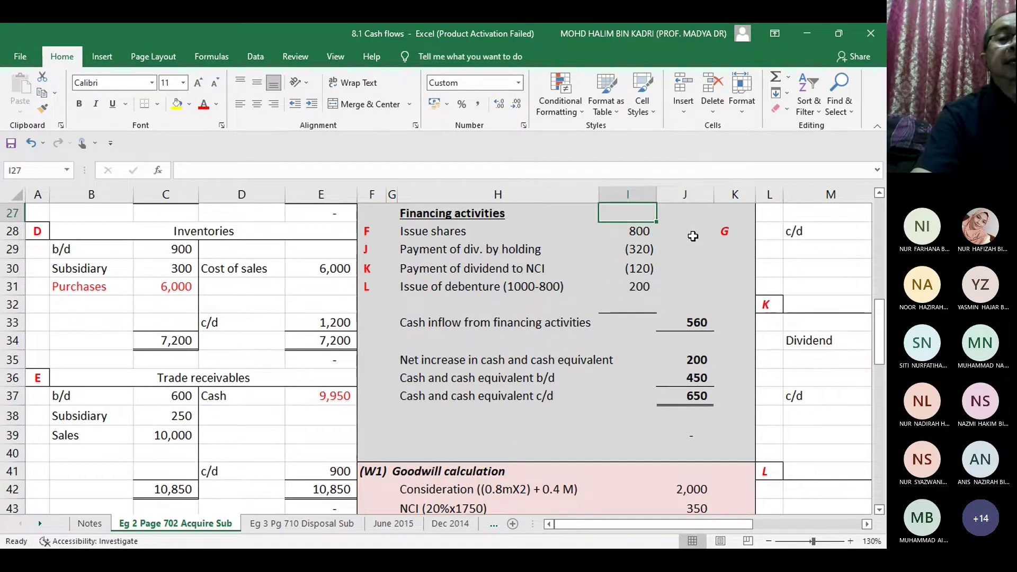
key(Down)
key(Down)
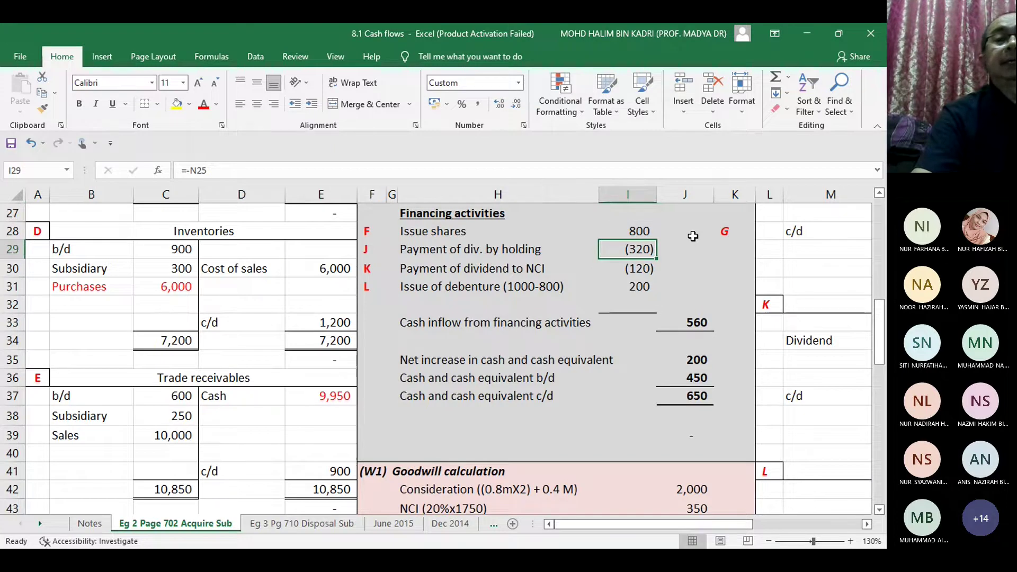
Step: Trace the holding company's dividend payment to the Retained earning account (J) and check its b/d balance
key(Right)
key(Right)
key(Right)
key(Right)
key(Right)
key(Right)
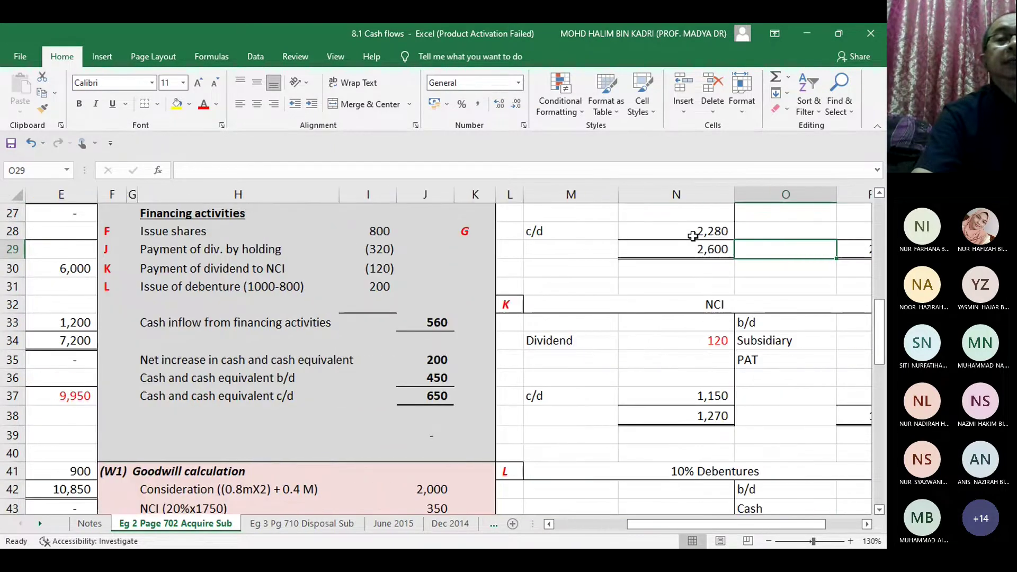
key(Right)
key(Up)
key(Up)
key(Up)
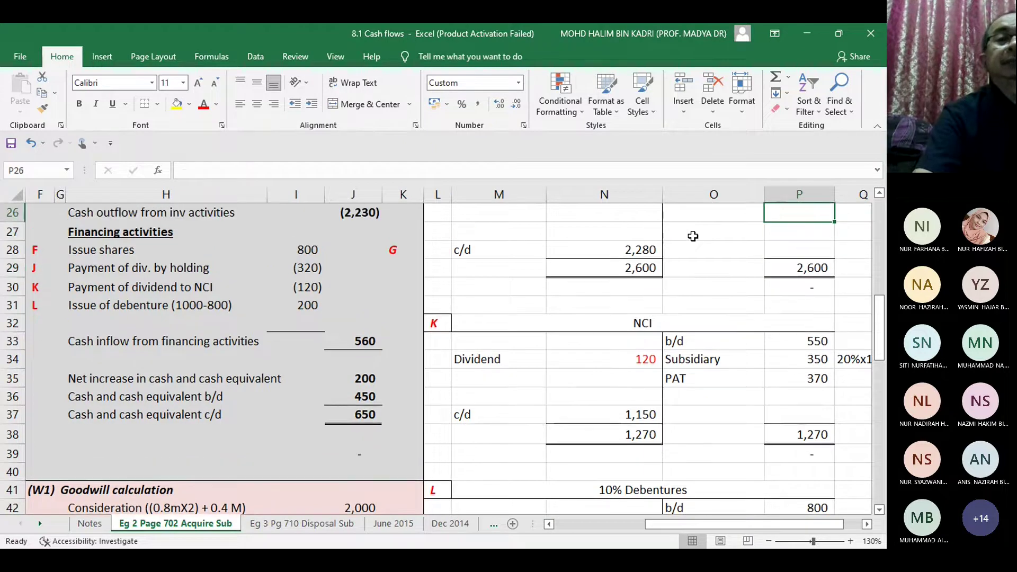
key(Up)
key(Up)
key(Up)
key(Up)
key(Down)
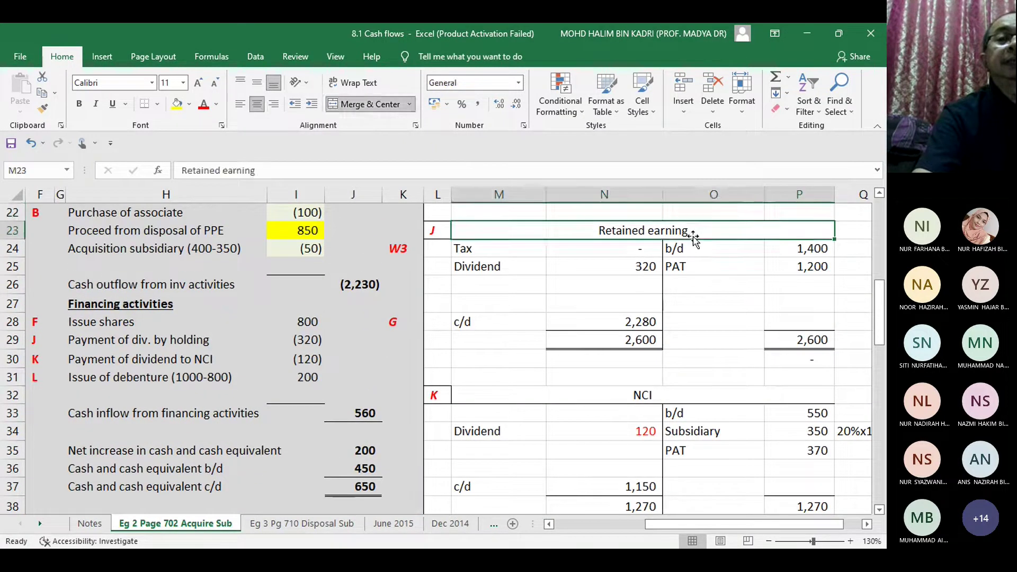
key(Down)
key(Left)
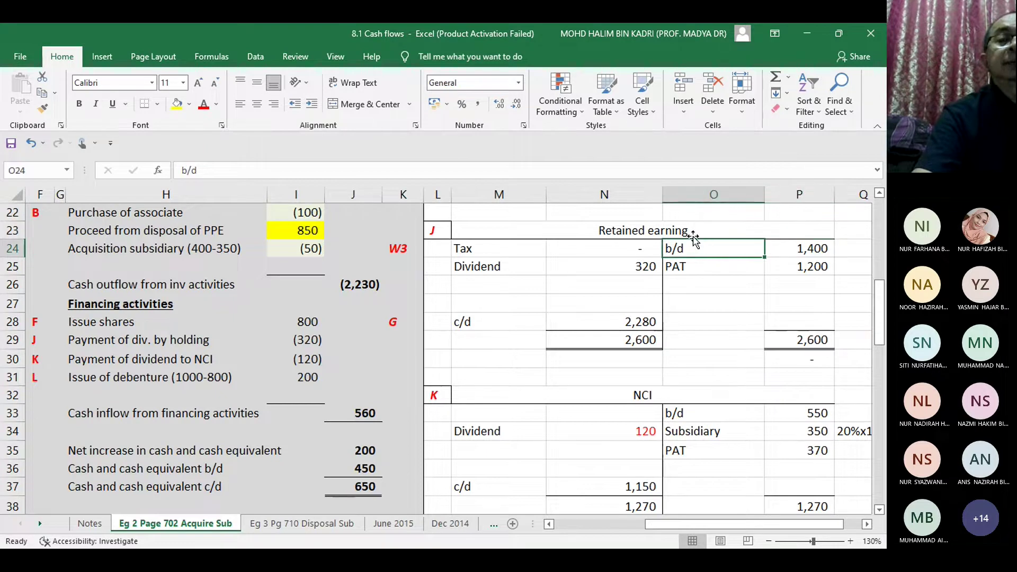
key(Right)
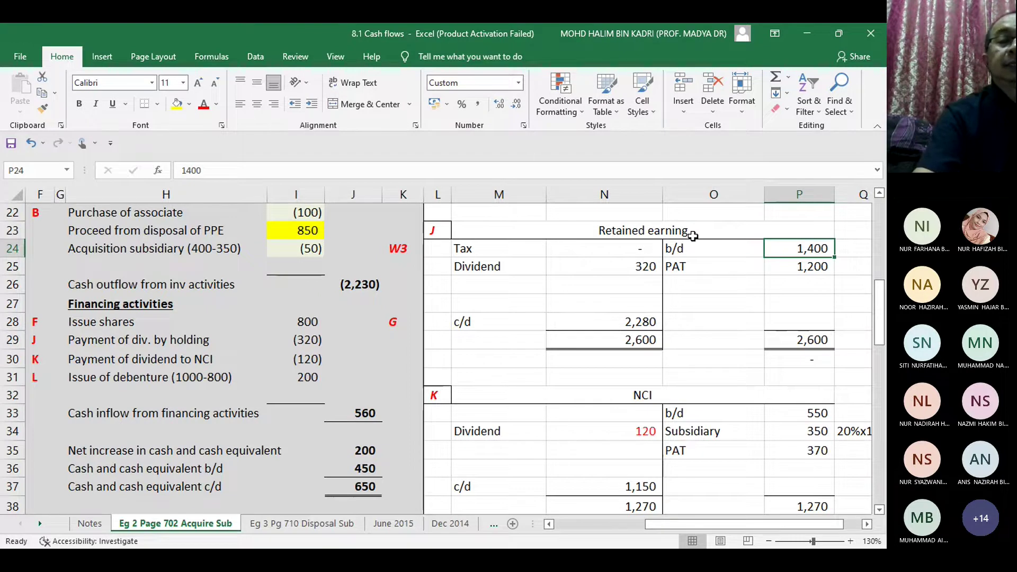
Step: Check the c/d, Dividend and PAT entries of the Retained earning account against the Payment of div. by holding line
key(Down)
key(Down)
key(Down)
key(Down)
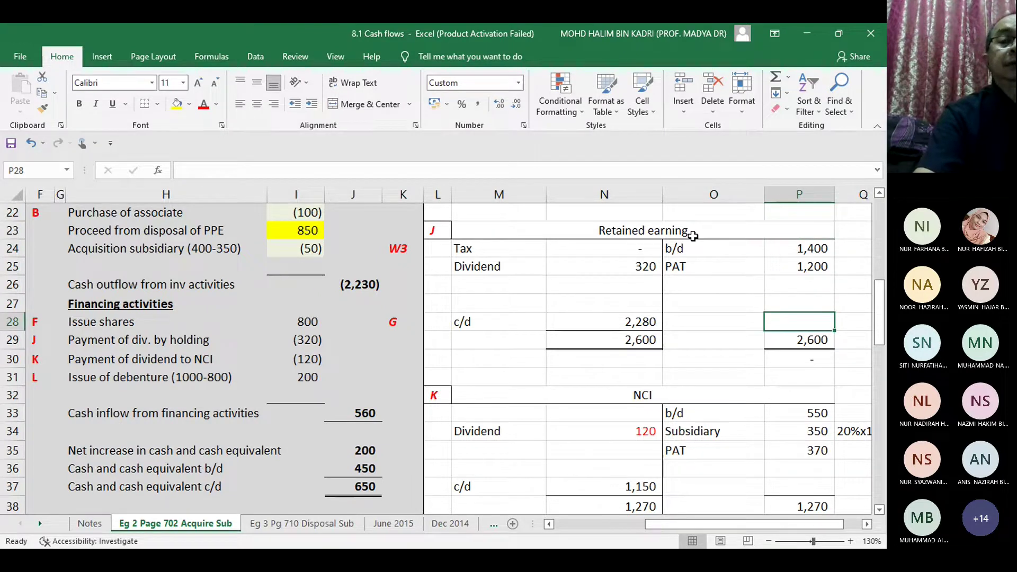
key(Left)
key(Left)
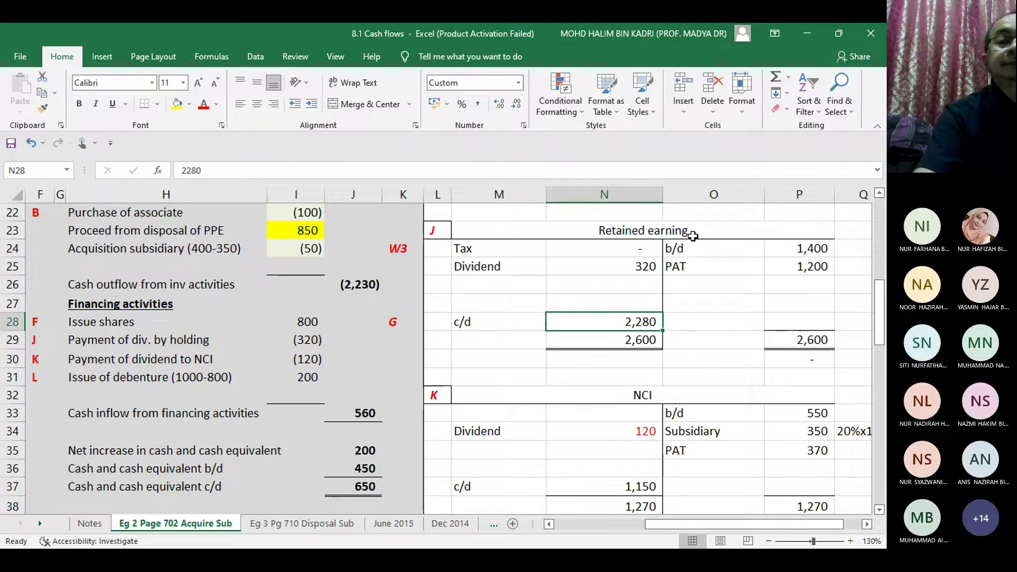
key(Up)
key(Up)
key(Up)
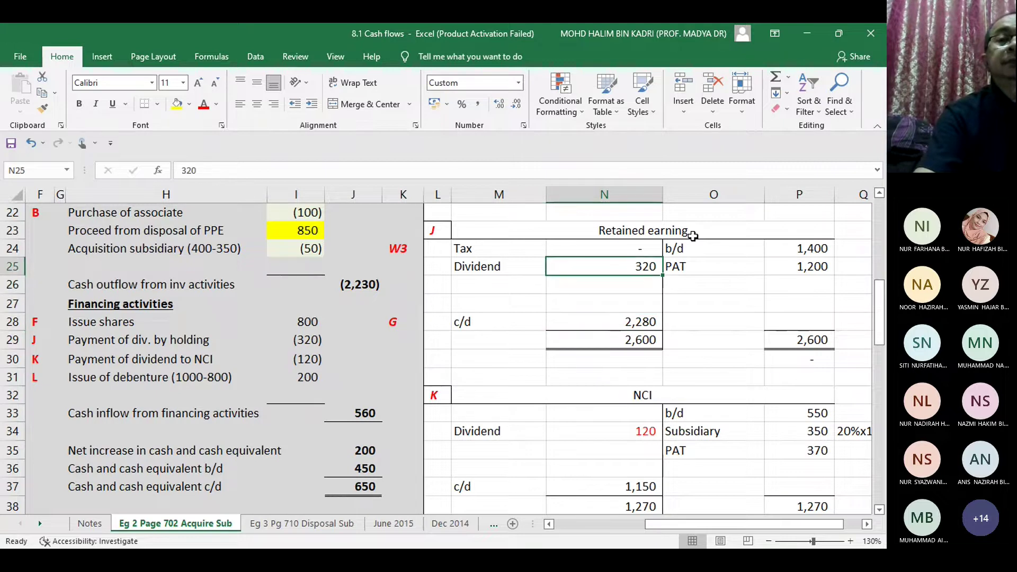
key(Right)
key(Right)
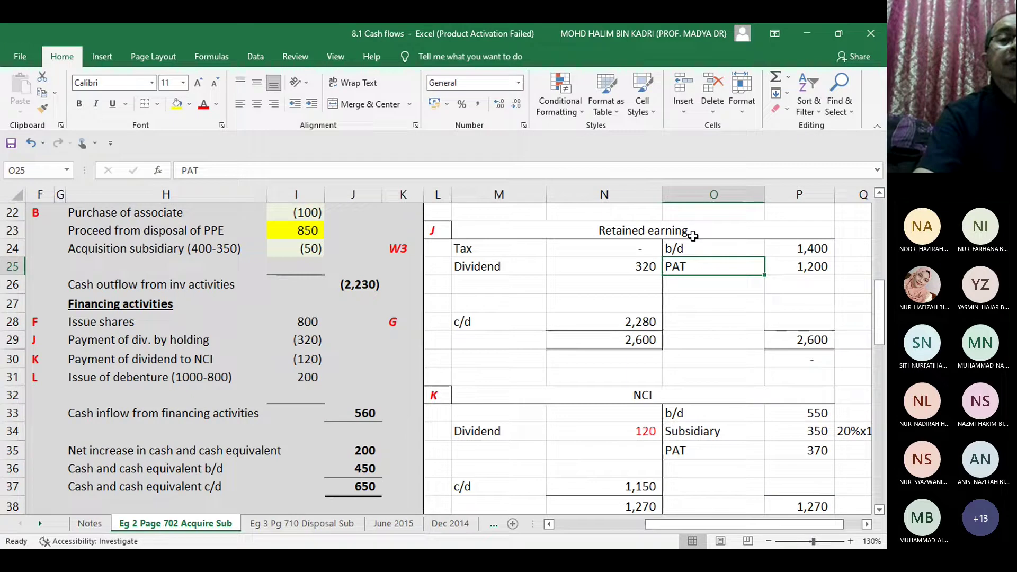
key(Left)
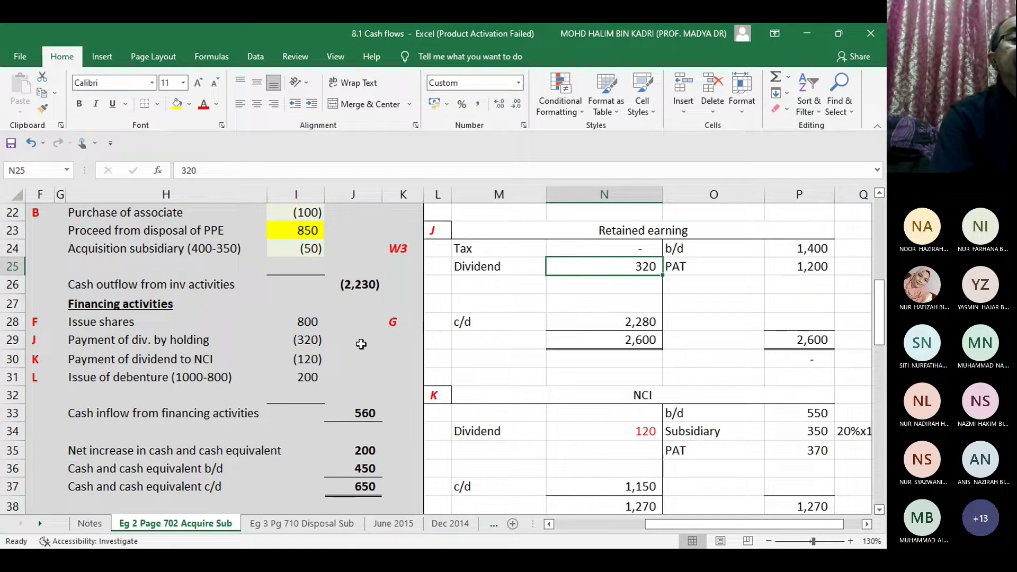
click(307, 341)
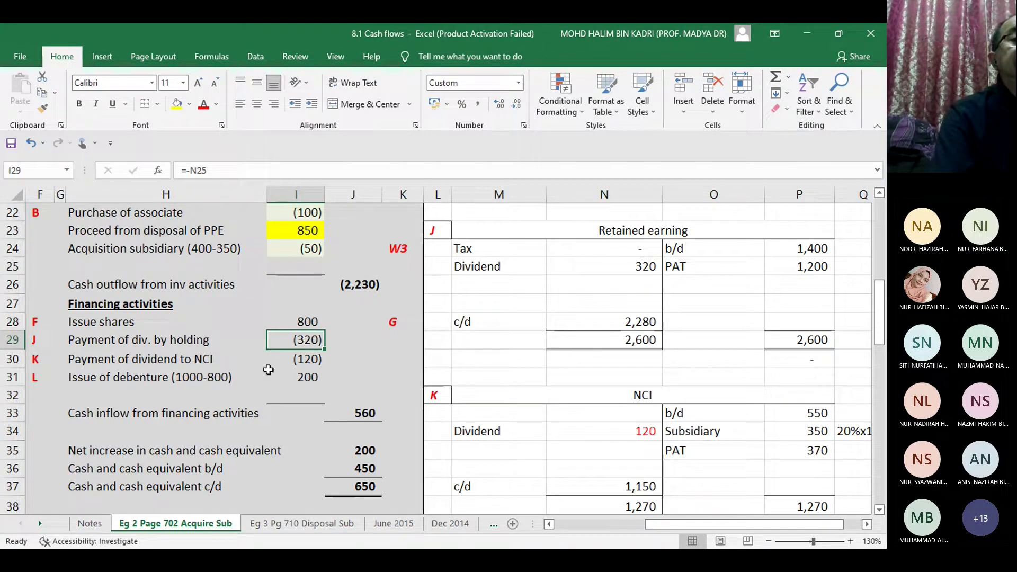
Step: Trace the Payment of dividend to NCI line to the NCI account (K) and check its b/d and c/d balances
click(314, 361)
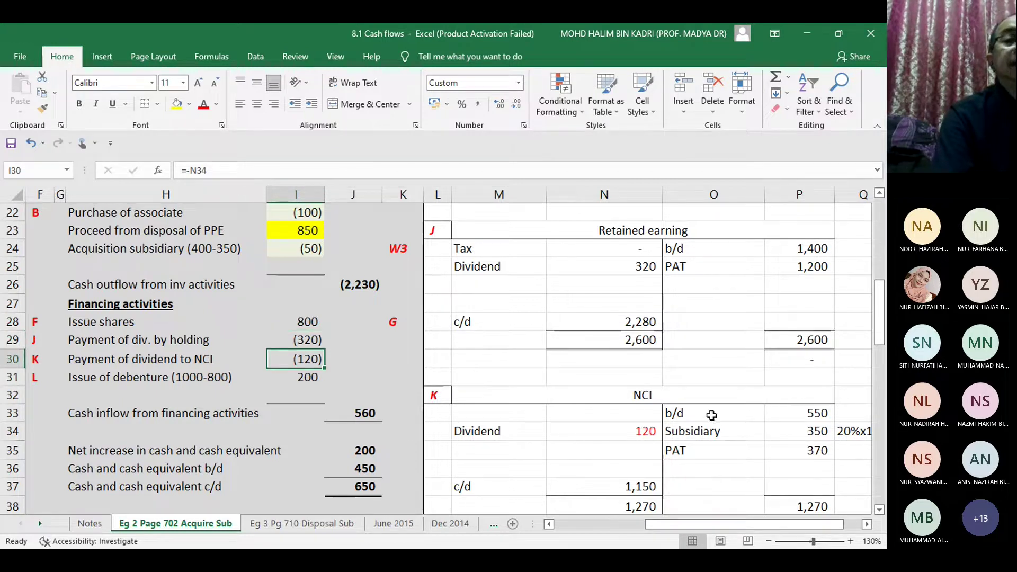
click(662, 398)
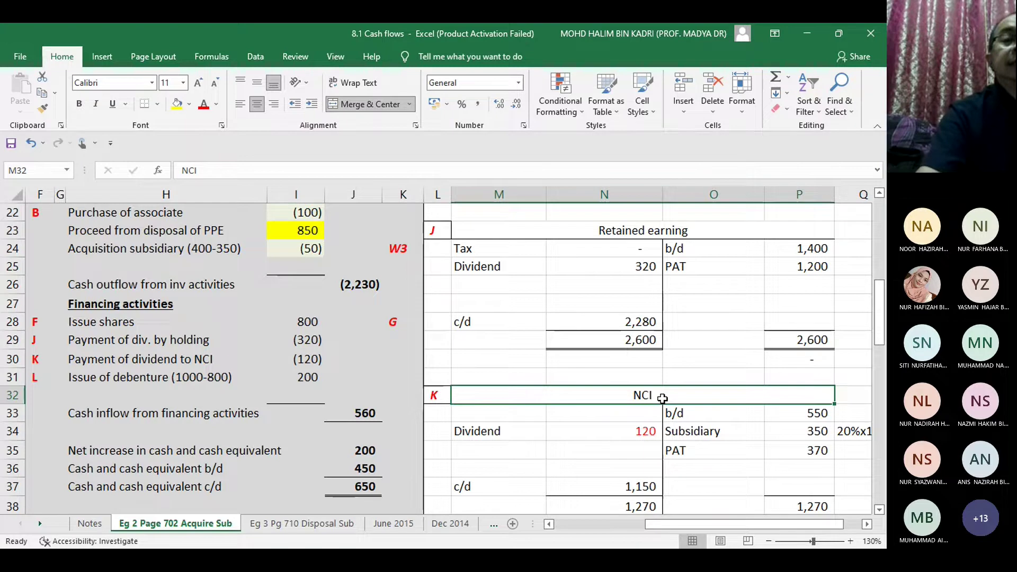
key(Down)
key(Down)
key(Down)
key(Down)
key(Down)
key(Down)
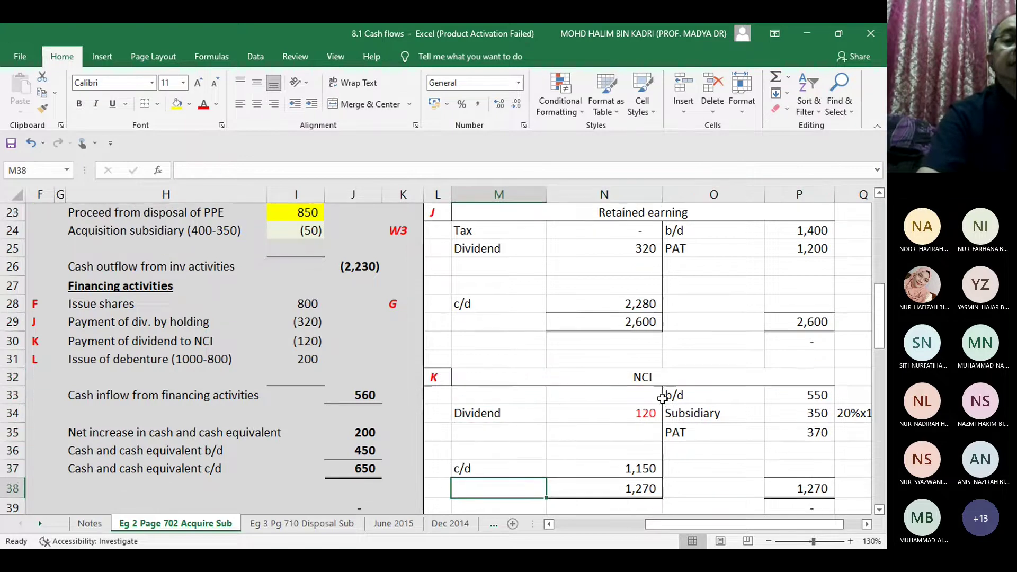
key(Down)
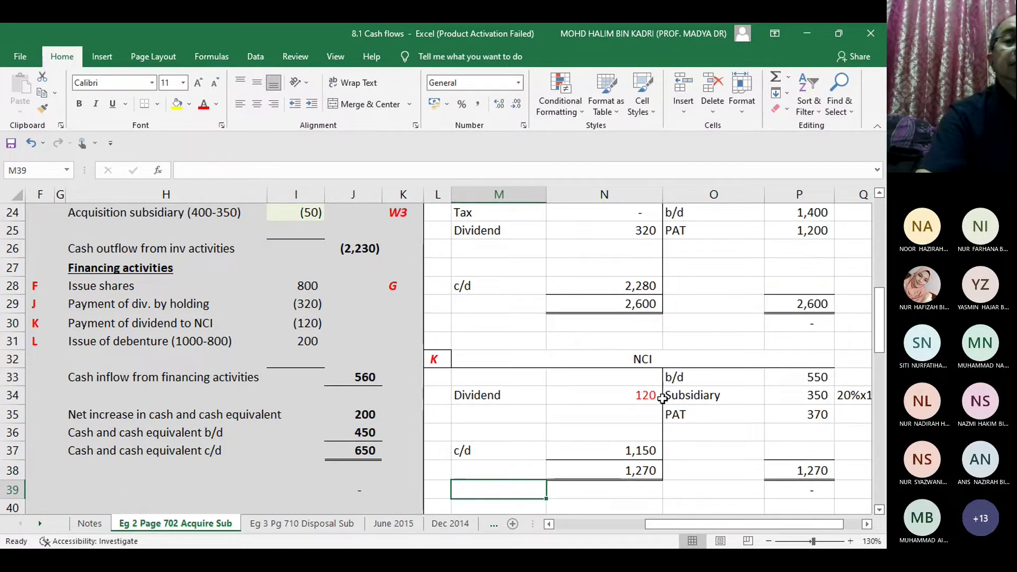
click(820, 378)
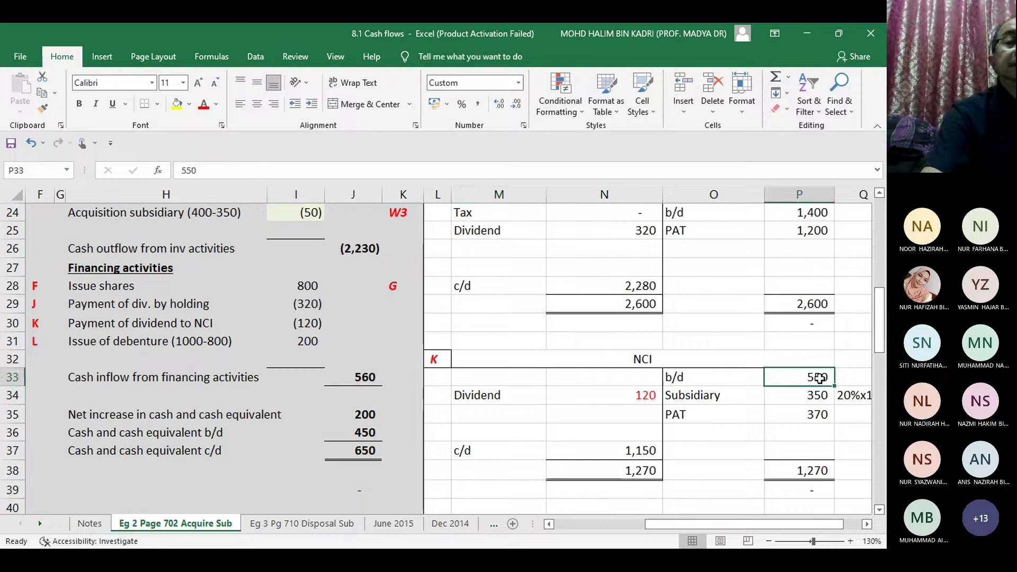
click(641, 450)
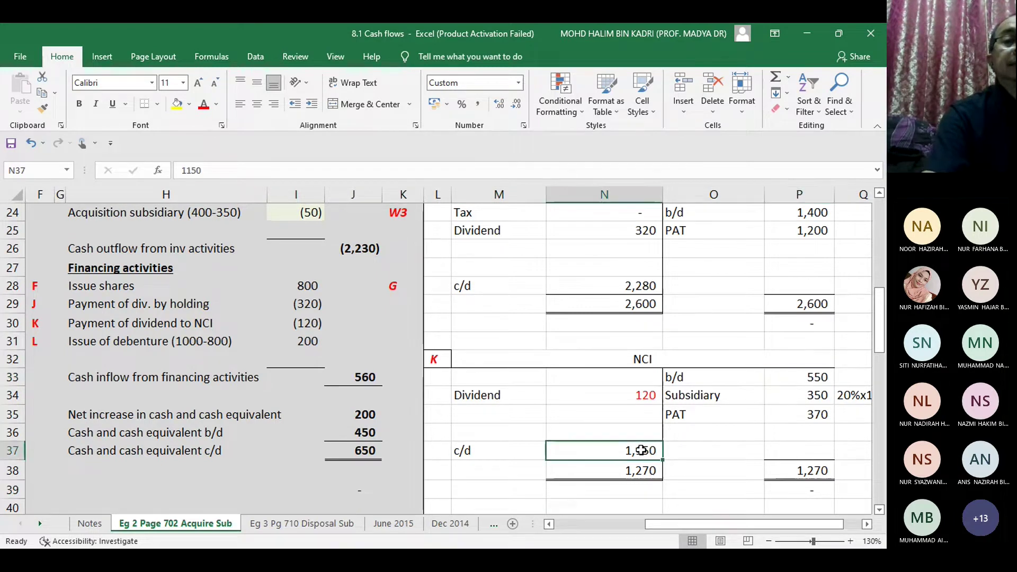
Step: Inspect the Subsidiary entry of the NCI account and the percentage working noted beside it
click(821, 396)
key(Right)
key(Right)
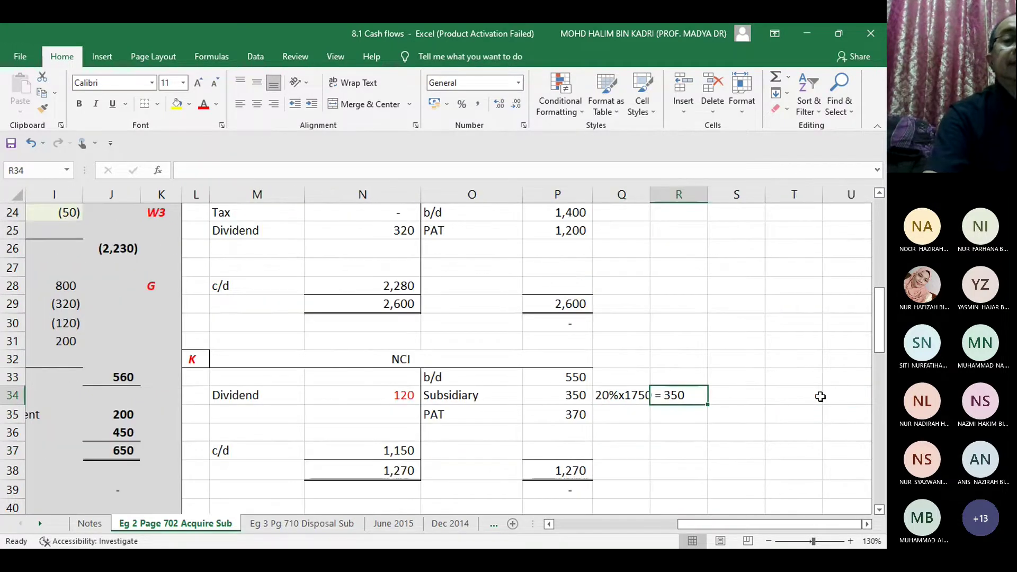
key(Left)
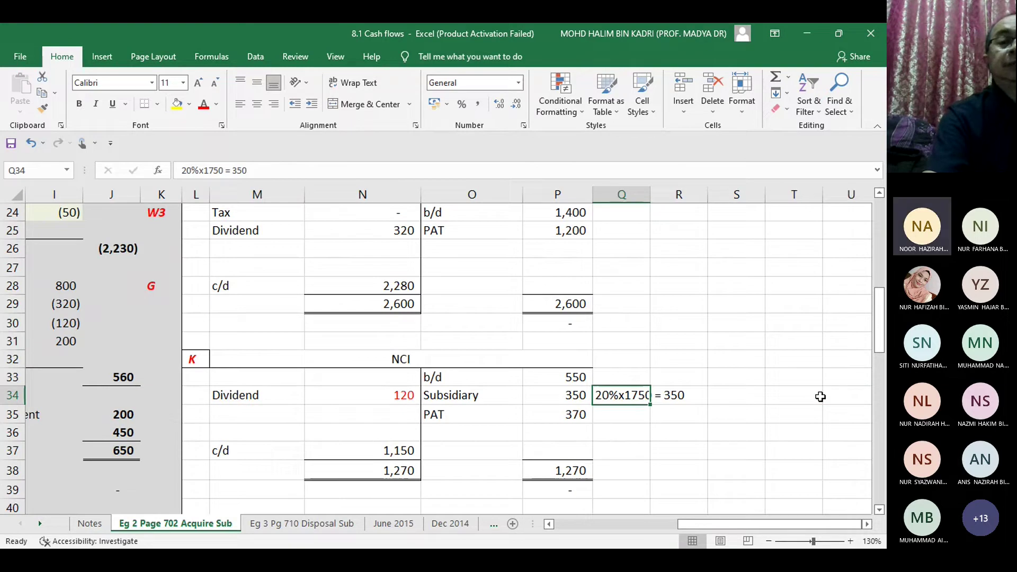
Step: Check how the NCI account's Subsidiary, PAT, total and c/d amounts lead to the Dividend entry
click(821, 396)
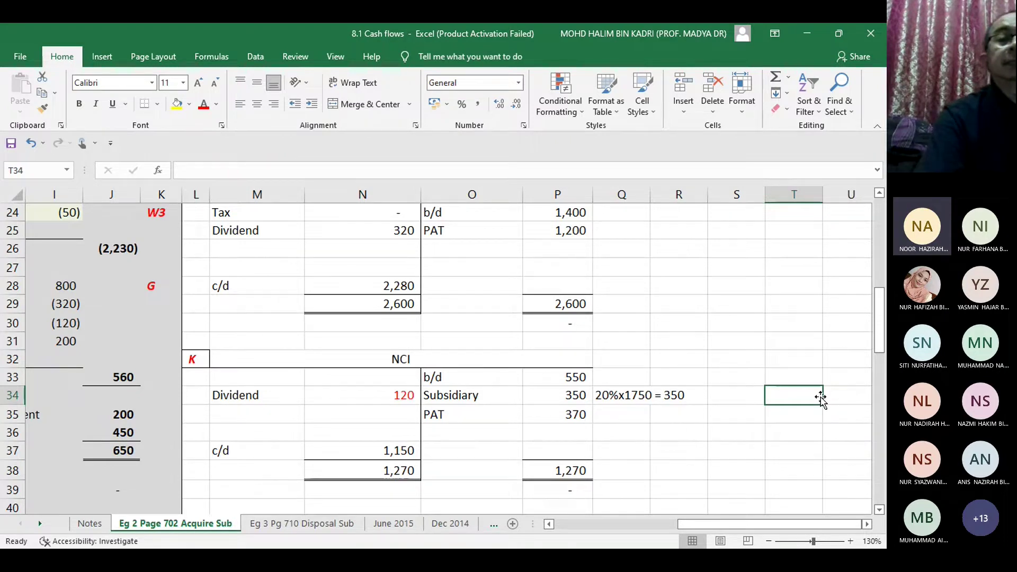
click(581, 397)
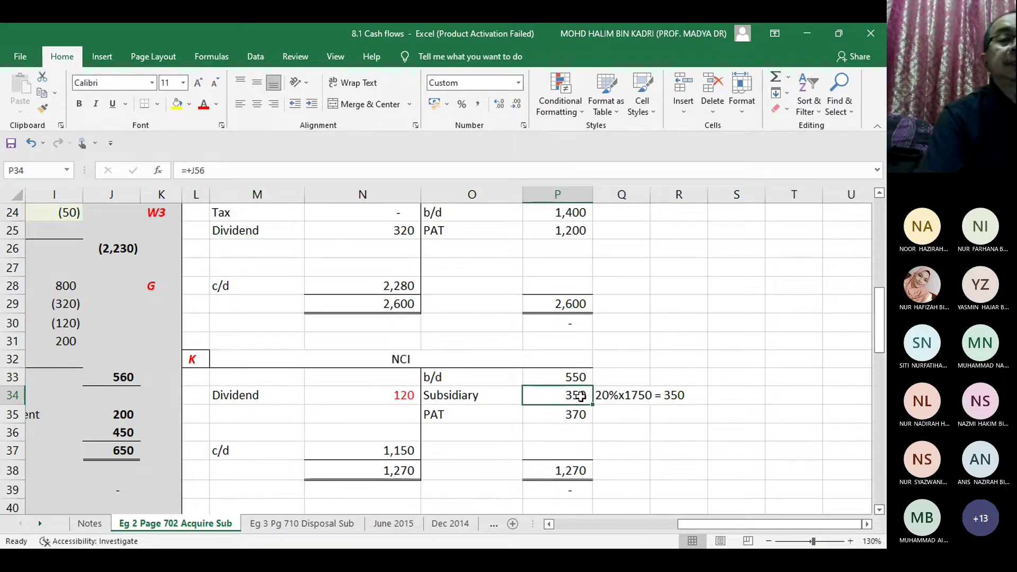
click(580, 416)
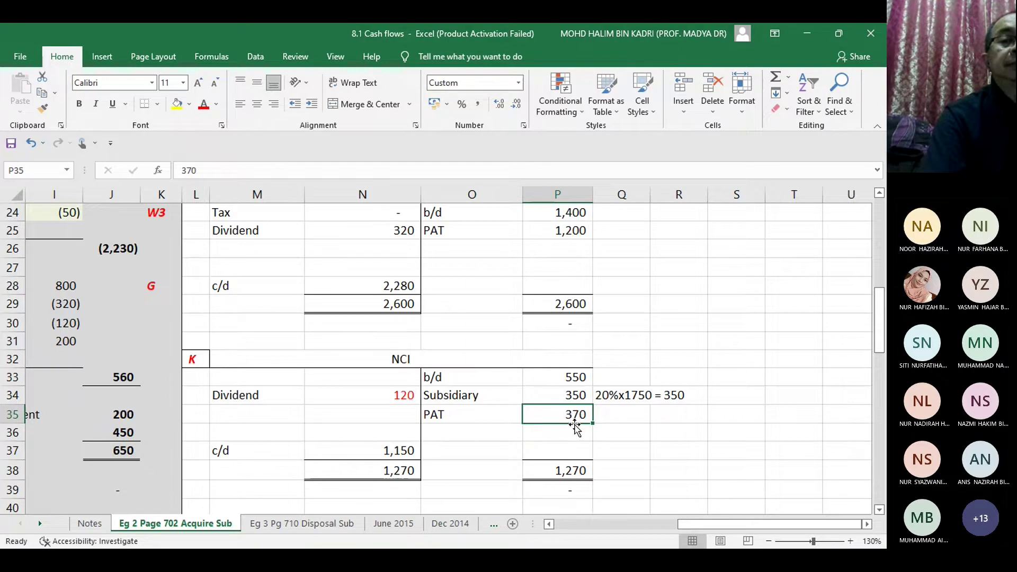
click(584, 471)
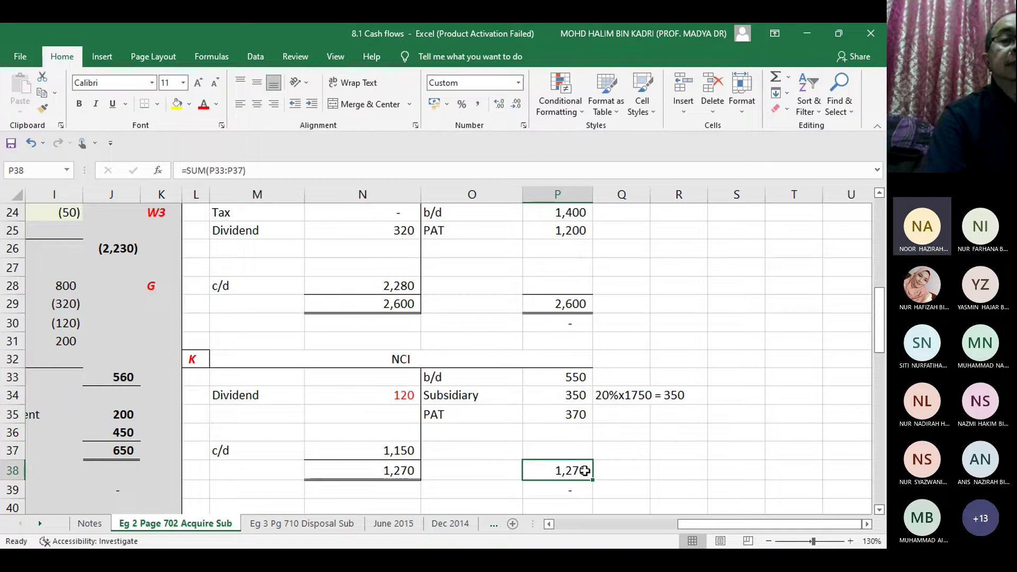
click(411, 450)
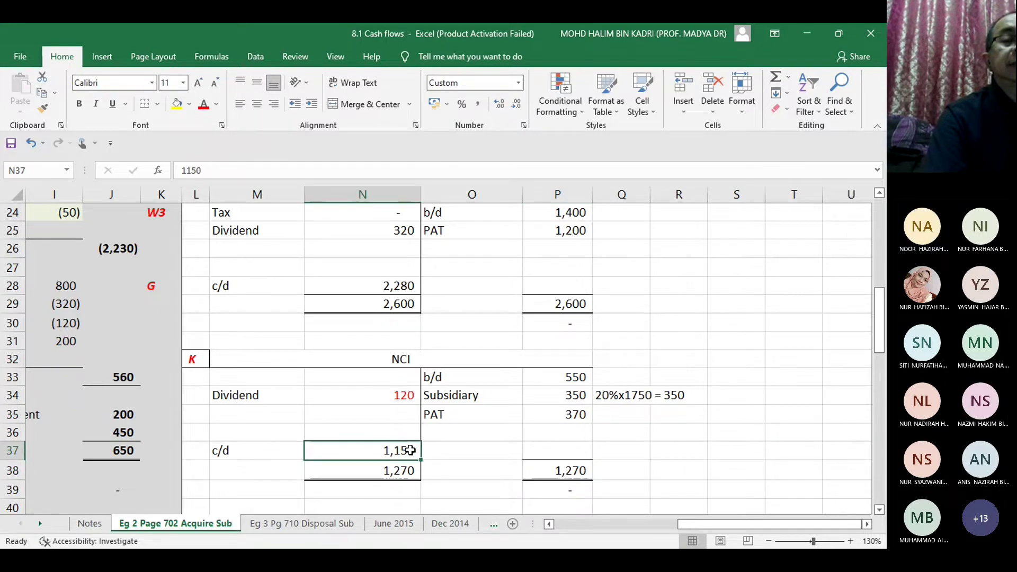
click(407, 395)
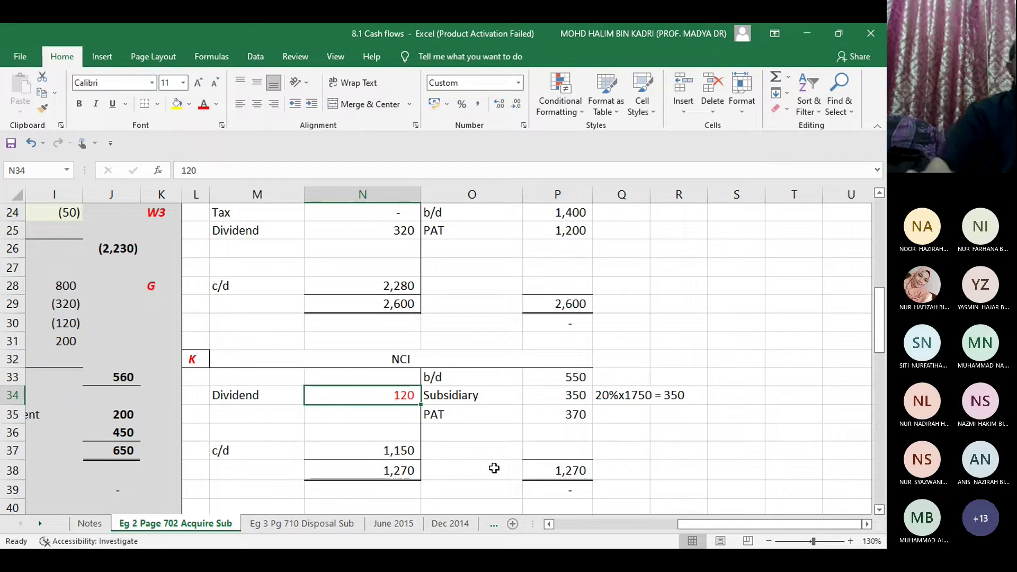
Step: Return to the financing activities section and inspect the Issue of debenture line and the formula behind its amount
key(Left)
key(Left)
key(Left)
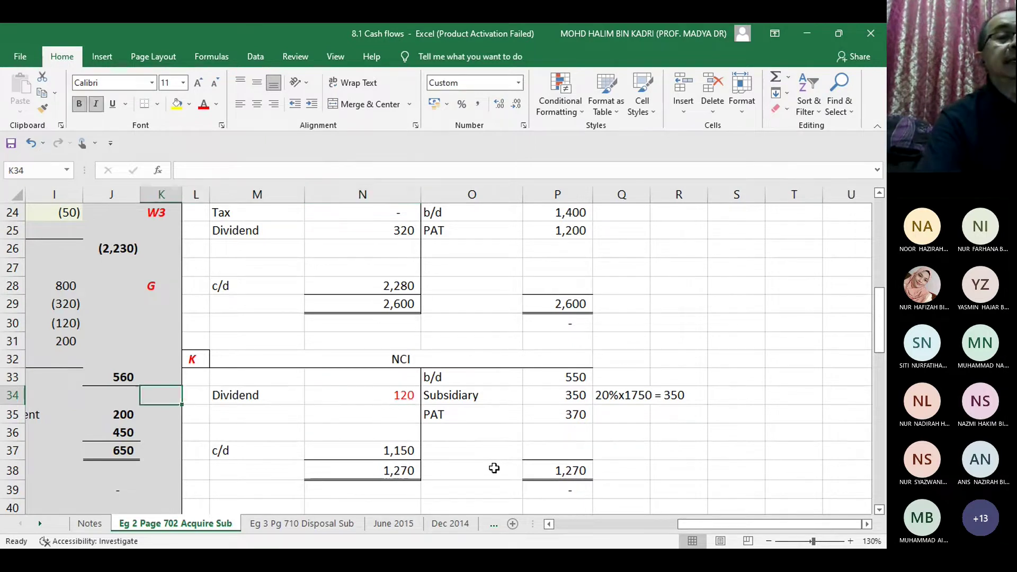
key(Left)
key(Left)
key(Left)
key(Left)
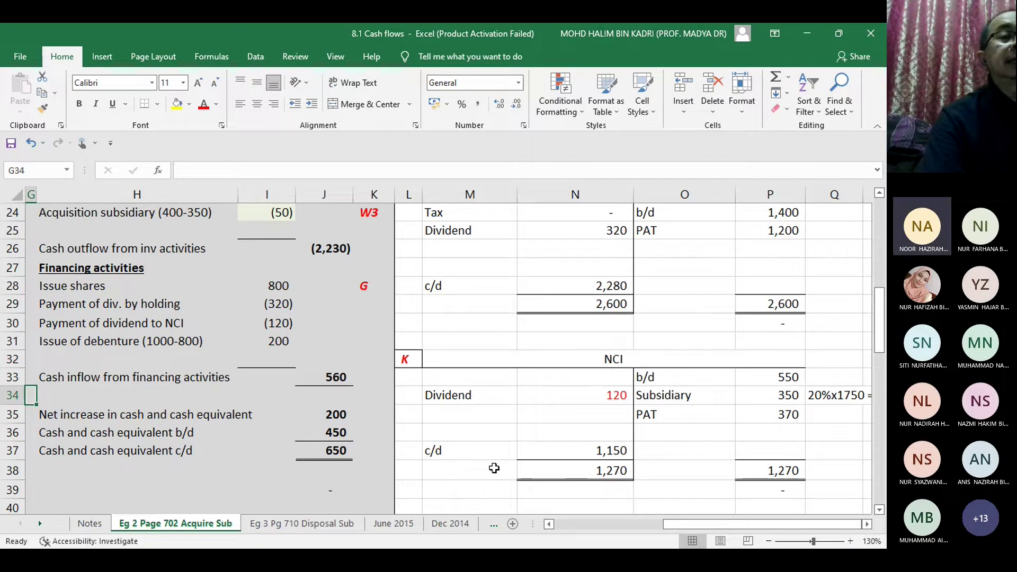
click(84, 341)
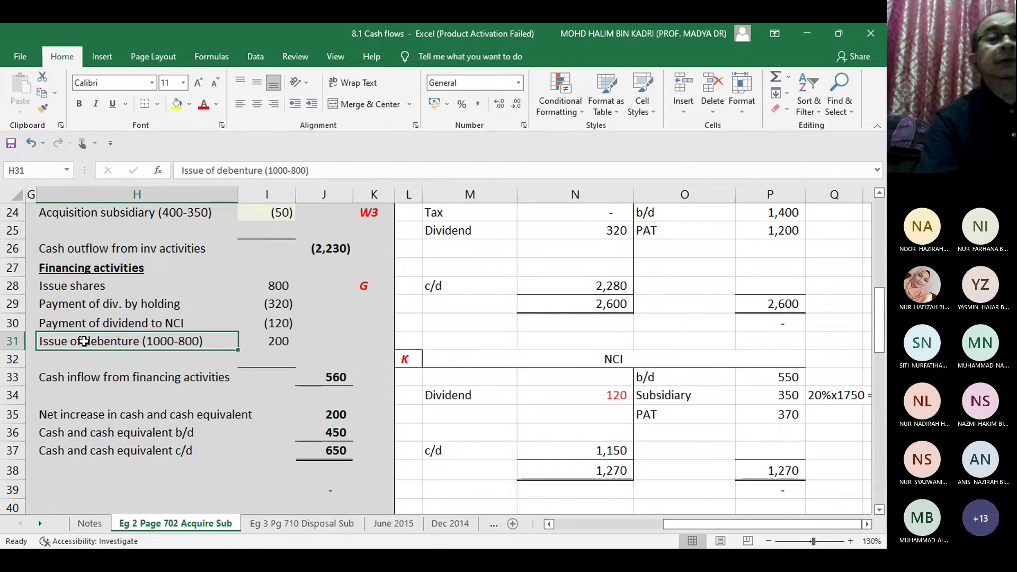
key(Right)
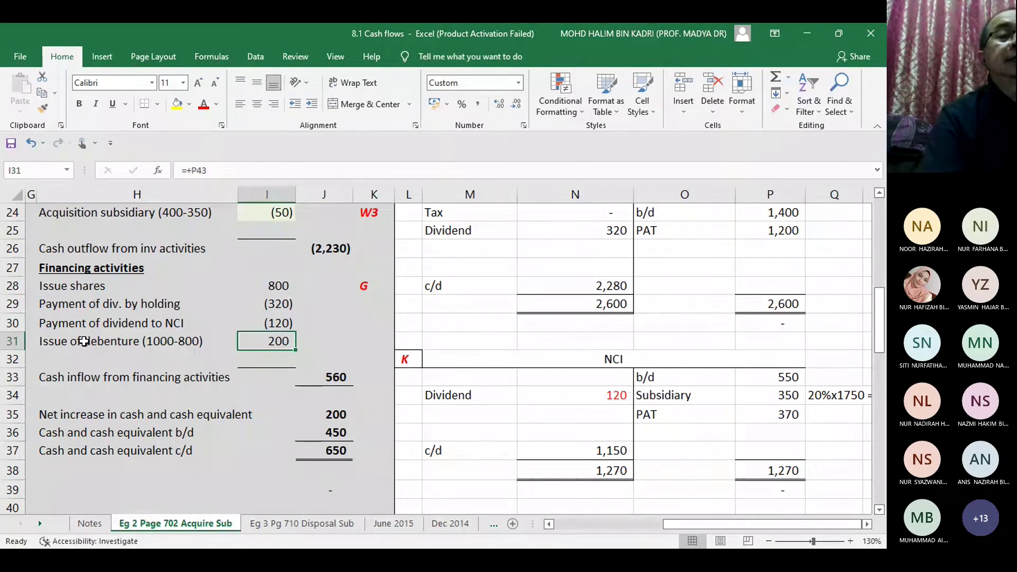
Step: Check the financing cash inflow total, the net increase in cash, and the cash and cash equivalent b/d and c/d amounts
key(Down)
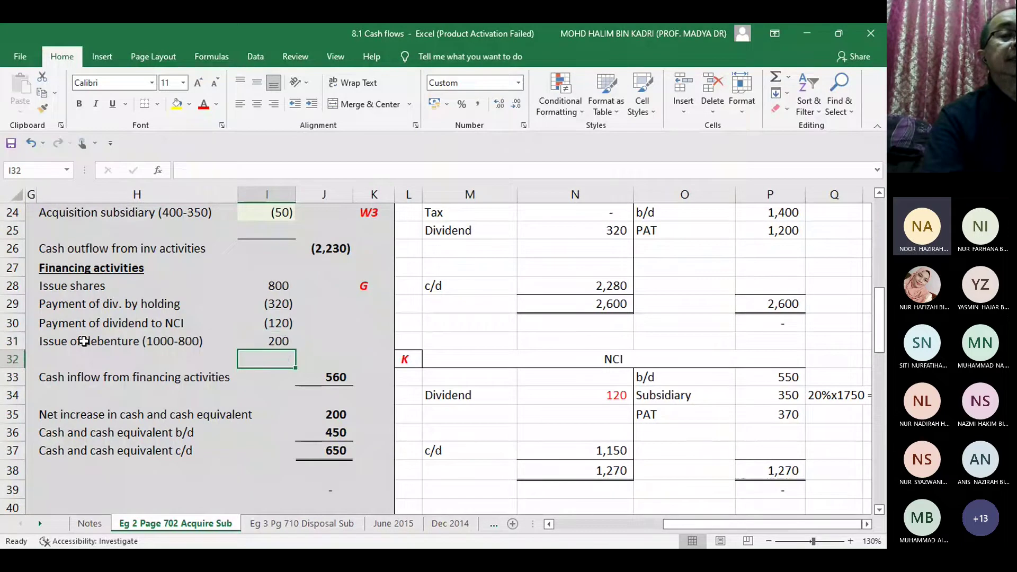
key(Down)
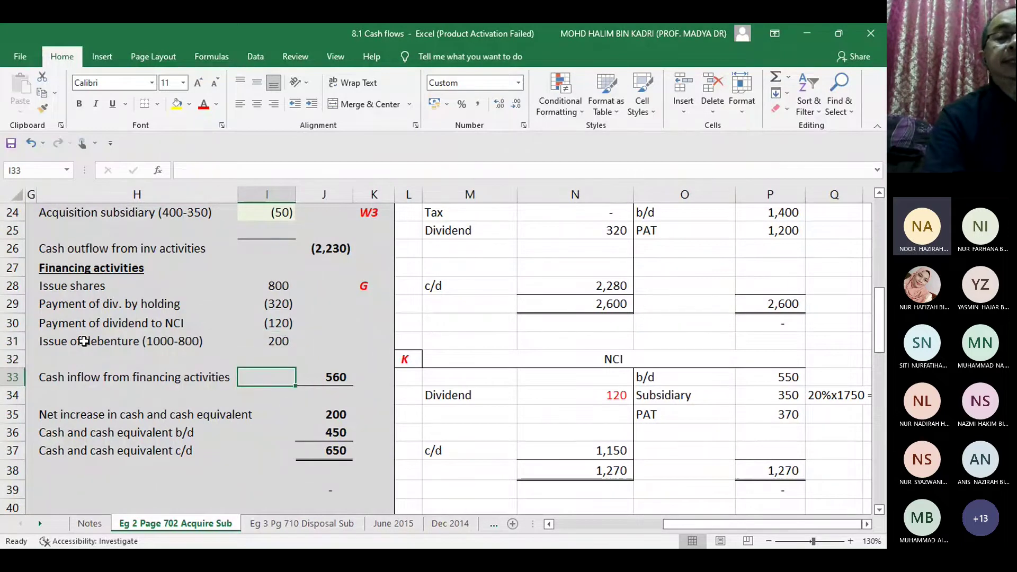
key(Right)
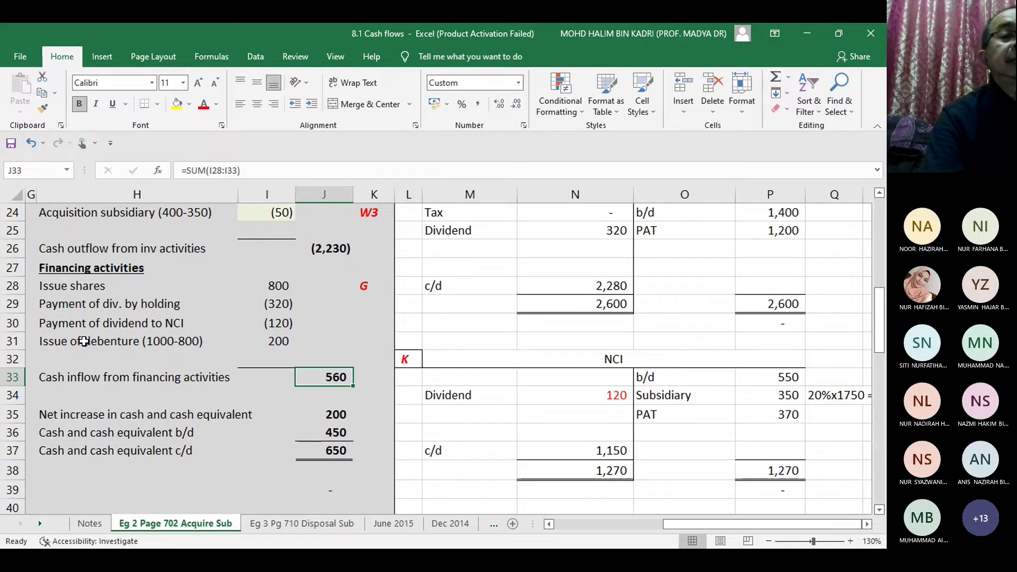
key(Down)
key(Down)
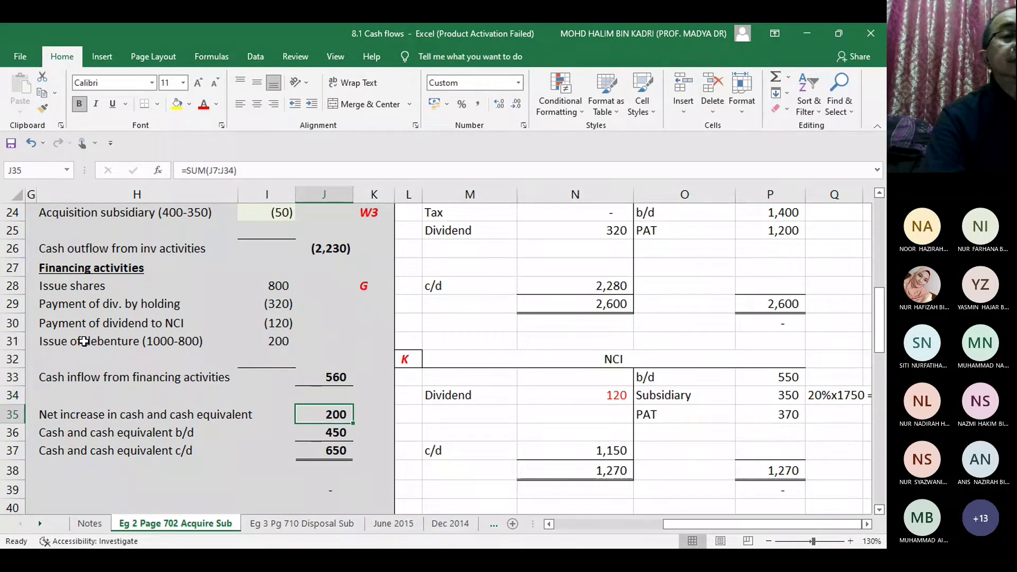
key(Down)
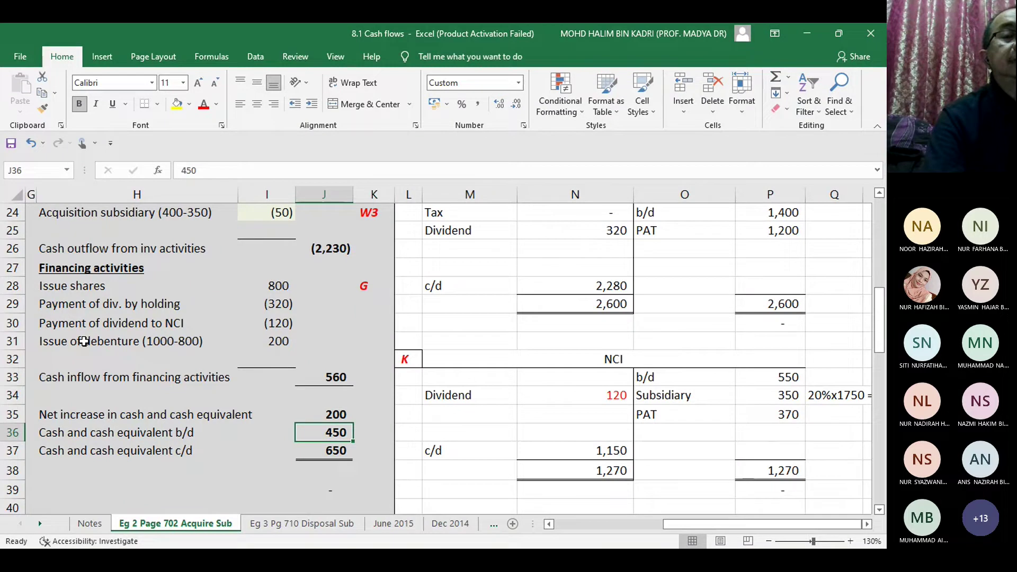
key(Down)
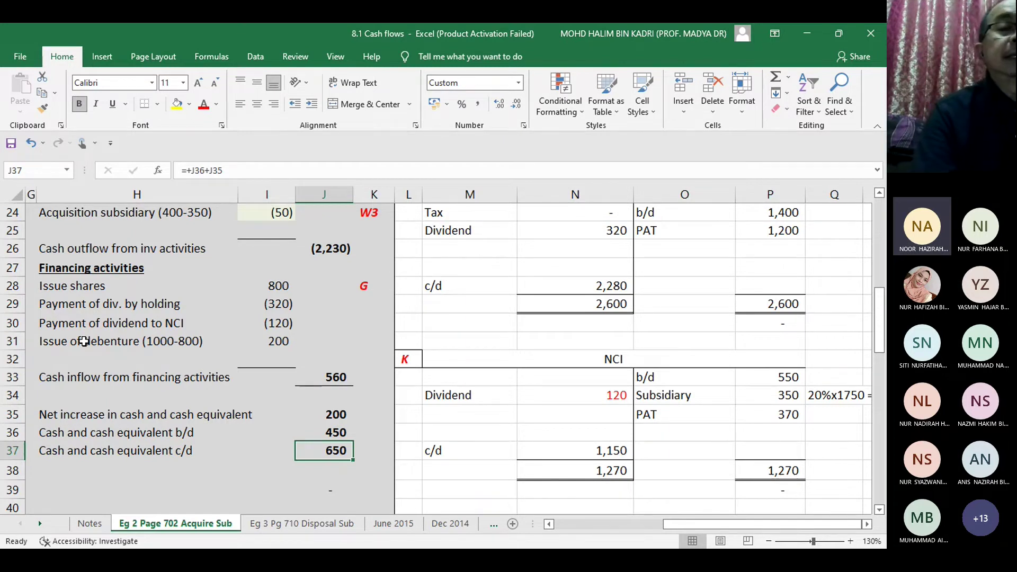
Step: Return to the start of the acquisition example and view the Property Plant and Equipment account beside the operating activities
key(Left)
key(Left)
key(Left)
key(Left)
key(Left)
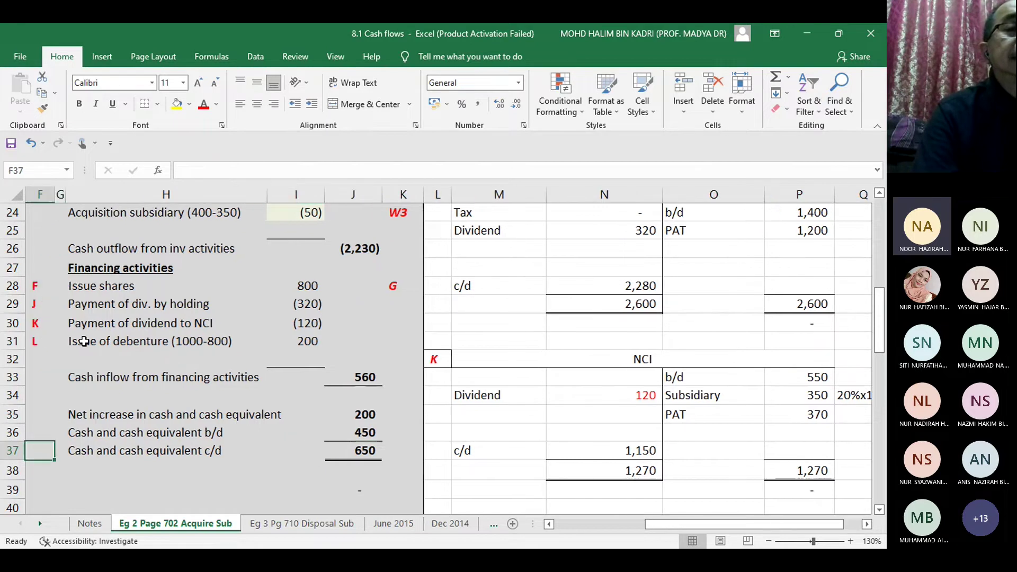
key(Left)
key(Left)
key(Left)
key(Left)
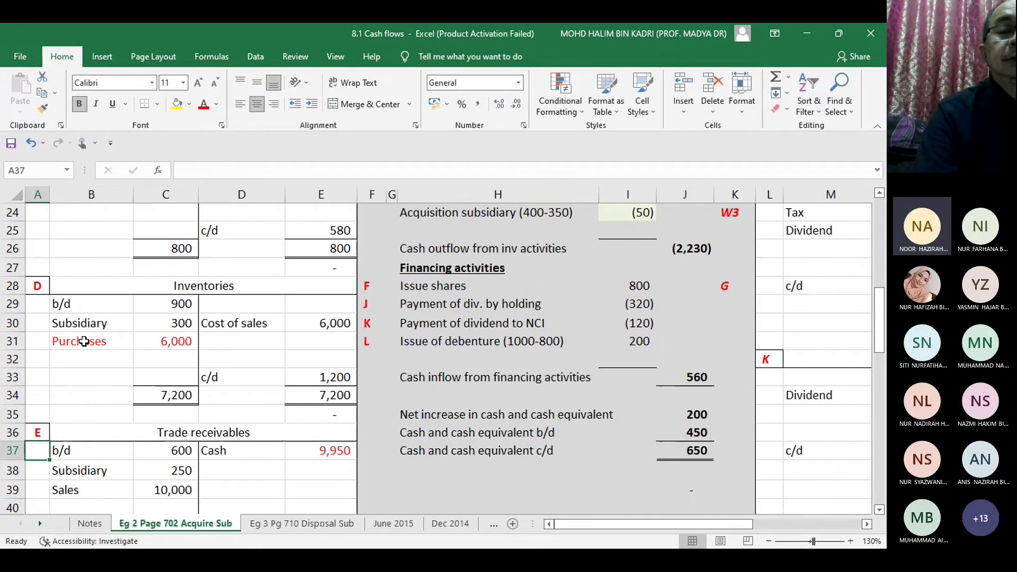
key(Up)
key(Up)
key(Up)
key(Up)
key(Up)
key(Up)
key(Up)
key(Up)
key(Up)
key(Up)
key(Up)
key(Up)
key(Up)
key(Up)
key(Up)
key(Up)
key(Up)
key(Up)
key(Up)
key(Up)
key(Up)
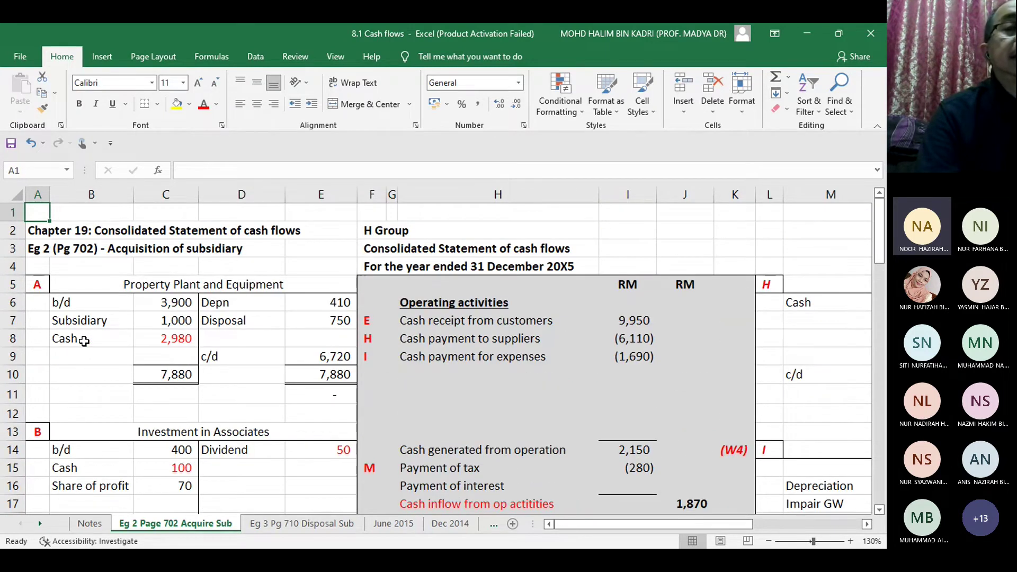
key(Right)
key(Right)
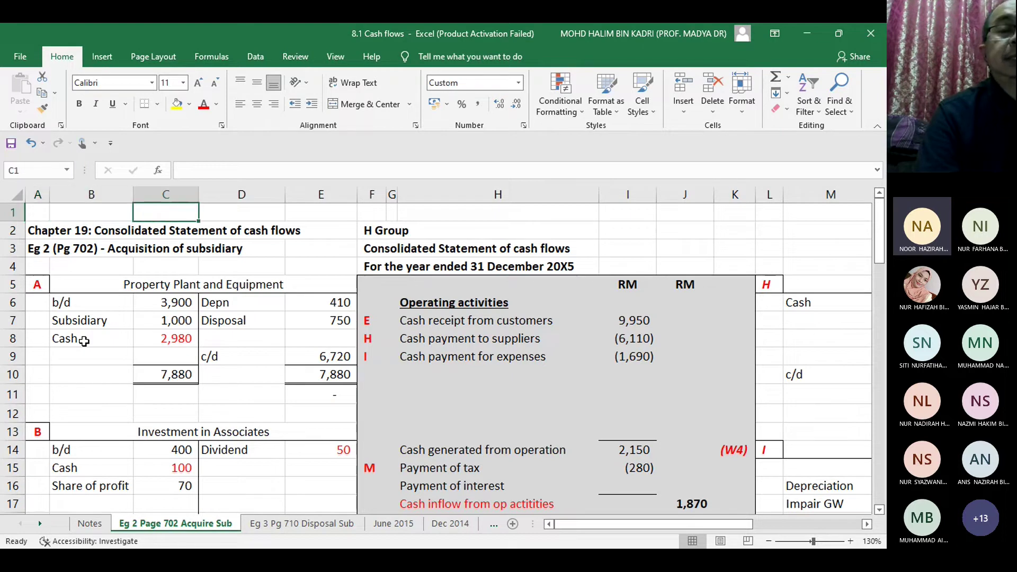
Step: Look through the account workings from Investment in Associates (B) down to Share capital (F)
key(Down)
key(Down)
key(Down)
key(Down)
key(Down)
key(Down)
key(Down)
key(Down)
key(Down)
key(Down)
key(Down)
key(Down)
key(Down)
key(Down)
key(Down)
key(Down)
key(Down)
key(Down)
key(Down)
key(Down)
key(Left)
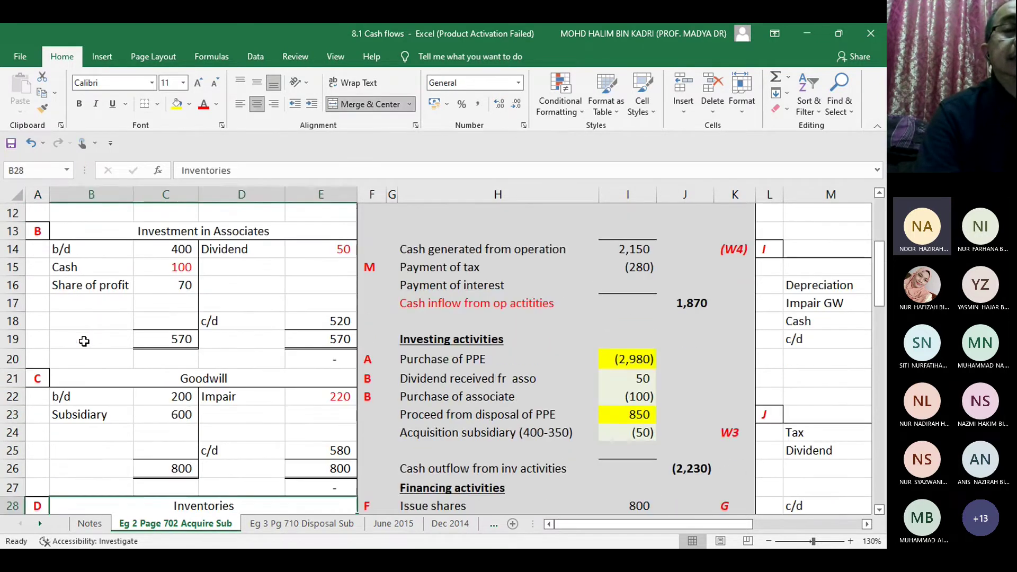
key(Down)
key(Down)
key(Down)
key(Down)
key(Down)
key(Down)
key(Down)
key(Down)
key(Down)
key(Right)
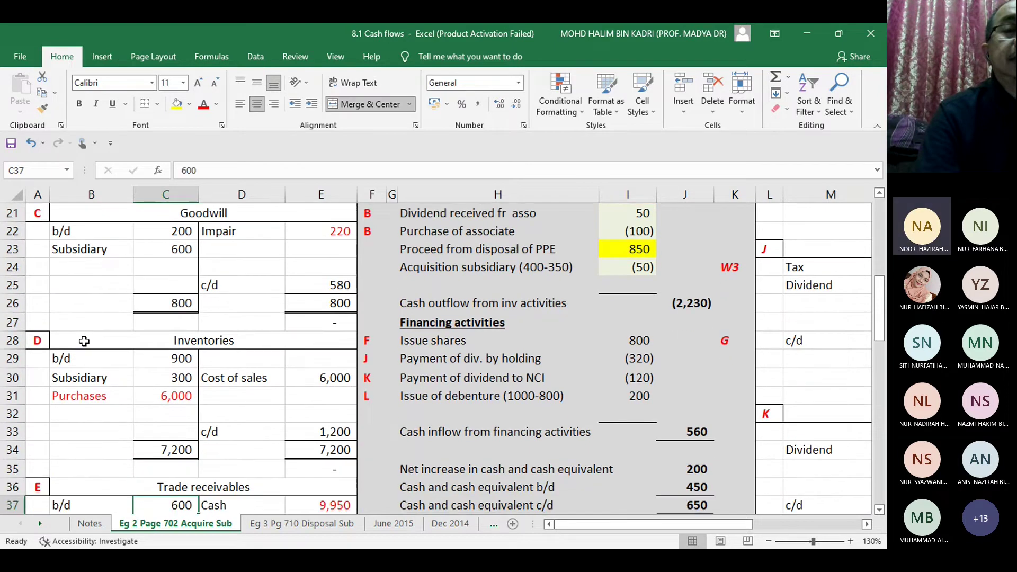
key(Down)
key(Down)
key(Down)
key(Down)
key(Down)
key(Down)
key(Down)
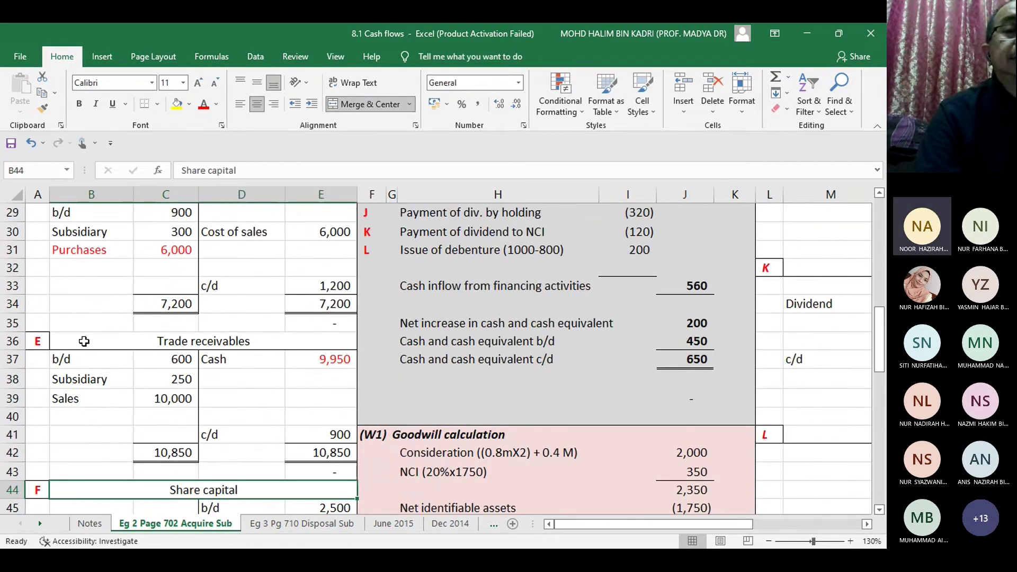